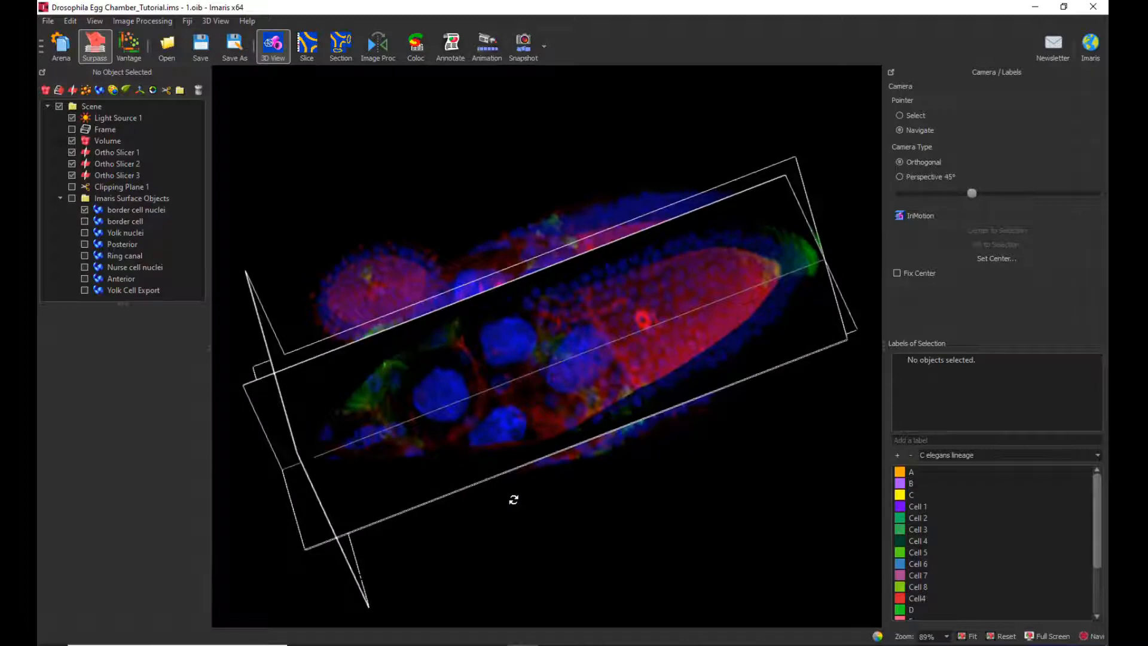
# Hide Ortho Slicer 1, Ortho Slicer 2 and Ortho Slicer 3, leaving the Volume shown
pyautogui.click(71, 152)
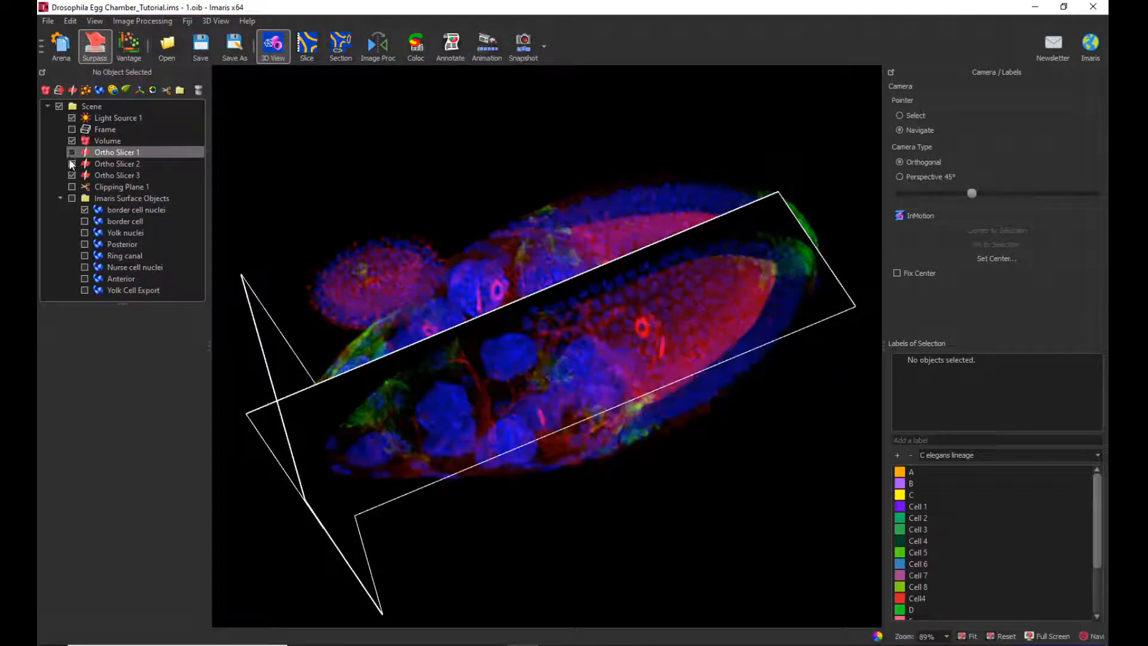
pyautogui.click(72, 163)
pyautogui.click(71, 175)
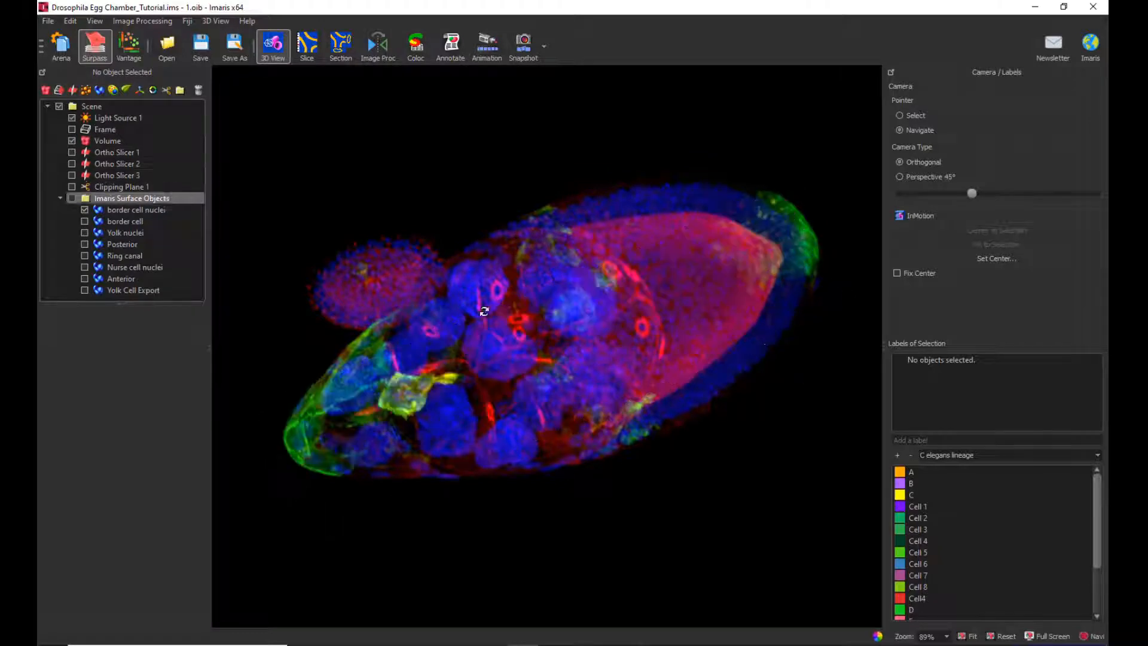
pyautogui.moveTo(497, 468)
pyautogui.mouseDown()
pyautogui.moveTo(469, 436)
pyautogui.moveTo(481, 269)
pyautogui.moveTo(487, 461)
pyautogui.mouseUp()
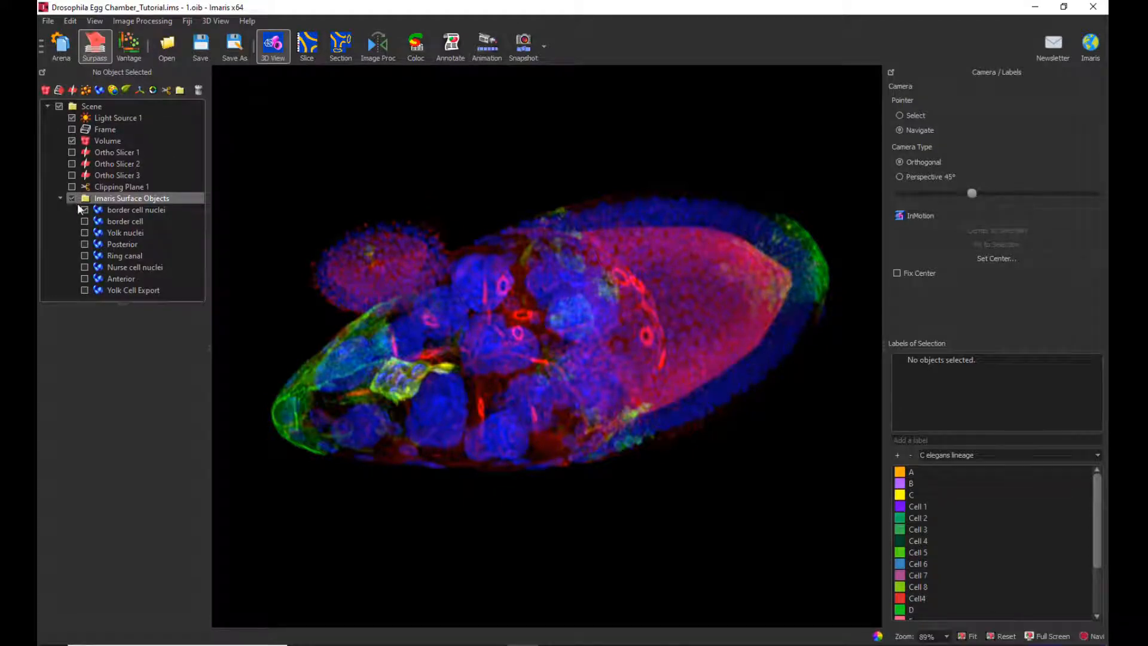
# Show the border cell, Yolk nuclei, Posterior, Ring canal, Nurse cell nuclei, Anterior and Yolk Cell Export surfaces alongside the border cell nuclei
pyautogui.click(87, 221)
pyautogui.click(85, 221)
pyautogui.click(84, 232)
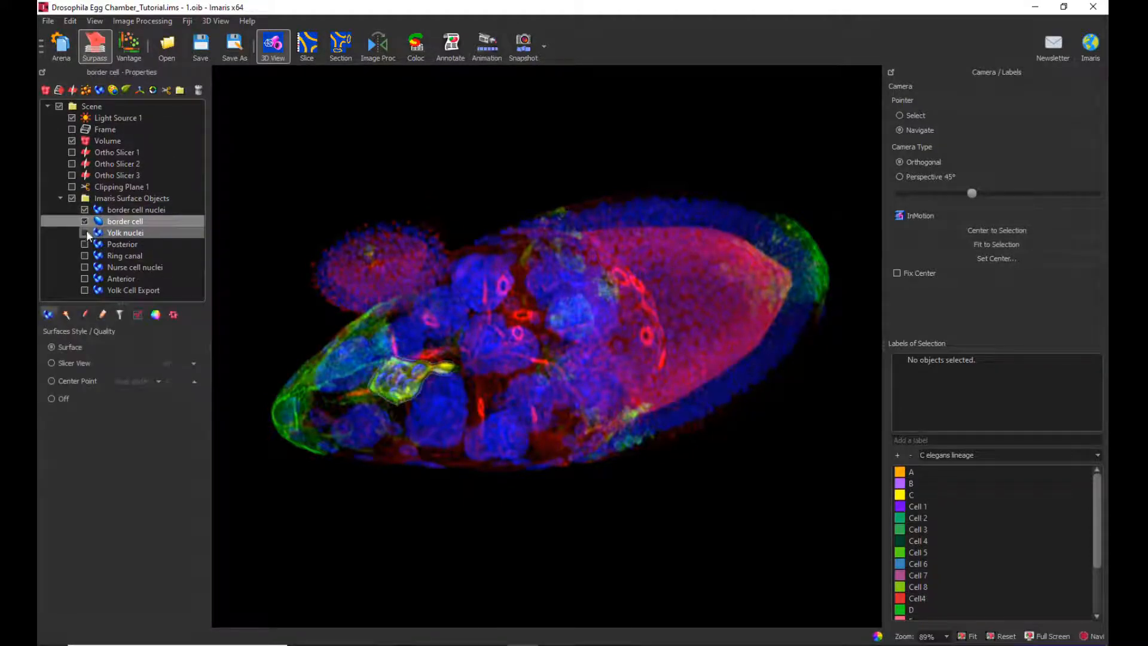
pyautogui.click(84, 244)
pyautogui.click(85, 255)
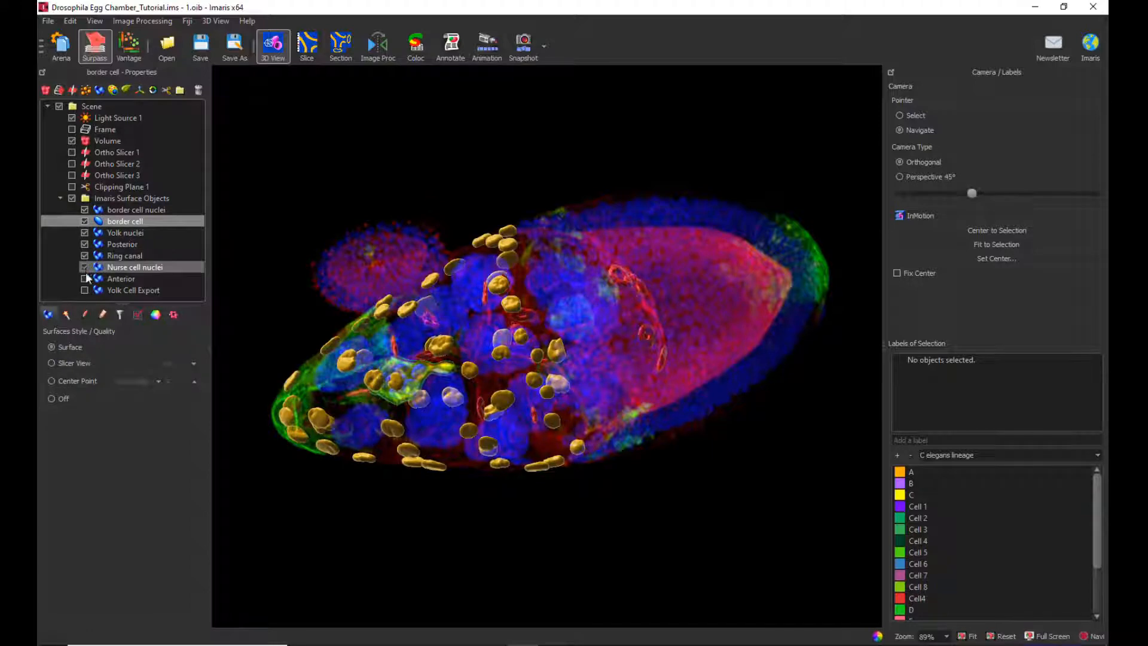
pyautogui.click(85, 267)
pyautogui.click(85, 278)
pyautogui.click(84, 290)
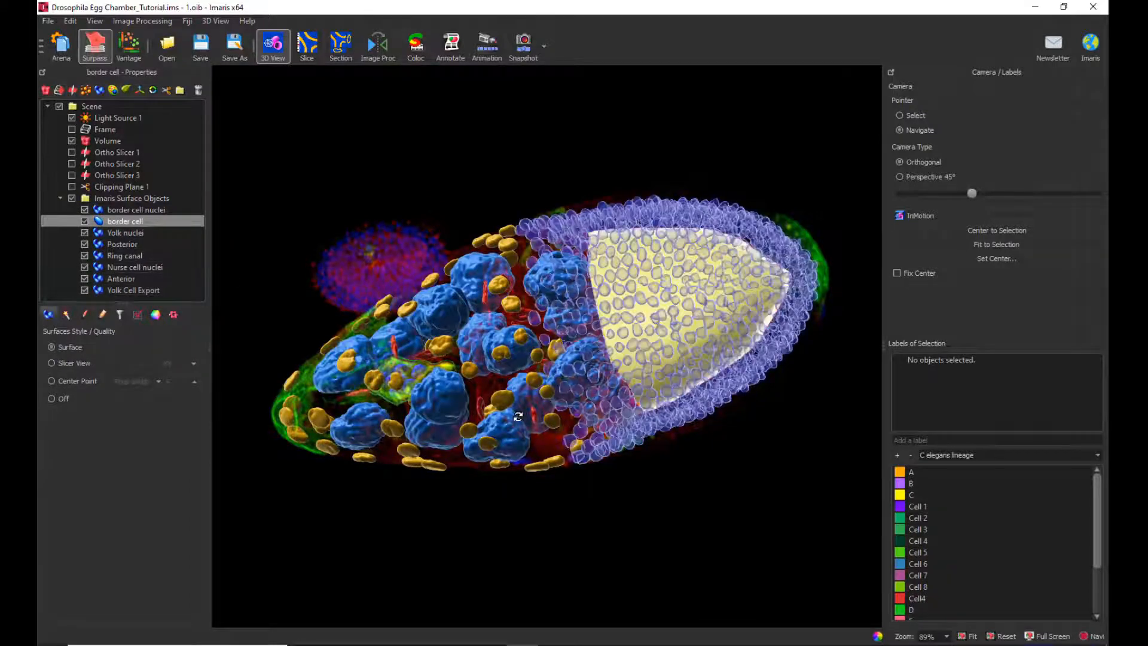
# Raise the Volume's rendering quality to the maximum, keeping the MIP mode
pyautogui.moveTo(513, 204); pyautogui.dragTo(519, 386)
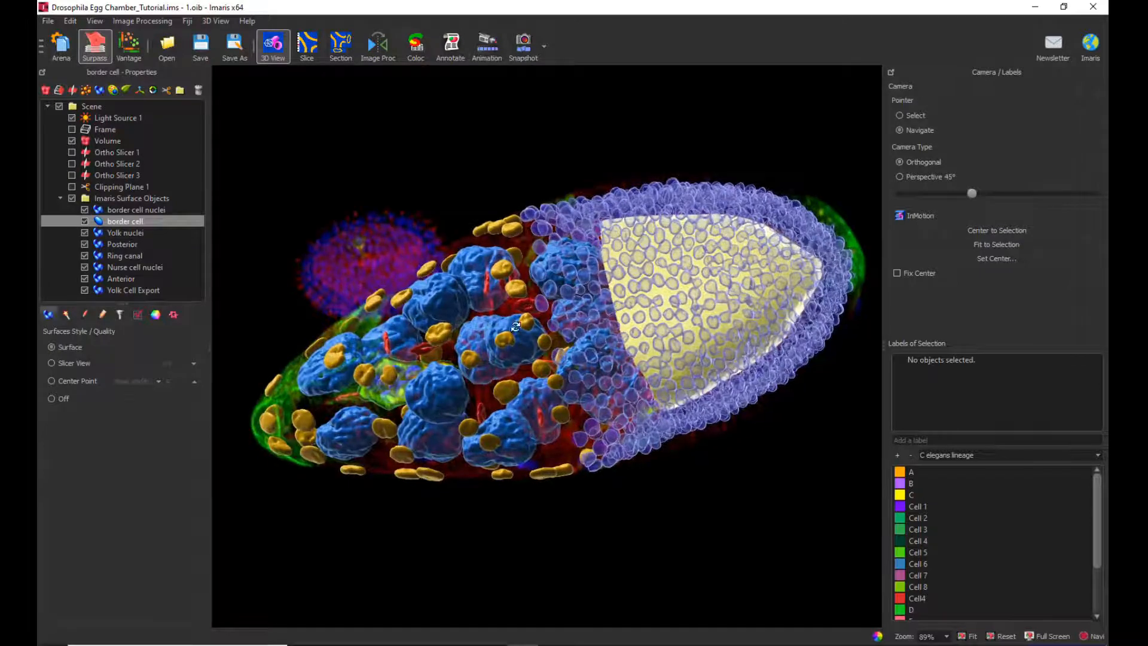
pyautogui.scroll(3, 516, 349)
pyautogui.moveTo(516, 349); pyautogui.dragTo(514, 331, button='right')
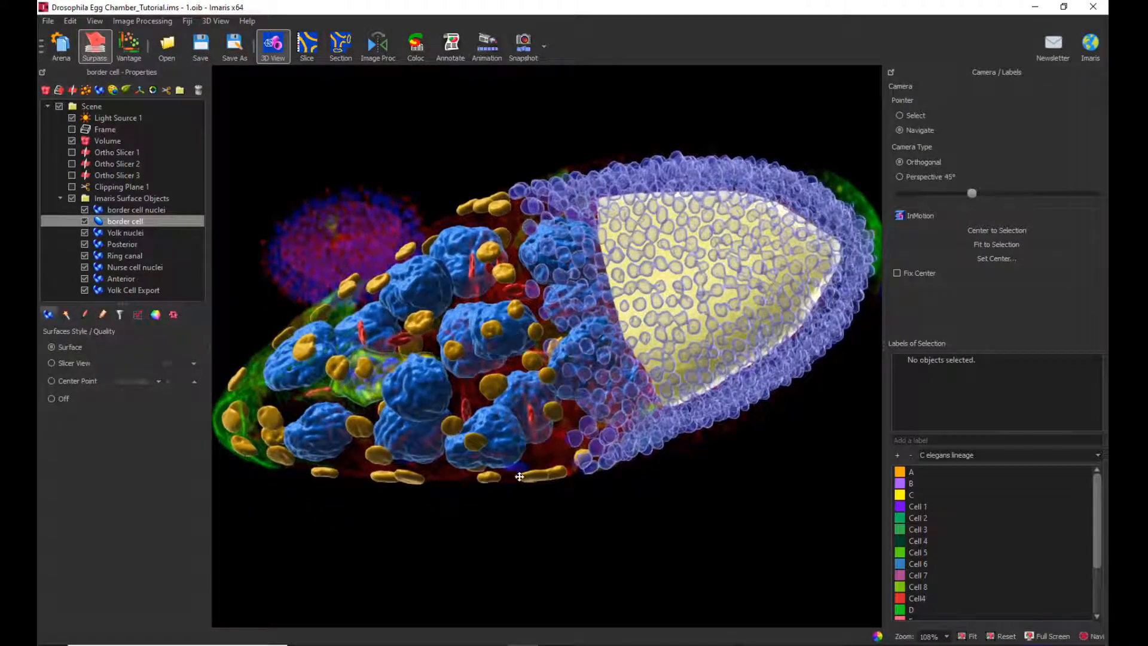
pyautogui.moveTo(470, 274); pyautogui.dragTo(503, 300)
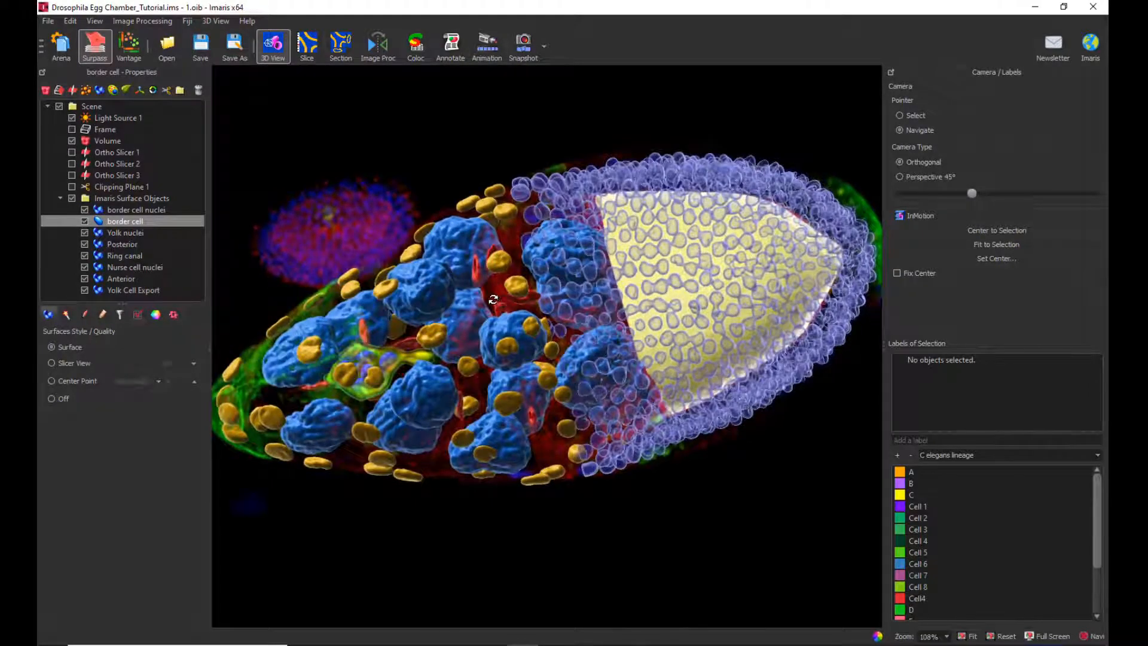
pyautogui.moveTo(365, 321)
pyautogui.mouseDown()
pyautogui.moveTo(359, 239)
pyautogui.moveTo(380, 200)
pyautogui.moveTo(362, 327)
pyautogui.mouseUp()
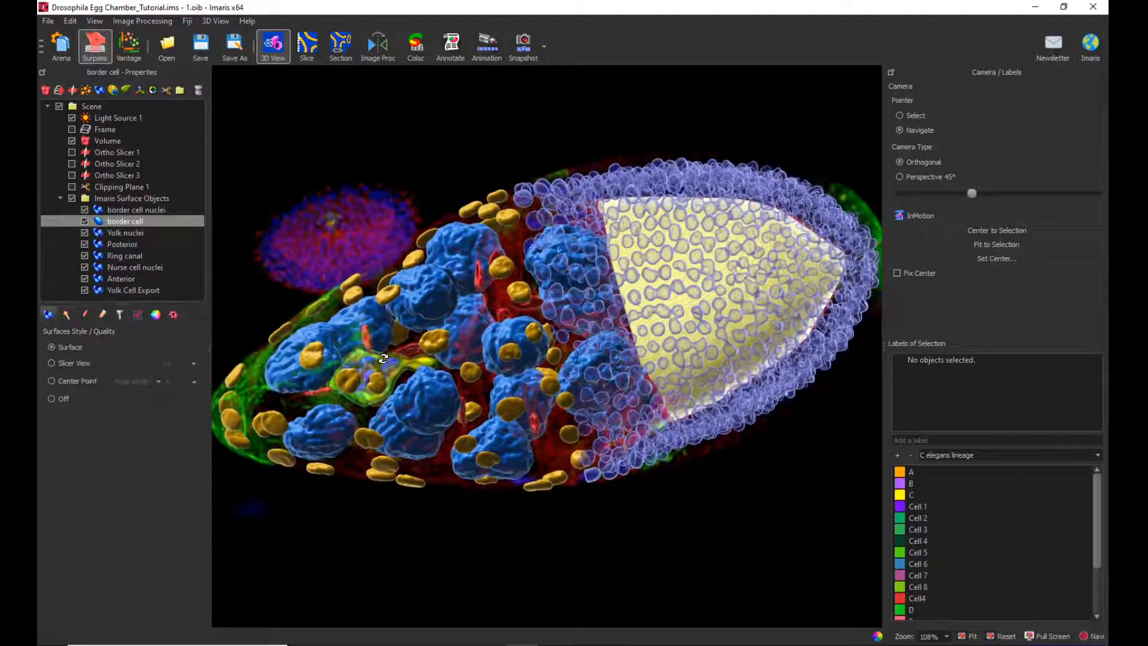
pyautogui.click(102, 142)
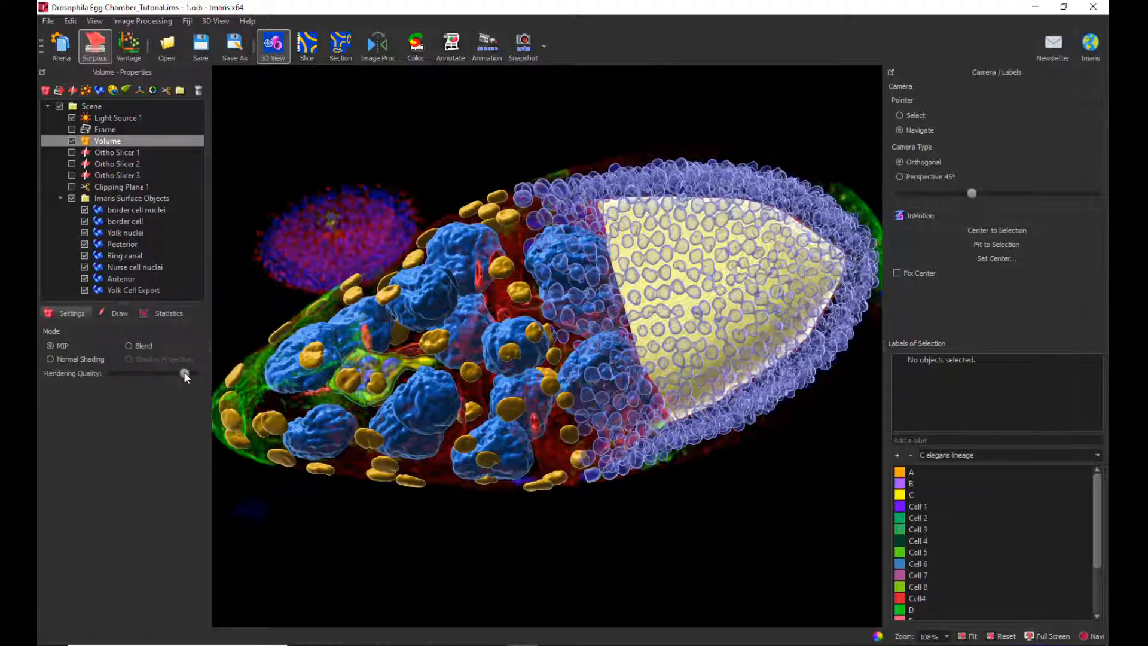
pyautogui.moveTo(184, 373); pyautogui.dragTo(196, 373)
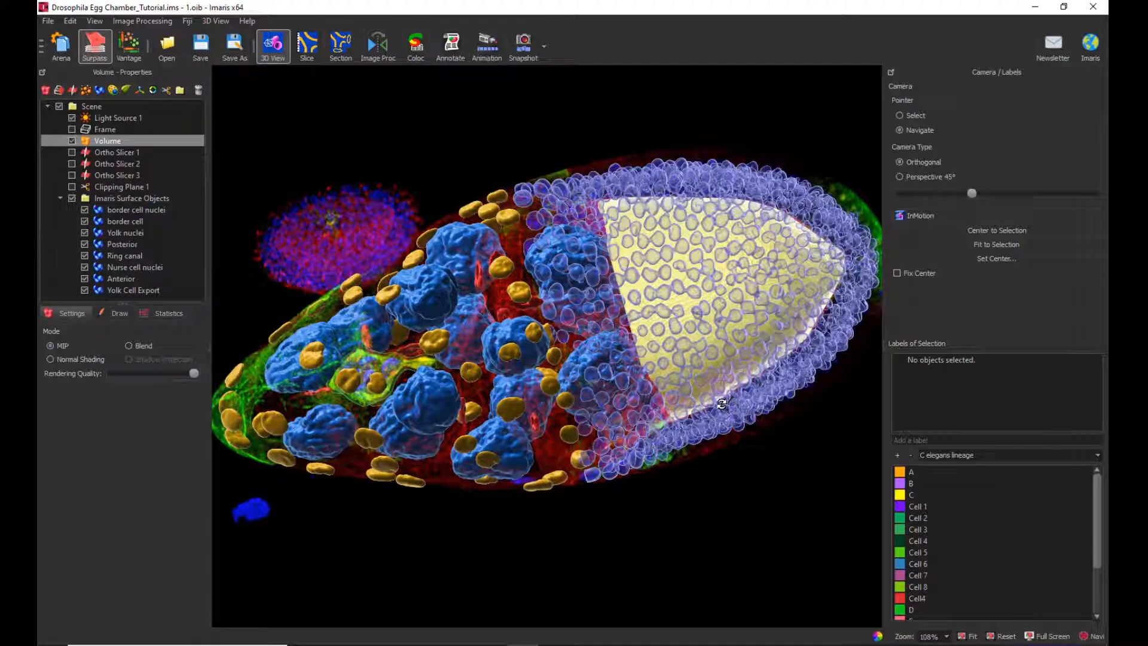
# Raise the lower display thresholds of the Alexa Fluor 488 and Alexa Fluor 568 channels slightly to darken their background
pyautogui.hotkey('ctrl', 'd')
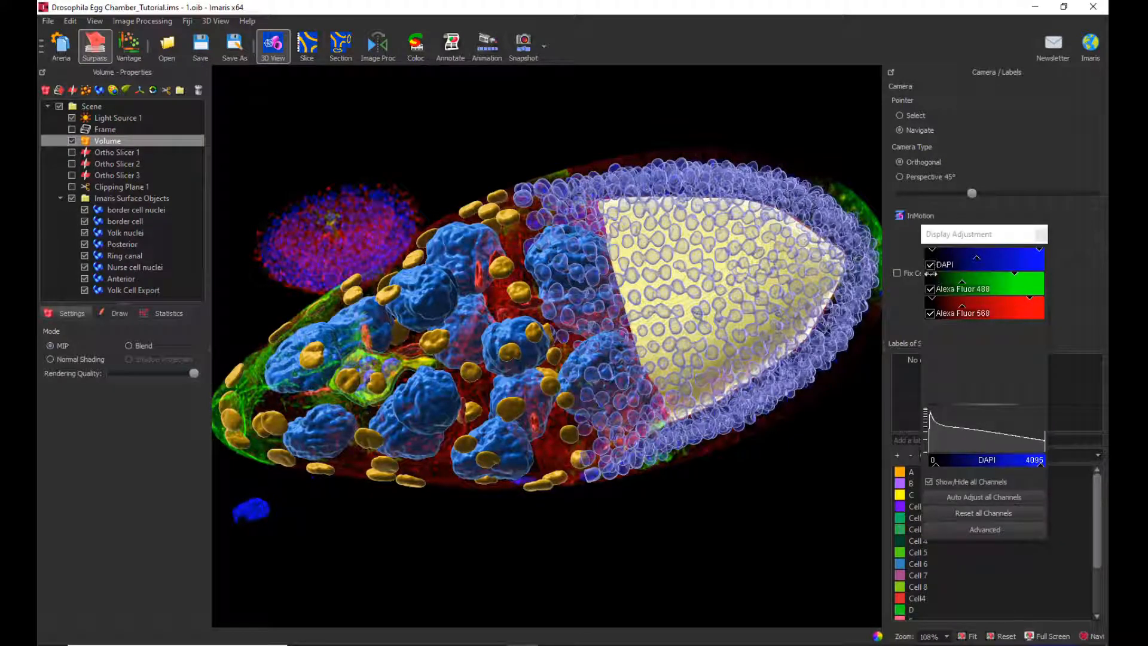
pyautogui.click(933, 277)
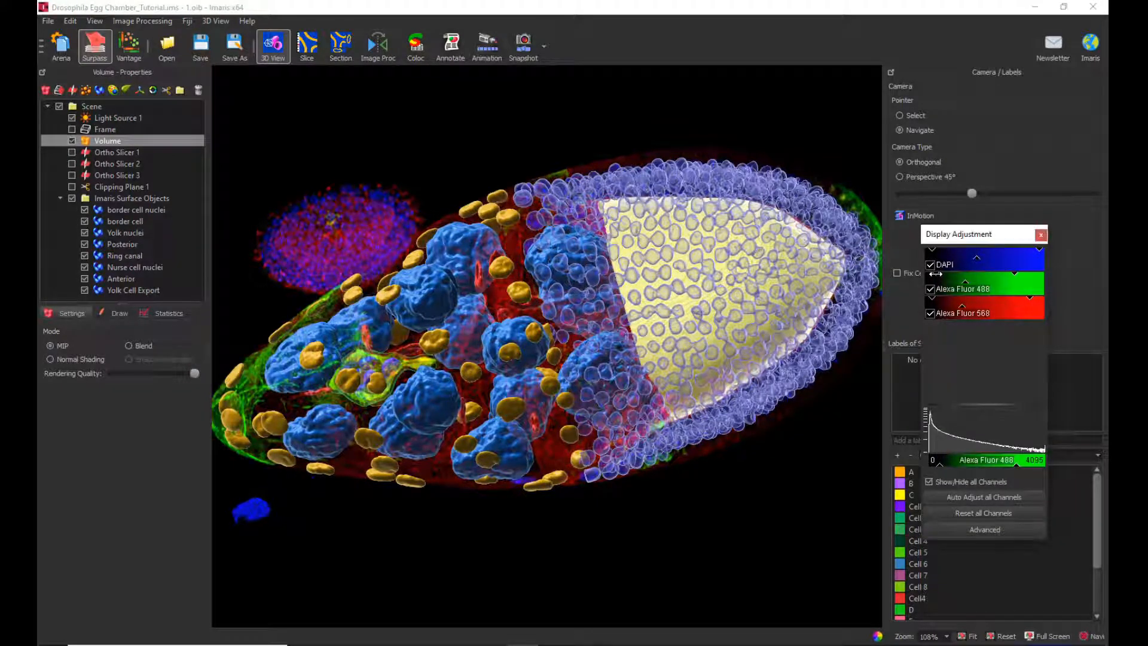
pyautogui.click(937, 298)
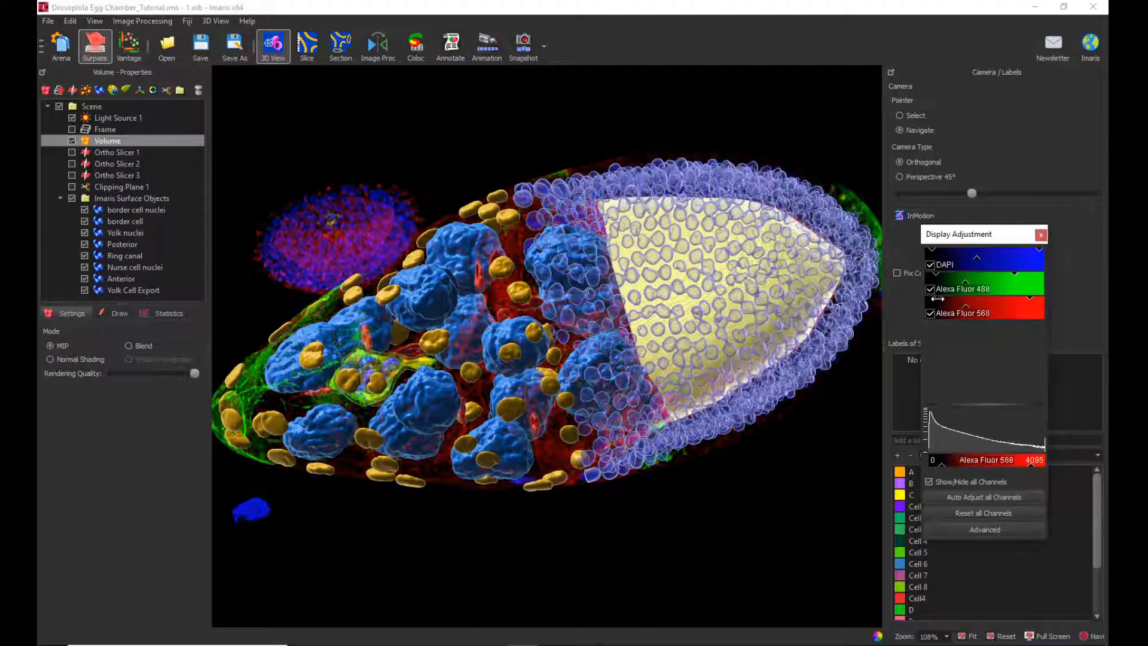
pyautogui.moveTo(606, 338); pyautogui.dragTo(318, 482)
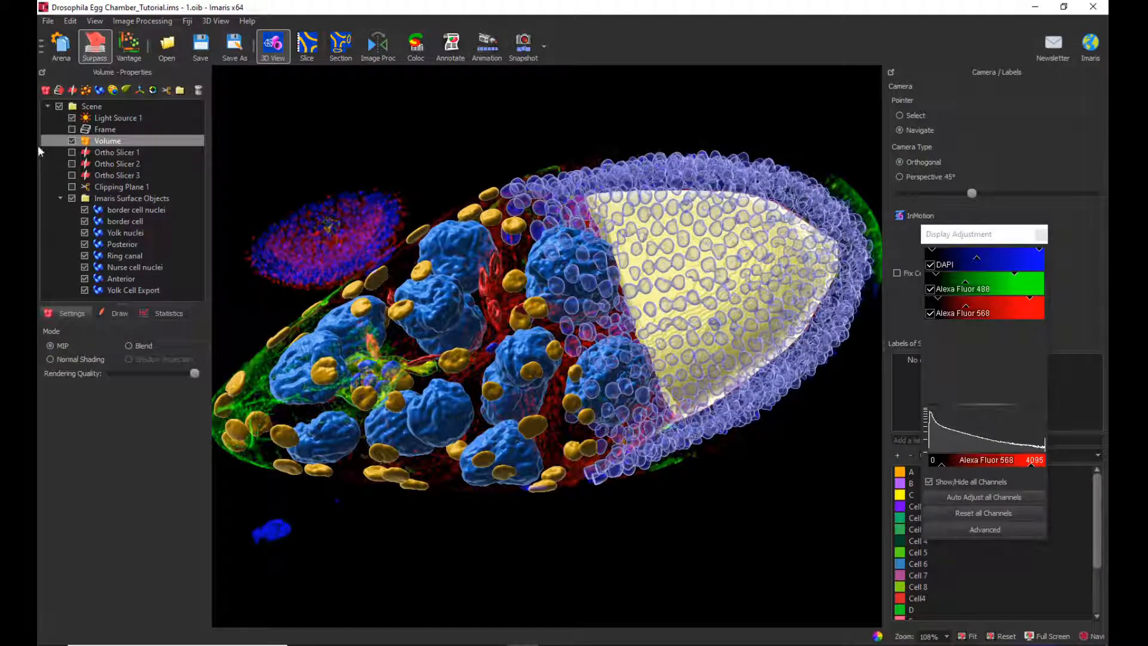
# Review the Offscreen Rendering setting for saving snapshots and movies in the Display preferences, and accept the preferences
pyautogui.click(48, 21)
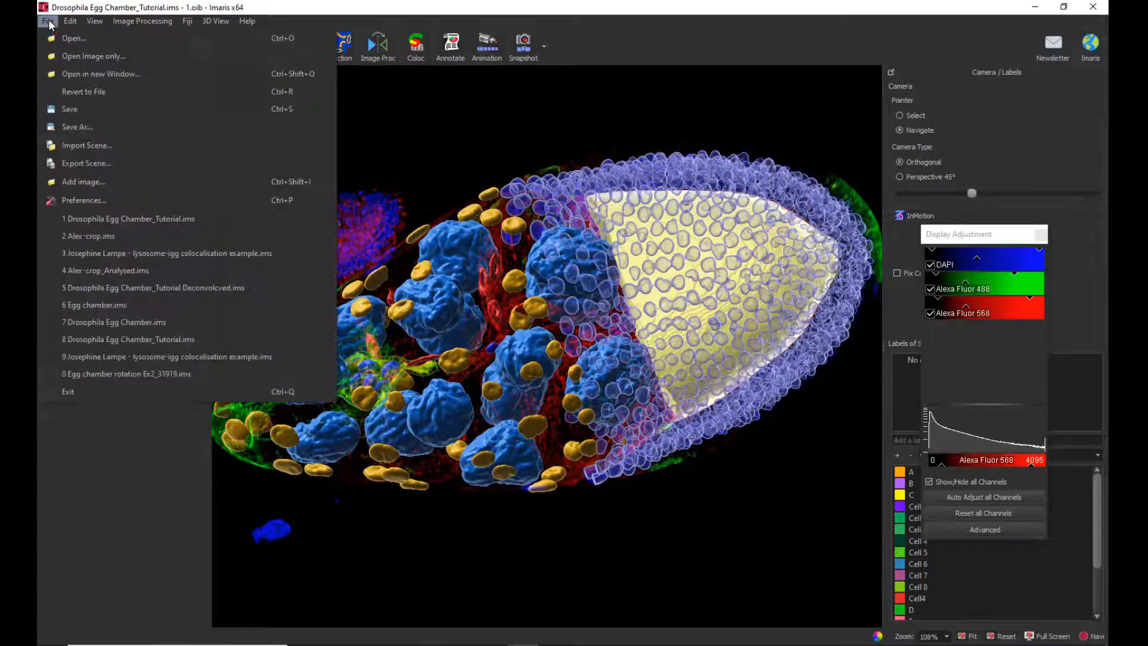
pyautogui.click(95, 200)
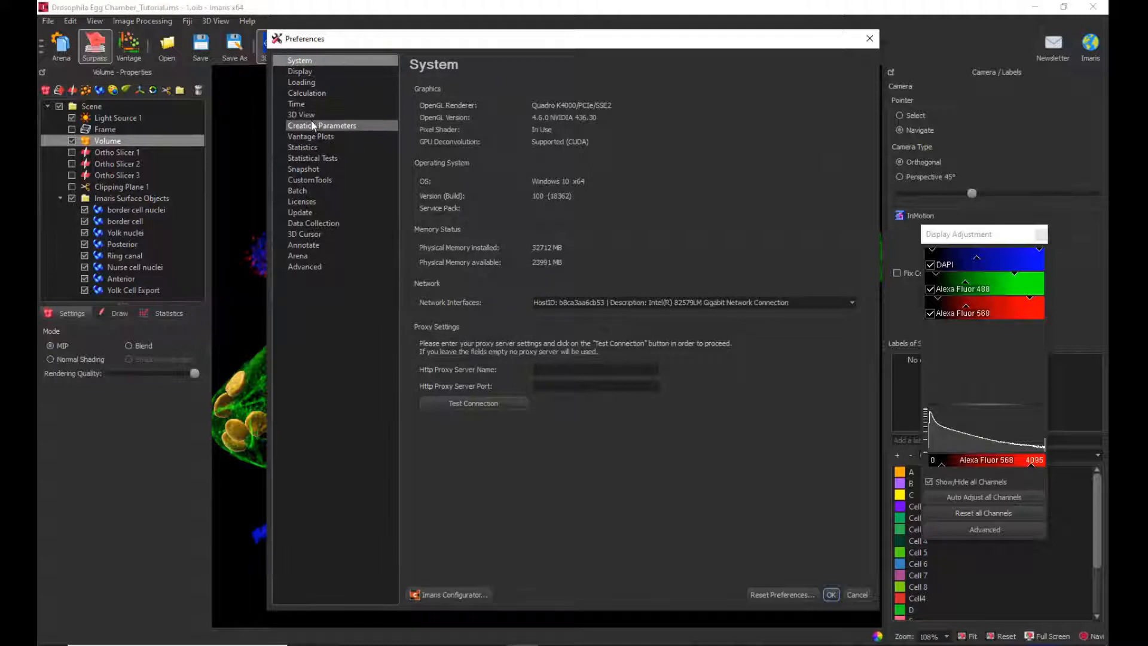
pyautogui.click(314, 72)
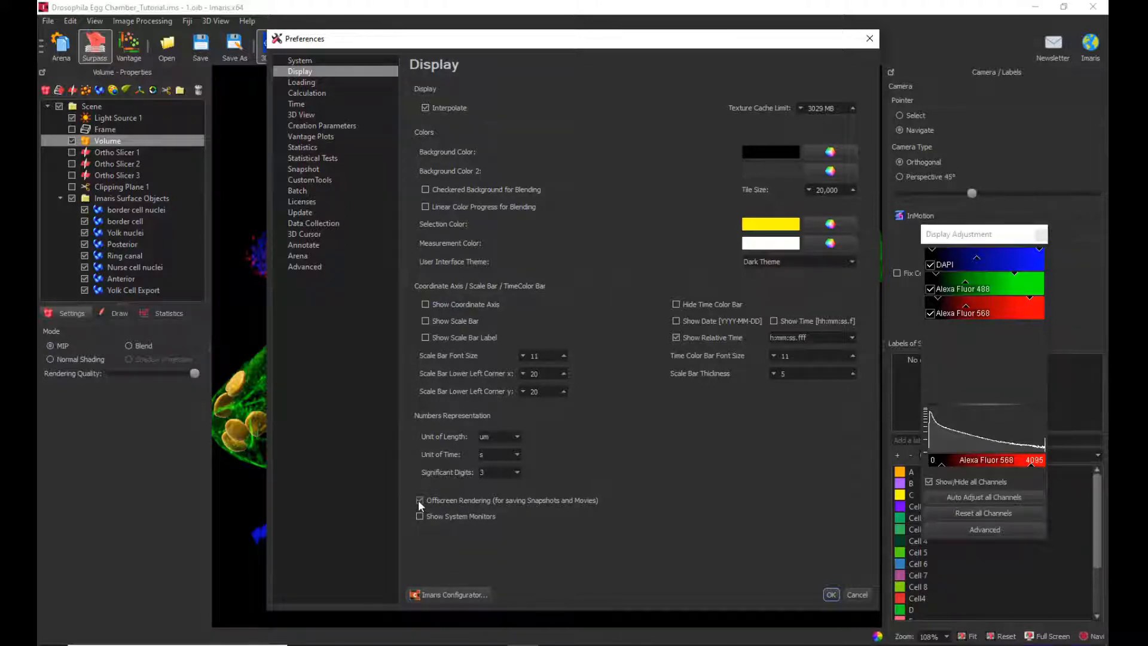
pyautogui.click(831, 594)
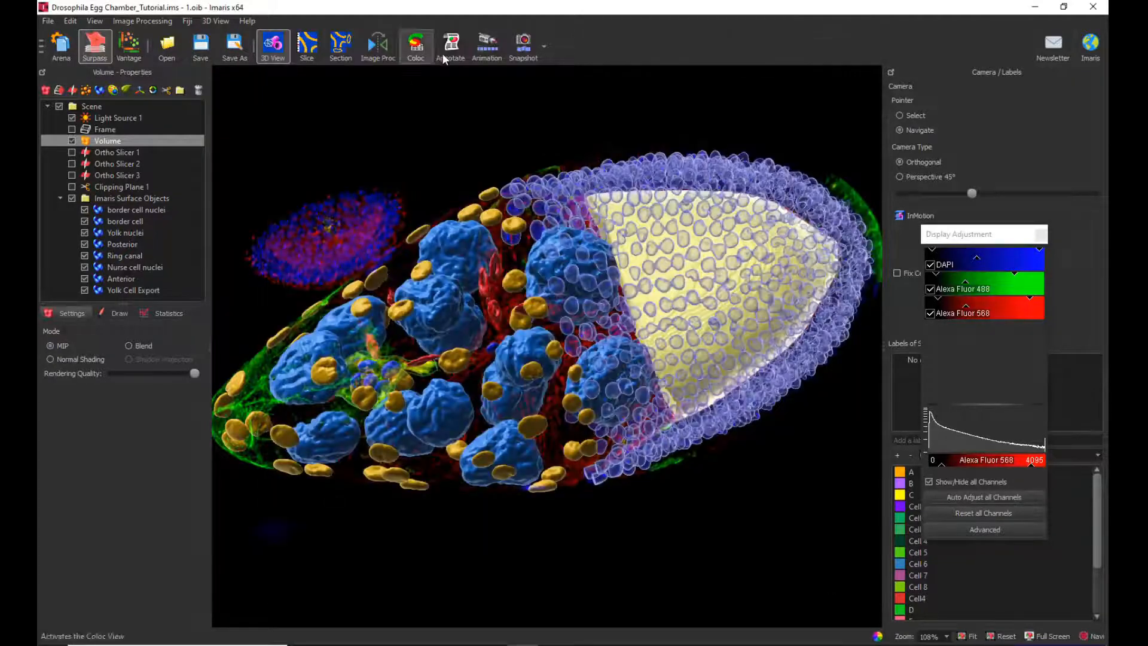
# Open the snapshot preferences and examine the size, DPI, saving and output directory options
pyautogui.click(543, 48)
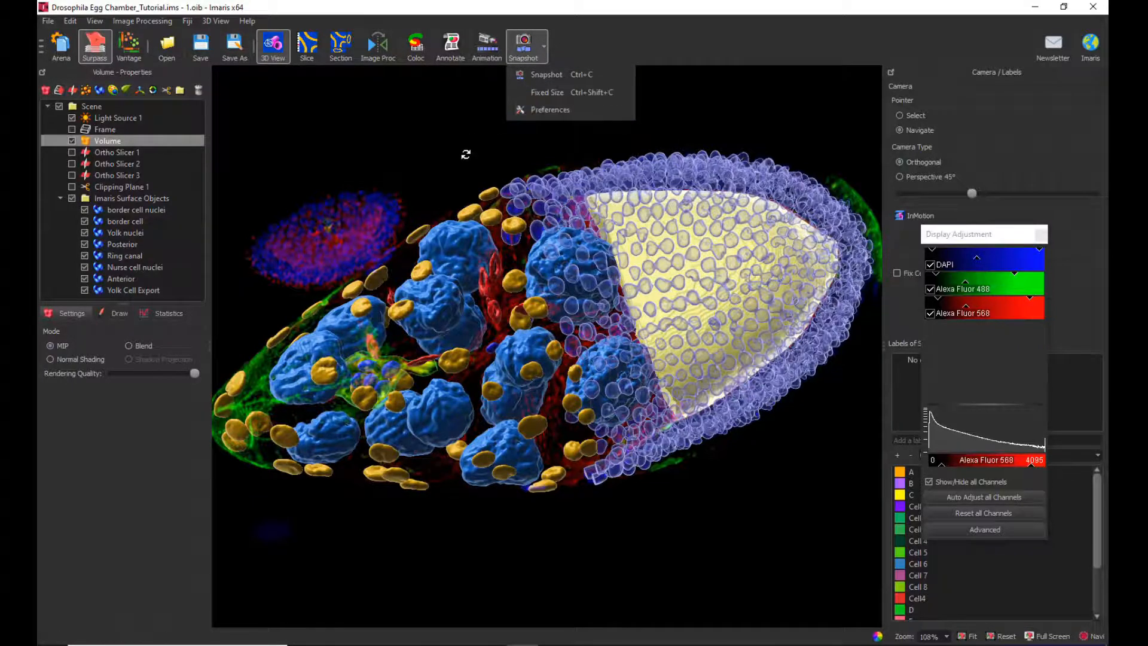
pyautogui.click(465, 152)
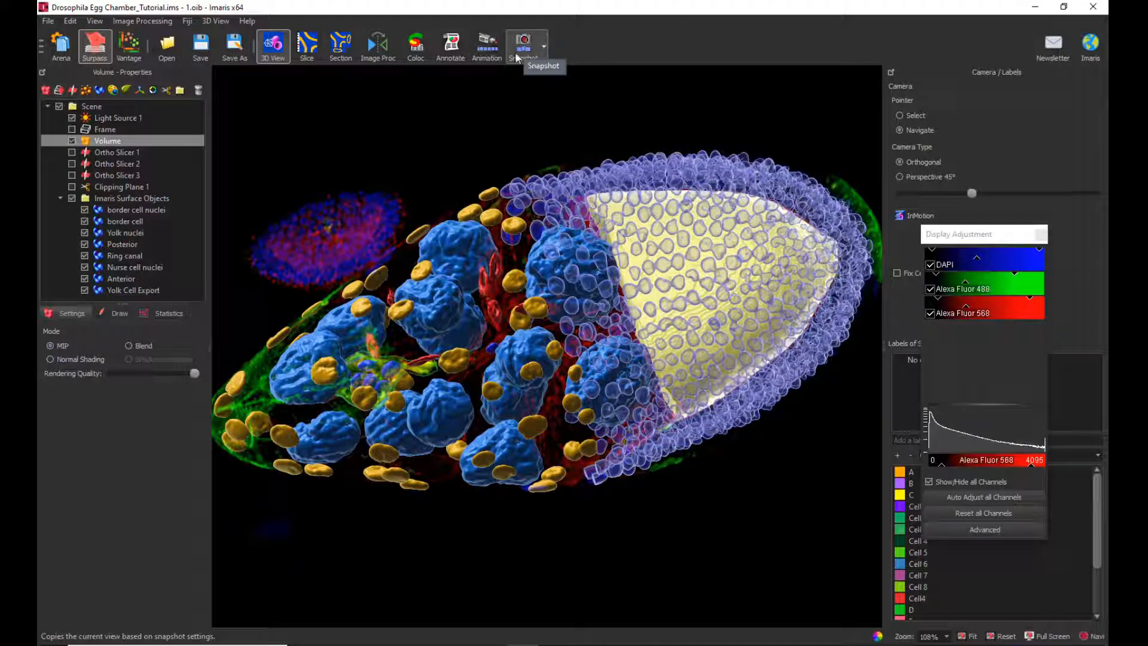
pyautogui.click(545, 51)
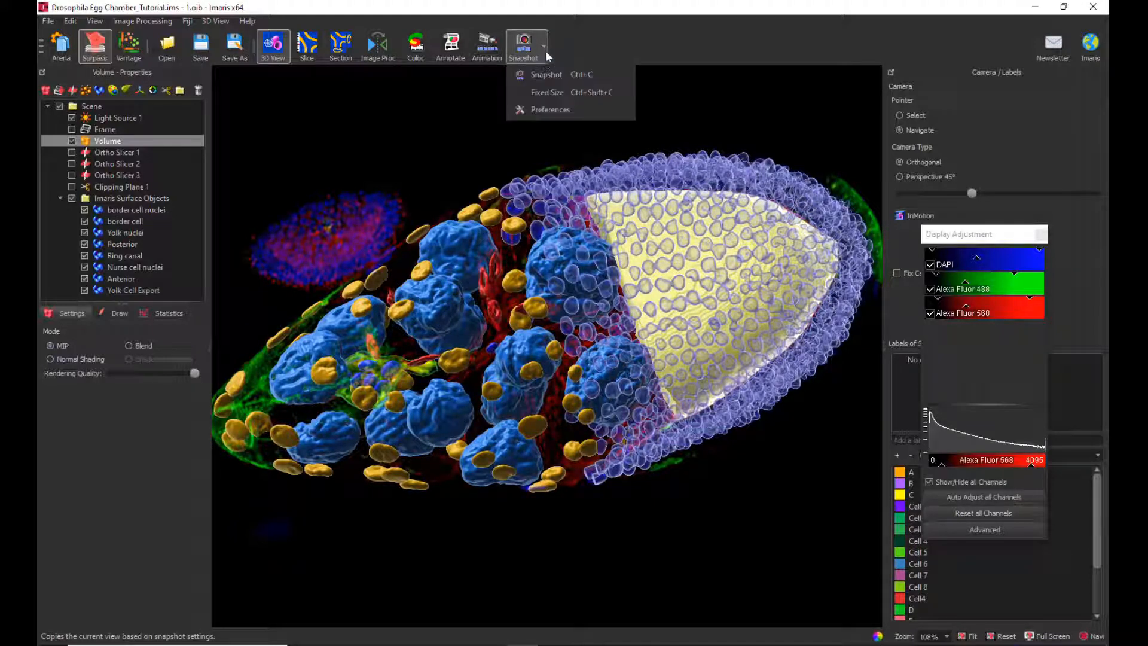
pyautogui.click(542, 107)
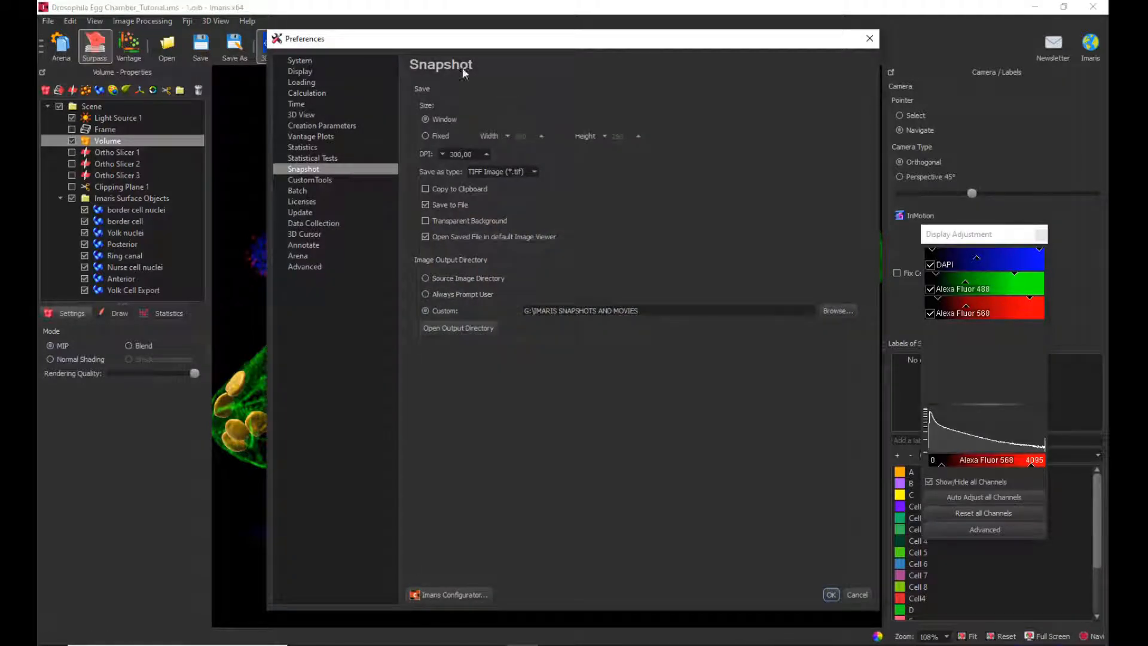
pyautogui.moveTo(486, 46); pyautogui.dragTo(541, 100)
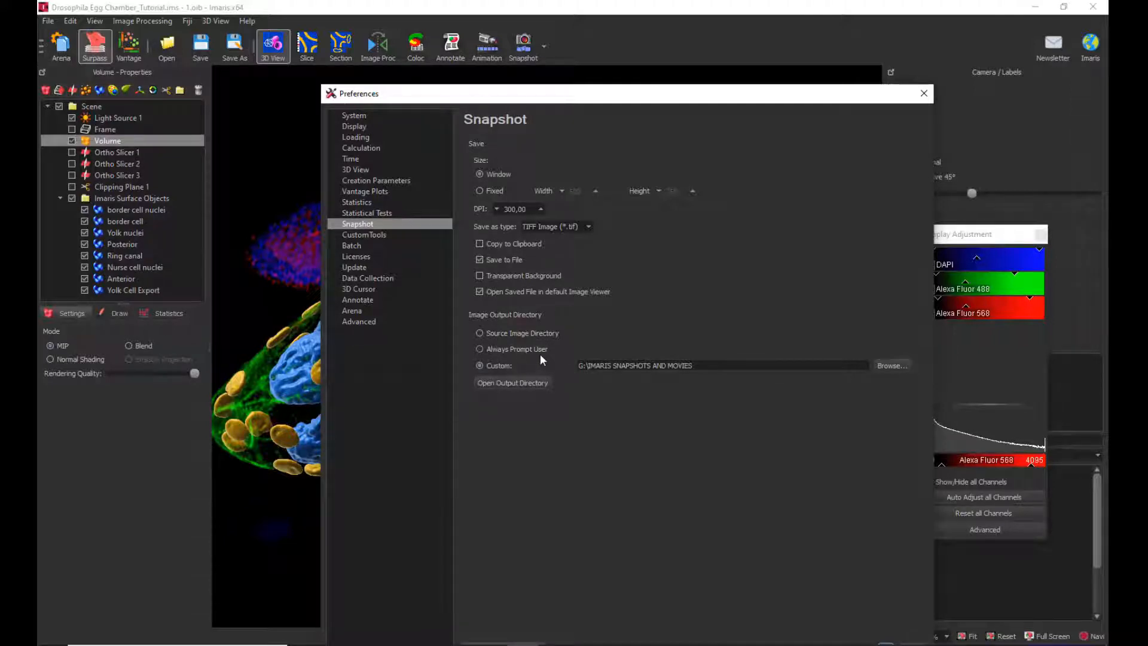
# Look through the file types available for saving snapshots, keeping TIFF Image (*.tif)
pyautogui.click(588, 226)
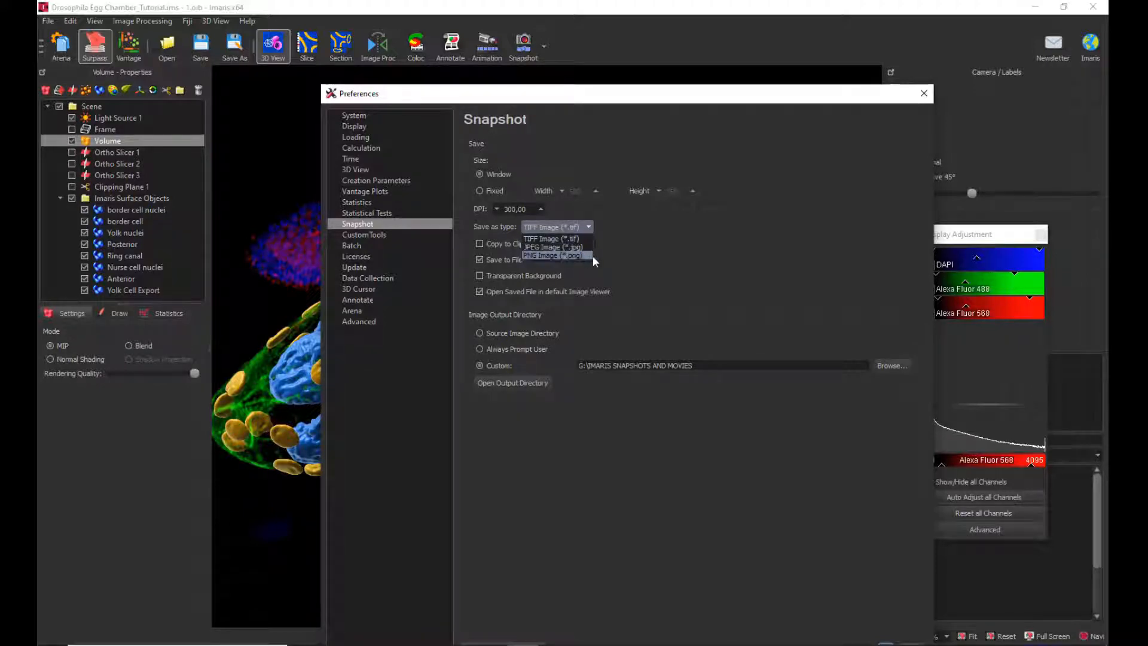
pyautogui.click(614, 257)
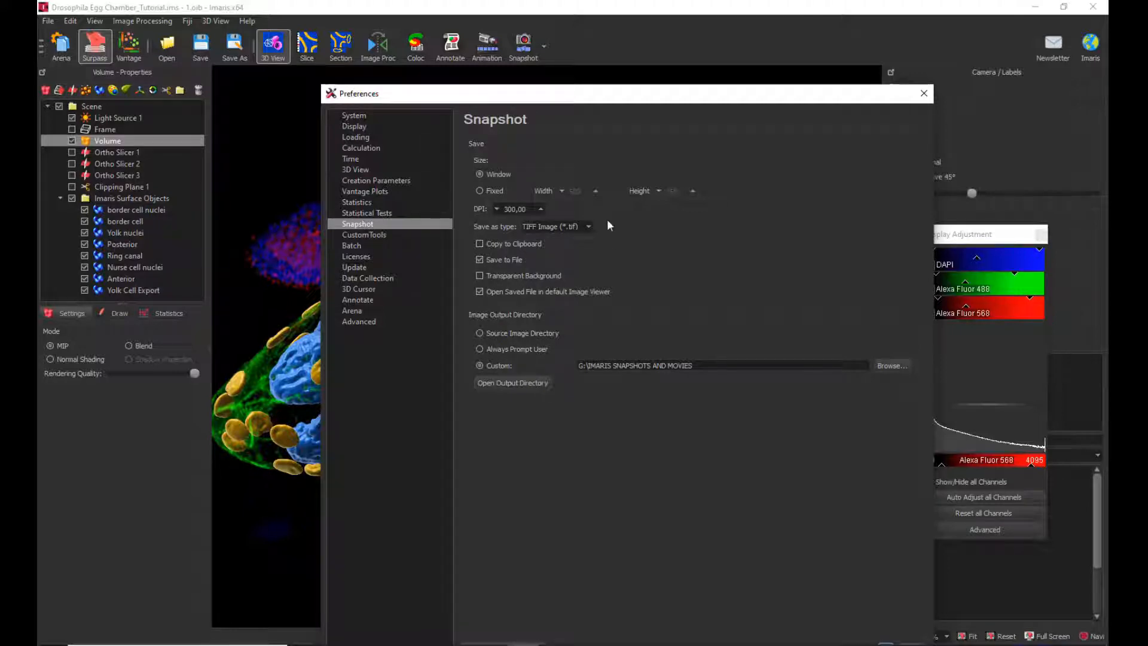
pyautogui.click(587, 226)
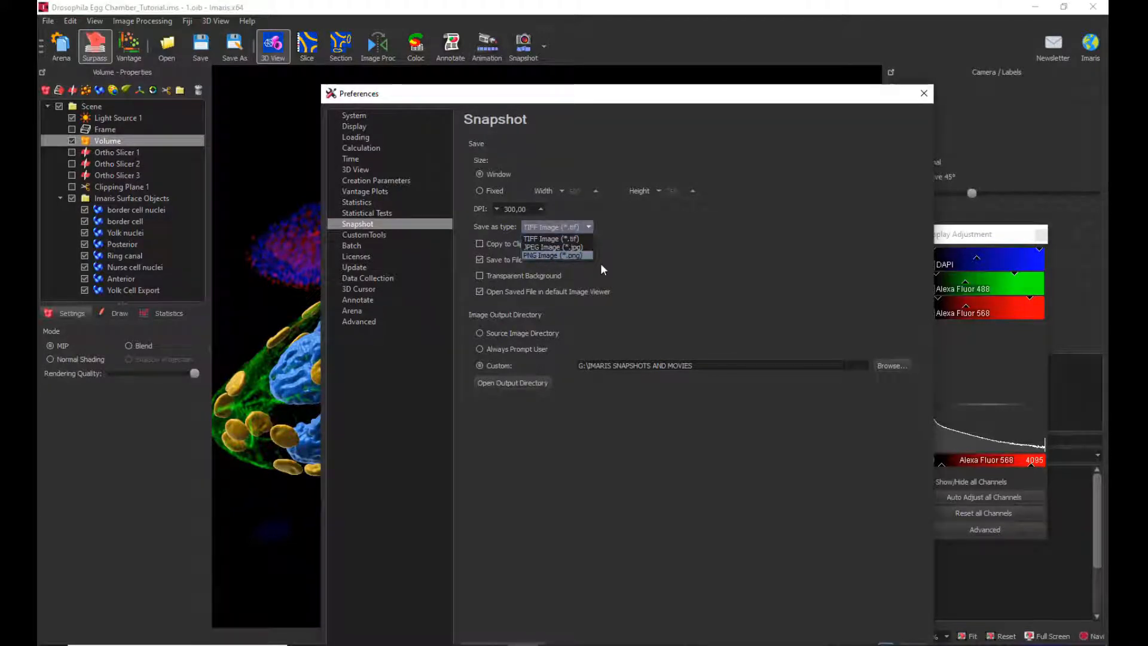
pyautogui.click(632, 271)
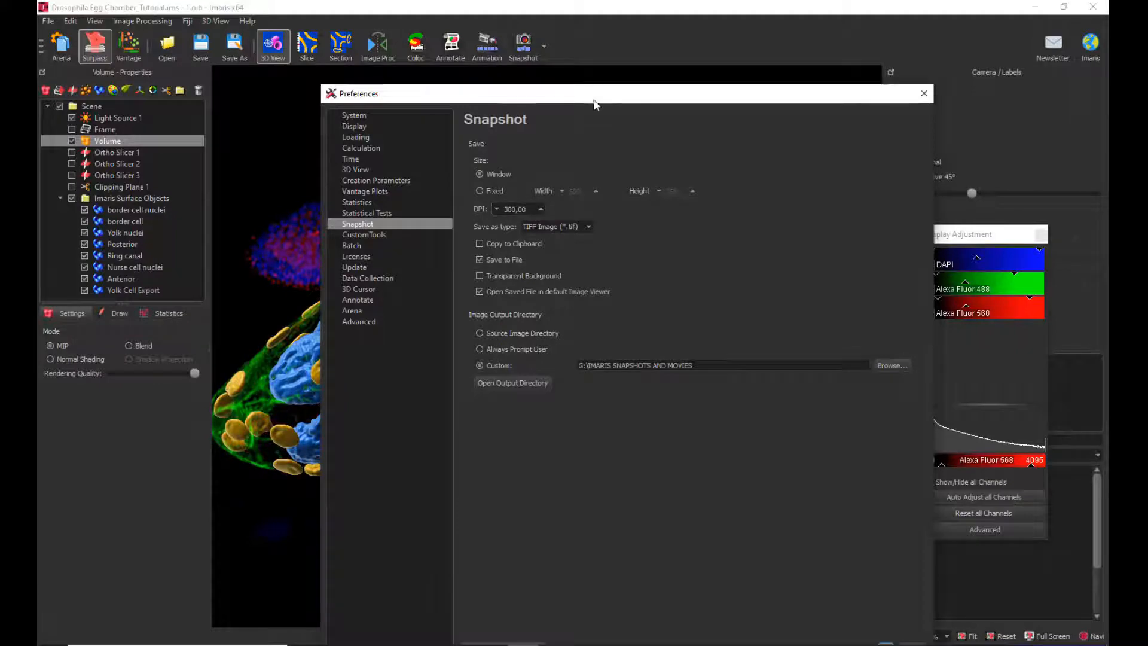
# Shift and narrow the Preferences dialog to compare the Window size option with the 3D view, and accept the snapshot settings
pyautogui.moveTo(597, 98); pyautogui.dragTo(662, 81)
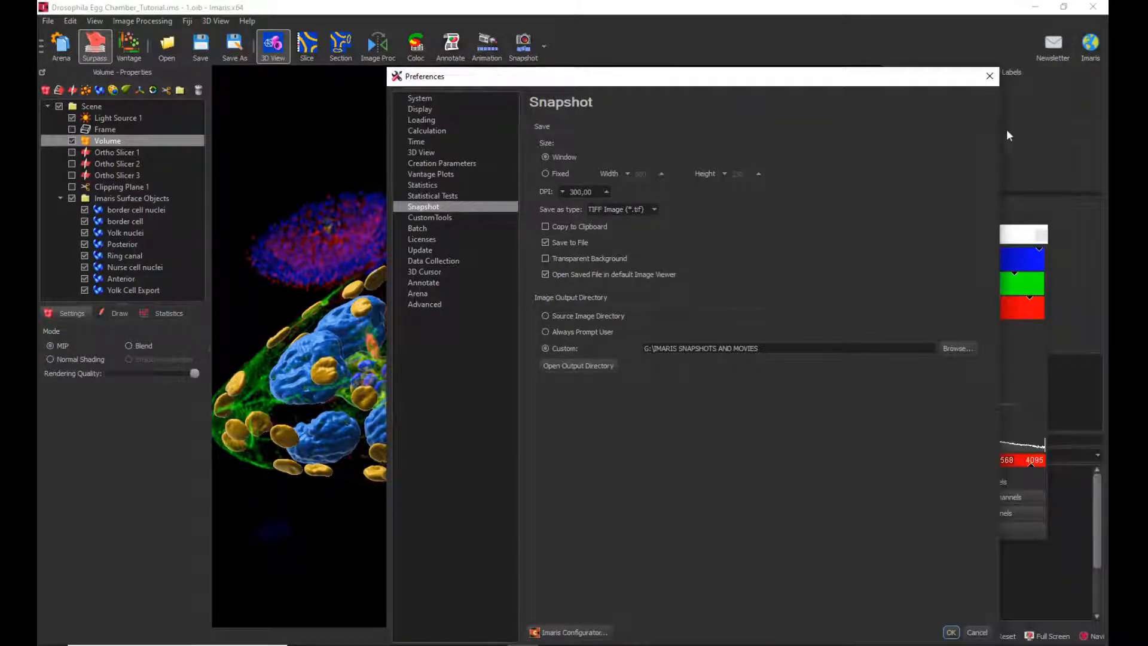
pyautogui.moveTo(999, 128); pyautogui.dragTo(672, 127)
pyautogui.moveTo(570, 80); pyautogui.dragTo(900, 69)
pyautogui.moveTo(1013, 134); pyautogui.dragTo(1090, 132)
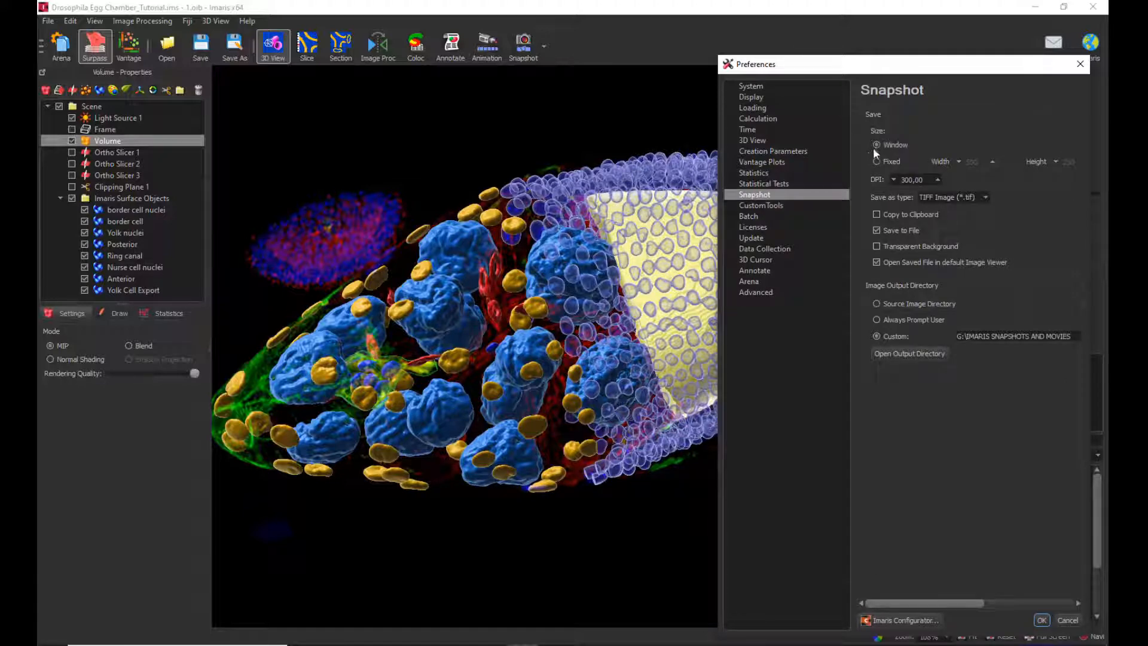
pyautogui.moveTo(901, 67); pyautogui.dragTo(824, 42)
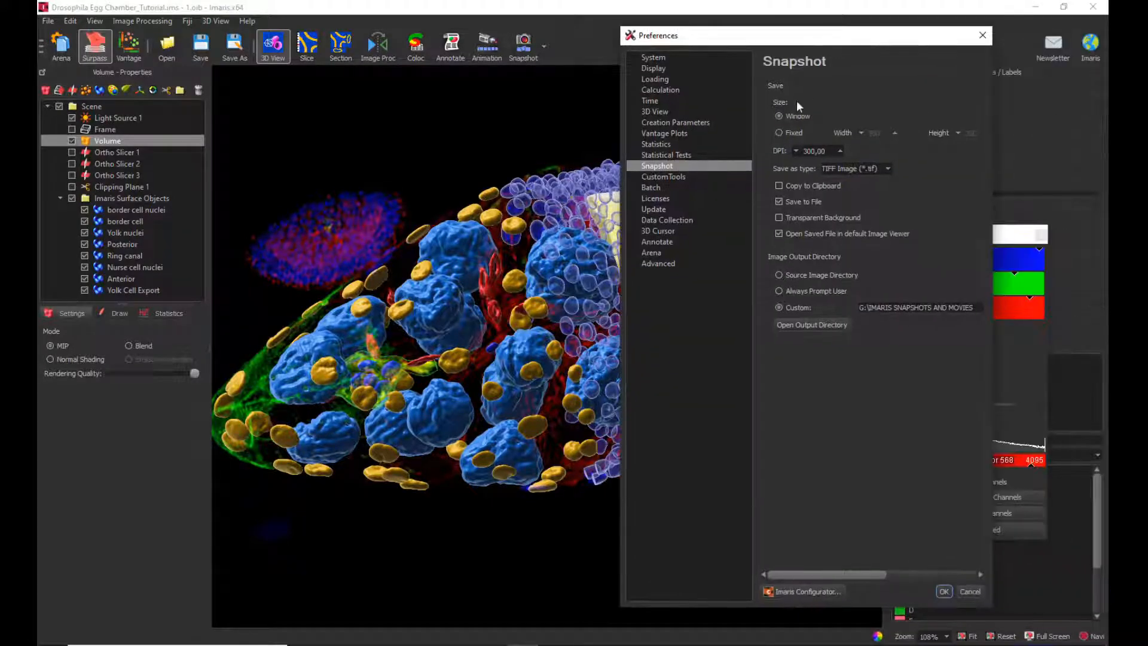
pyautogui.click(943, 591)
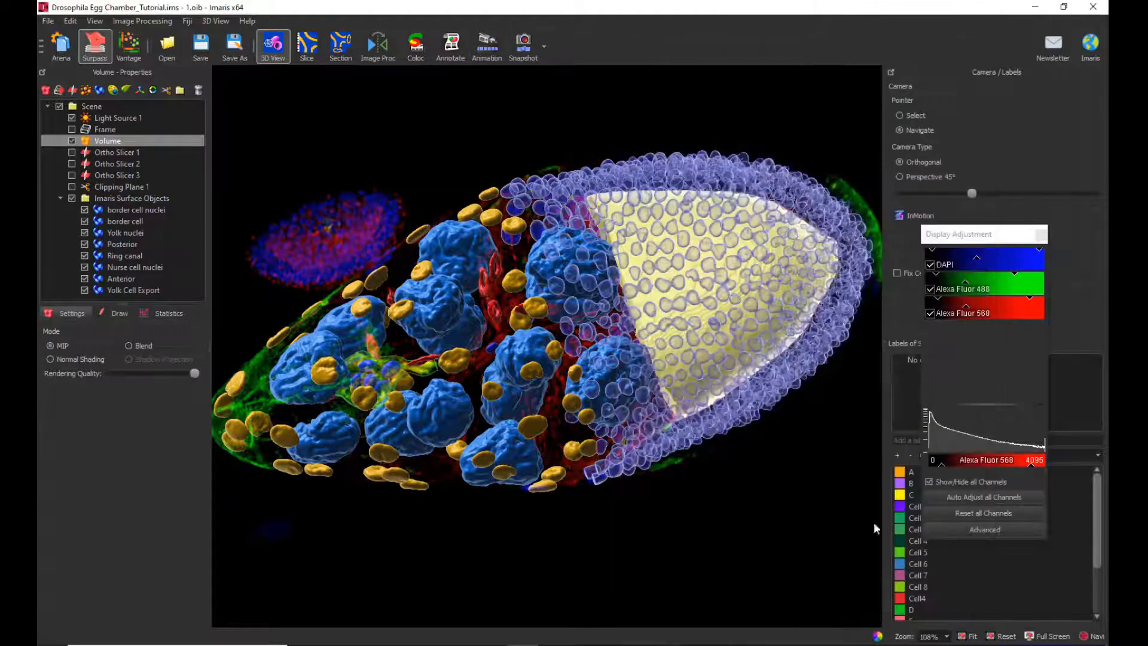
# Take a snapshot of the current 3D view, look over the saved image in Paint and close it
pyautogui.click(519, 54)
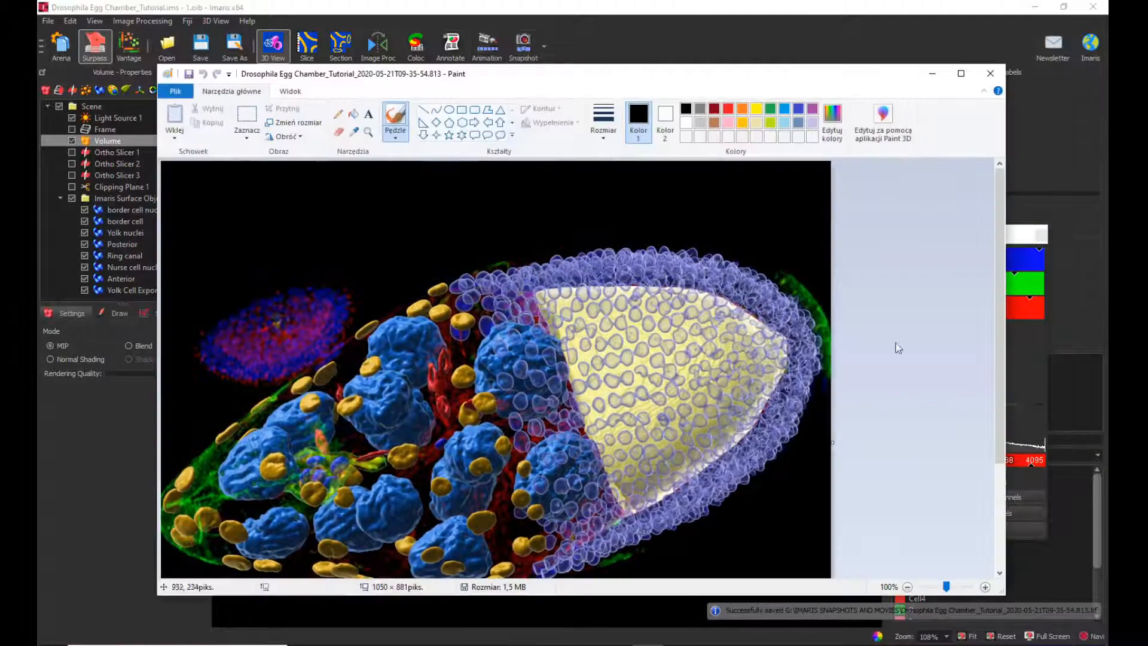
pyautogui.moveTo(997, 295)
pyautogui.mouseDown()
pyautogui.moveTo(991, 442)
pyautogui.moveTo(1021, 272)
pyautogui.moveTo(974, 261)
pyautogui.mouseUp()
pyautogui.click(990, 73)
# Switch the snapshot size to Fixed with a width of 50 and a height of 25, and accept the preferences
pyautogui.click(543, 41)
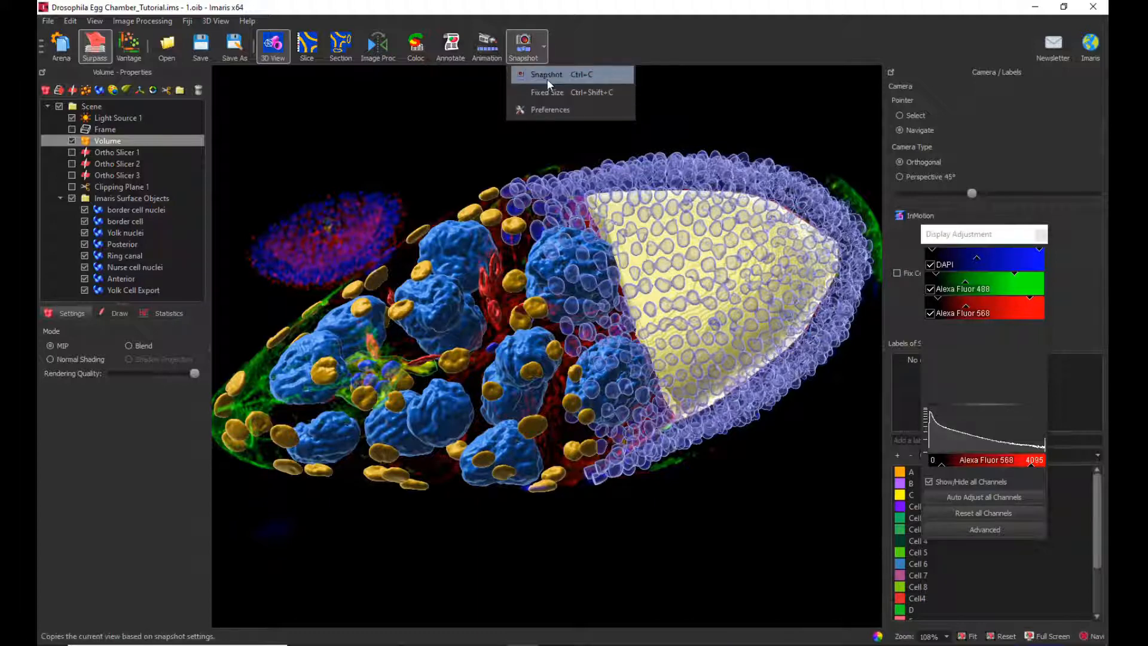
pyautogui.click(548, 110)
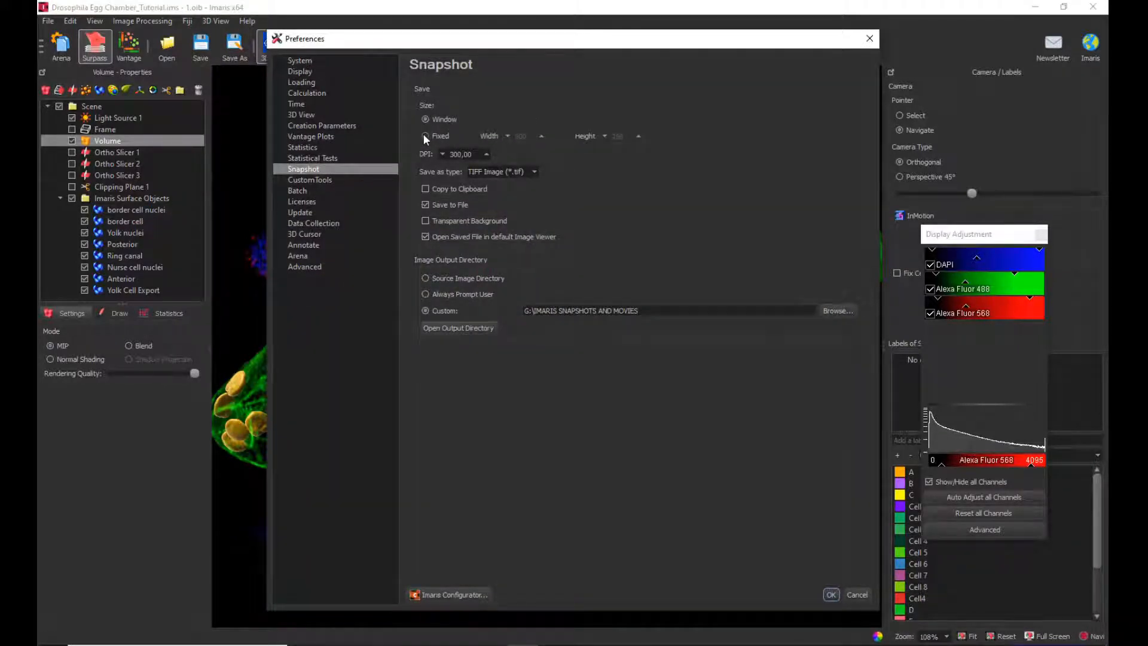
pyautogui.moveTo(503, 46); pyautogui.dragTo(861, 25)
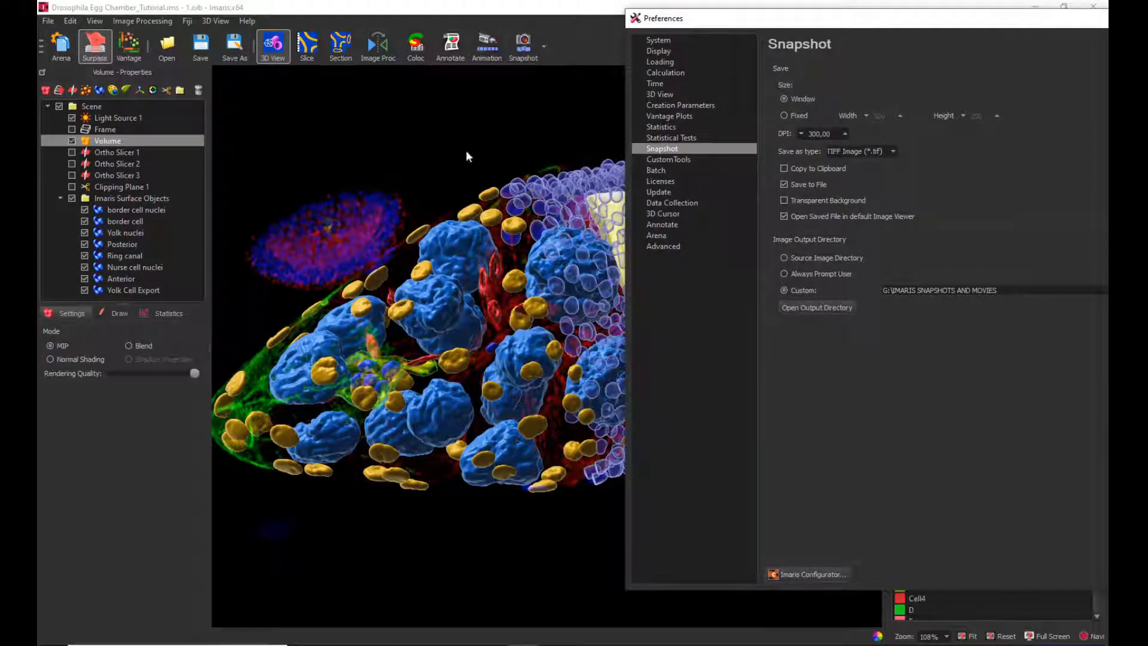
pyautogui.click(784, 115)
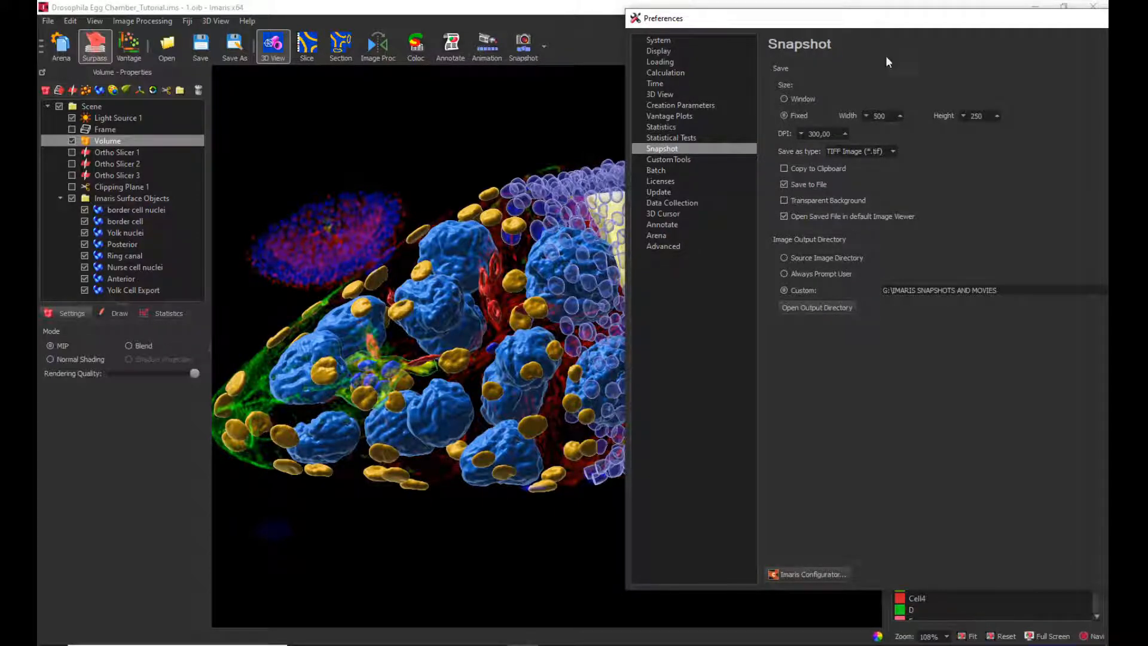
pyautogui.moveTo(879, 27); pyautogui.dragTo(915, 55)
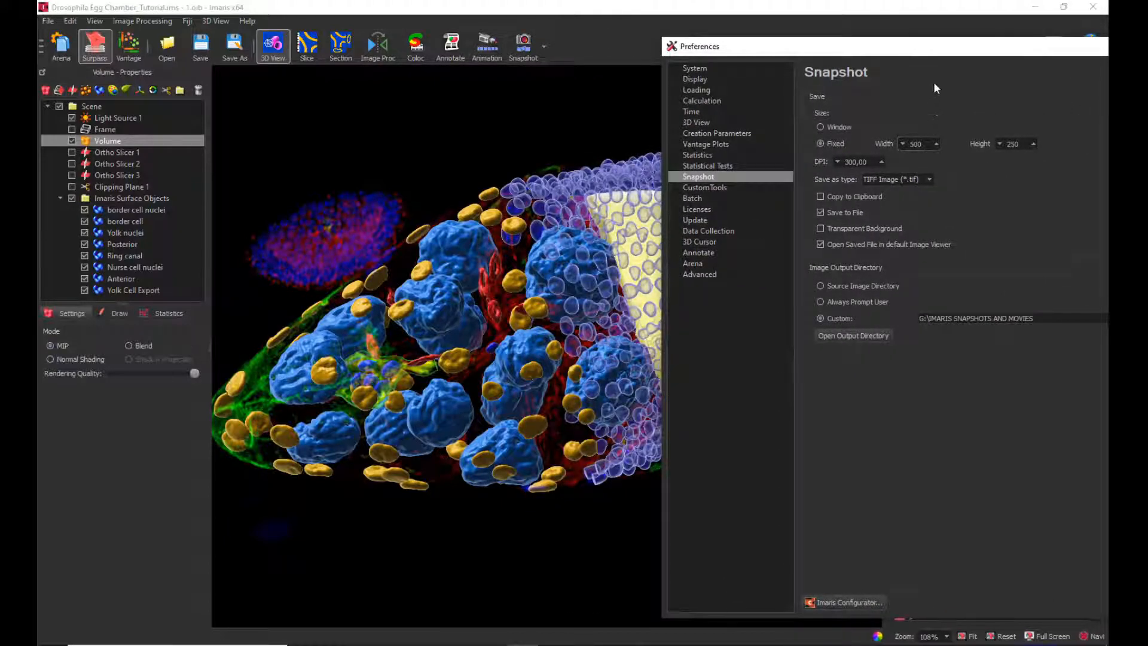
pyautogui.moveTo(945, 47); pyautogui.dragTo(862, 58)
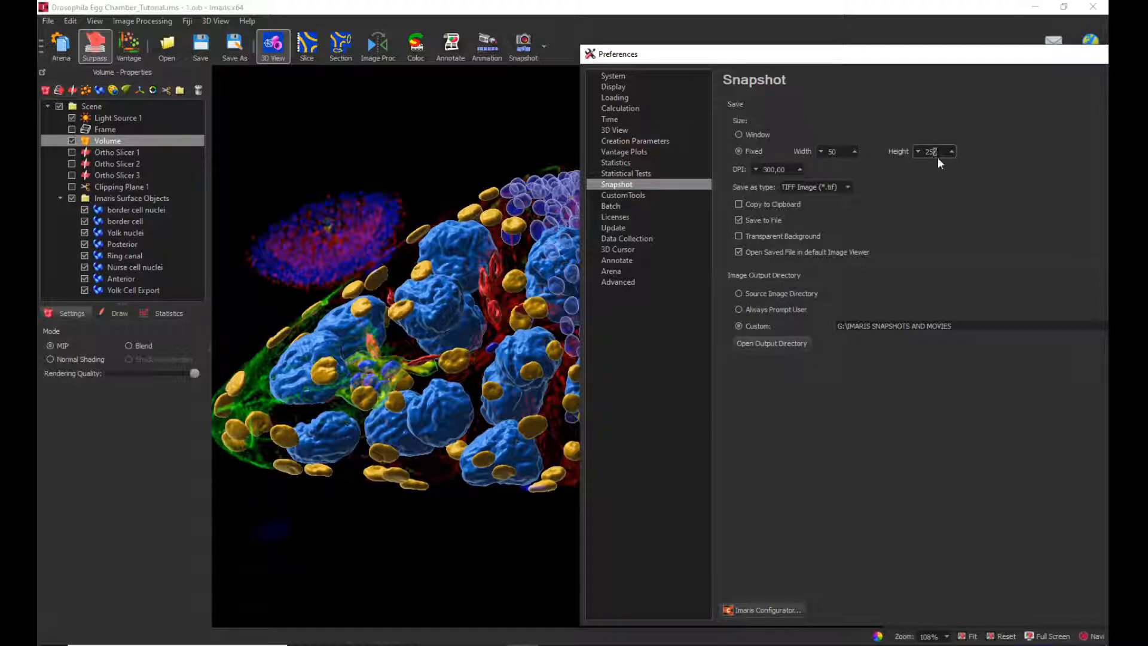
pyautogui.moveTo(929, 62); pyautogui.dragTo(768, 39)
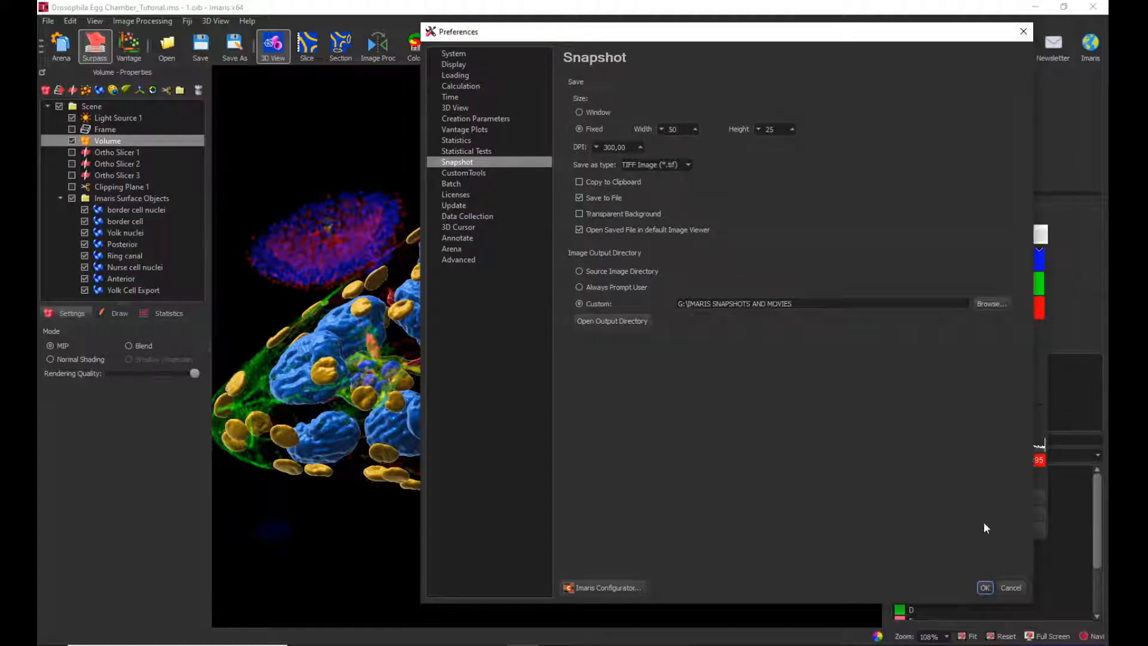
pyautogui.click(984, 587)
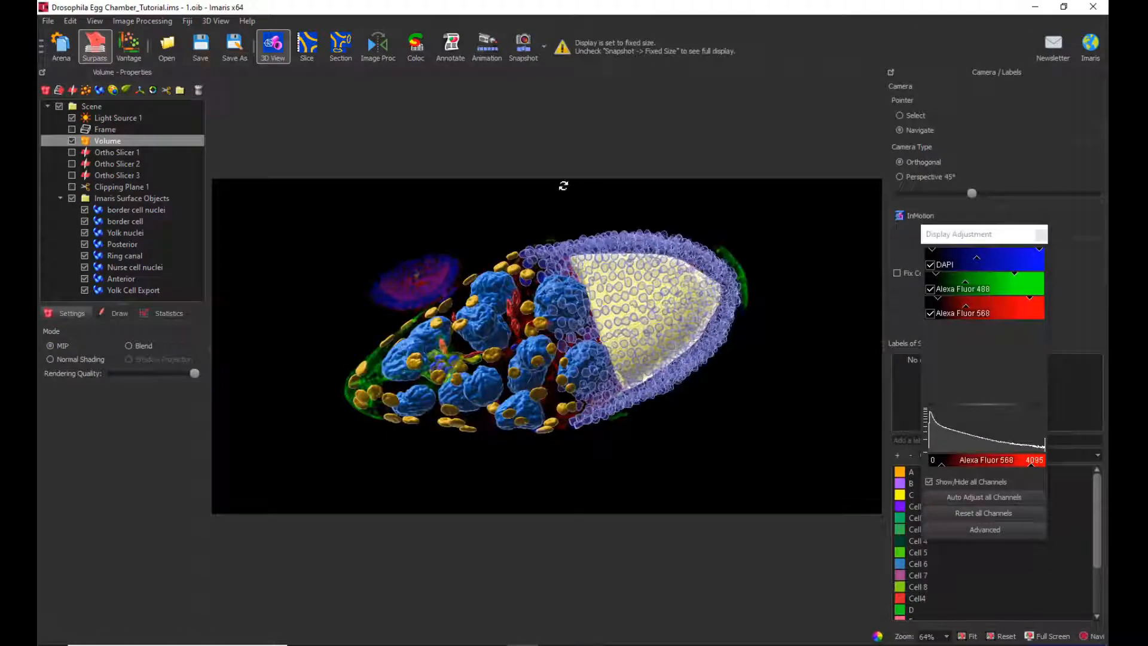
# Rotate, enlarge and reposition the egg chamber so that it fills the fixed-size 3D view frame
pyautogui.moveTo(553, 371); pyautogui.dragTo(529, 255)
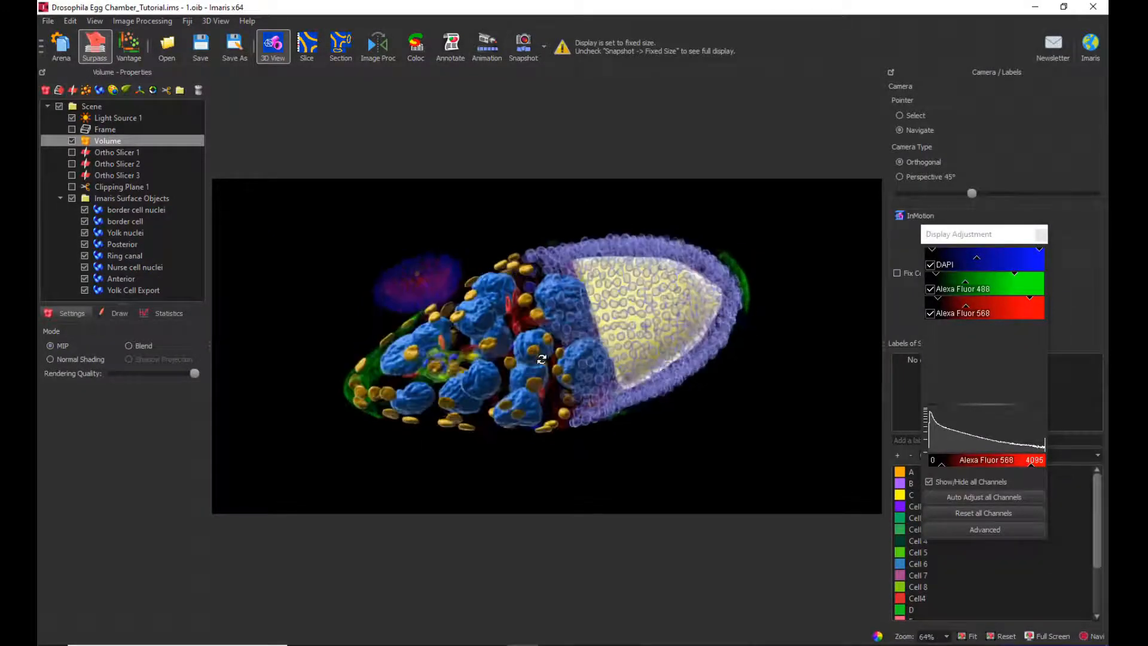
pyautogui.scroll(3, 541, 293)
pyautogui.scroll(3, 541, 293)
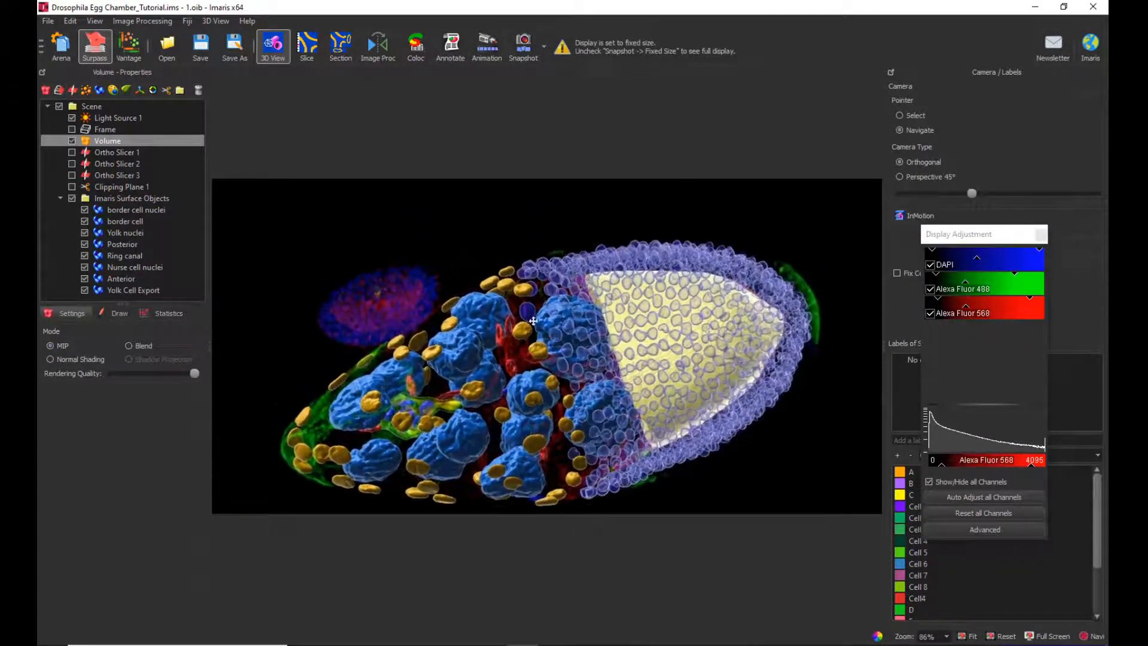
pyautogui.moveTo(524, 315); pyautogui.dragTo(537, 304, button='right')
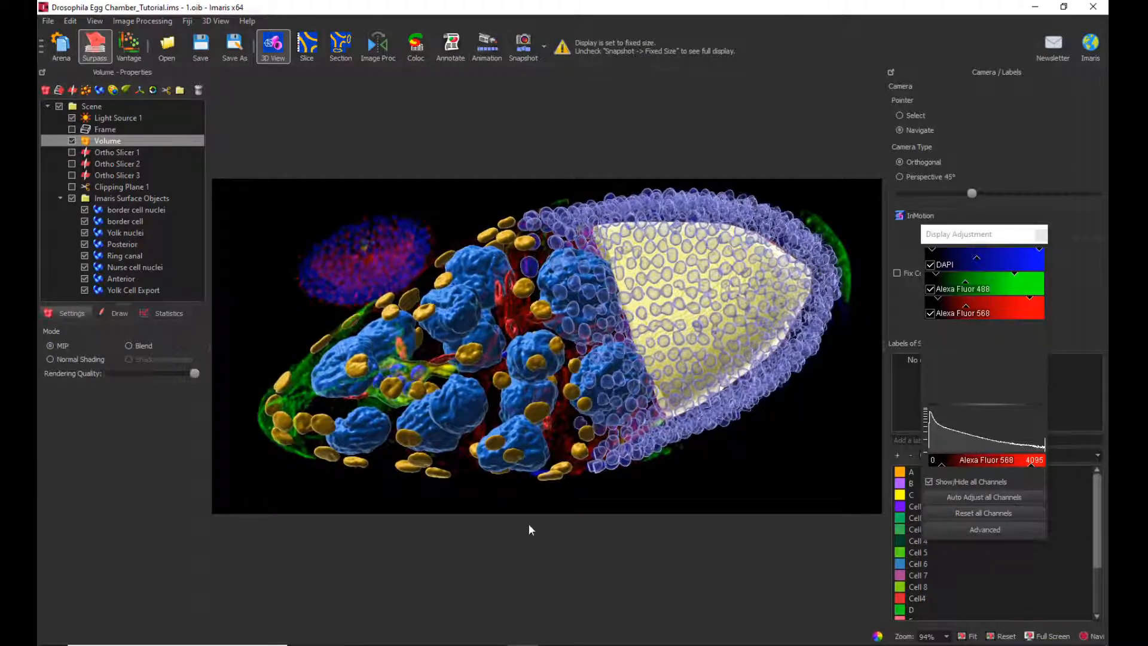
pyautogui.moveTo(599, 474); pyautogui.dragTo(538, 461)
pyautogui.moveTo(614, 386); pyautogui.dragTo(612, 389, button='right')
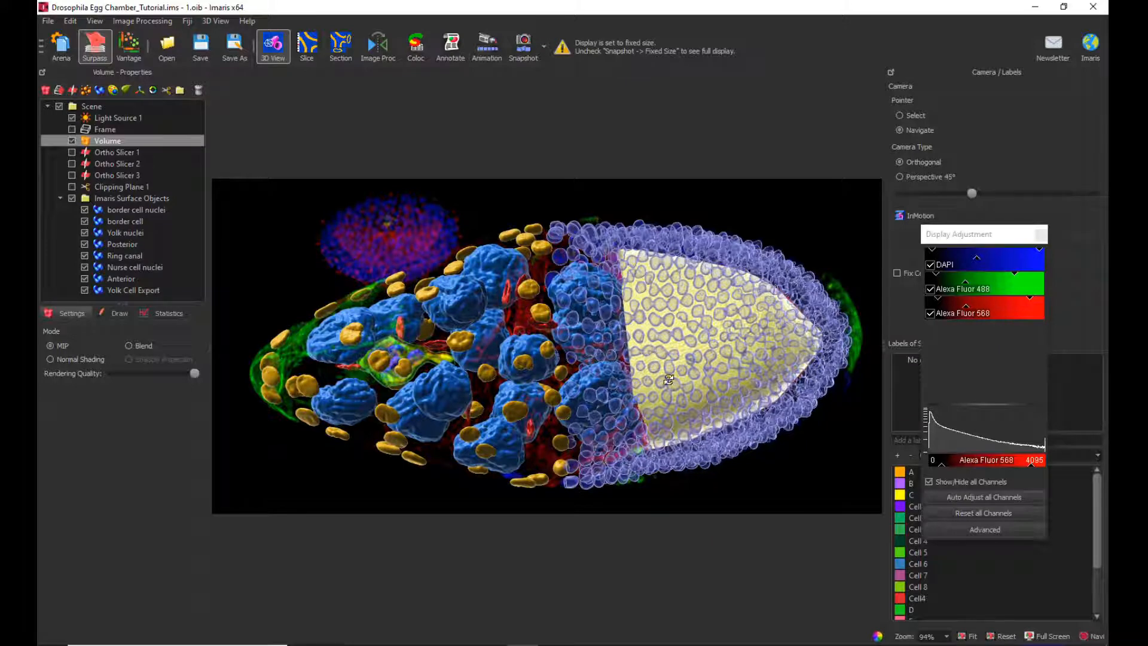
# Take a snapshot at the 50 × 25 size, inspect its pixelation in Paint at 800% and close the image
pyautogui.click(519, 54)
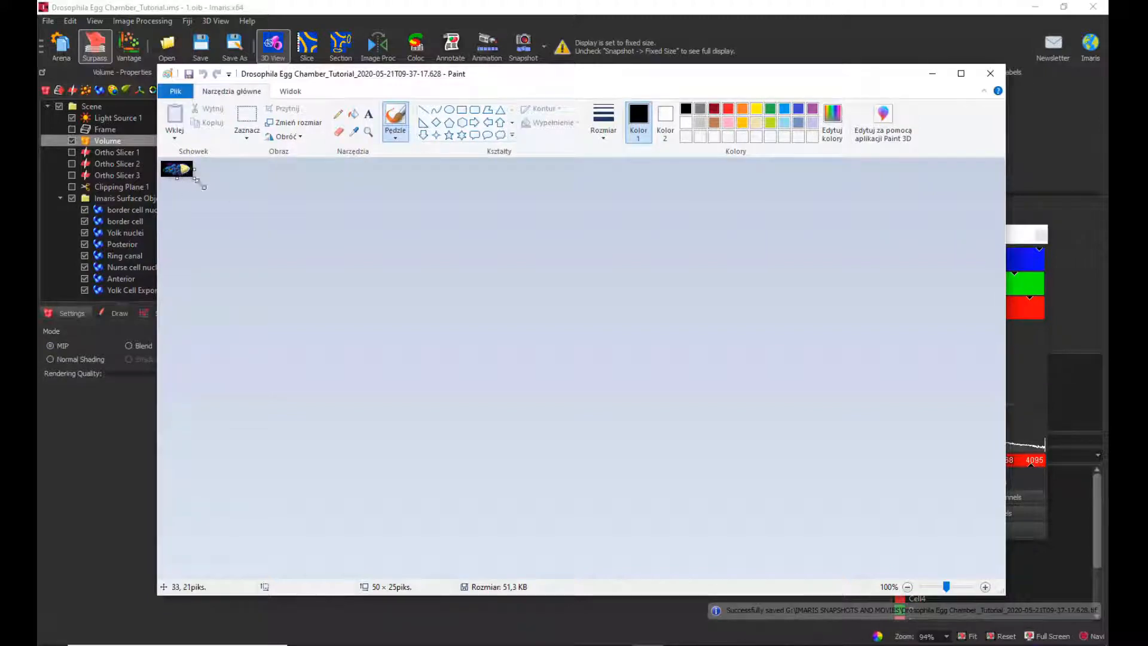
pyautogui.moveTo(947, 590); pyautogui.dragTo(976, 591)
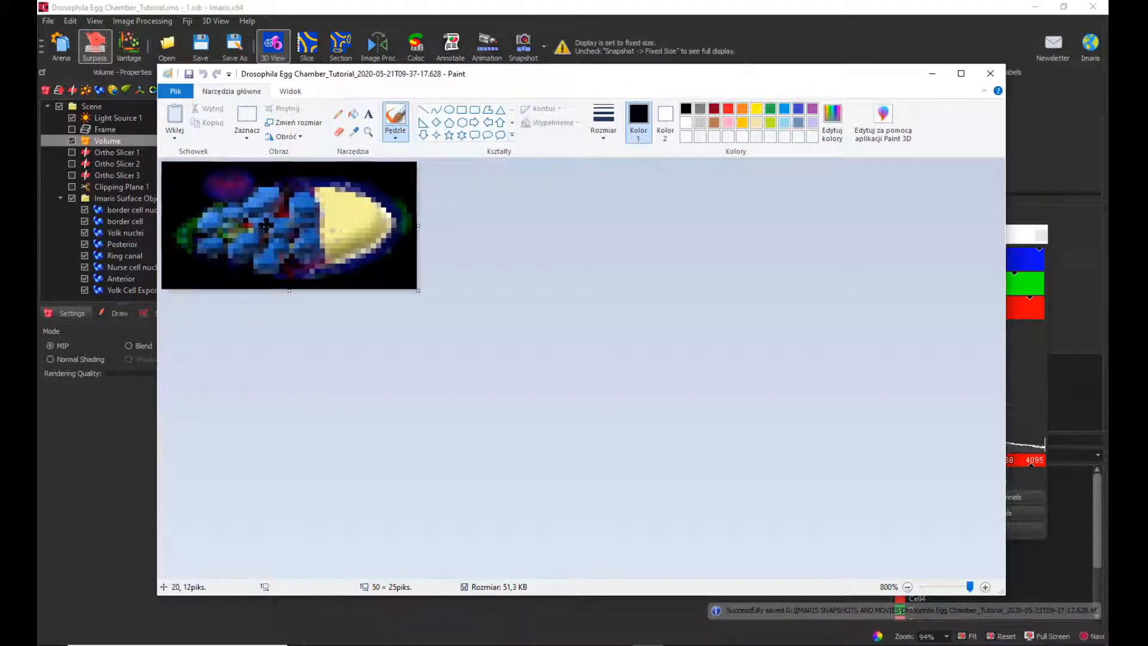
pyautogui.moveTo(975, 589); pyautogui.dragTo(947, 591)
pyautogui.click(948, 591)
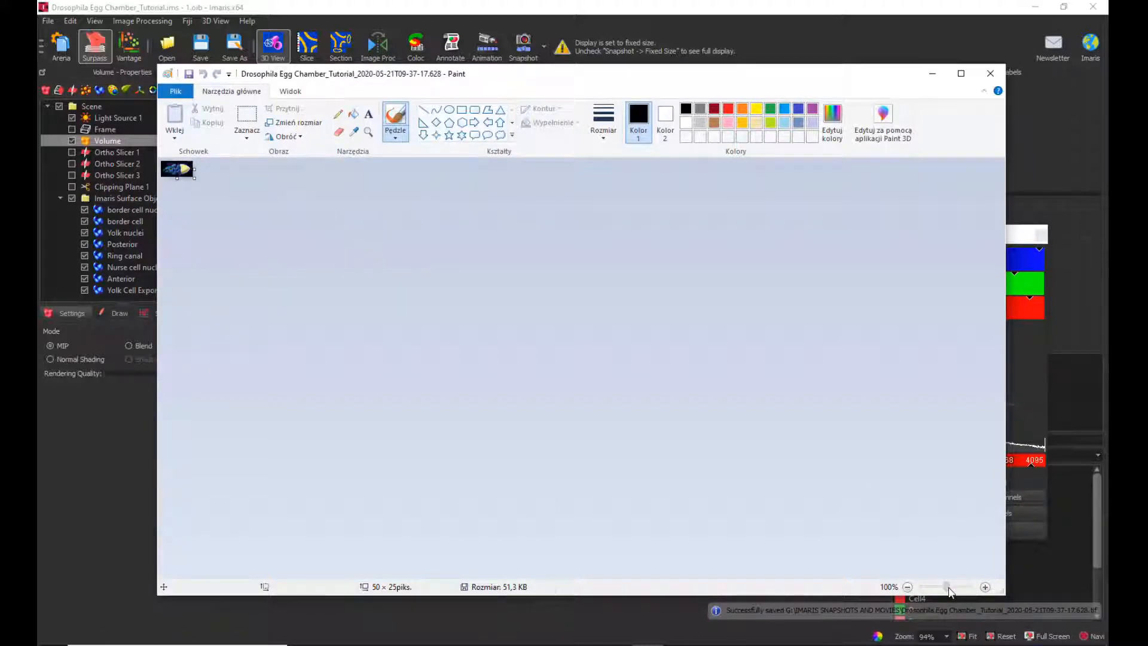
pyautogui.click(990, 76)
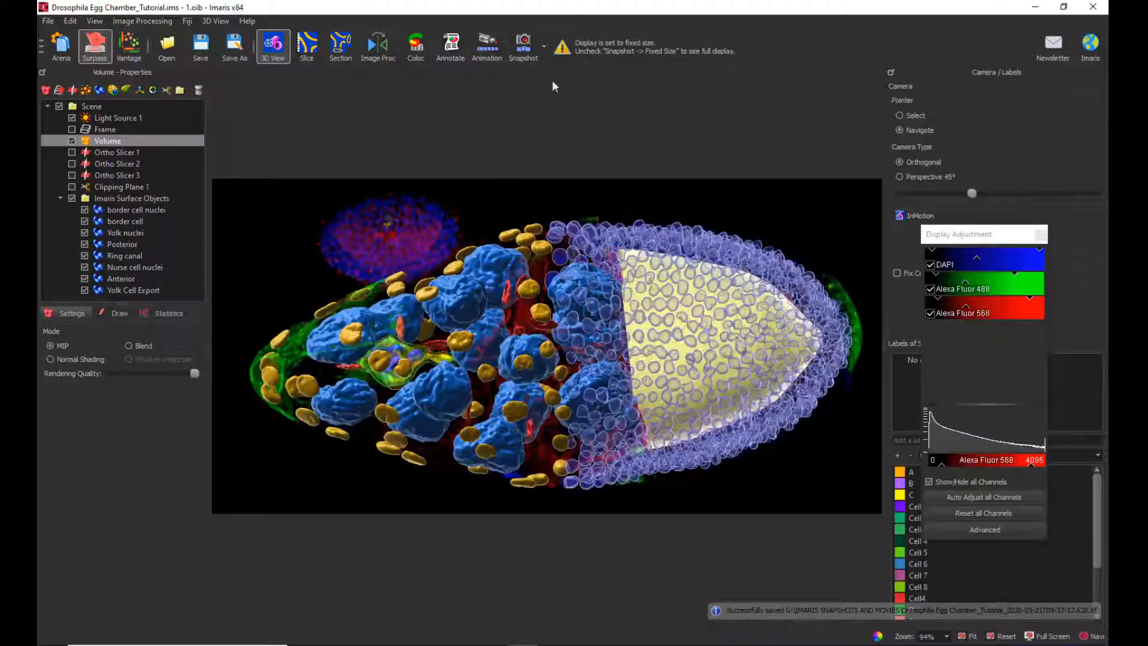
# Set the fixed snapshot size to a width of 500 and a height of 250 in the snapshot preferences
pyautogui.click(545, 48)
pyautogui.click(543, 106)
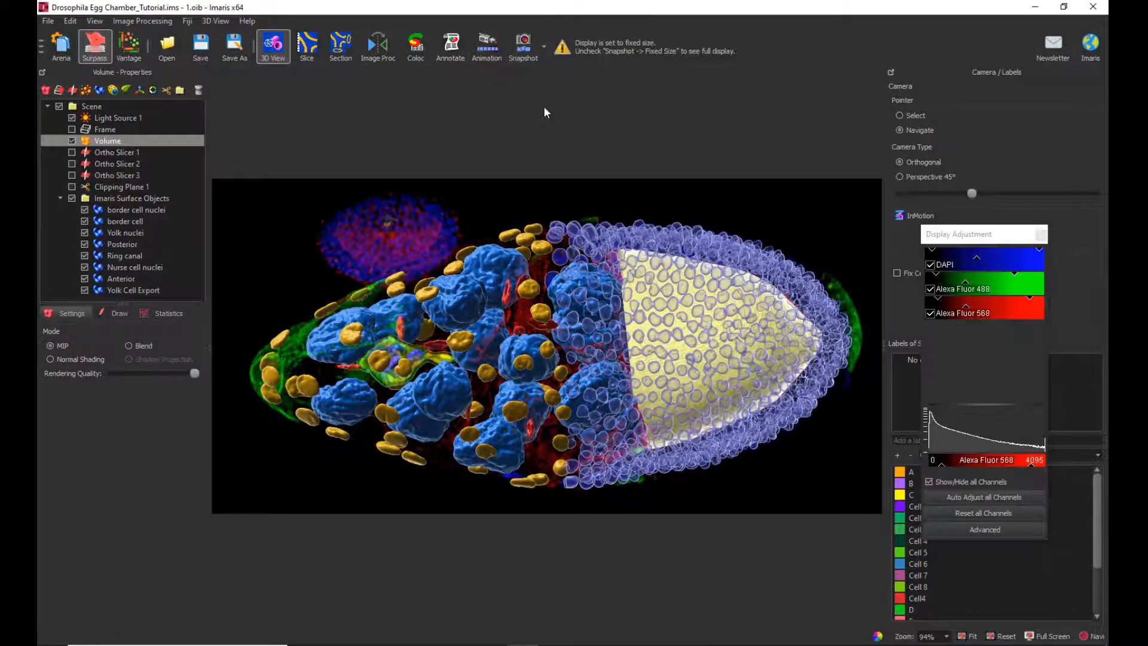
pyautogui.click(525, 137)
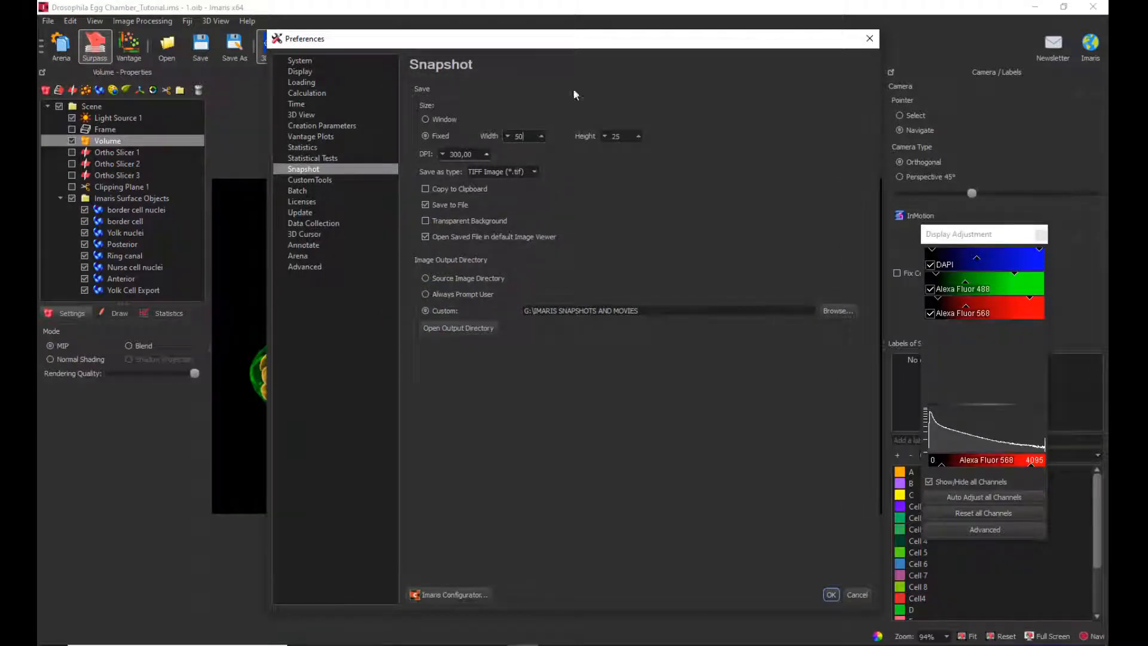
pyautogui.moveTo(577, 40); pyautogui.dragTo(763, 41)
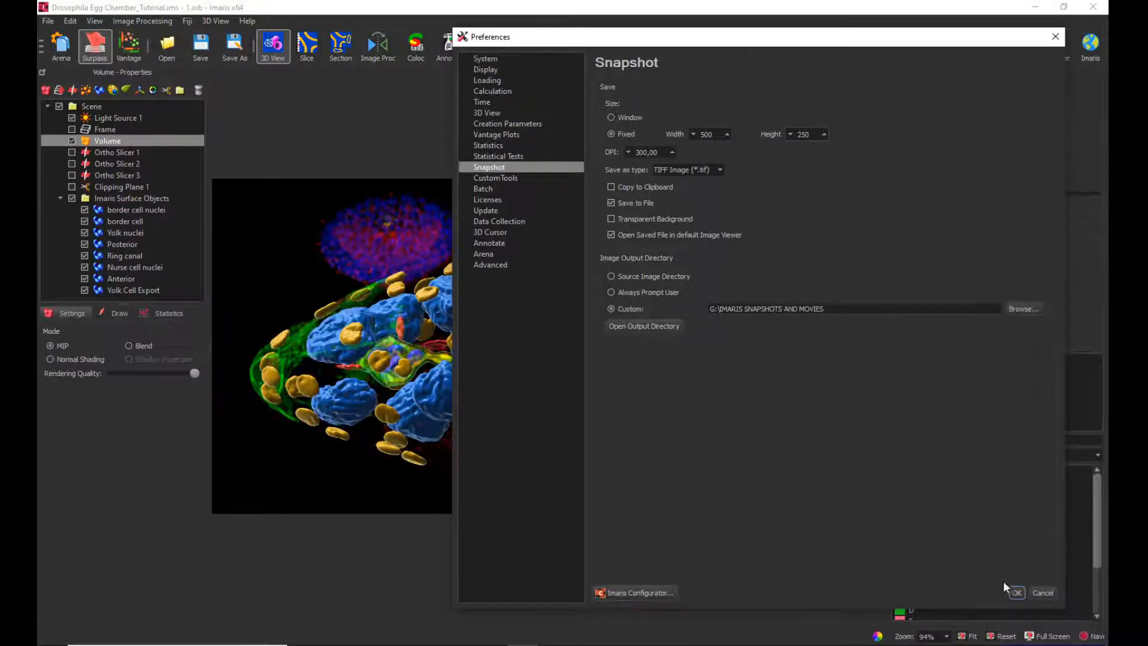
pyautogui.click(1016, 592)
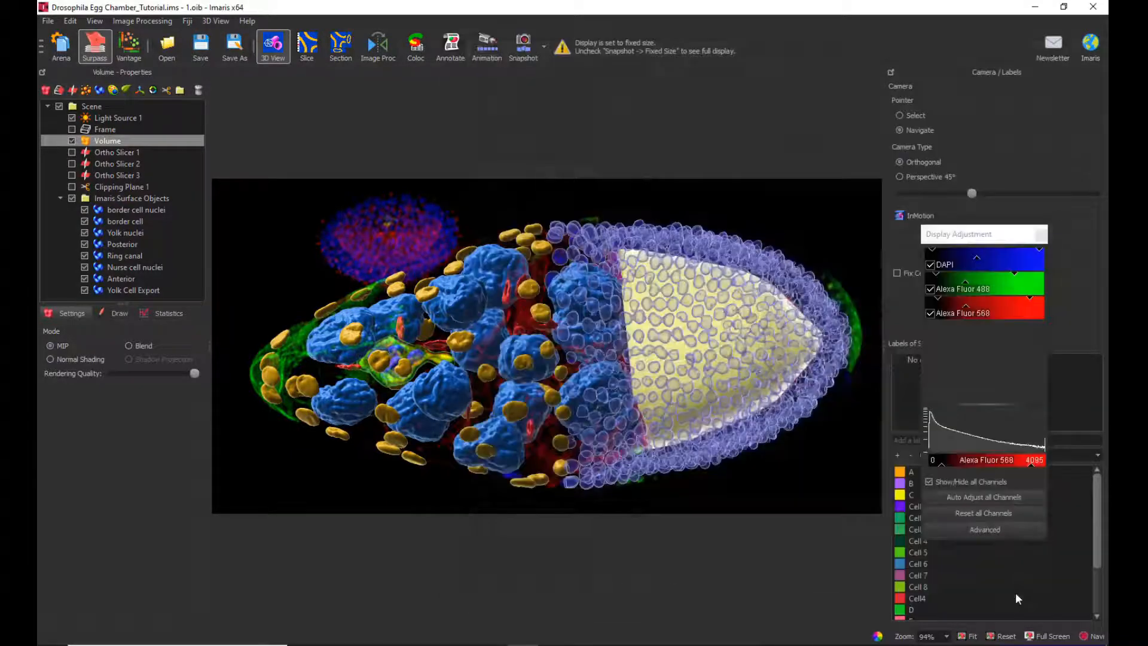
# Take a snapshot at the 500 × 250 size, inspect its detail in Paint at 400% and close the image
pyautogui.click(523, 51)
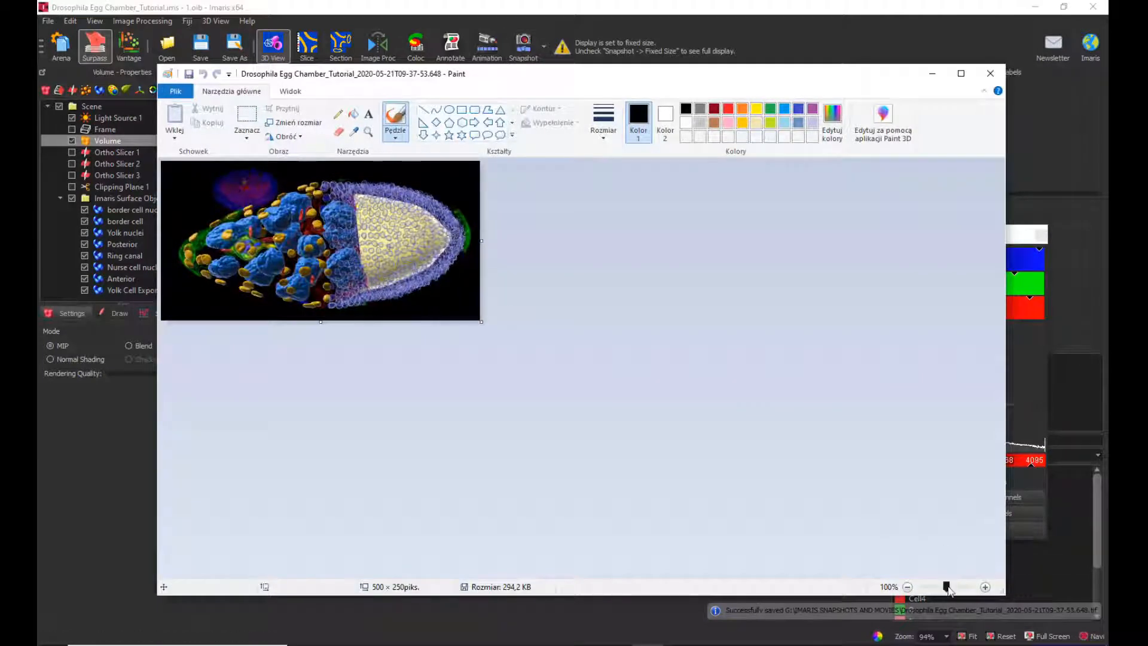
pyautogui.moveTo(953, 589); pyautogui.dragTo(955, 588)
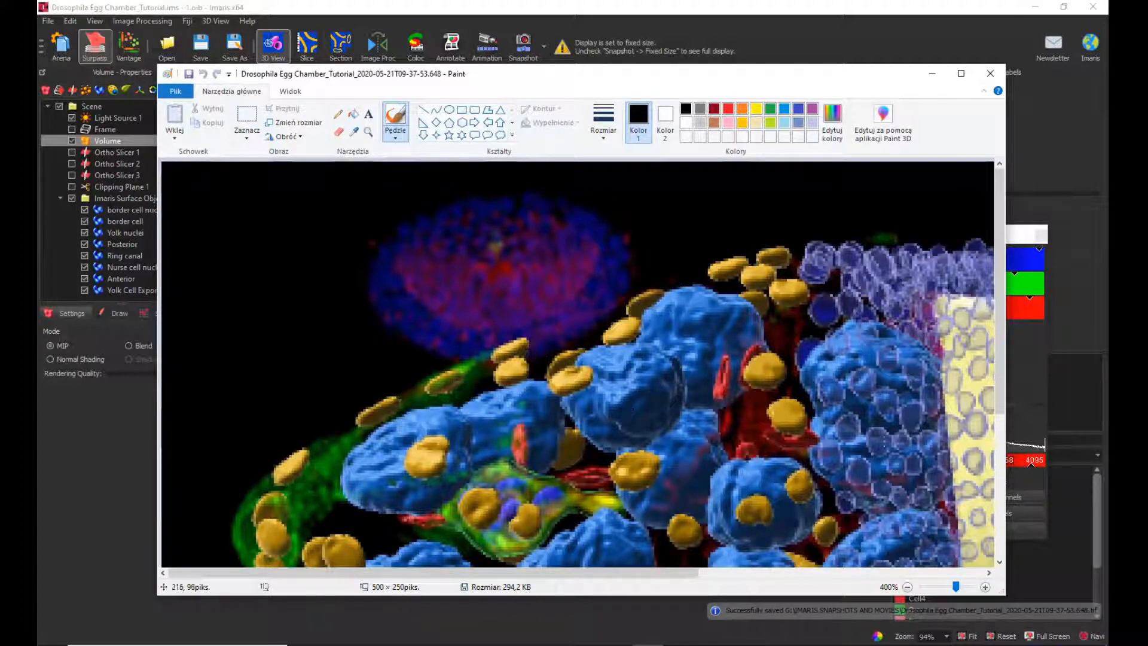
pyautogui.moveTo(956, 587); pyautogui.dragTo(949, 587)
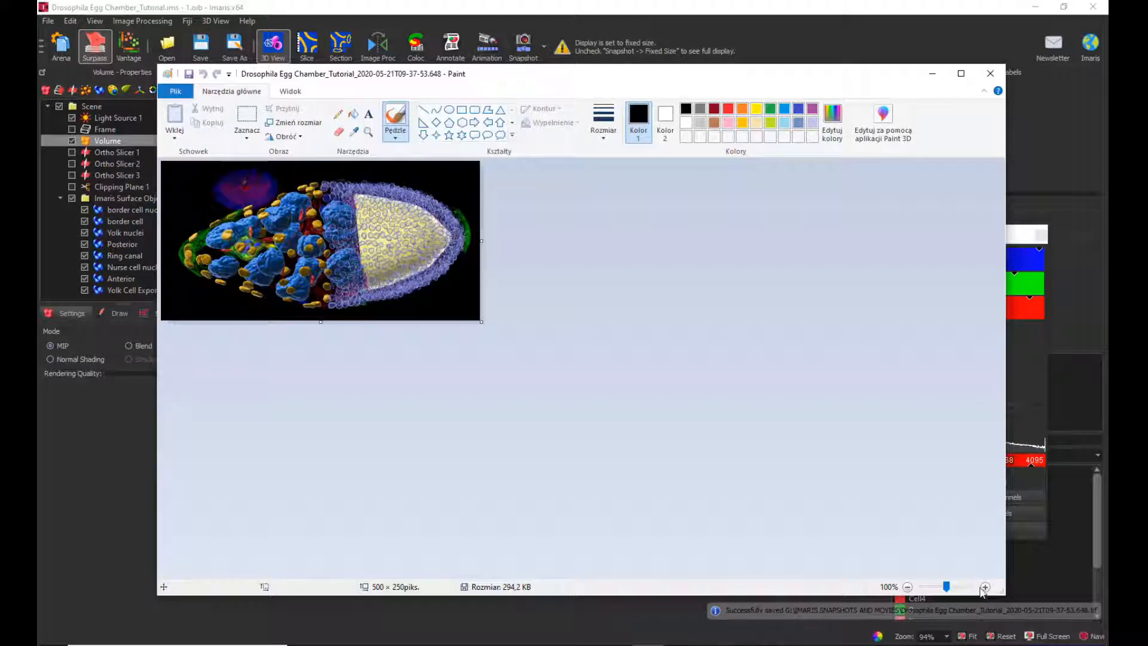
pyautogui.click(991, 74)
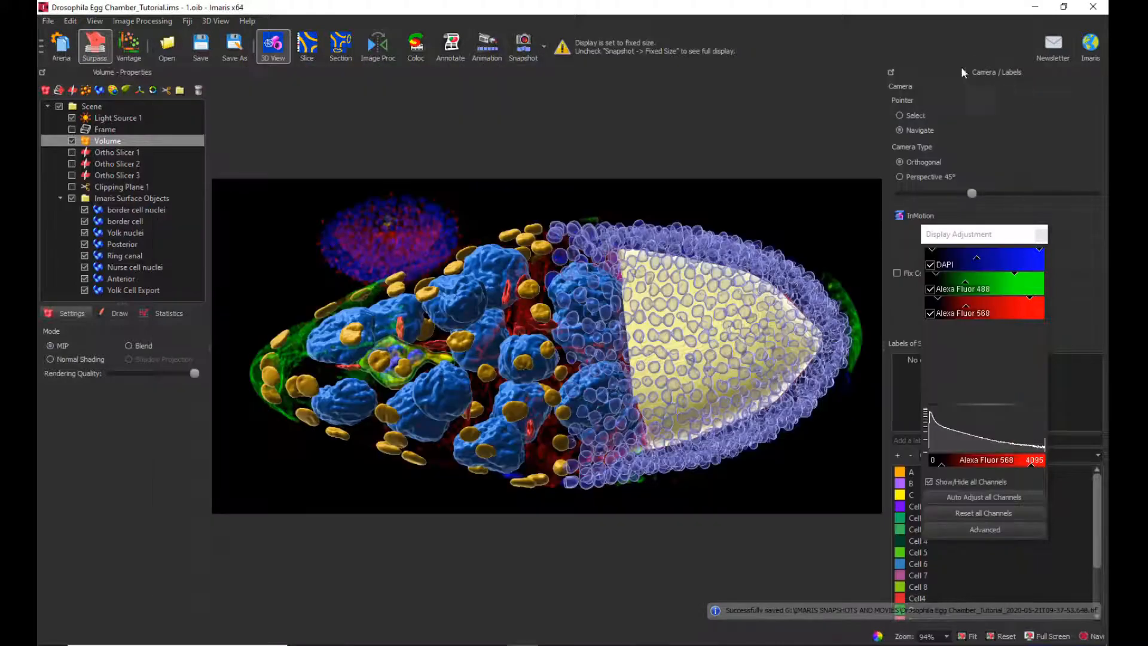
# Set the fixed snapshot size to a width of 1000 and a height of 500 in the snapshot preferences
pyautogui.click(543, 48)
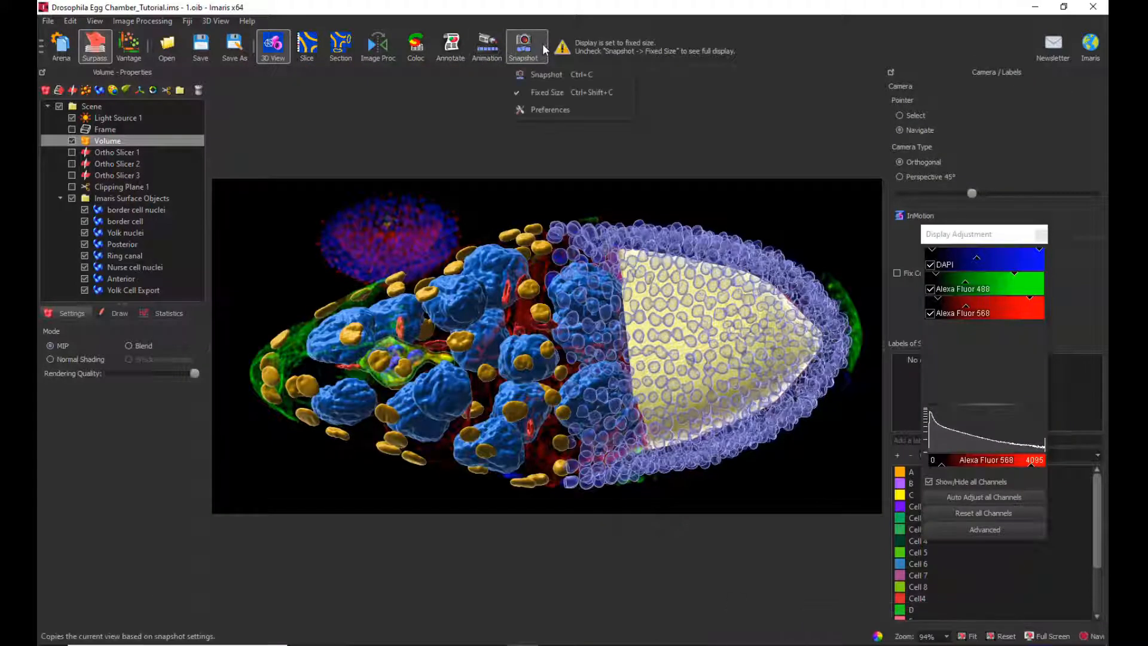
pyautogui.click(539, 109)
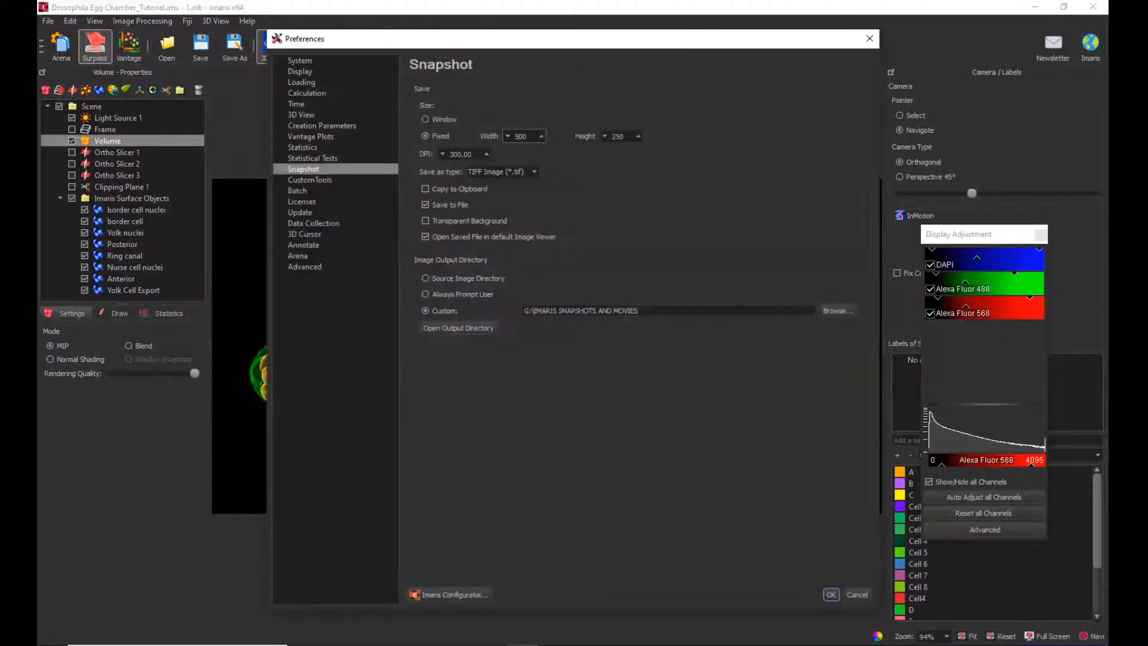
pyautogui.press('BackSpace')
pyautogui.press('BackSpace')
pyautogui.press('BackSpace')
pyautogui.write('1000')
pyautogui.press('Tab')
pyautogui.write('500')
pyautogui.click(830, 593)
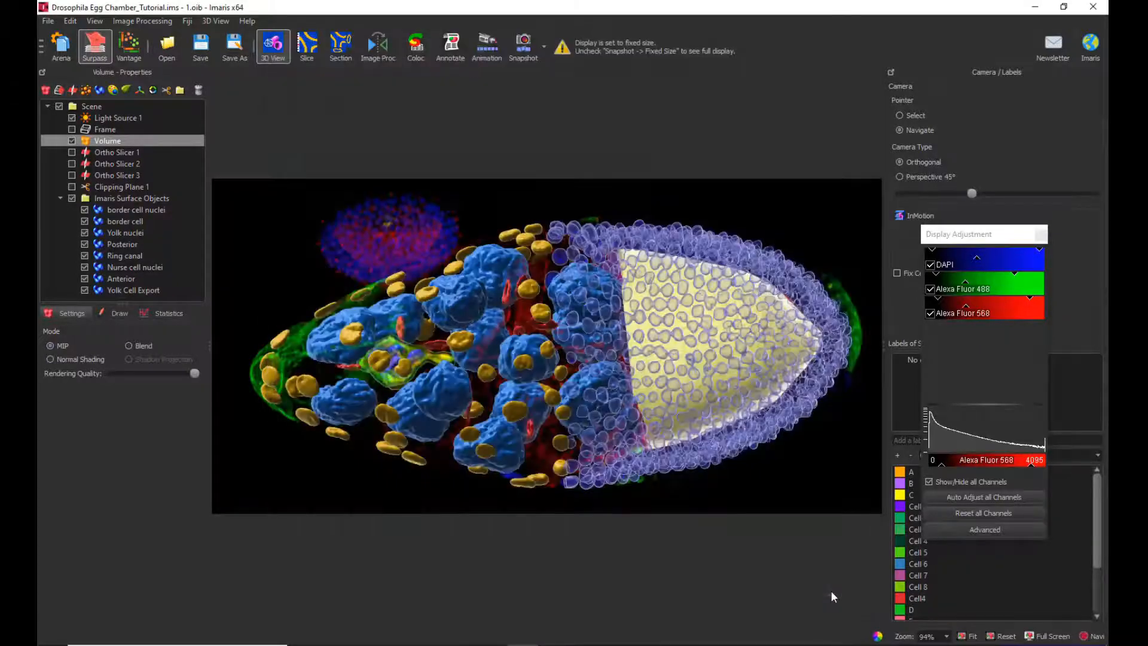
# Take a snapshot at the 1000 × 500 size, inspect its detail in Paint at 200% and close the image
pyautogui.click(526, 54)
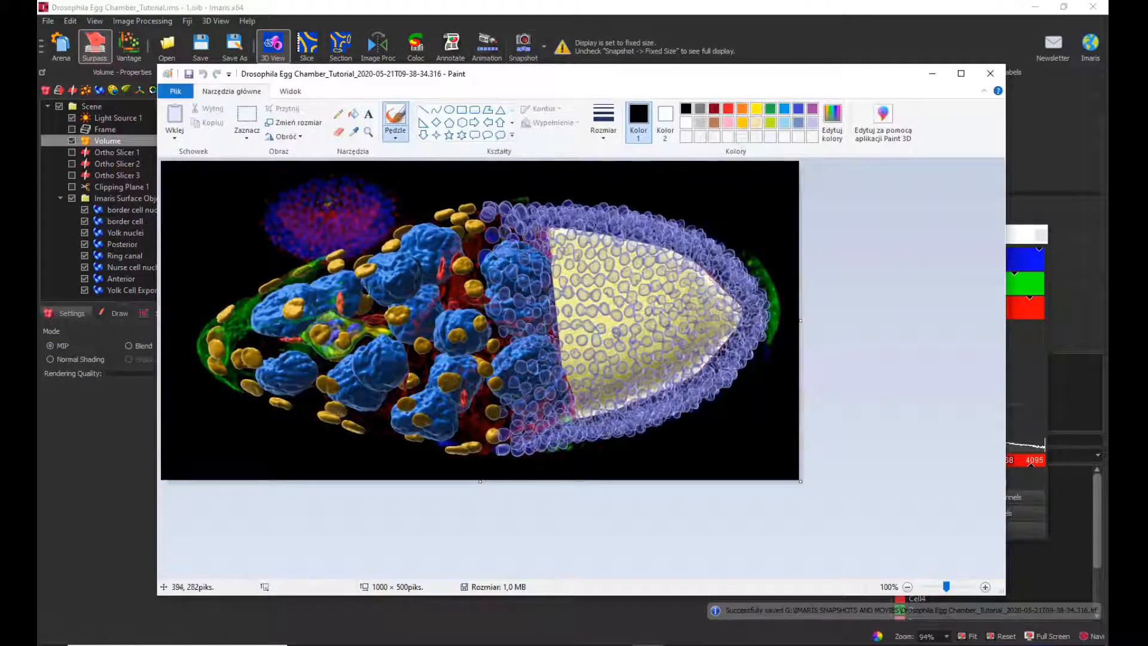
pyautogui.moveTo(946, 587); pyautogui.dragTo(952, 592)
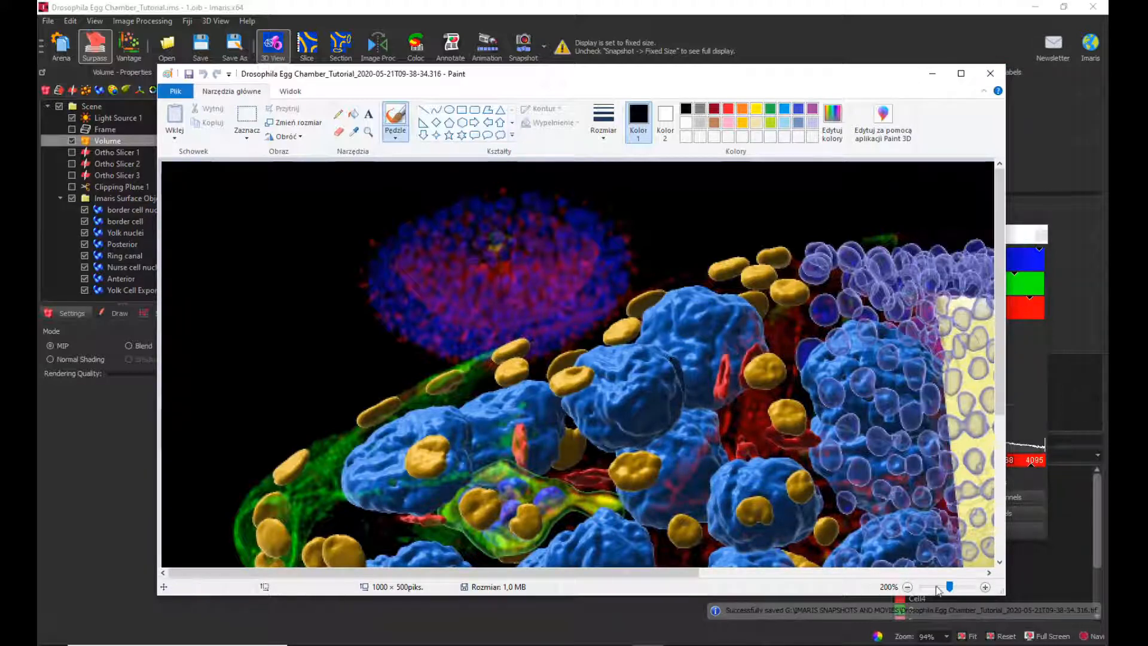
pyautogui.moveTo(952, 588); pyautogui.dragTo(951, 593)
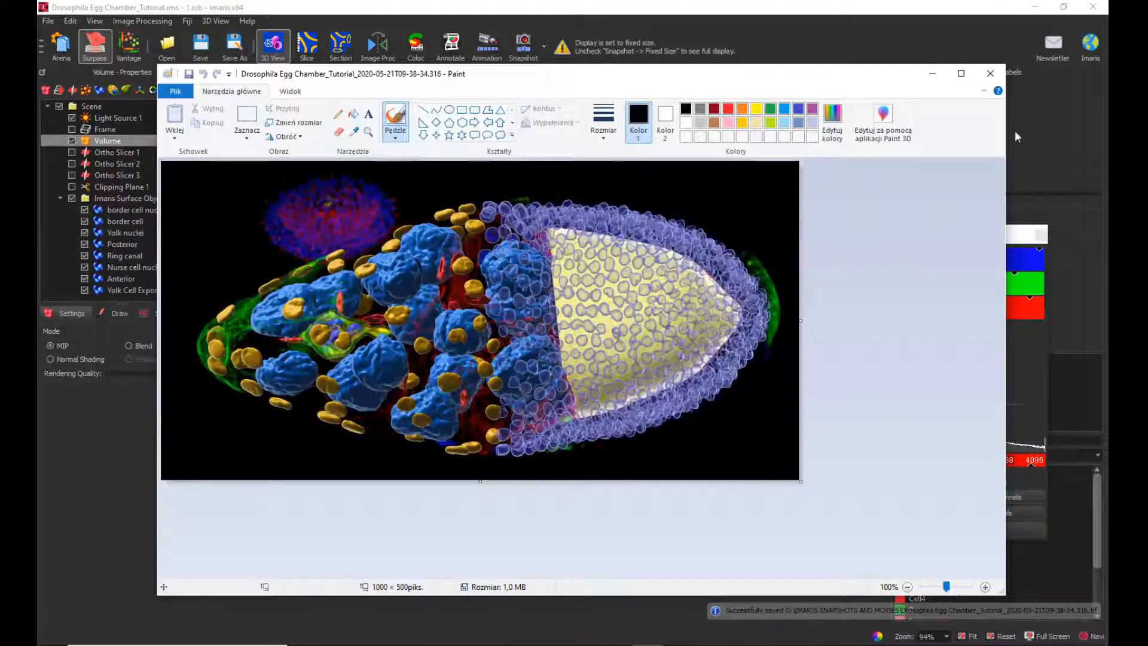
pyautogui.click(988, 73)
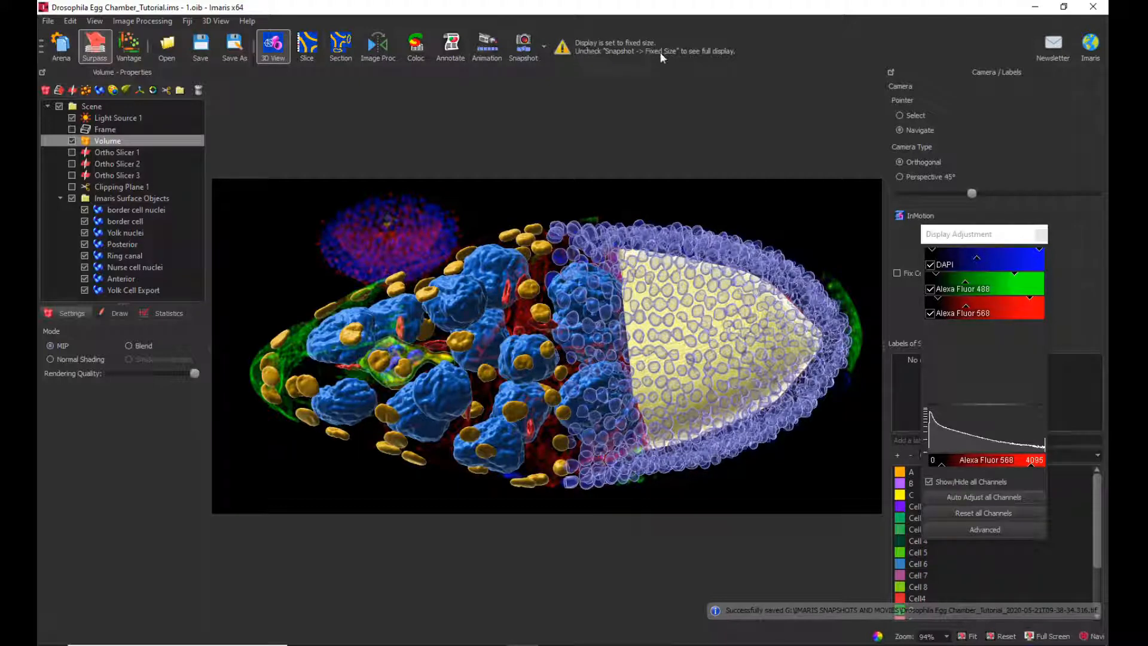
# Change the snapshot size option from Fixed to Window in the snapshot preferences and accept
pyautogui.click(544, 45)
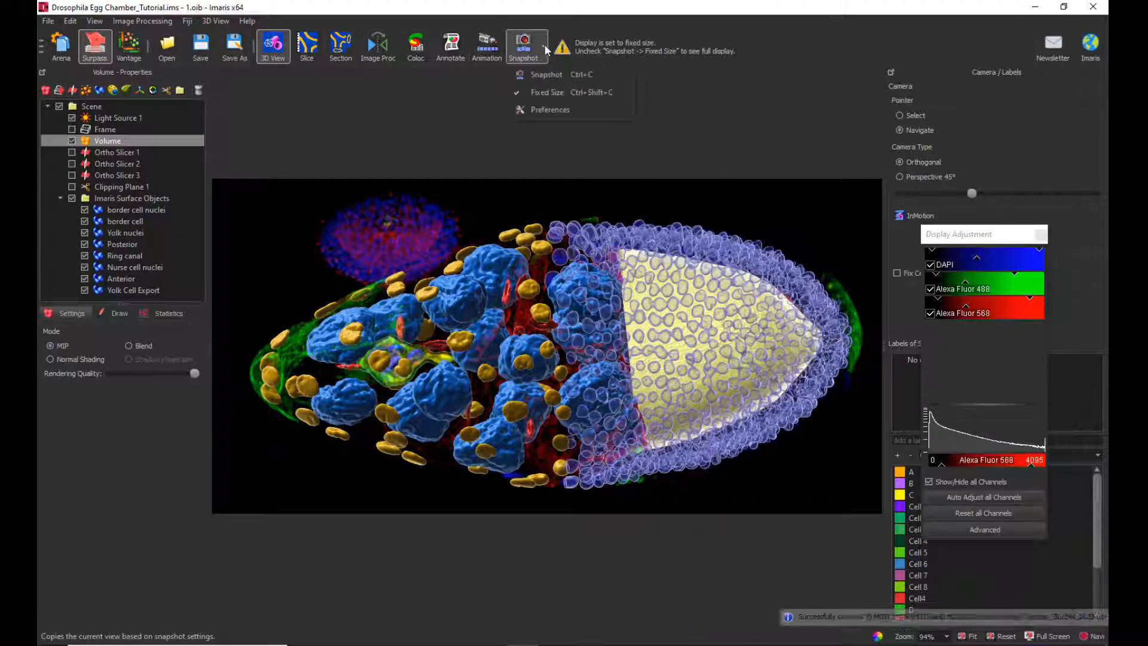
pyautogui.click(544, 112)
pyautogui.click(426, 120)
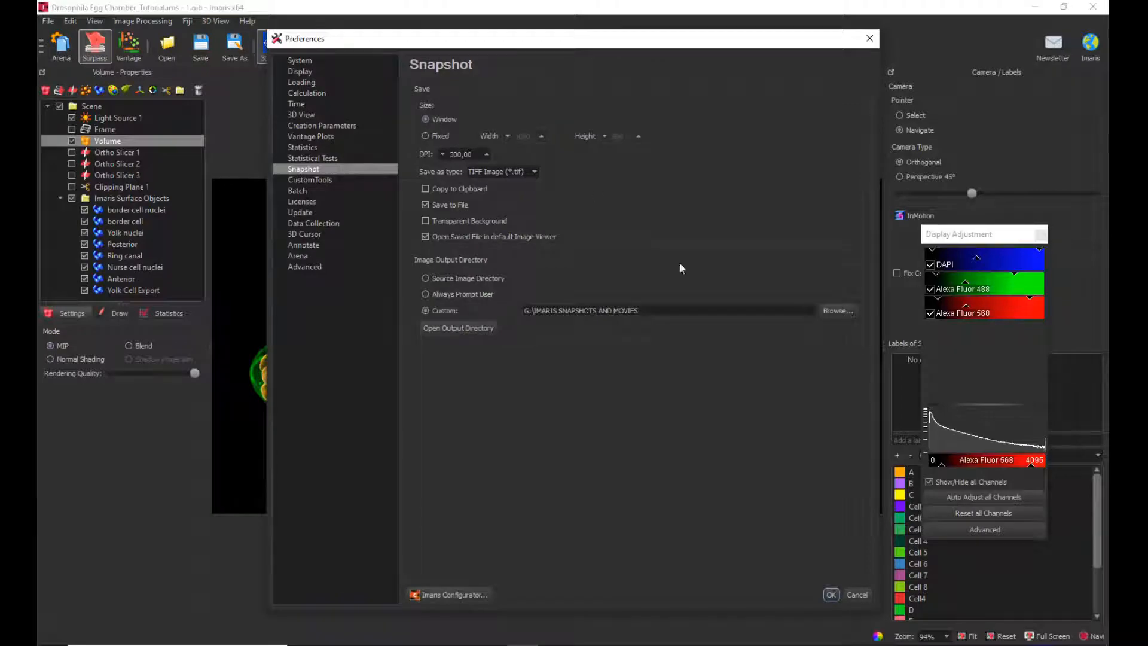
pyautogui.click(831, 595)
# Enlarge the egg chamber to 131% and widen the 3D view by narrowing the Camera / Labels area
pyautogui.scroll(5, 701, 345)
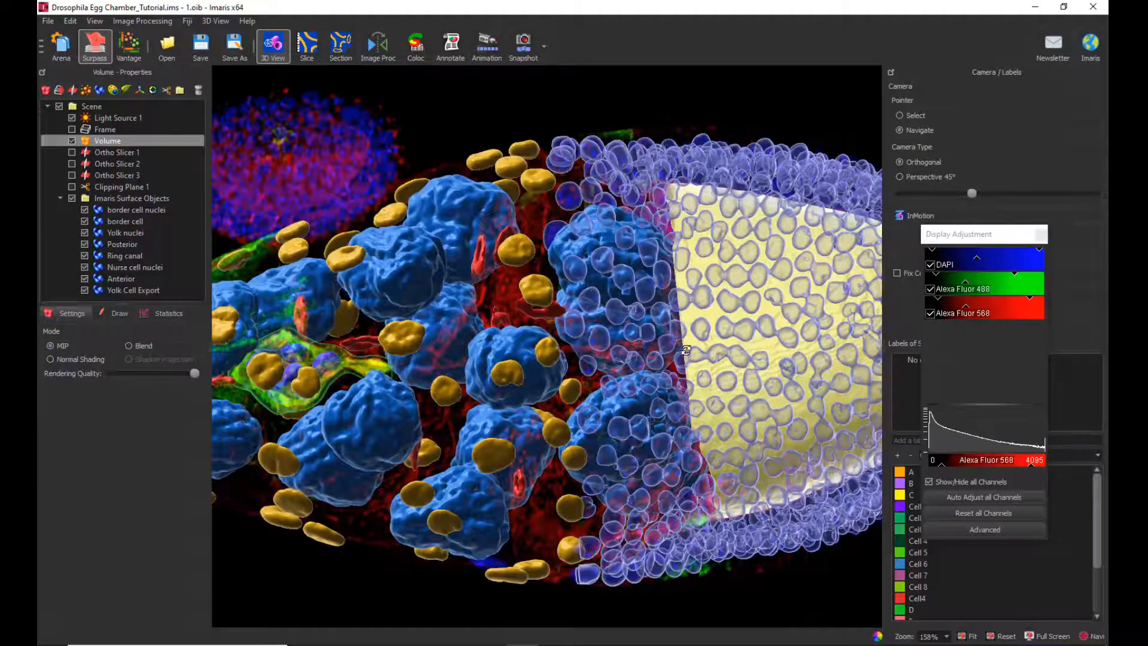
pyautogui.scroll(-2, 658, 364)
pyautogui.moveTo(882, 111); pyautogui.dragTo(999, 113)
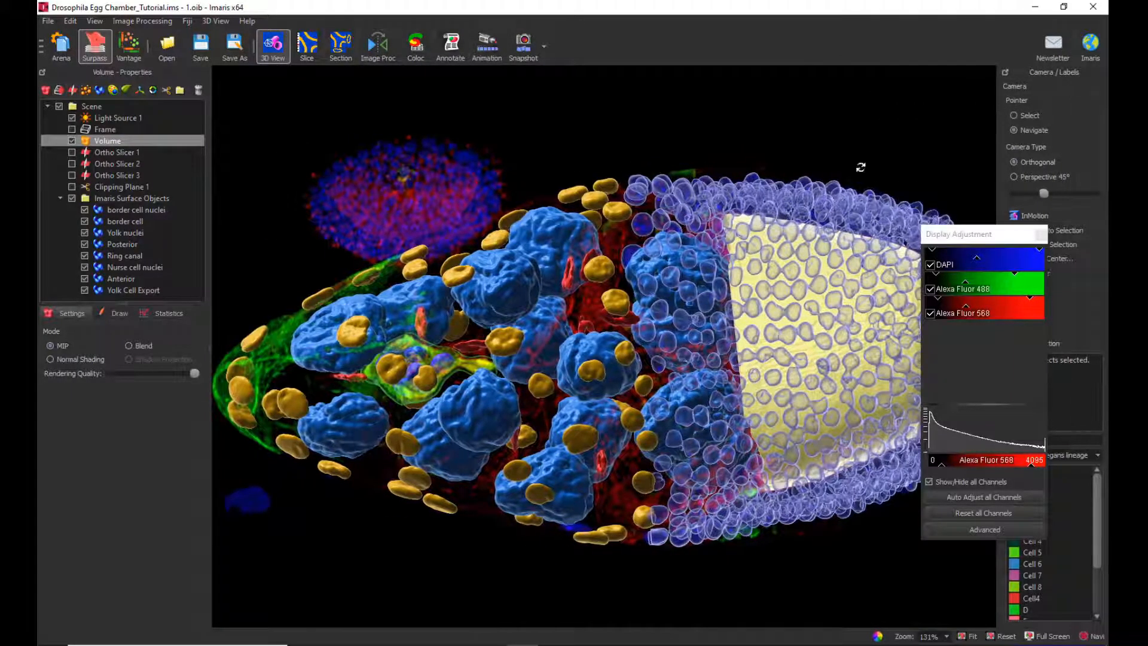
# Tilt the egg chamber in the 3D view at 131% zoom and shift the Display Adjustment window away from it
pyautogui.scroll(-3, 628, 313)
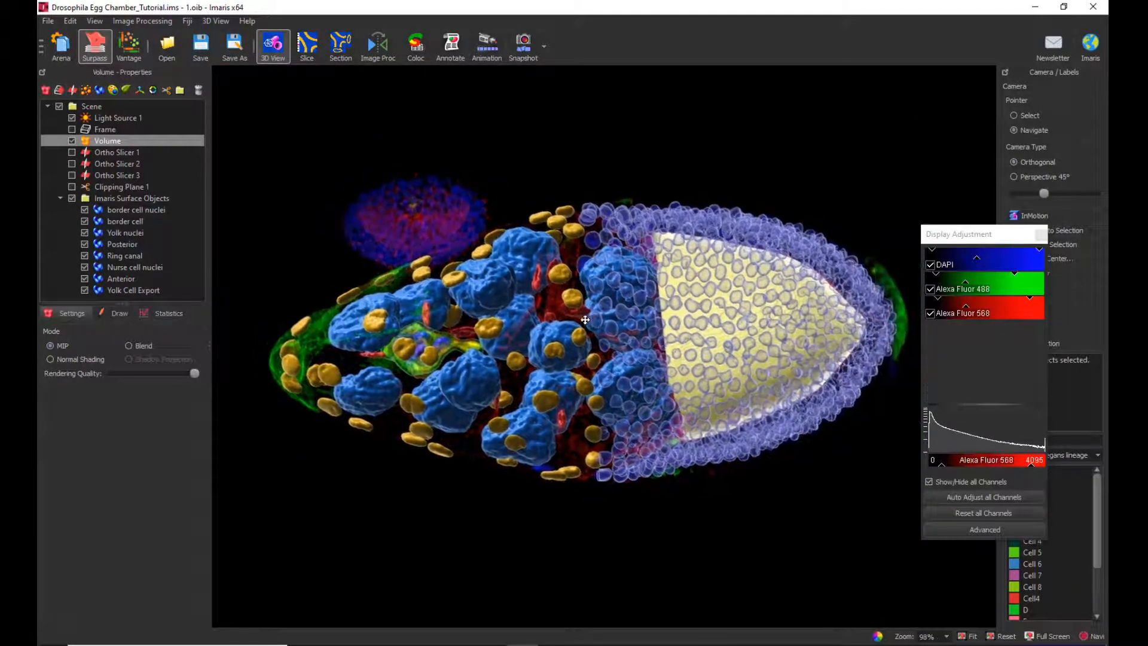
pyautogui.moveTo(585, 318); pyautogui.dragTo(638, 401)
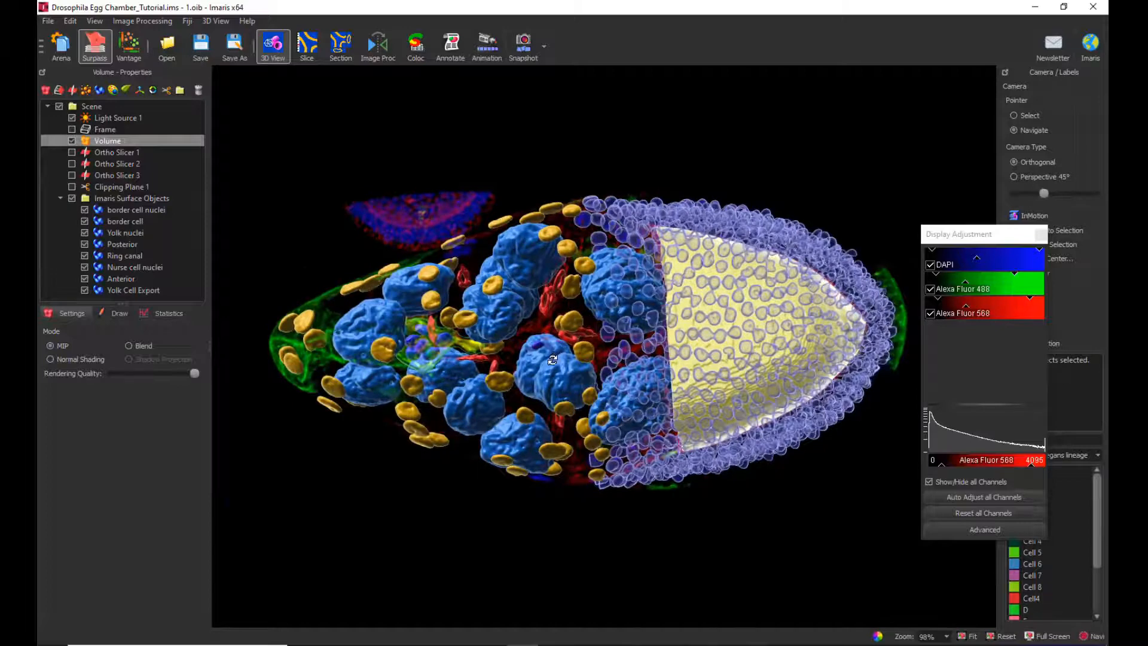
pyautogui.scroll(2, 544, 365)
pyautogui.scroll(1, 430, 329)
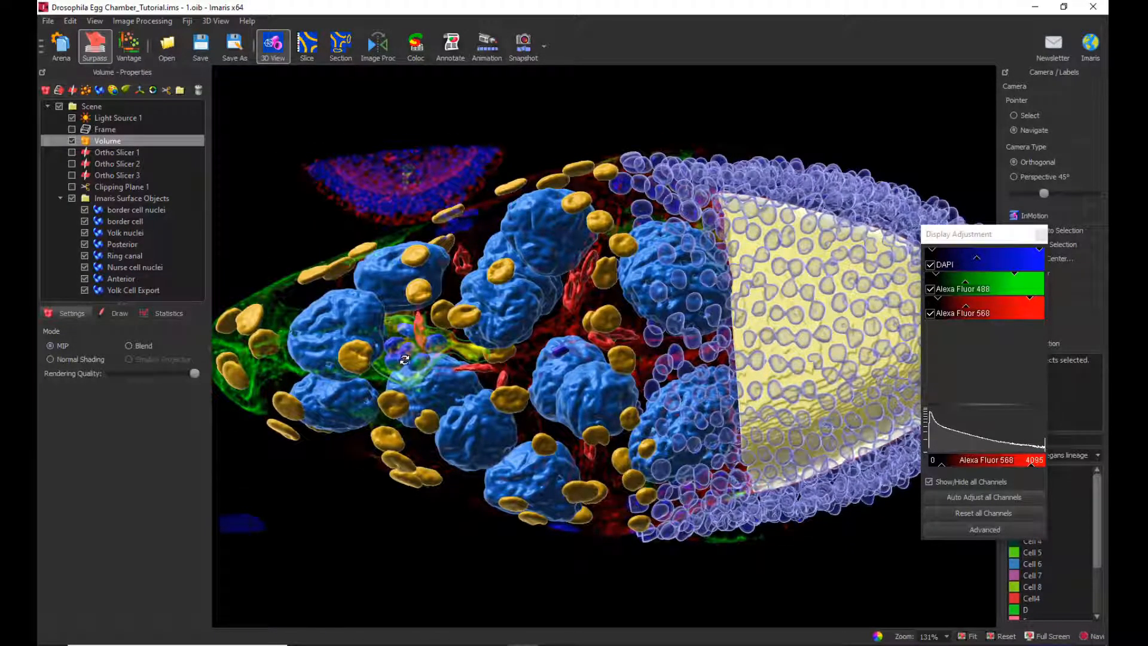
pyautogui.moveTo(410, 353); pyautogui.dragTo(413, 380)
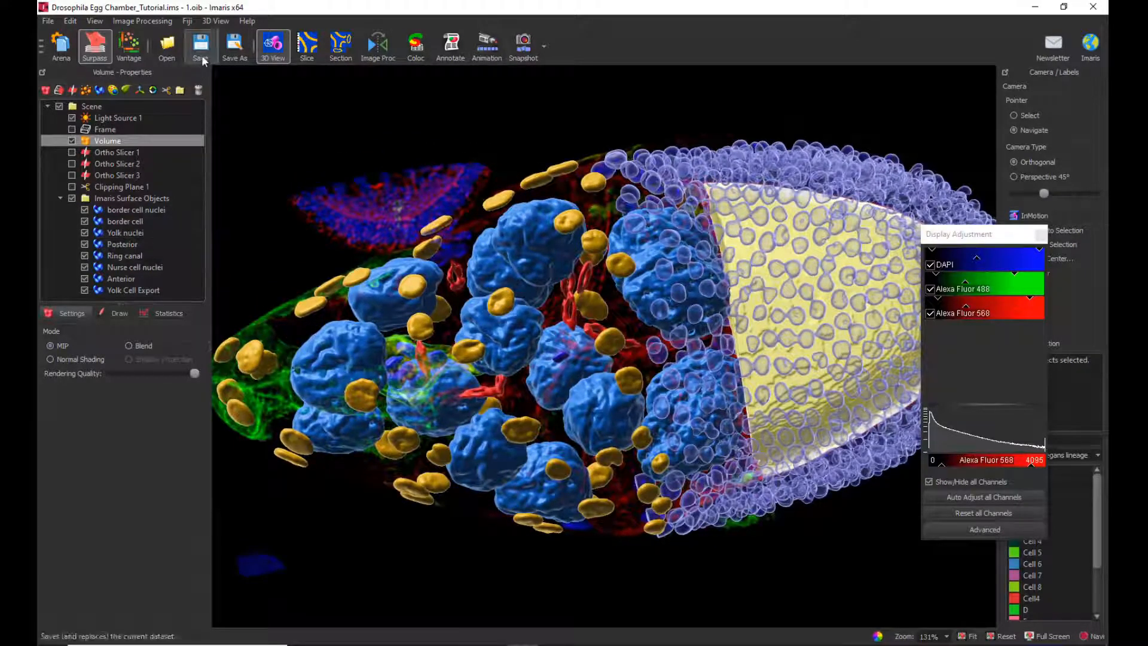
pyautogui.moveTo(657, 367); pyautogui.dragTo(637, 346)
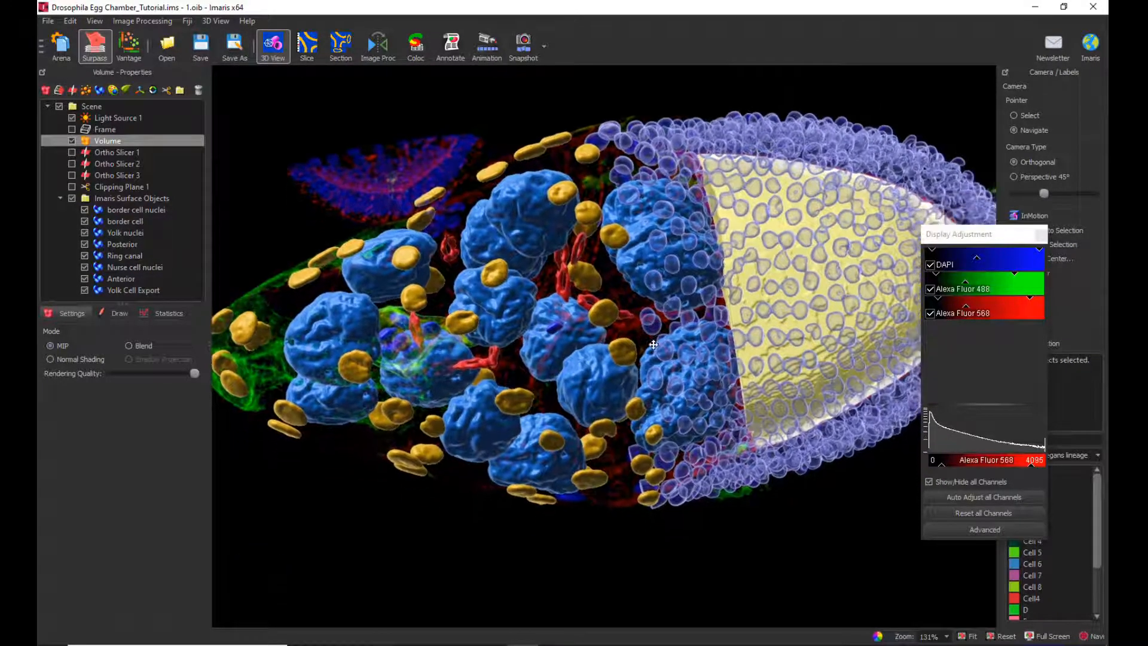
pyautogui.moveTo(606, 295); pyautogui.dragTo(613, 363)
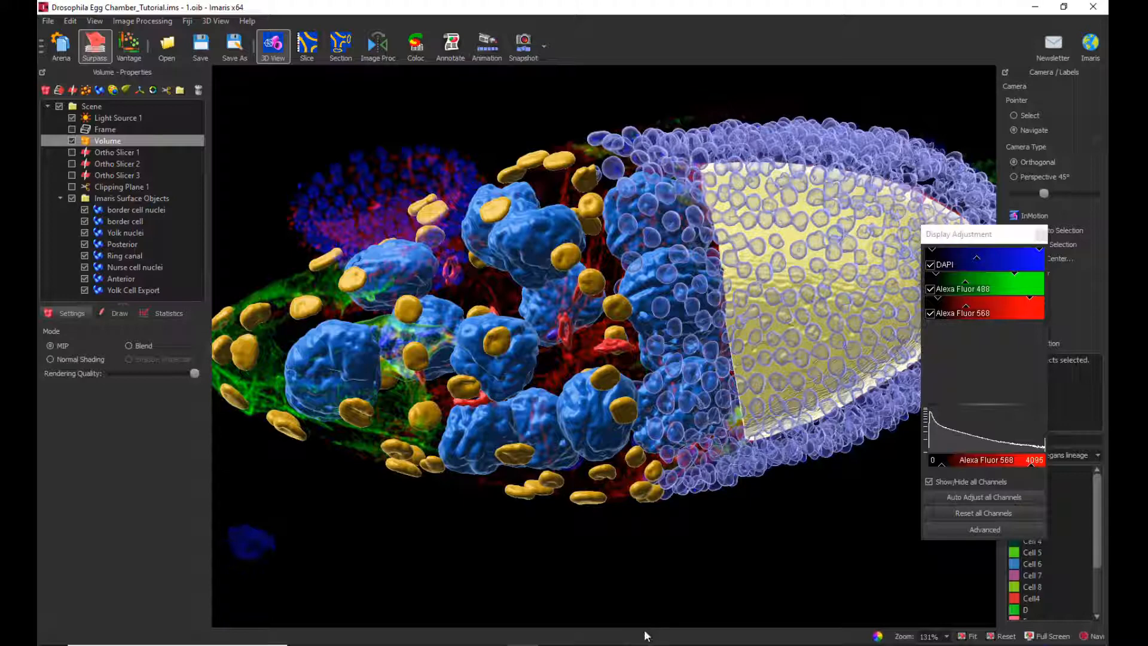
pyautogui.moveTo(977, 241); pyautogui.dragTo(1037, 147)
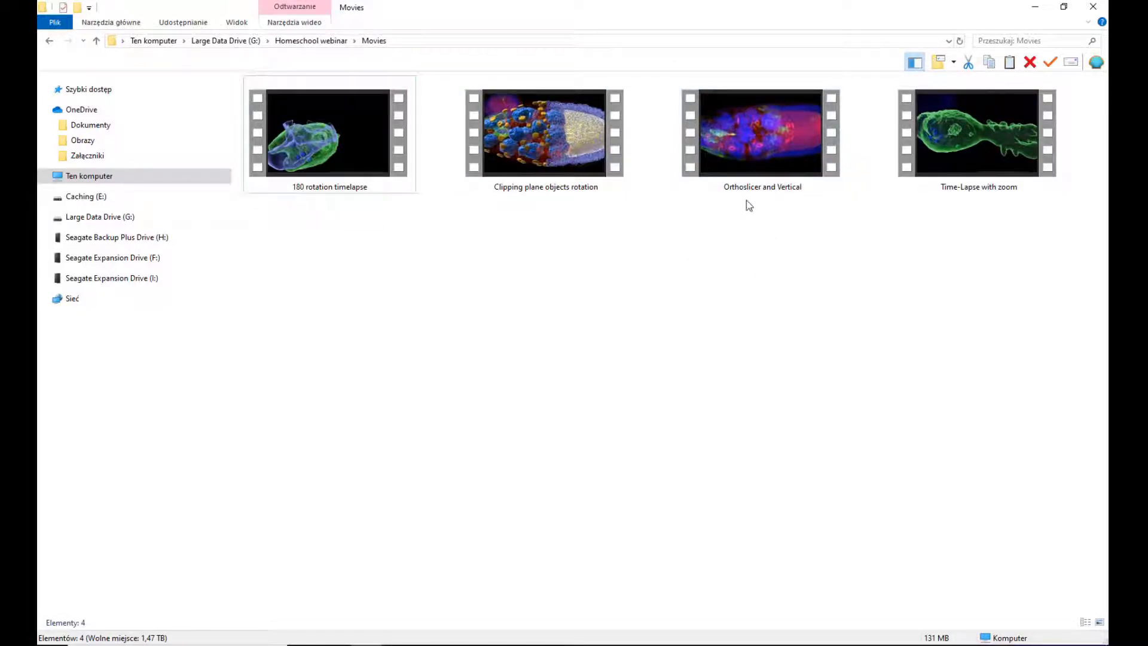
# Play the "Orthoslicer and Vertical" example movie from the Movies folder, review it from start to end and close the player
pyautogui.doubleClick(750, 154)
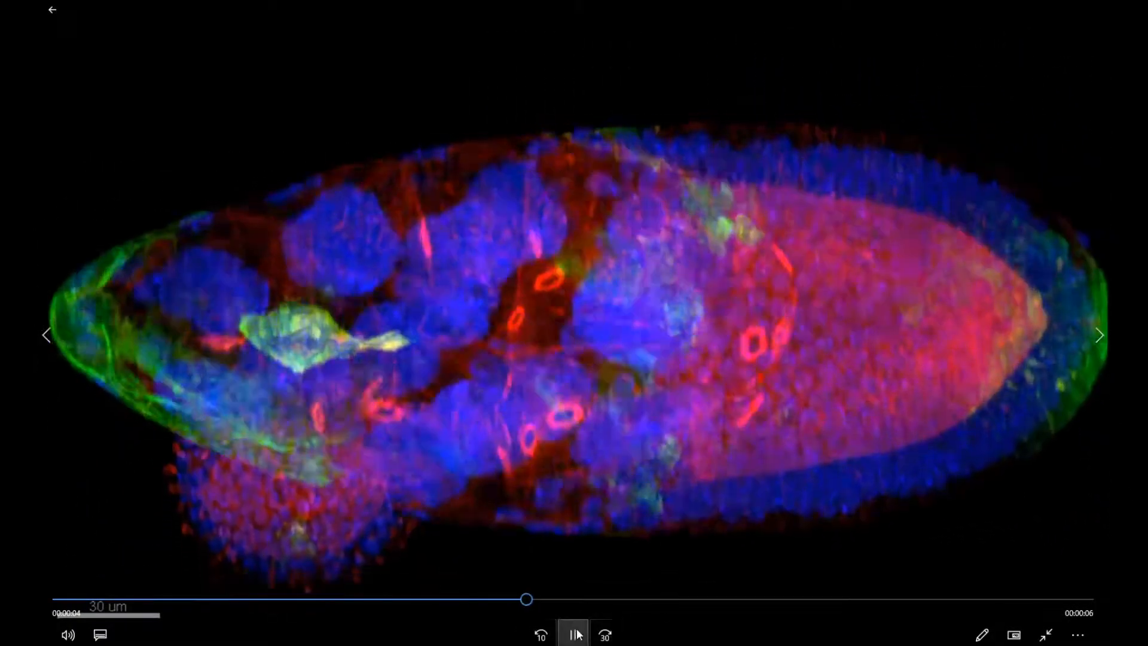
pyautogui.click(574, 633)
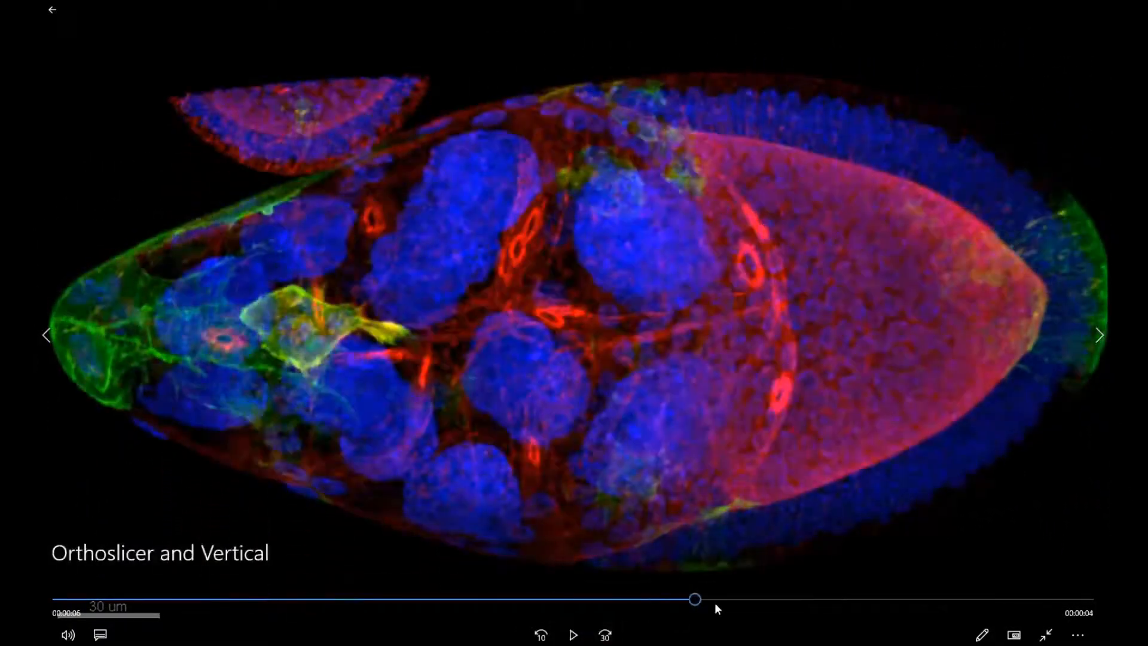
pyautogui.moveTo(696, 597); pyautogui.dragTo(58, 613)
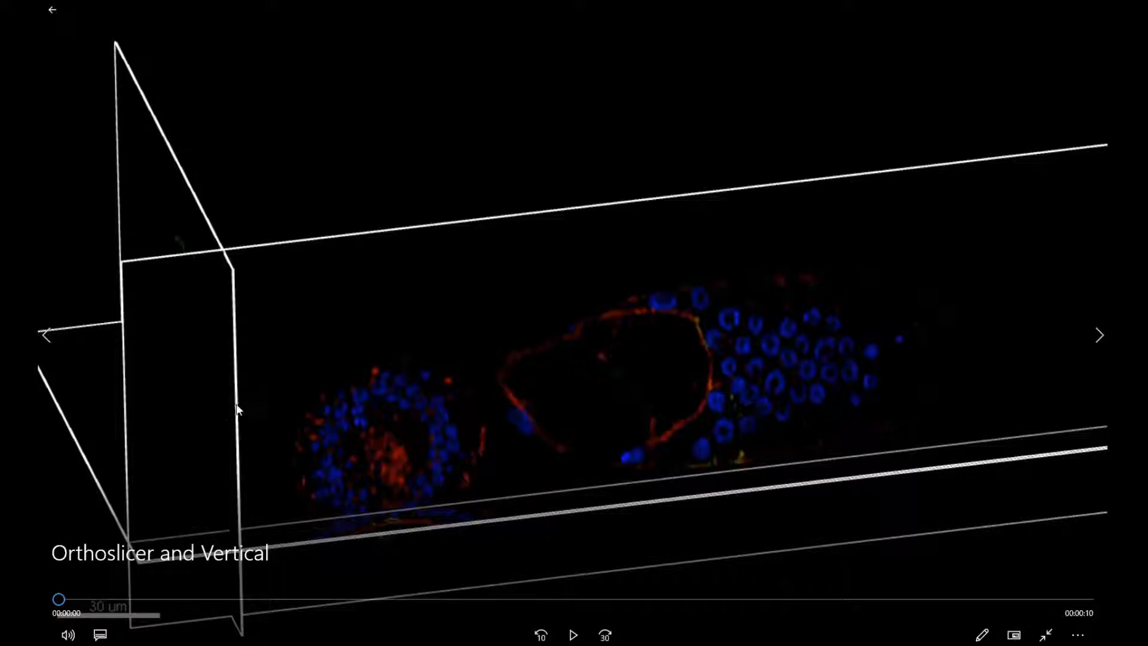
pyautogui.moveTo(60, 598); pyautogui.dragTo(501, 629)
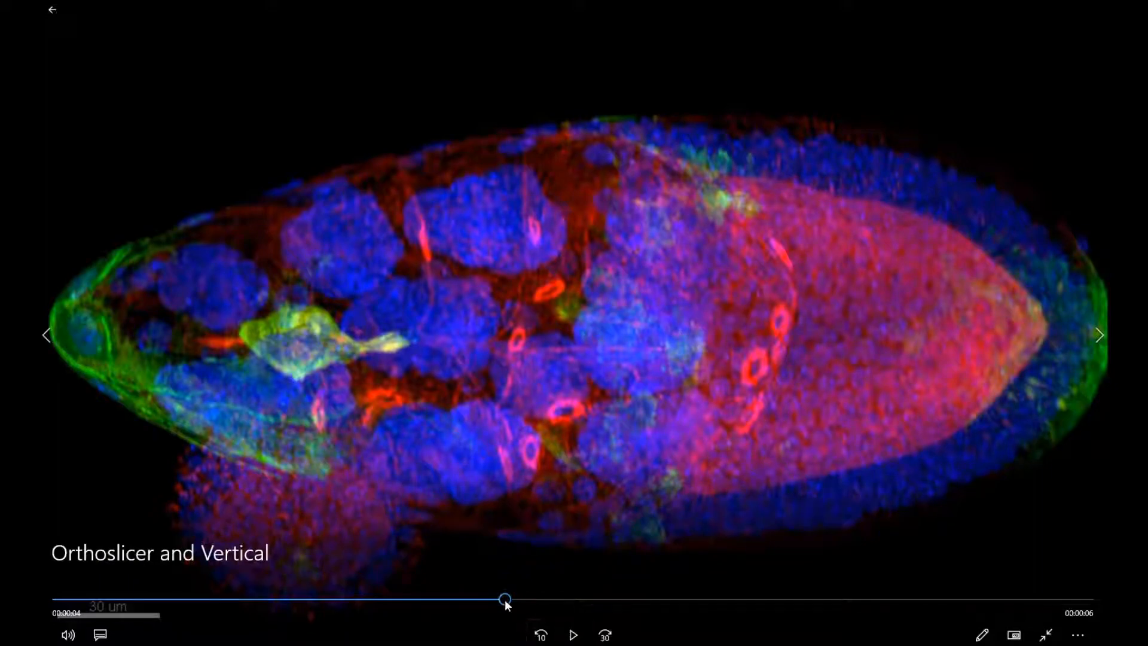
pyautogui.moveTo(504, 599); pyautogui.dragTo(1085, 645)
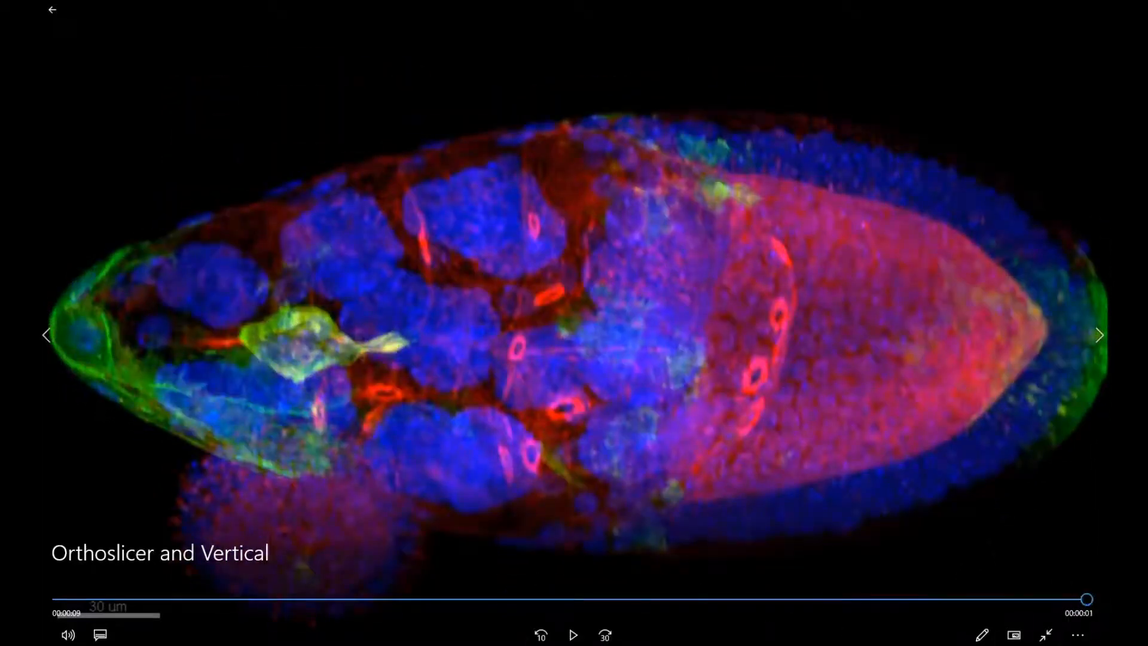
pyautogui.click(1045, 635)
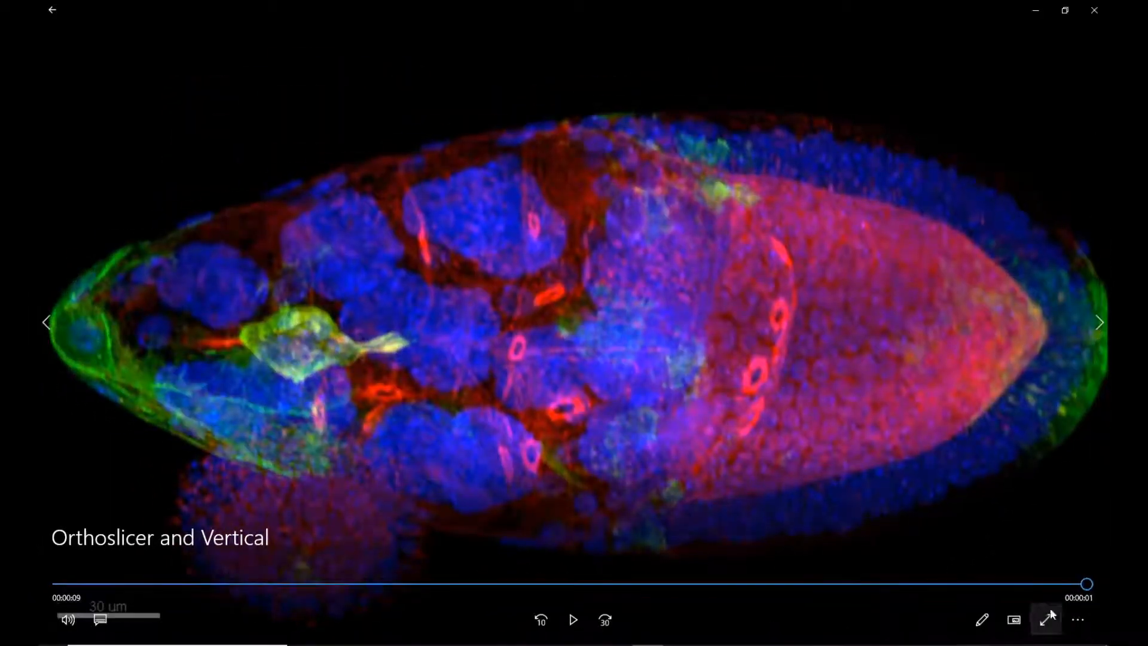
pyautogui.click(1086, 10)
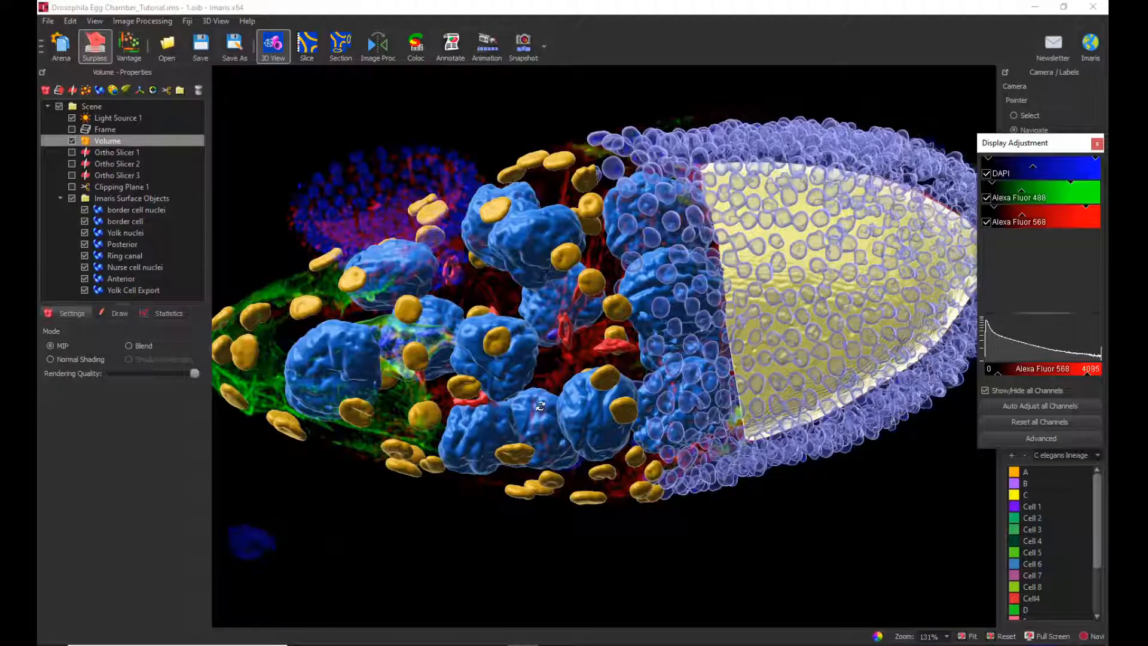
# Hide the Imaris Surface Objects group, show Ortho Slicers 1, 2 and 3, and rotate the volume to expose the slice planes
pyautogui.moveTo(540, 406); pyautogui.dragTo(415, 322)
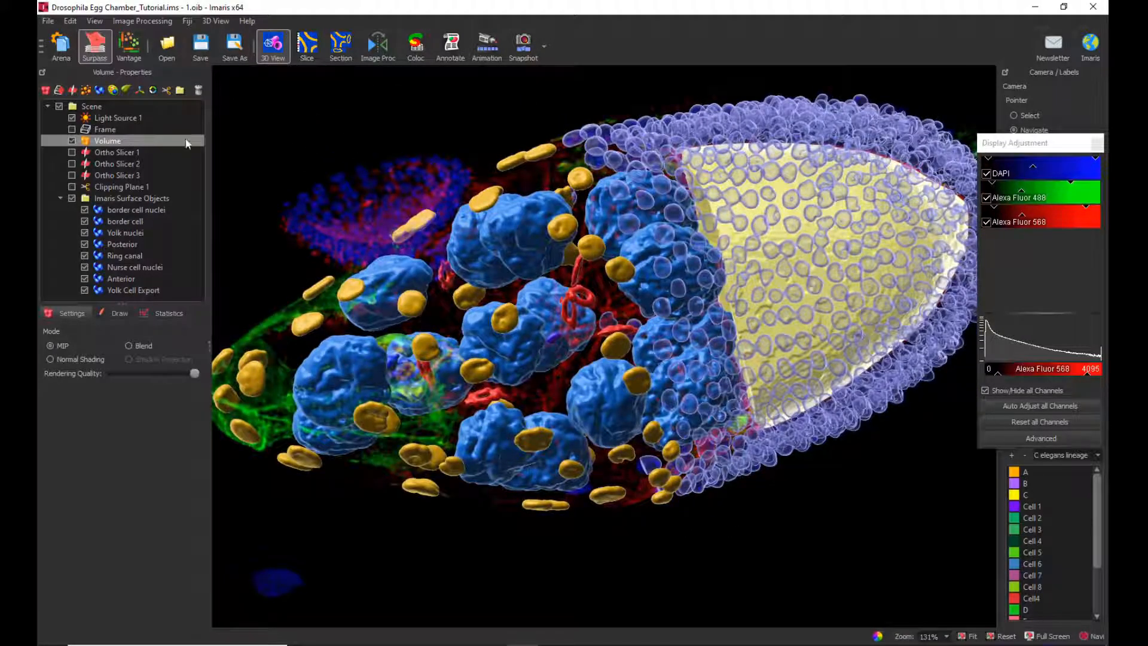
pyautogui.moveTo(394, 234); pyautogui.dragTo(399, 234)
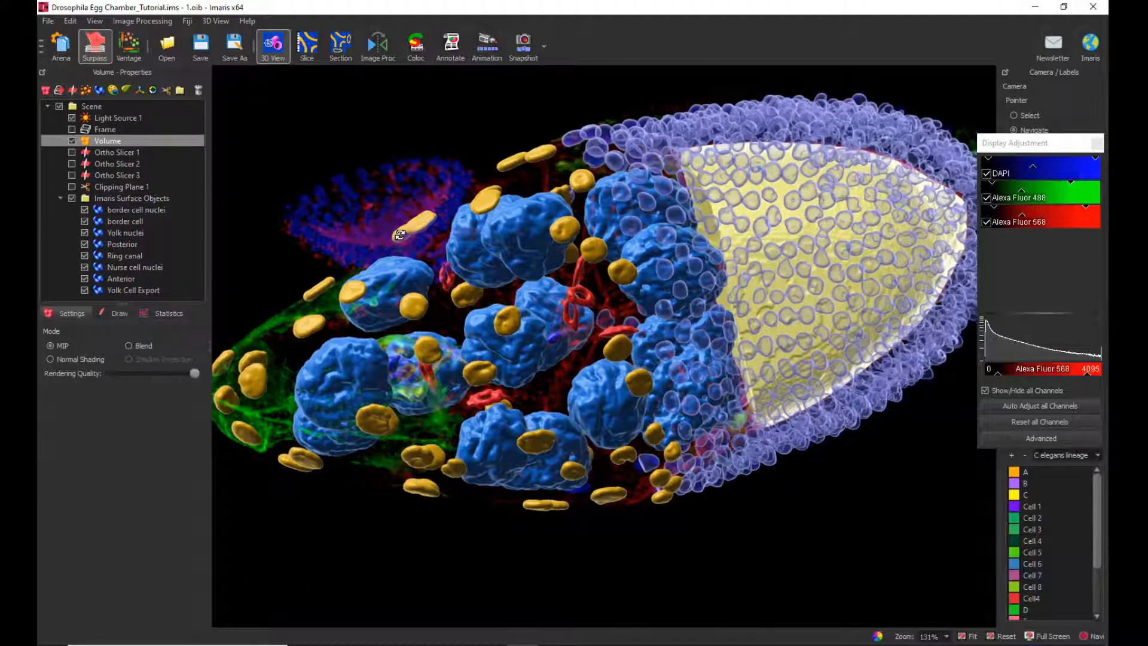
pyautogui.click(71, 198)
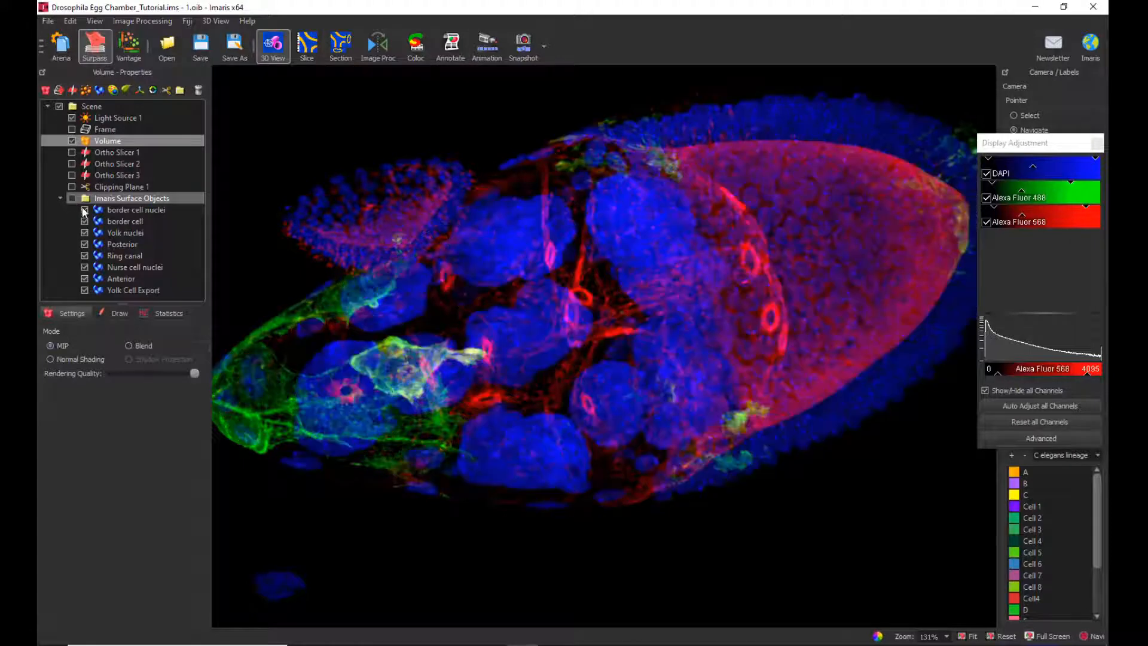
pyautogui.click(71, 151)
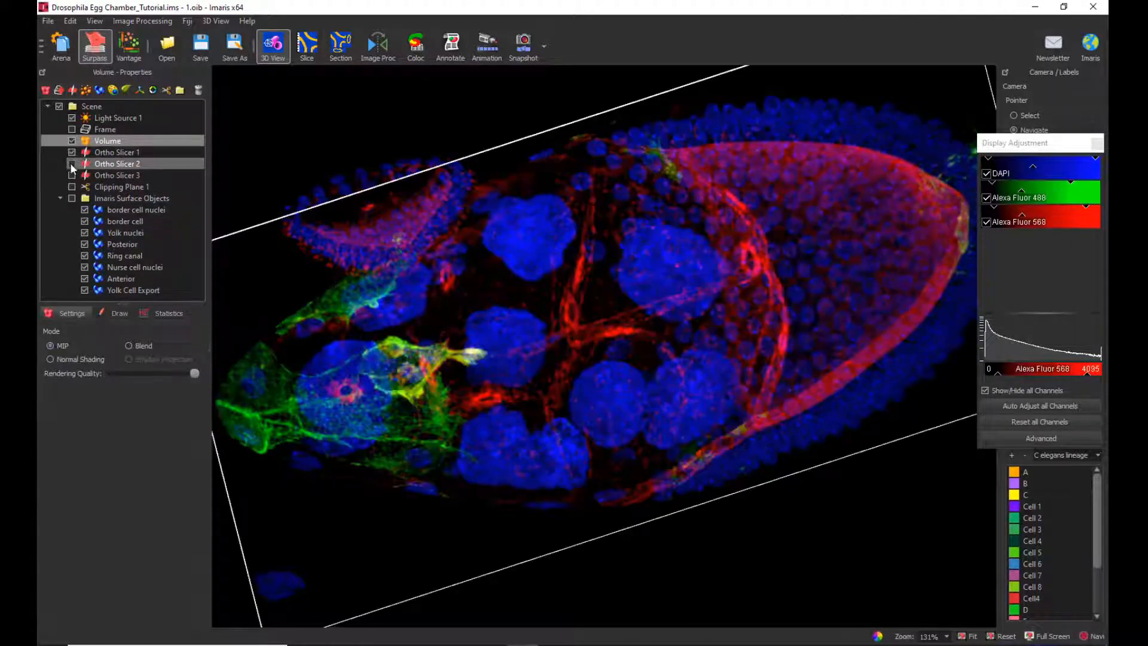
pyautogui.click(72, 163)
pyautogui.click(72, 176)
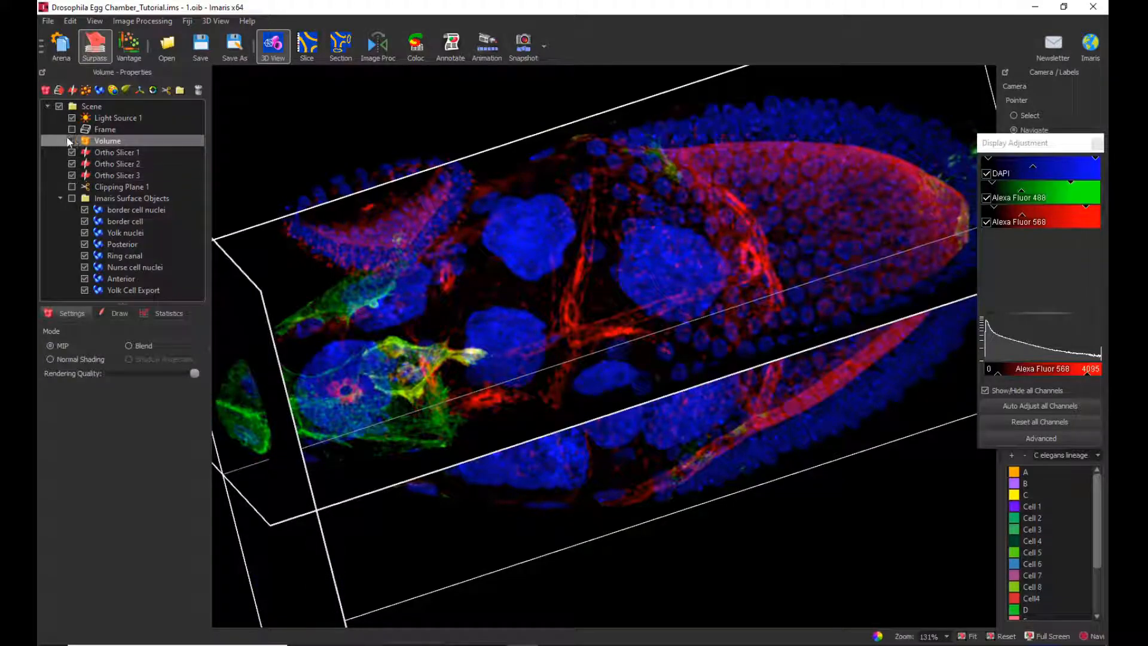
pyautogui.moveTo(532, 396); pyautogui.dragTo(431, 412)
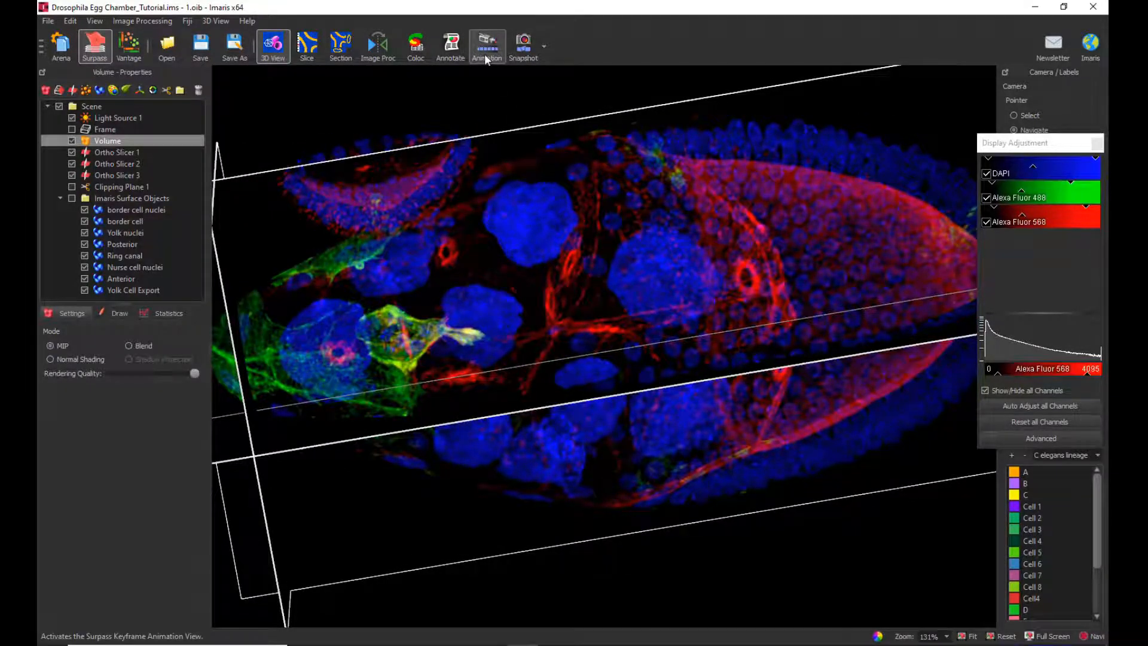
# Open the key frame animation controls, move the Display Adjustment window clear of the 3D view and tilt the sliced egg chamber
pyautogui.click(484, 55)
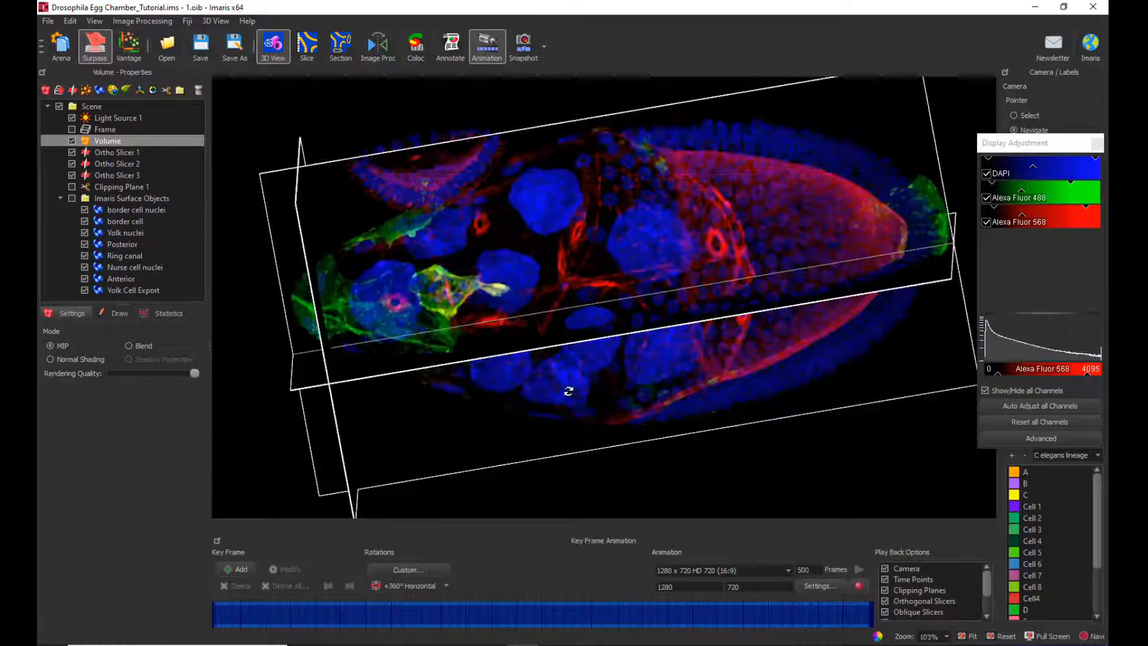
pyautogui.moveTo(1034, 147); pyautogui.dragTo(1069, 183)
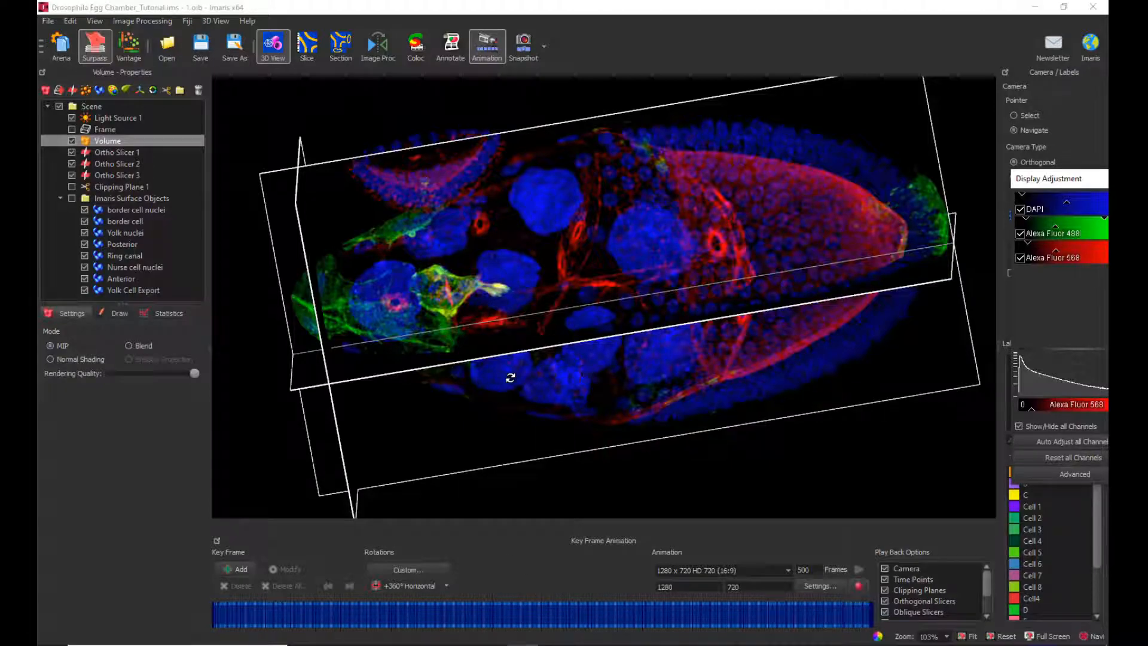
pyautogui.moveTo(573, 344); pyautogui.dragTo(636, 236)
pyautogui.moveTo(560, 358); pyautogui.dragTo(571, 297)
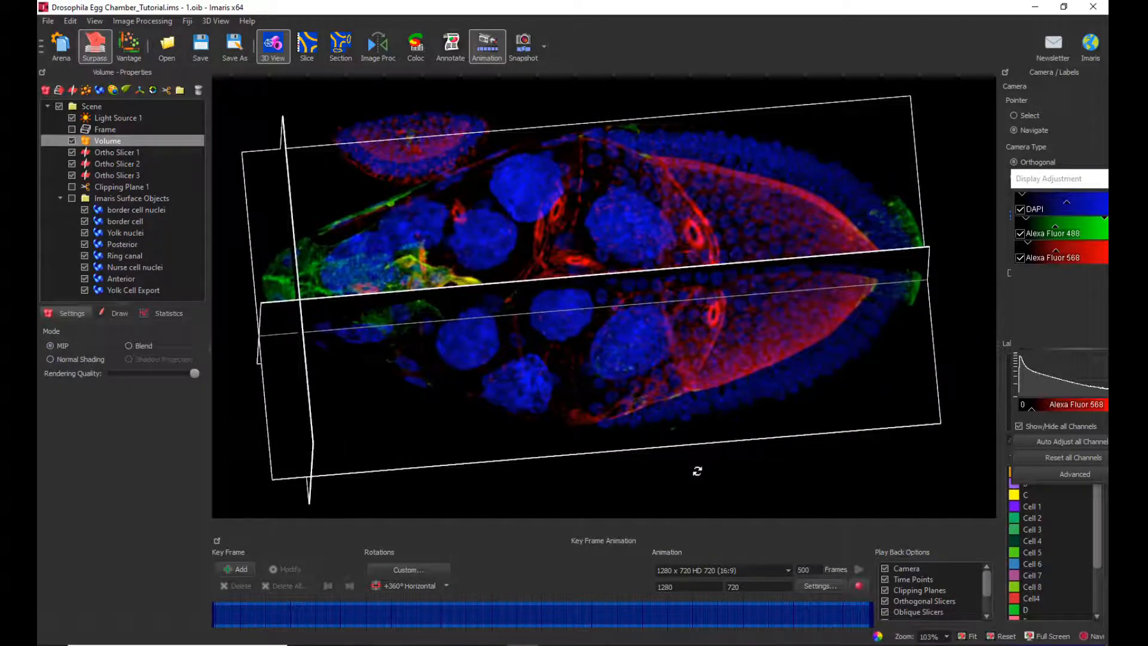
pyautogui.moveTo(524, 223); pyautogui.dragTo(517, 236)
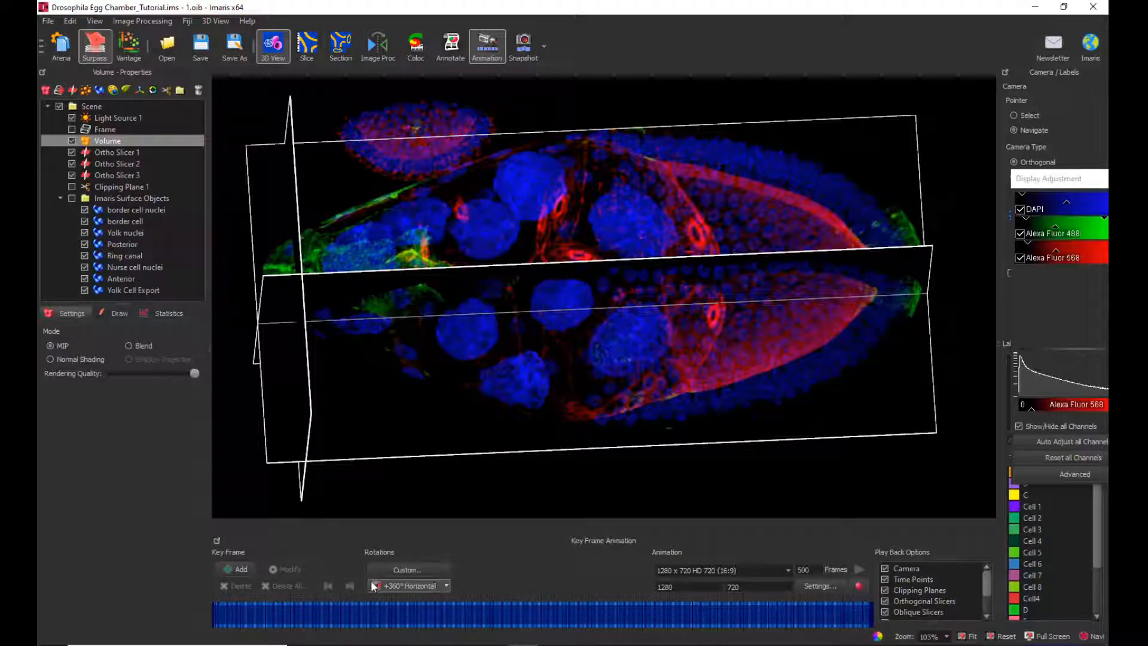
# Review the preset rotations and the custom rotation options for the animation without applying any
pyautogui.click(445, 585)
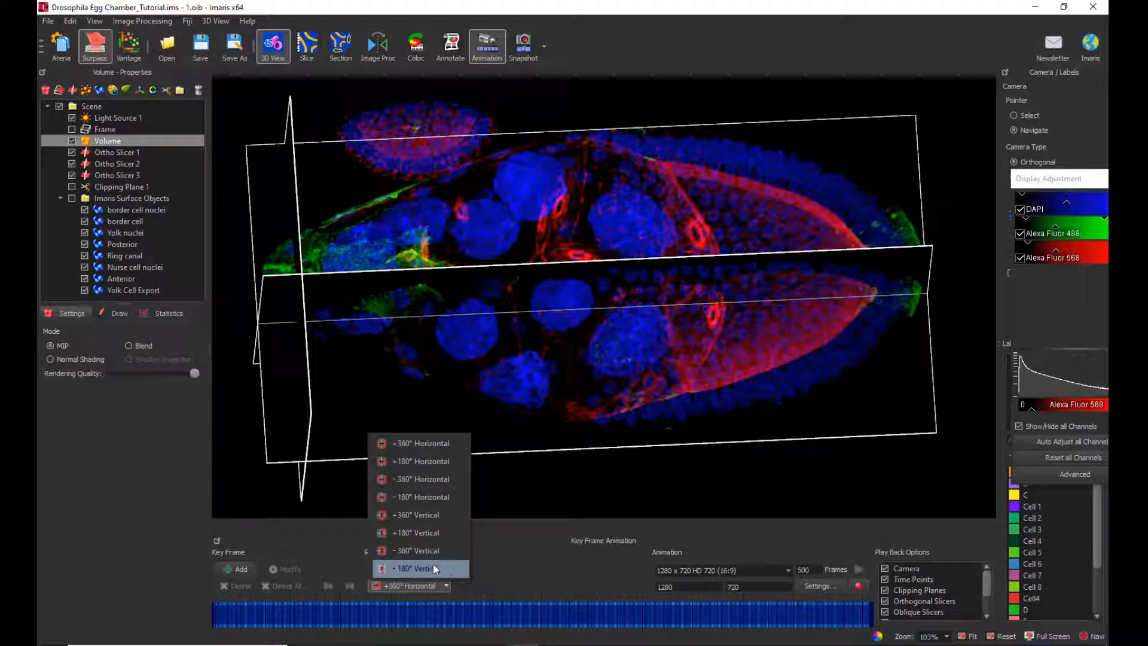
pyautogui.click(504, 584)
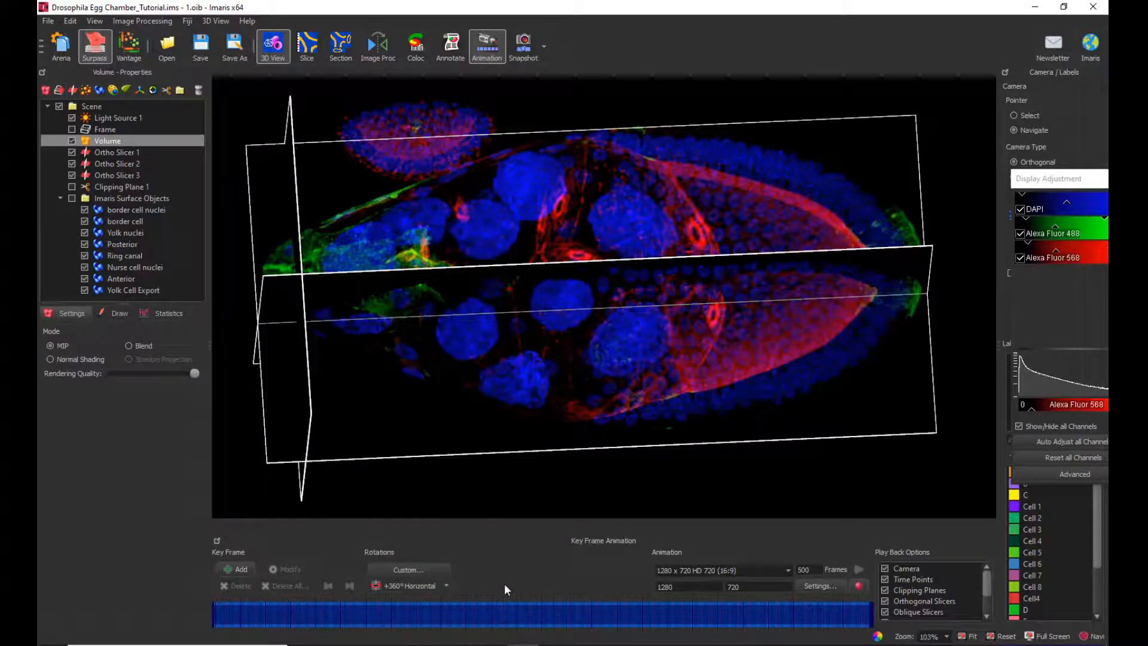
pyautogui.click(424, 570)
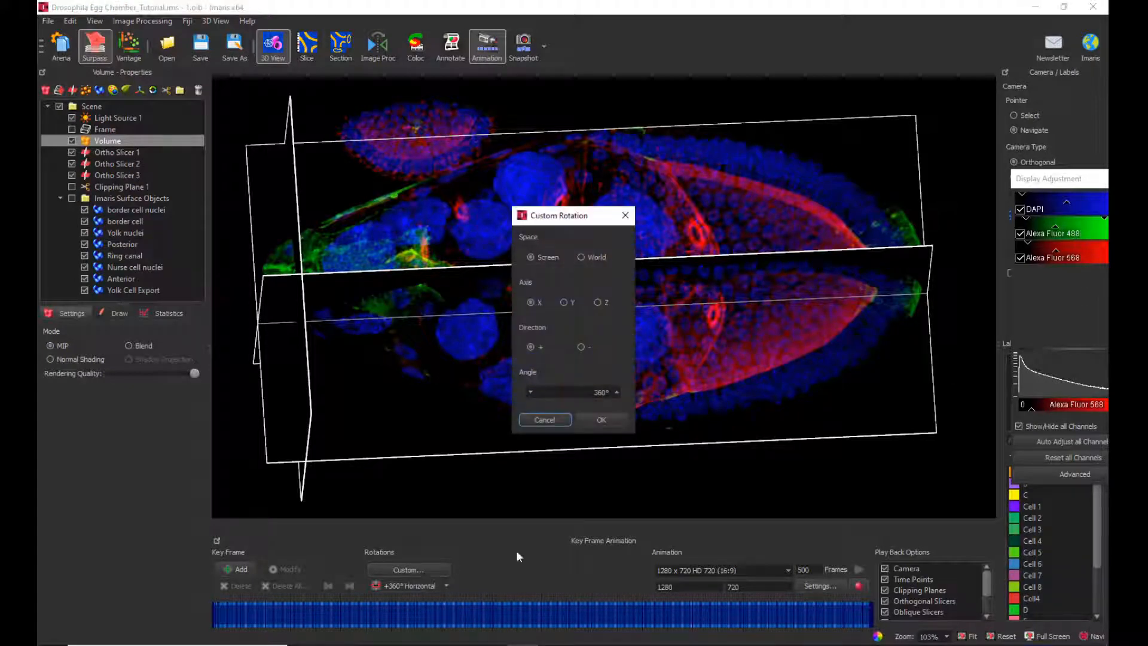
pyautogui.click(628, 215)
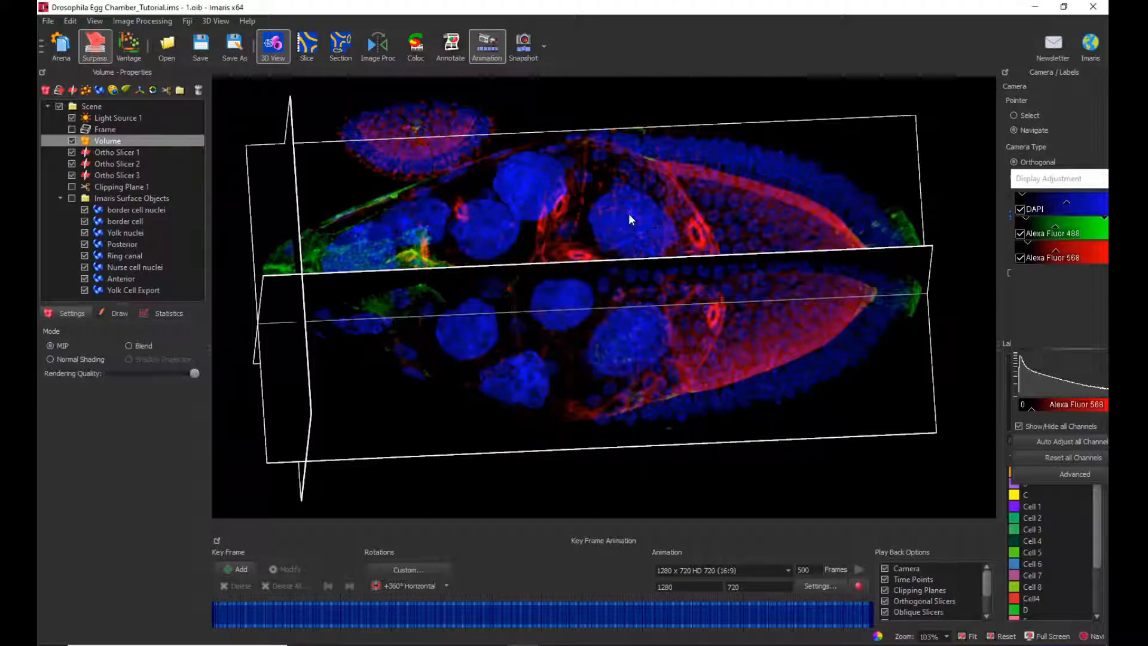
# Review the available movie size presets from end to end and keep 1280 x 720 HD 720 (16:9)
pyautogui.click(787, 568)
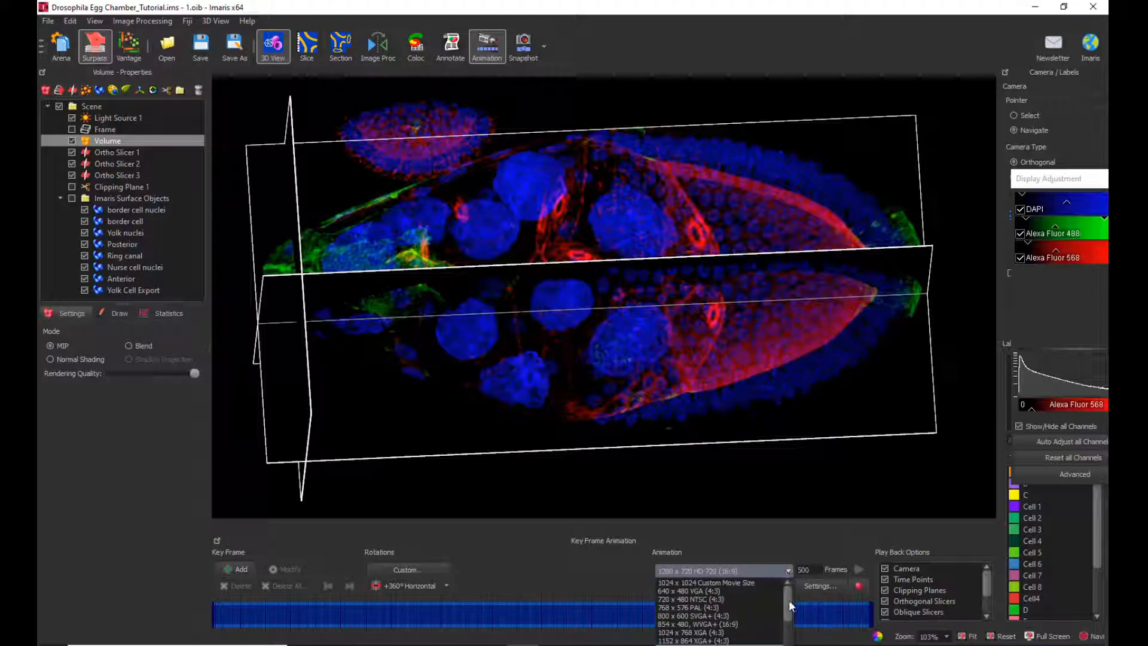
pyautogui.scroll(-3, 786, 597)
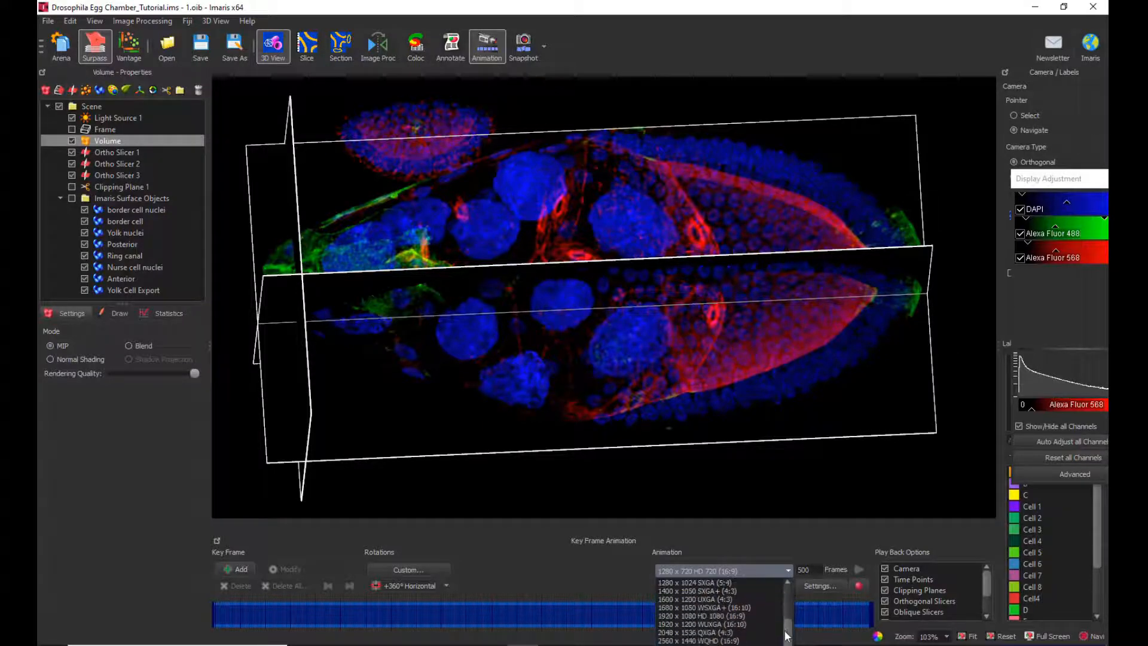
pyautogui.moveTo(786, 621); pyautogui.dragTo(788, 587)
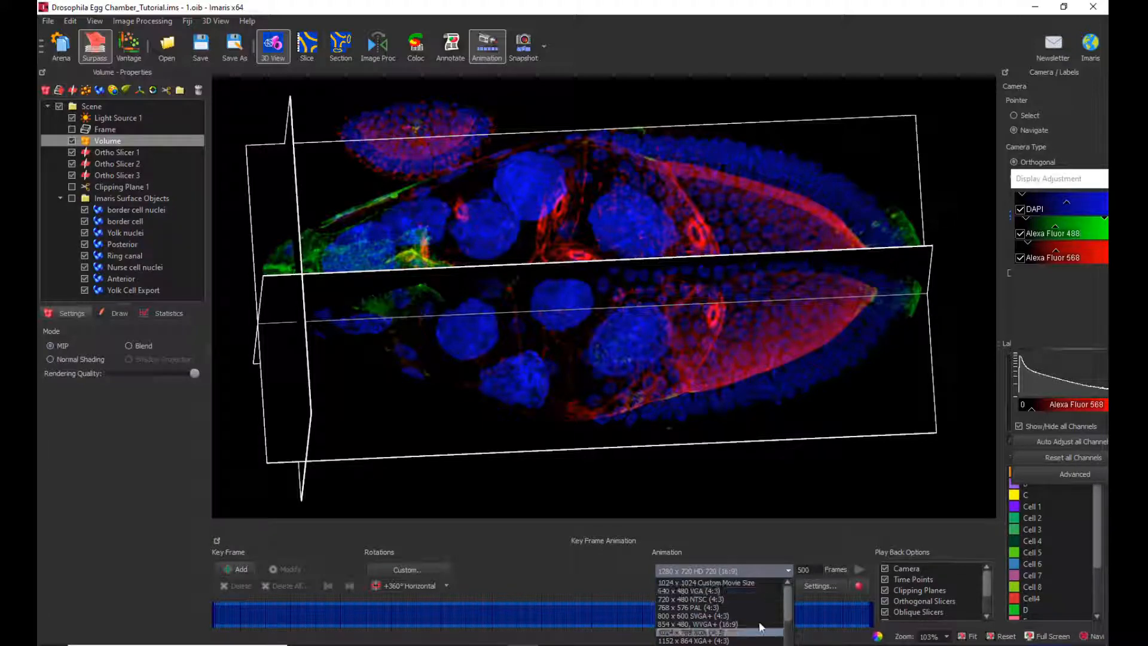
pyautogui.moveTo(787, 597); pyautogui.dragTo(788, 601)
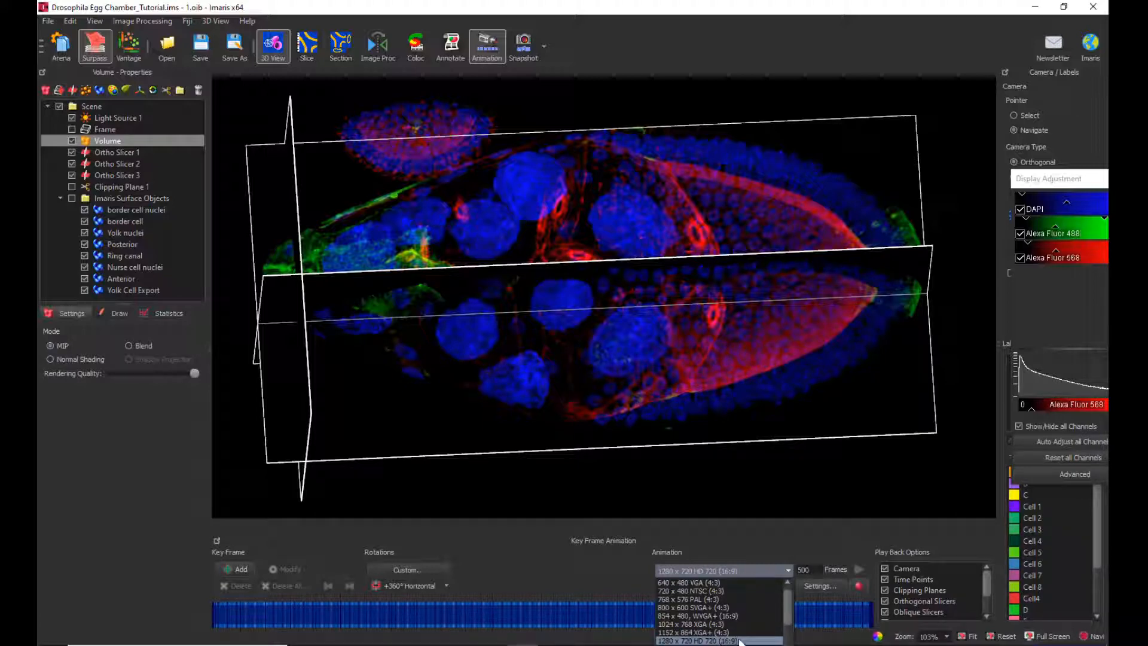
pyautogui.moveTo(787, 611); pyautogui.dragTo(787, 628)
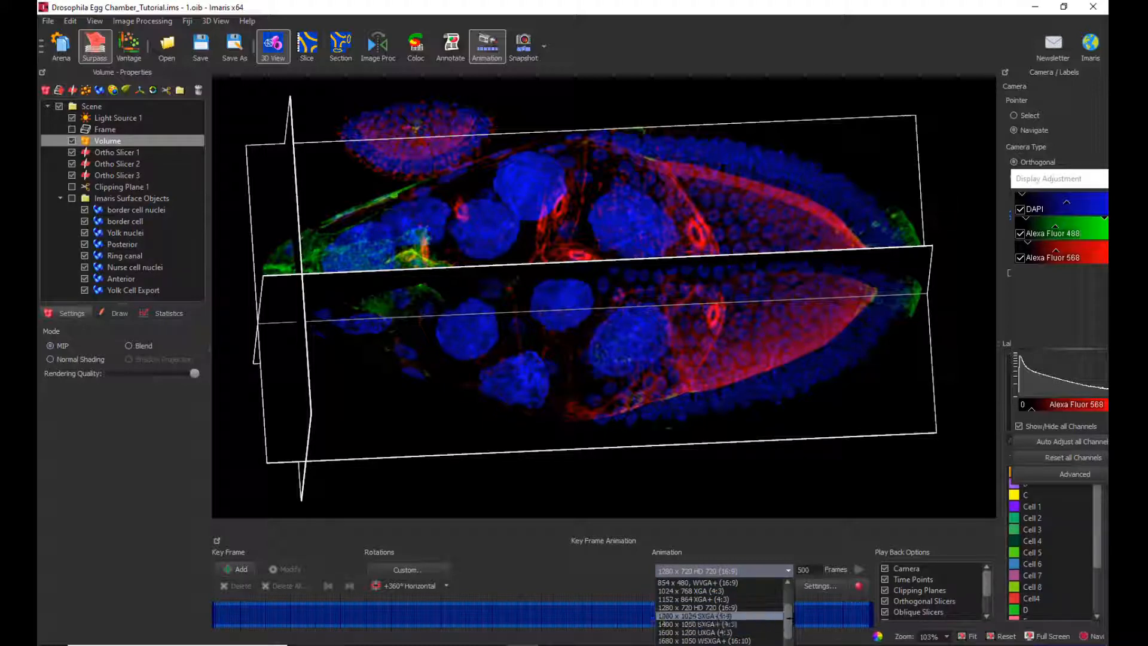
pyautogui.moveTo(789, 616)
pyautogui.mouseDown()
pyautogui.moveTo(788, 600)
pyautogui.moveTo(787, 638)
pyautogui.mouseUp()
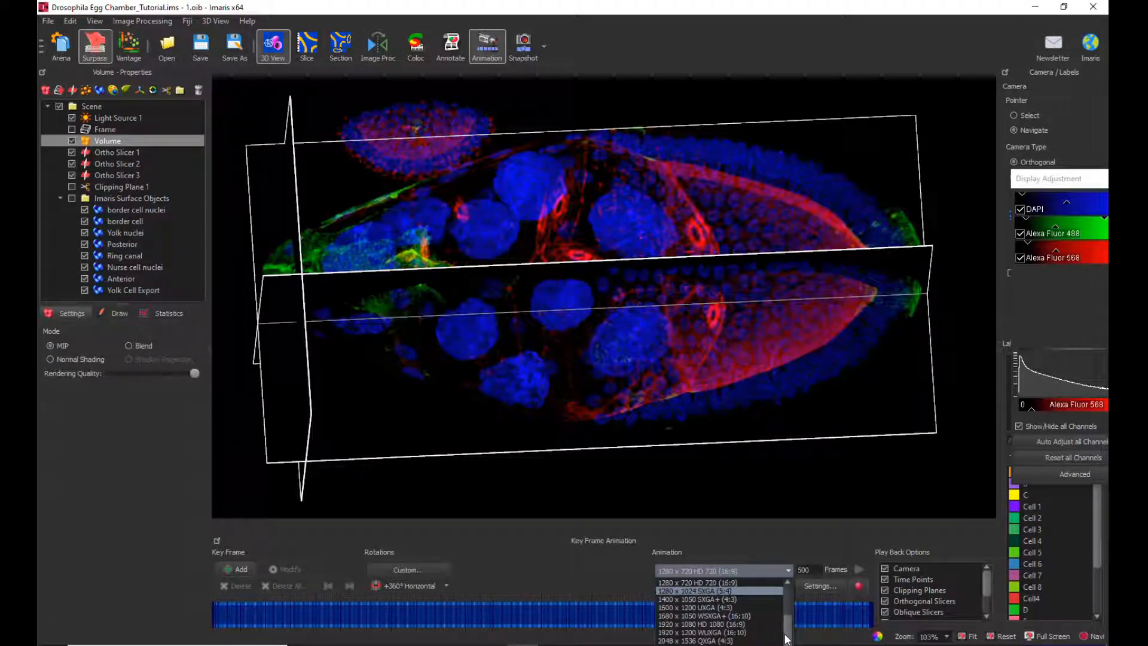
pyautogui.moveTo(787, 638); pyautogui.dragTo(788, 602)
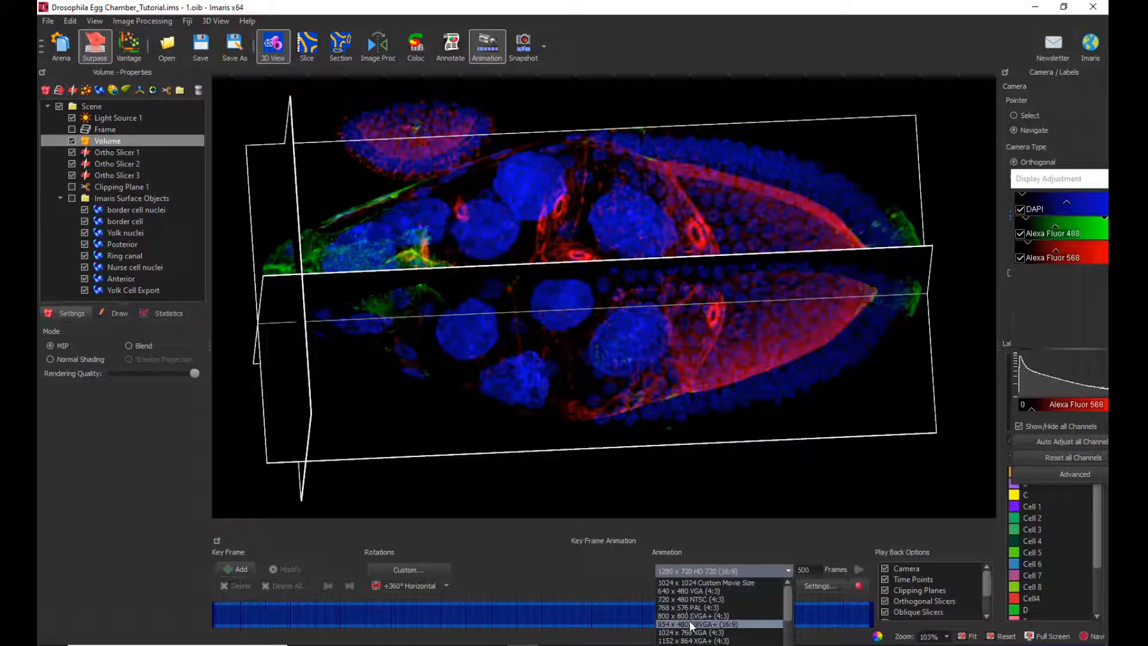
pyautogui.scroll(-1, 697, 641)
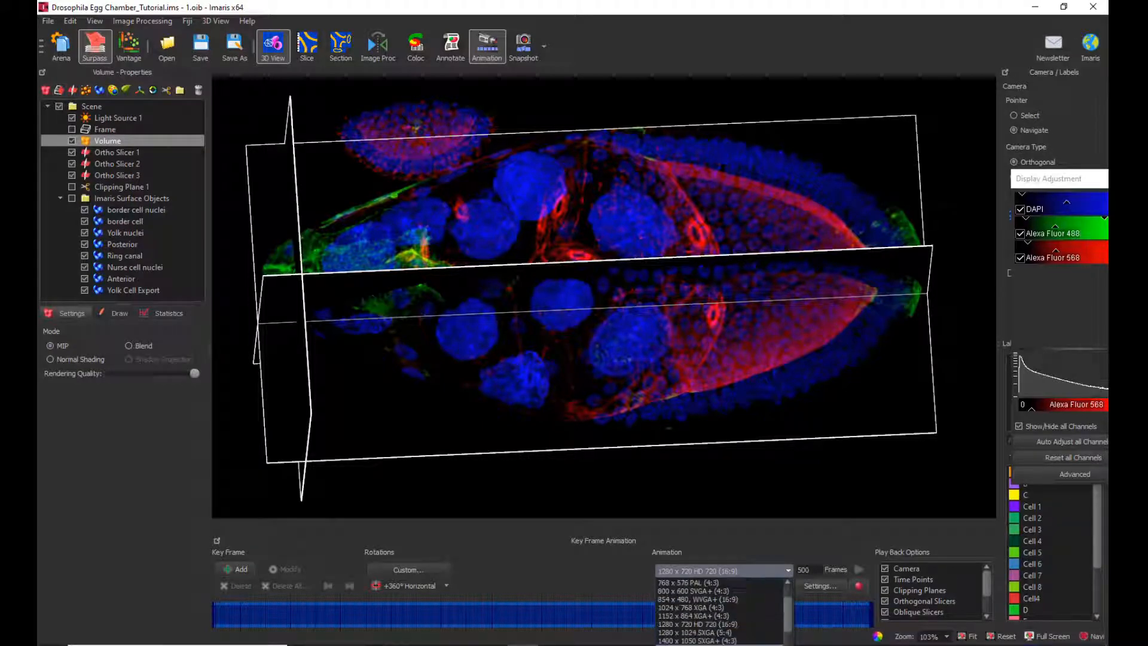
pyautogui.click(703, 624)
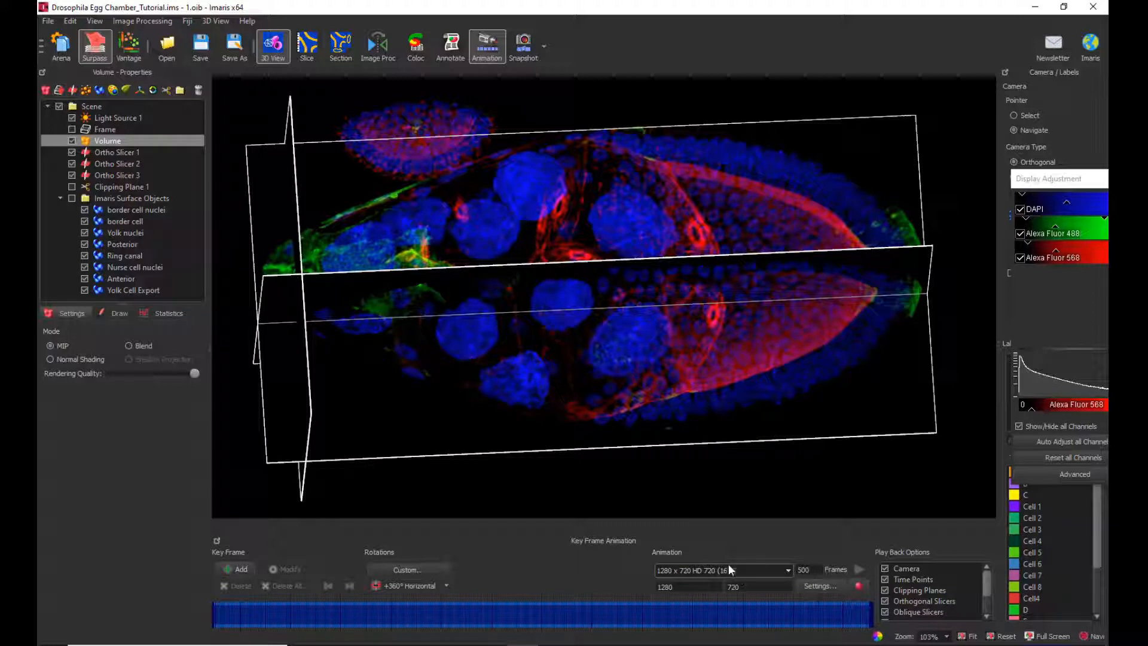
# Try the 1152 x 864 XGA+ (4:3) movie size and refit the egg chamber inside the frame
pyautogui.moveTo(478, 328)
pyautogui.mouseDown()
pyautogui.moveTo(513, 320)
pyautogui.moveTo(482, 328)
pyautogui.moveTo(487, 341)
pyautogui.mouseUp()
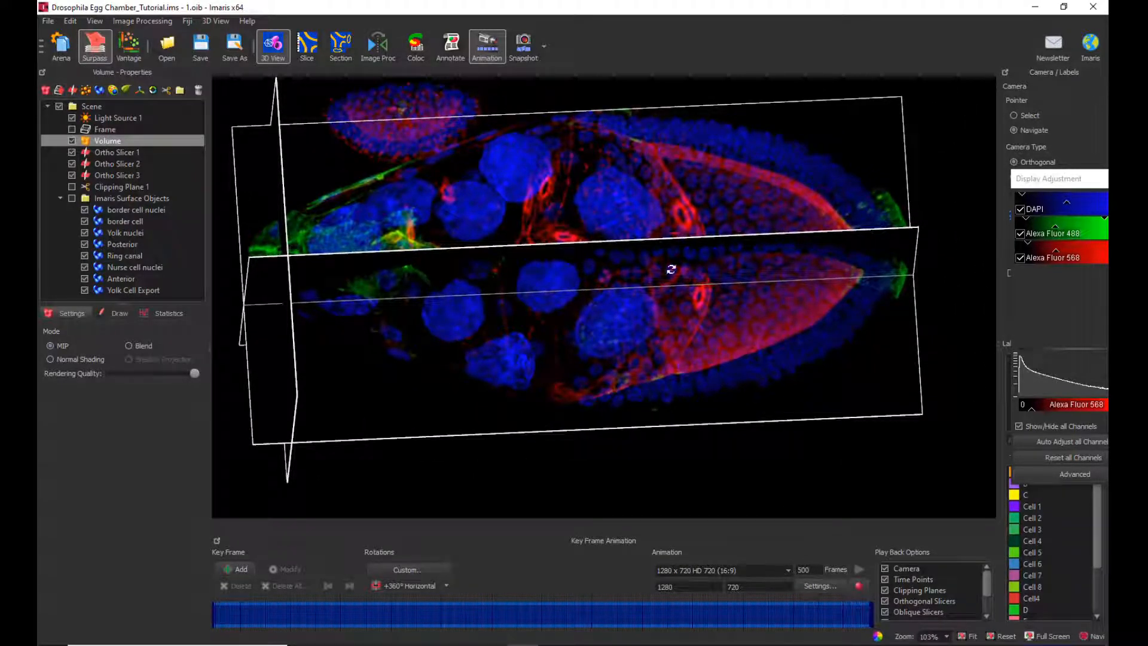
pyautogui.click(788, 570)
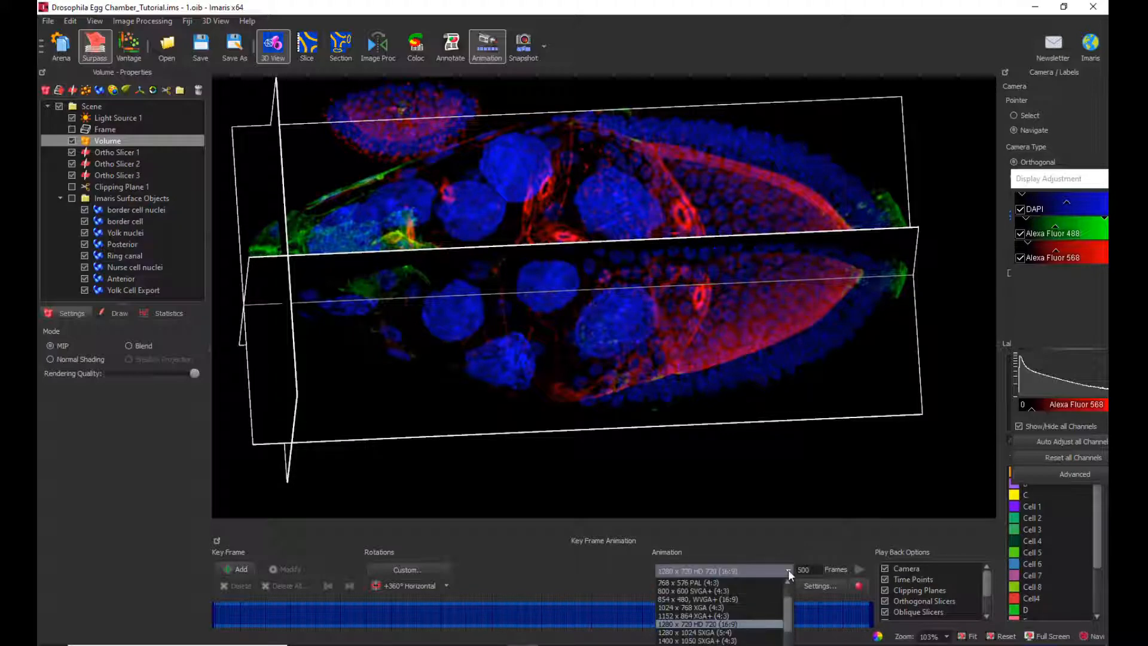
pyautogui.click(720, 622)
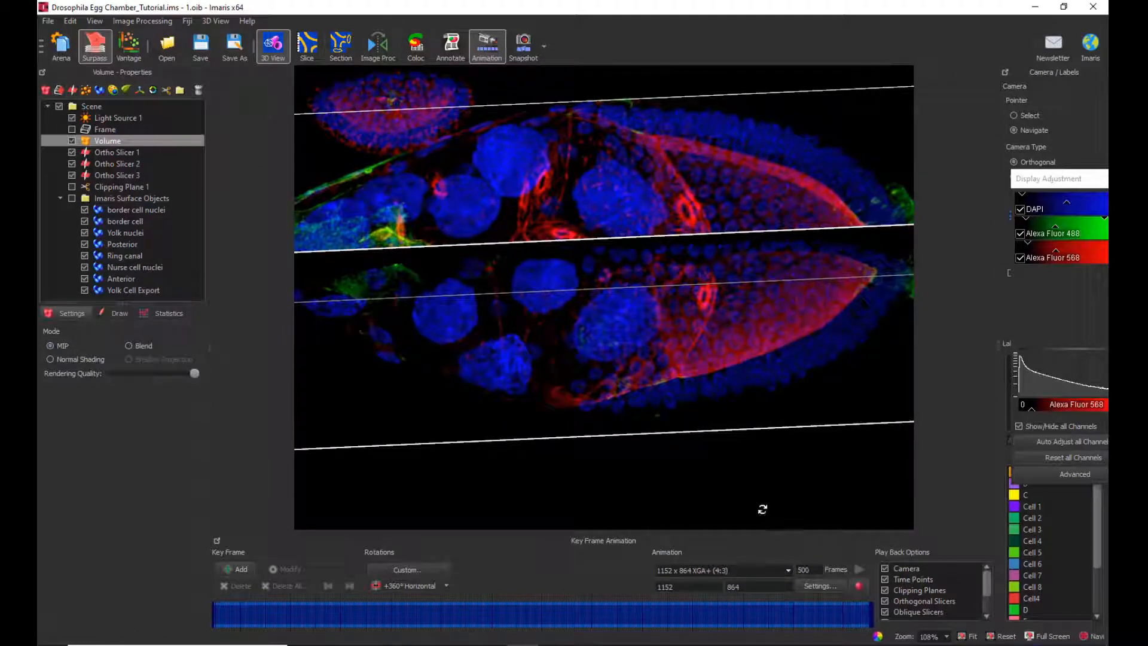
pyautogui.moveTo(590, 428); pyautogui.dragTo(526, 390)
pyautogui.scroll(-1, 518, 396)
pyautogui.moveTo(514, 345); pyautogui.dragTo(549, 348, button='right')
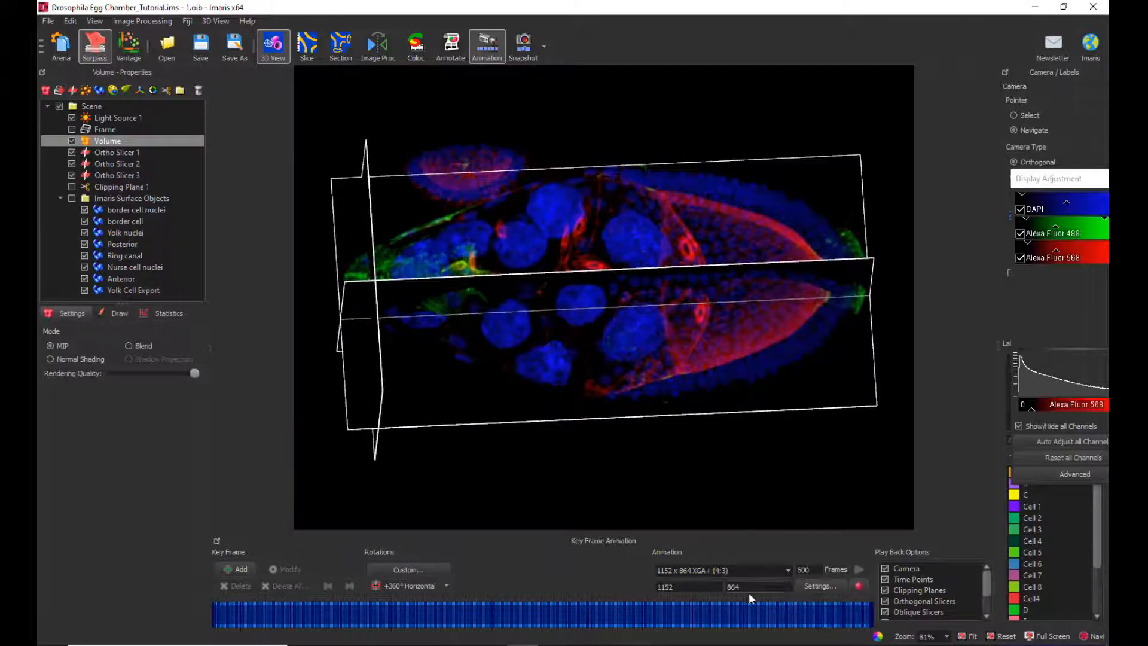
# Set the movie size to 1280 x 720 HD 720 (16:9) and enlarge and recentre the egg chamber in the frame
pyautogui.click(789, 567)
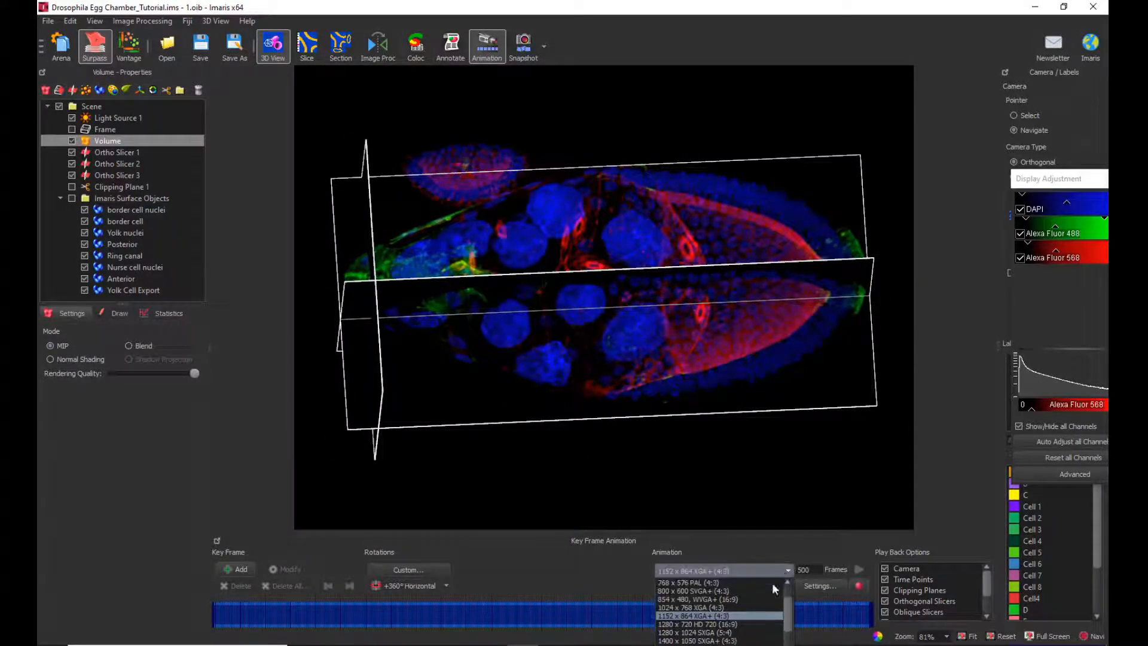
pyautogui.click(754, 628)
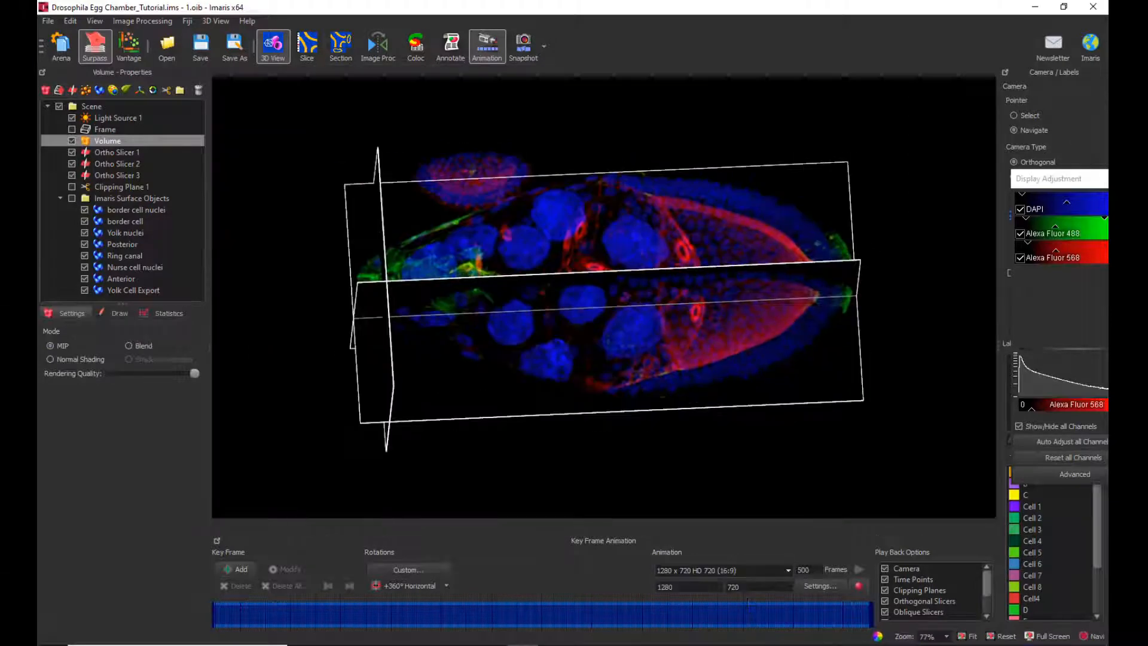
pyautogui.scroll(1, 551, 357)
pyautogui.moveTo(599, 302); pyautogui.dragTo(569, 332, button='right')
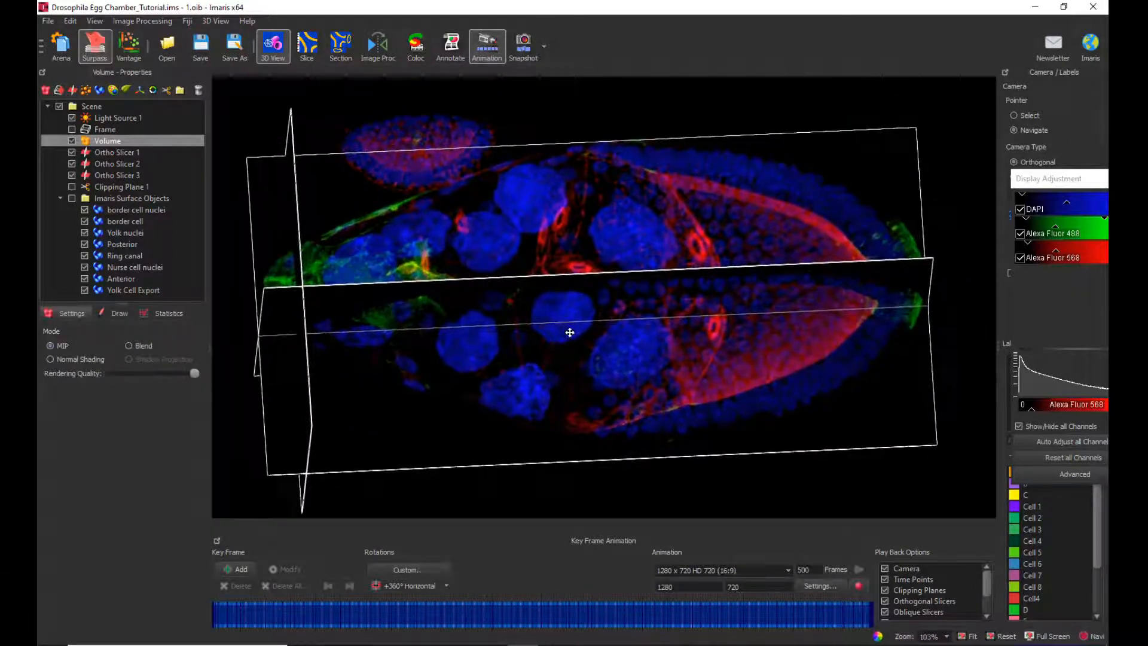
pyautogui.moveTo(599, 429)
pyautogui.mouseDown()
pyautogui.moveTo(597, 195)
pyautogui.moveTo(579, 435)
pyautogui.mouseUp()
pyautogui.moveTo(510, 287); pyautogui.dragTo(479, 275, button='right')
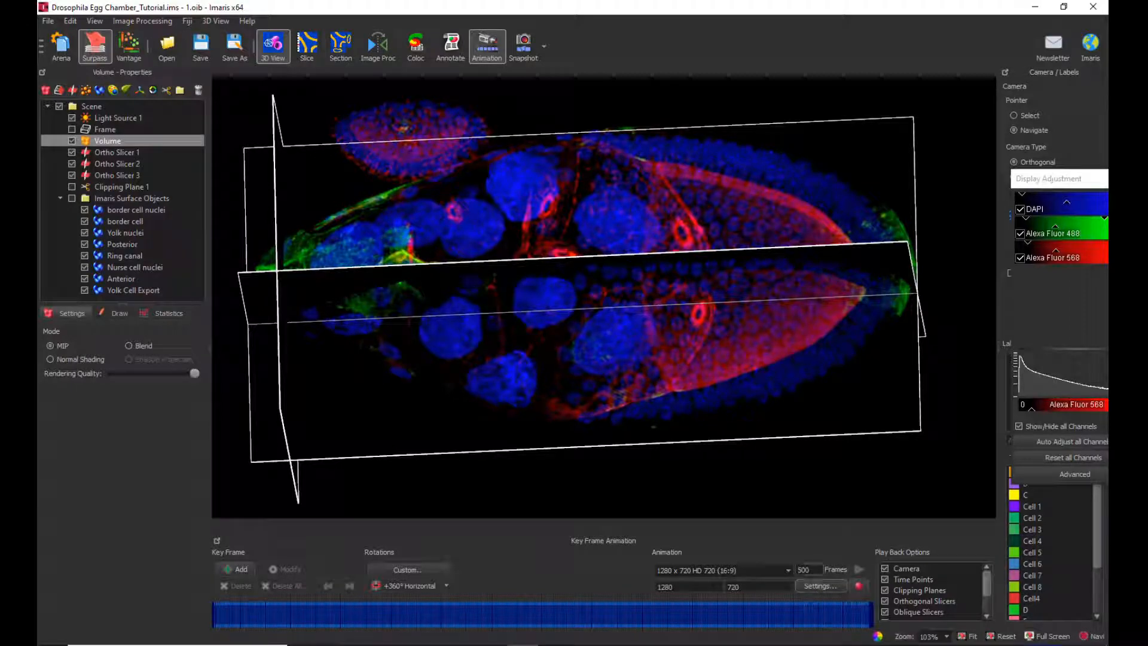
# Set the animation length to 100 frames, and review the key frame playback preferences and play back options
pyautogui.moveTo(809, 569); pyautogui.dragTo(790, 569)
pyautogui.write('100')
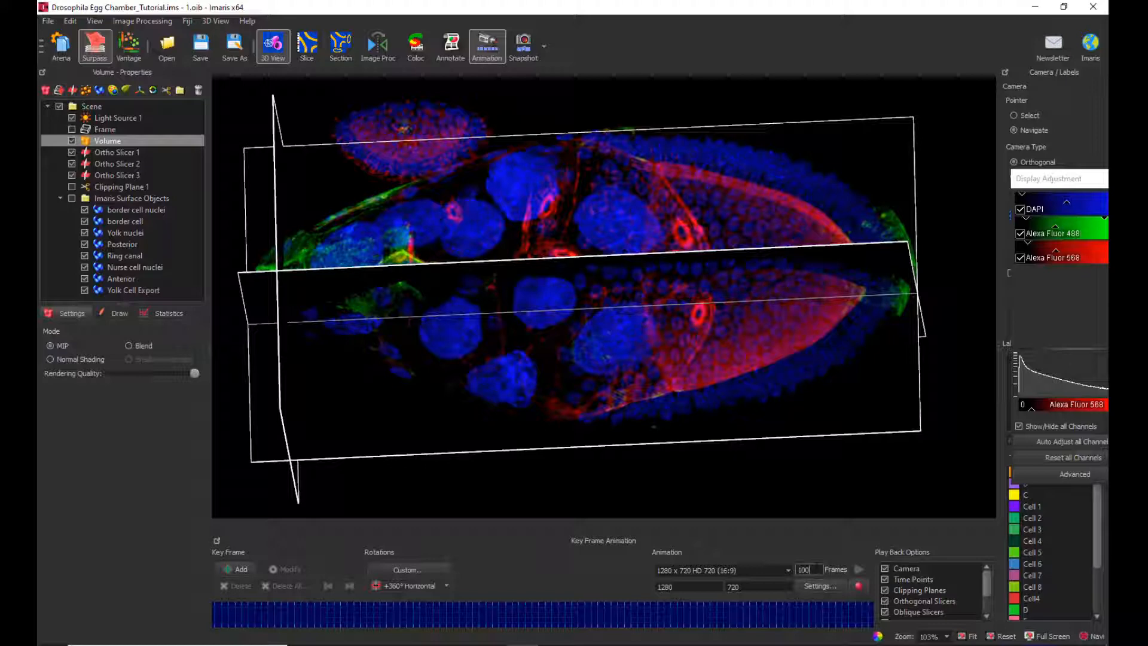
pyautogui.click(807, 586)
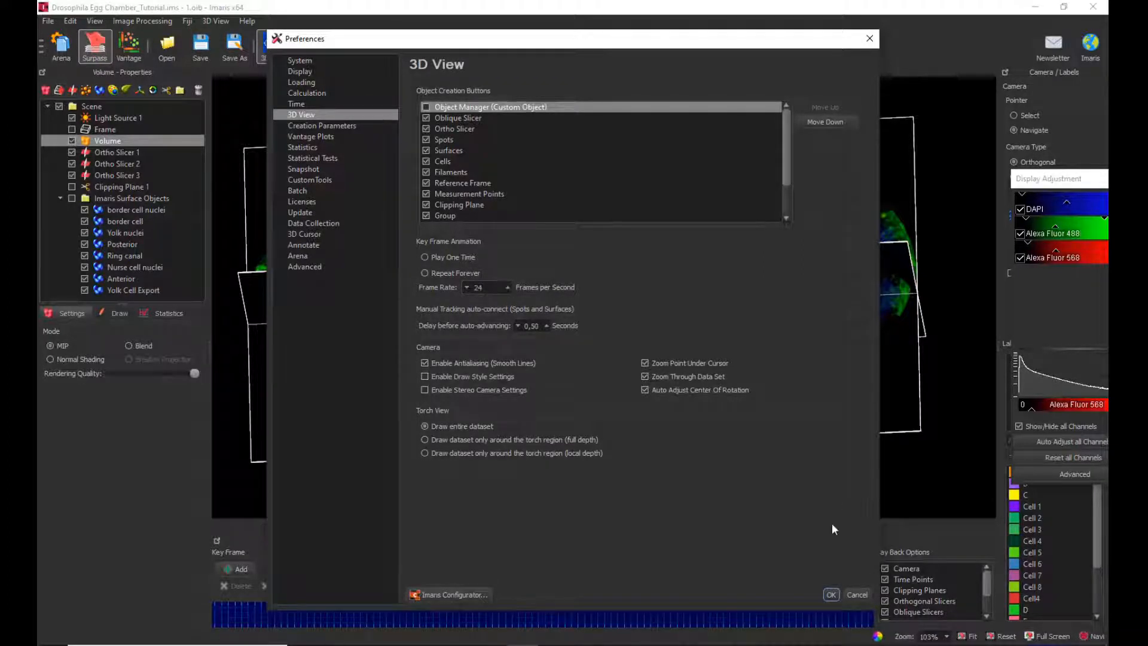
pyautogui.click(831, 594)
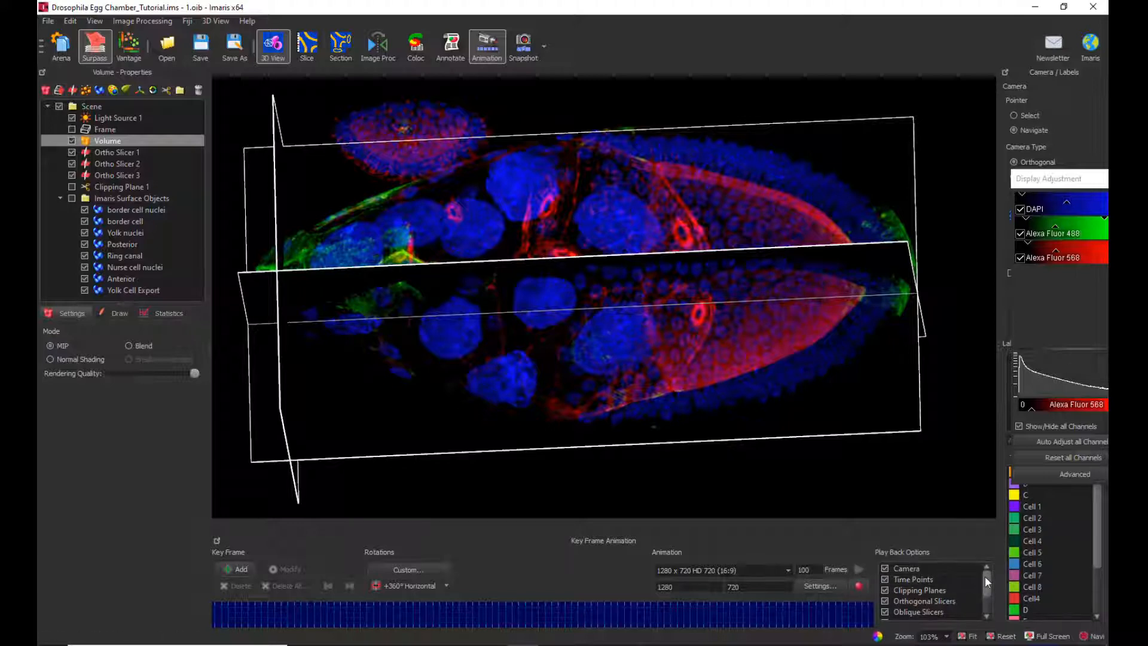
pyautogui.moveTo(985, 575)
pyautogui.mouseDown()
pyautogui.moveTo(980, 601)
pyautogui.moveTo(985, 566)
pyautogui.mouseUp()
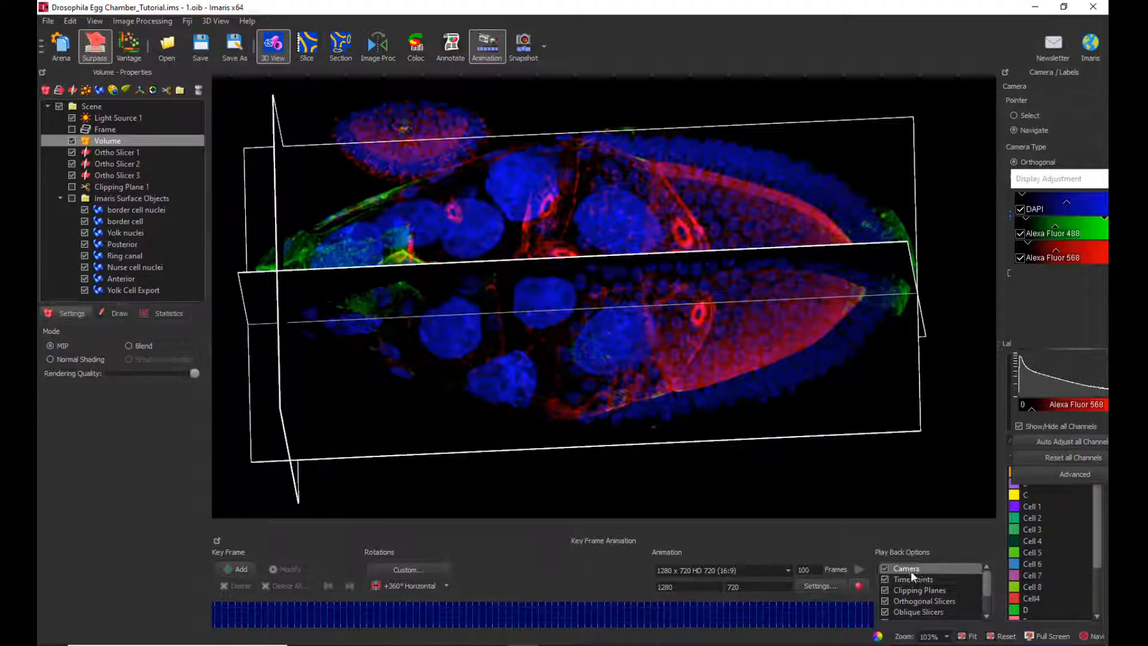
pyautogui.moveTo(985, 582); pyautogui.dragTo(984, 601)
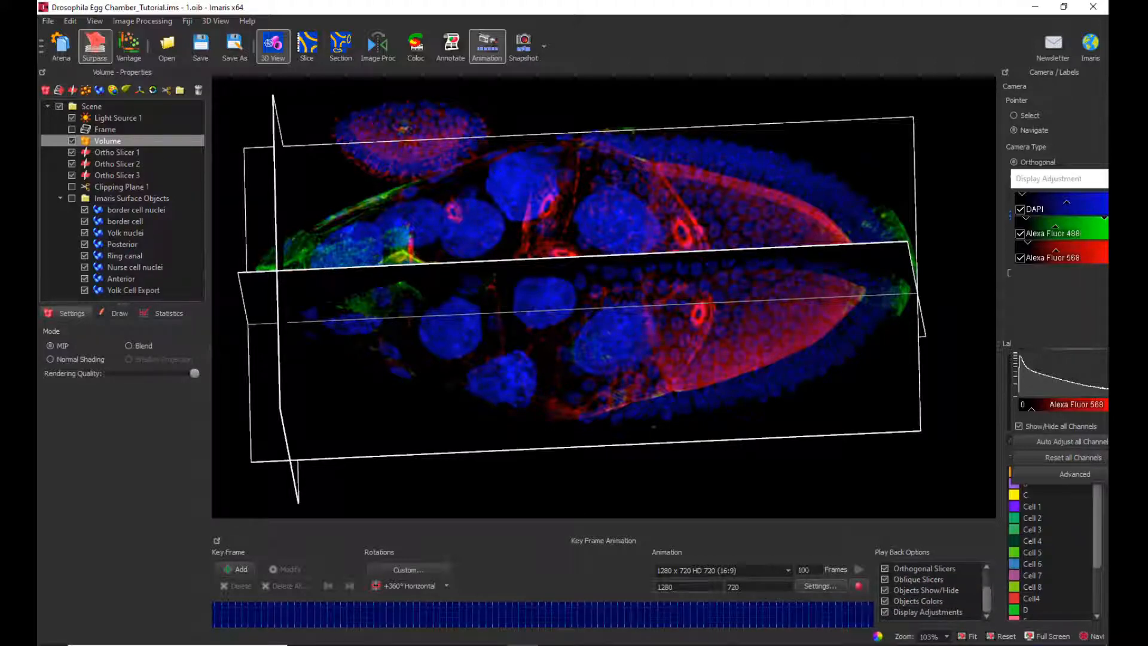
# Rotate the egg chamber to a side view and move the horizontal ortho slicer down to its lower edge
pyautogui.moveTo(386, 297); pyautogui.dragTo(497, 294)
pyautogui.moveTo(494, 243); pyautogui.dragTo(430, 228)
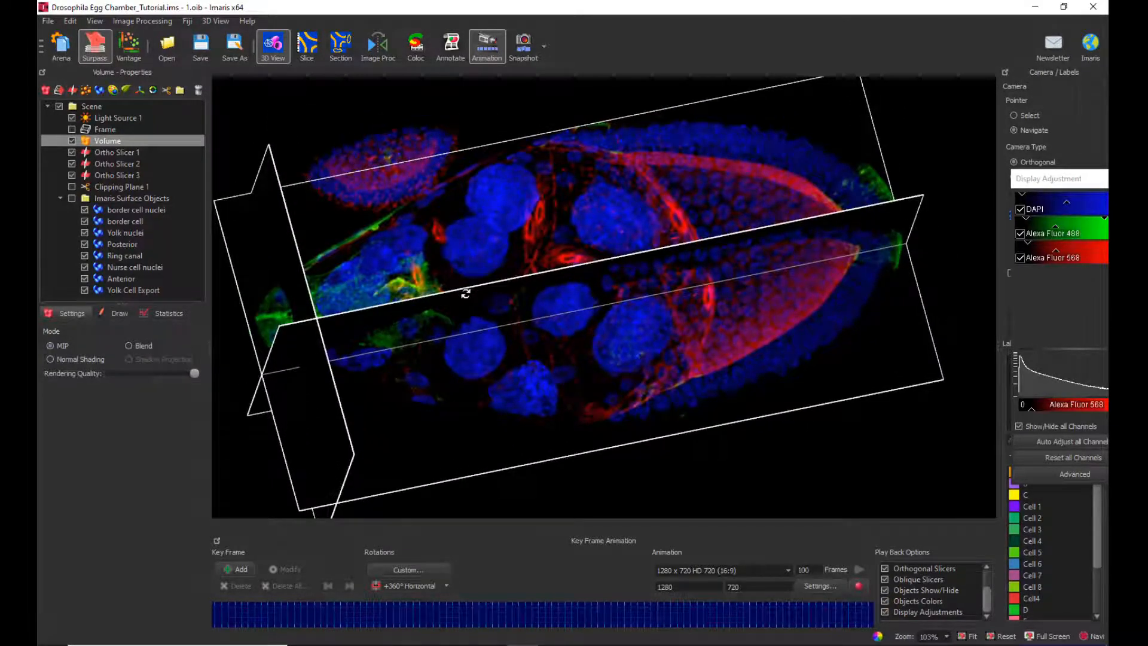
pyautogui.moveTo(676, 415); pyautogui.dragTo(669, 271)
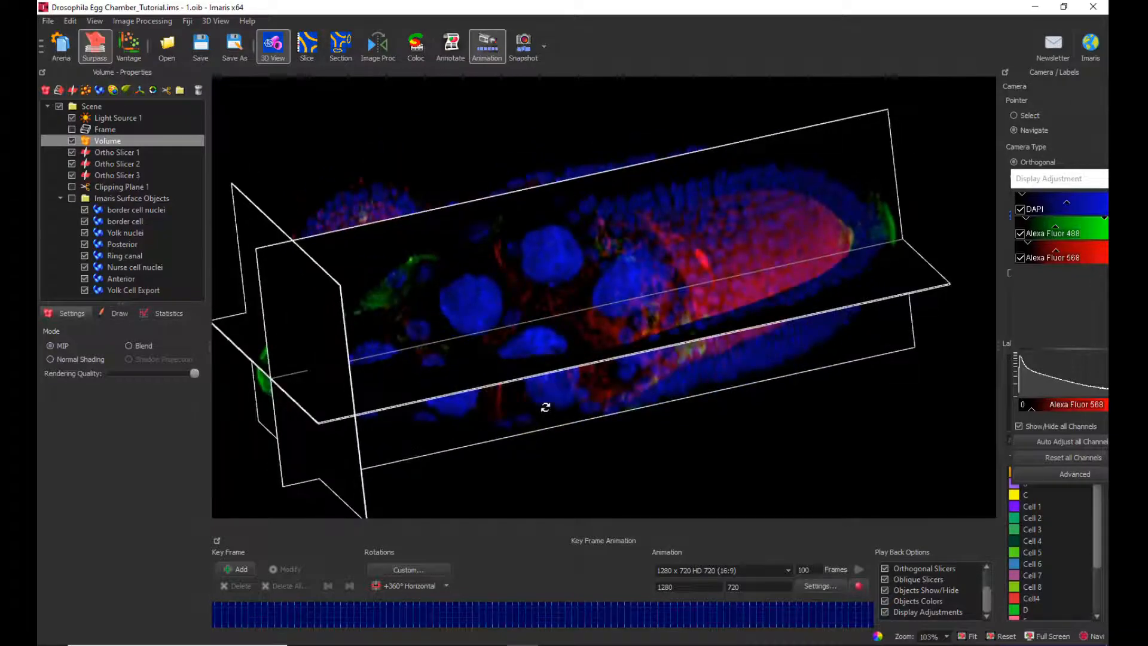
pyautogui.moveTo(546, 405); pyautogui.dragTo(537, 391)
pyautogui.press('Escape')
pyautogui.moveTo(226, 333); pyautogui.dragTo(230, 395)
pyautogui.press('Escape')
pyautogui.moveTo(485, 159)
pyautogui.mouseDown()
pyautogui.moveTo(508, 307)
pyautogui.moveTo(486, 159)
pyautogui.moveTo(499, 154)
pyautogui.mouseUp()
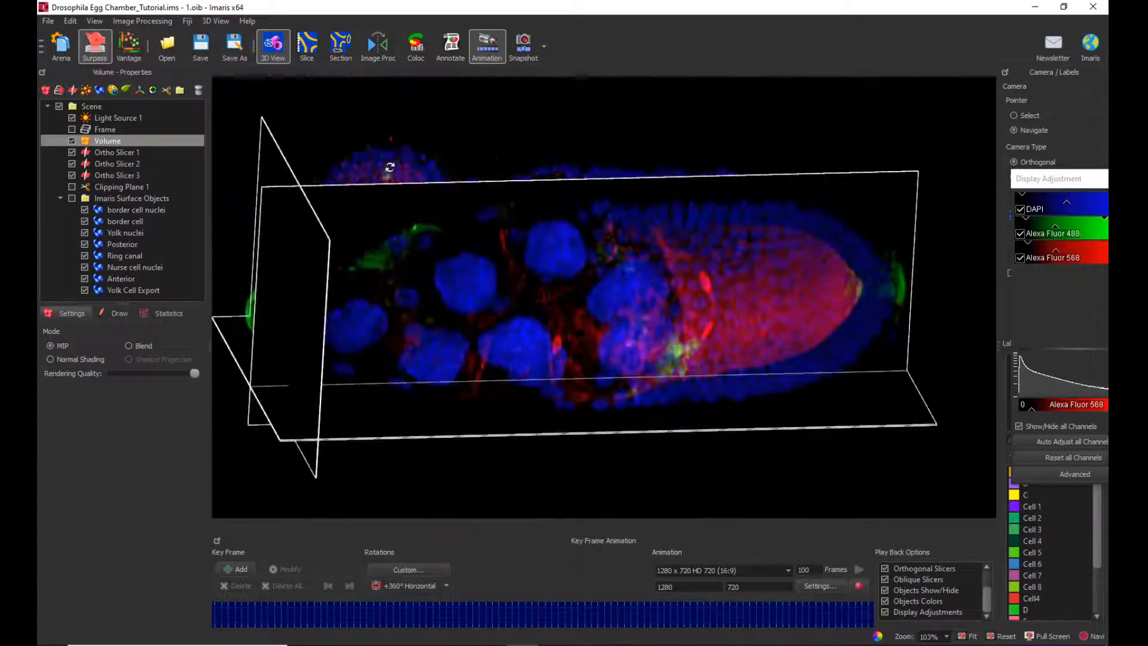
# Hide the Volume and rotate the scene so that the three ortho slicer planes face the viewer at an angle
pyautogui.click(72, 140)
pyautogui.moveTo(487, 397); pyautogui.dragTo(774, 290)
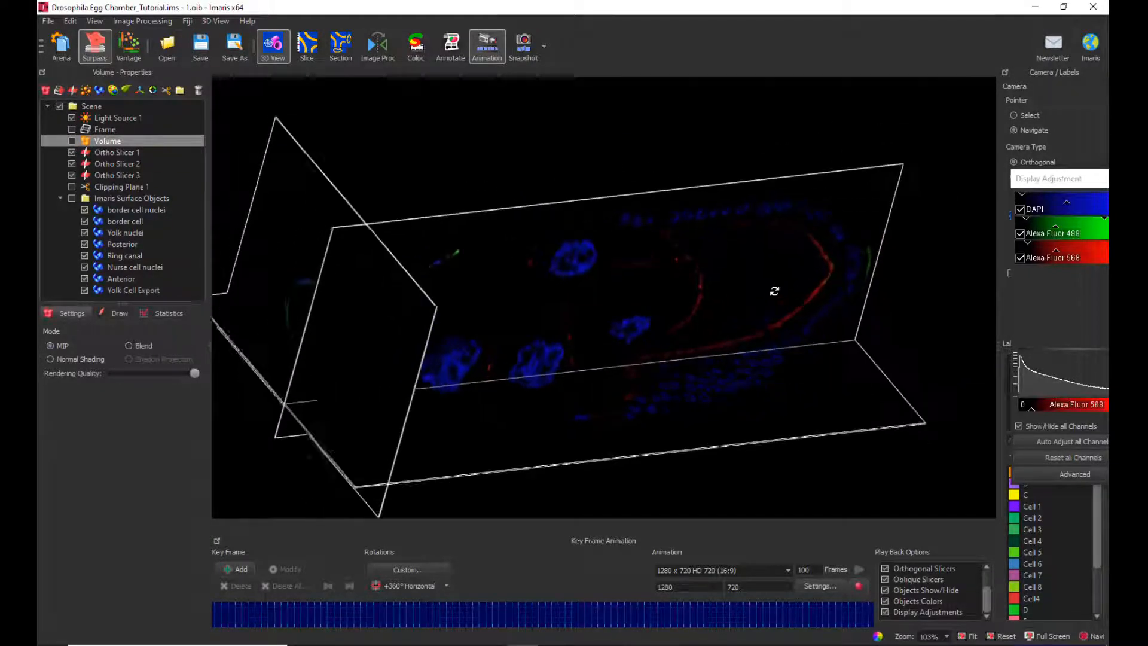
pyautogui.moveTo(302, 256); pyautogui.dragTo(451, 379)
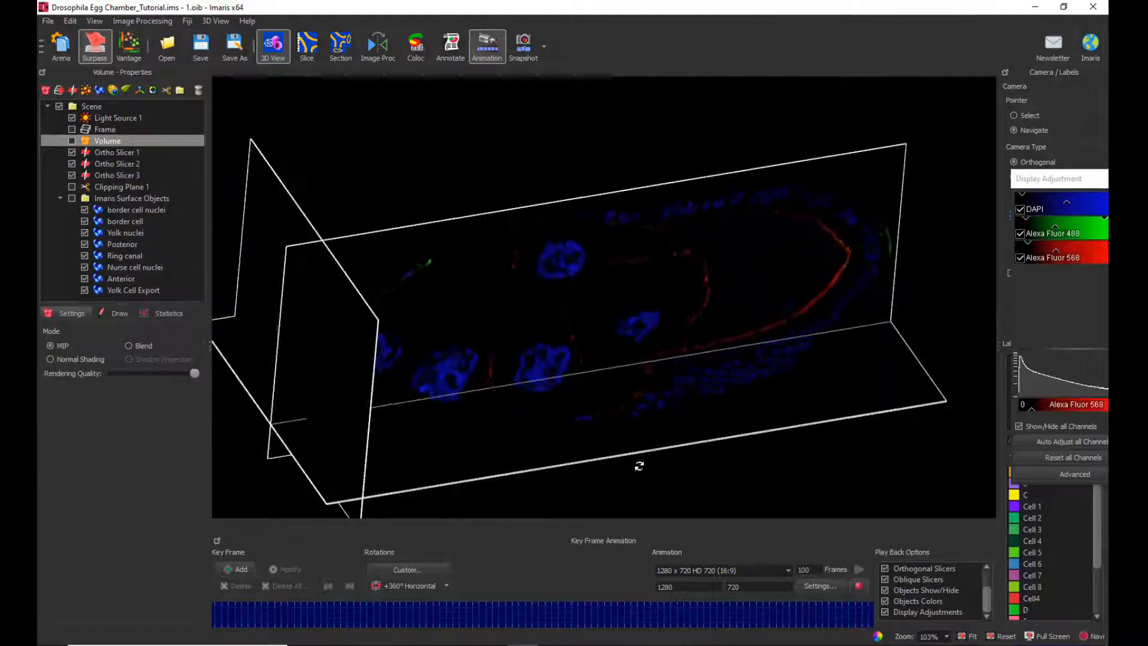
pyautogui.moveTo(696, 401); pyautogui.dragTo(579, 377)
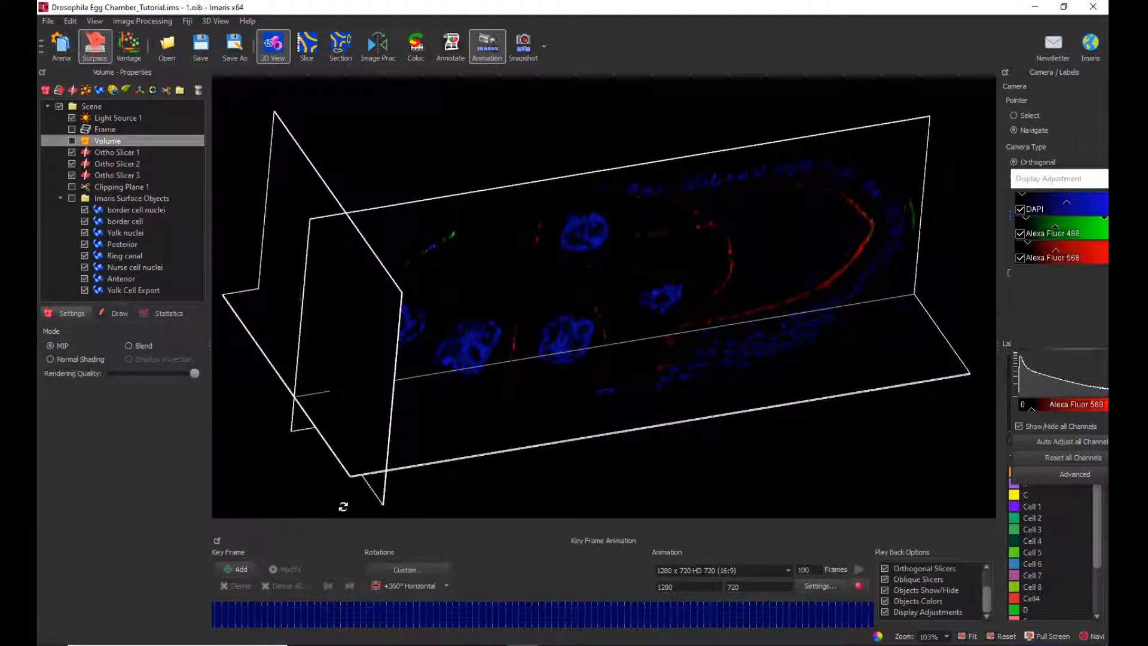
# Add a key frame of the current slicer view and delete the key frame at the end of the timeline
pyautogui.click(231, 569)
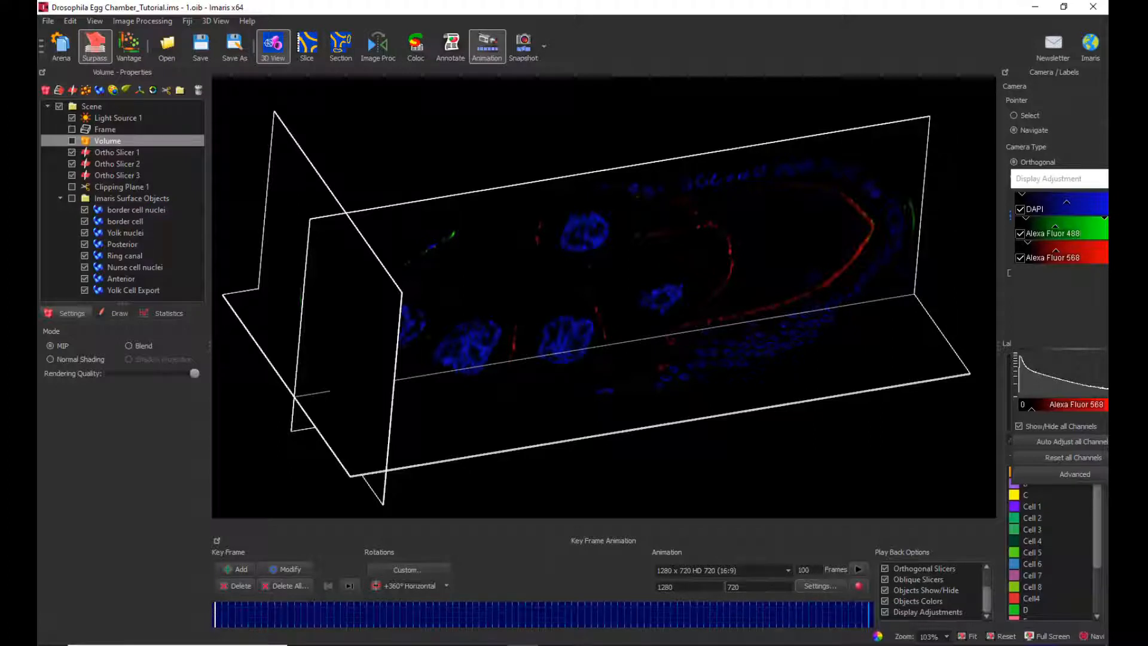
pyautogui.click(868, 617)
pyautogui.click(238, 586)
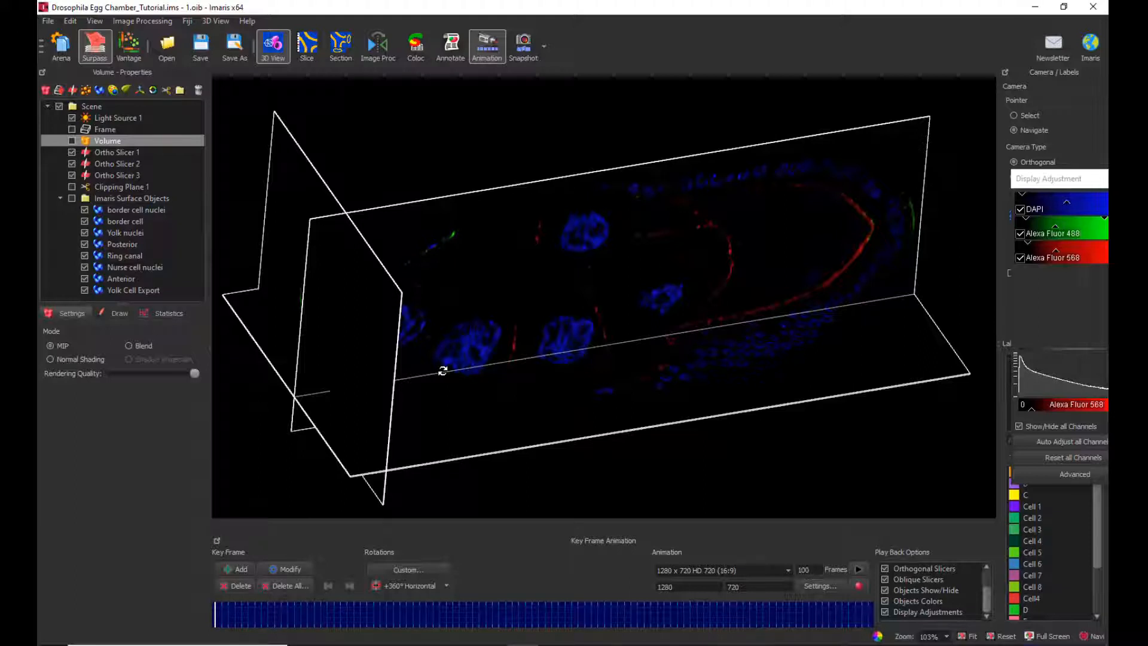
# Add a second key frame with the ortho slicers moved into the middle of the egg chamber and the view tilted
pyautogui.press('Escape')
pyautogui.moveTo(284, 157); pyautogui.dragTo(586, 127)
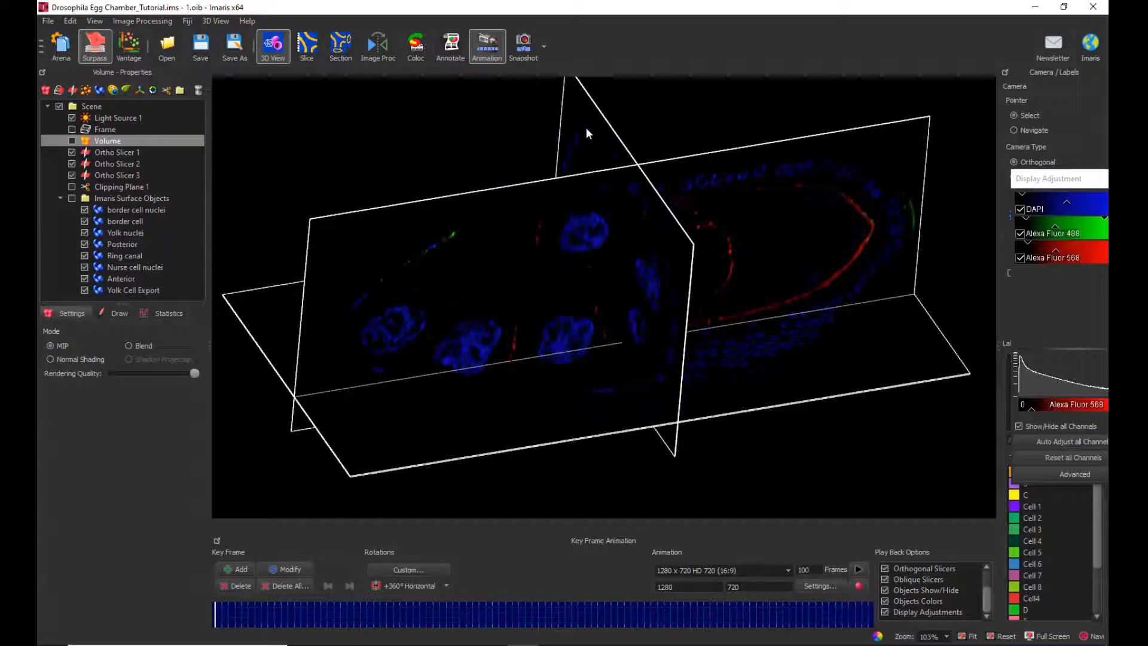
pyautogui.moveTo(360, 453); pyautogui.dragTo(364, 396)
pyautogui.moveTo(328, 244); pyautogui.dragTo(324, 219)
pyautogui.press('Escape')
pyautogui.moveTo(520, 481); pyautogui.dragTo(502, 506)
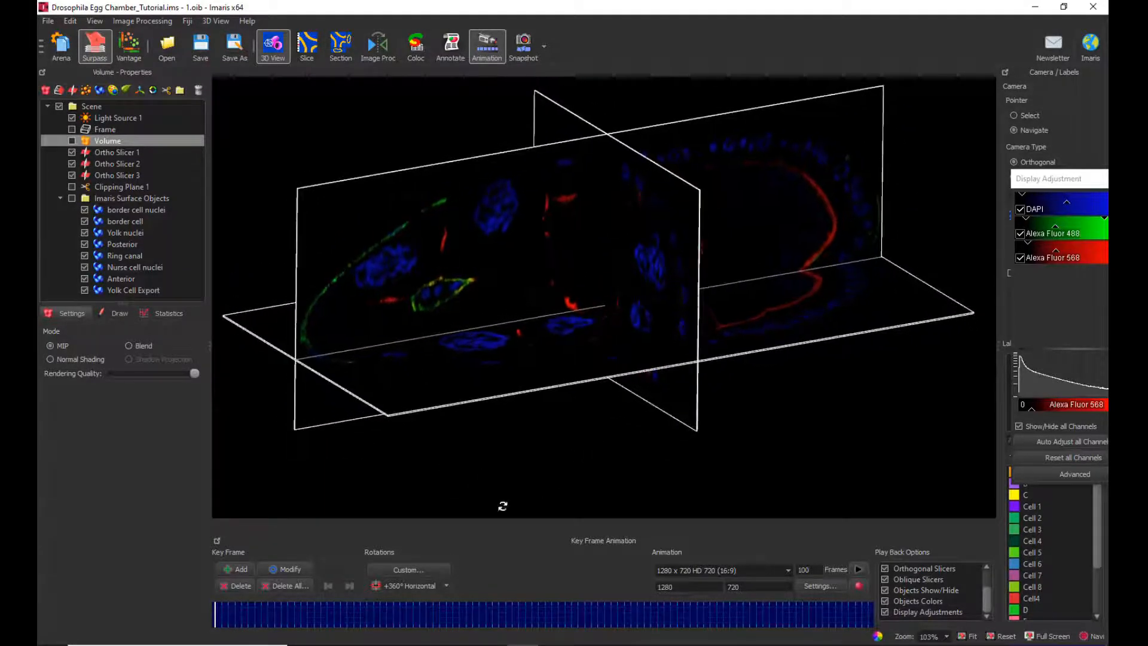
pyautogui.click(234, 569)
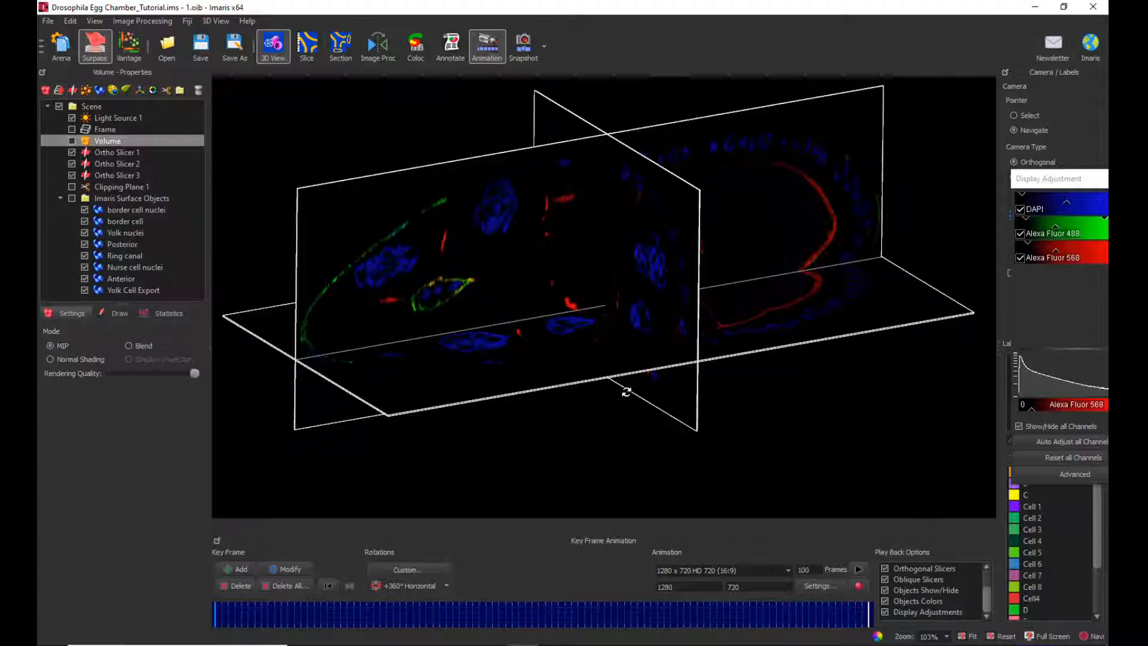
# Move the ortho slicers from the middle of the egg chamber toward its posterior end
pyautogui.click(884, 568)
pyautogui.press('Escape')
pyautogui.moveTo(547, 106); pyautogui.dragTo(805, 69)
pyautogui.moveTo(378, 386); pyautogui.dragTo(391, 338)
pyautogui.moveTo(392, 346); pyautogui.dragTo(392, 350)
pyautogui.moveTo(325, 218); pyautogui.dragTo(321, 184)
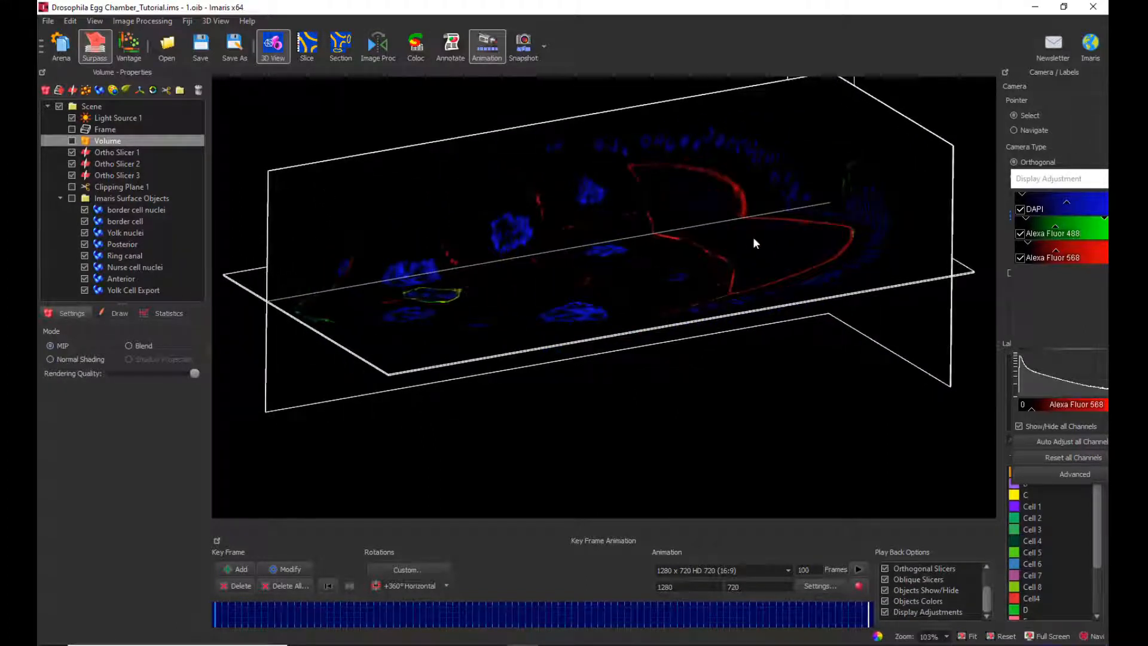
# Tilt the scene to a flatter side view of the ortho slicers and add it as the third key frame
pyautogui.press('Escape')
pyautogui.moveTo(755, 242); pyautogui.dragTo(757, 308, button='right')
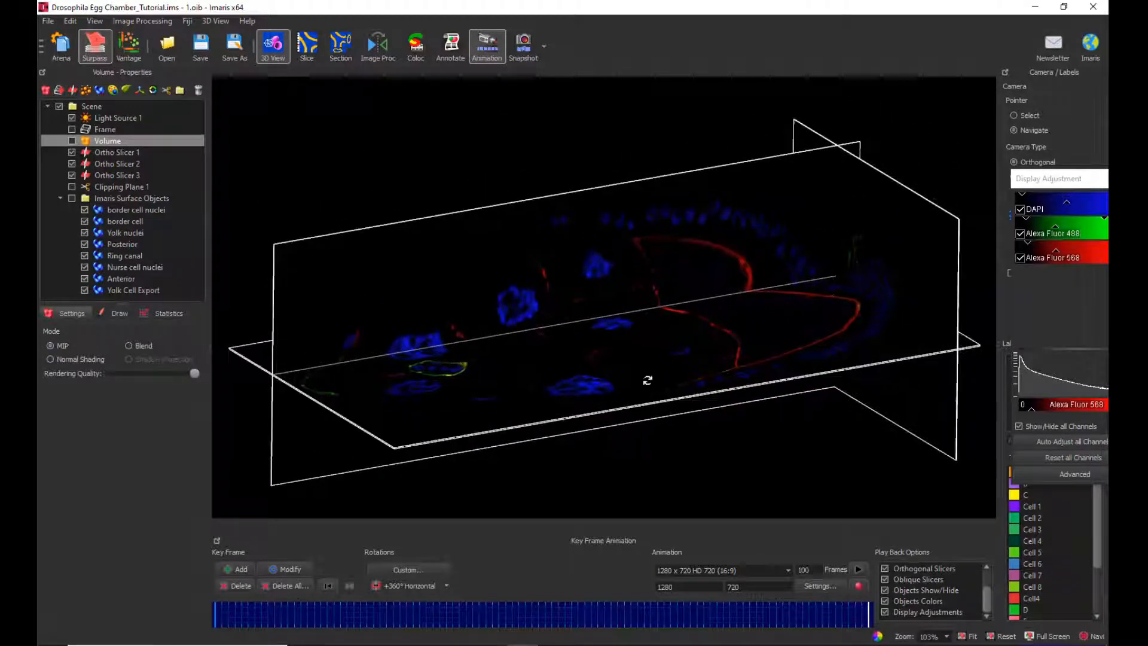
pyautogui.moveTo(476, 428); pyautogui.dragTo(581, 405)
pyautogui.moveTo(846, 379); pyautogui.dragTo(643, 304)
pyautogui.moveTo(354, 224); pyautogui.dragTo(323, 233)
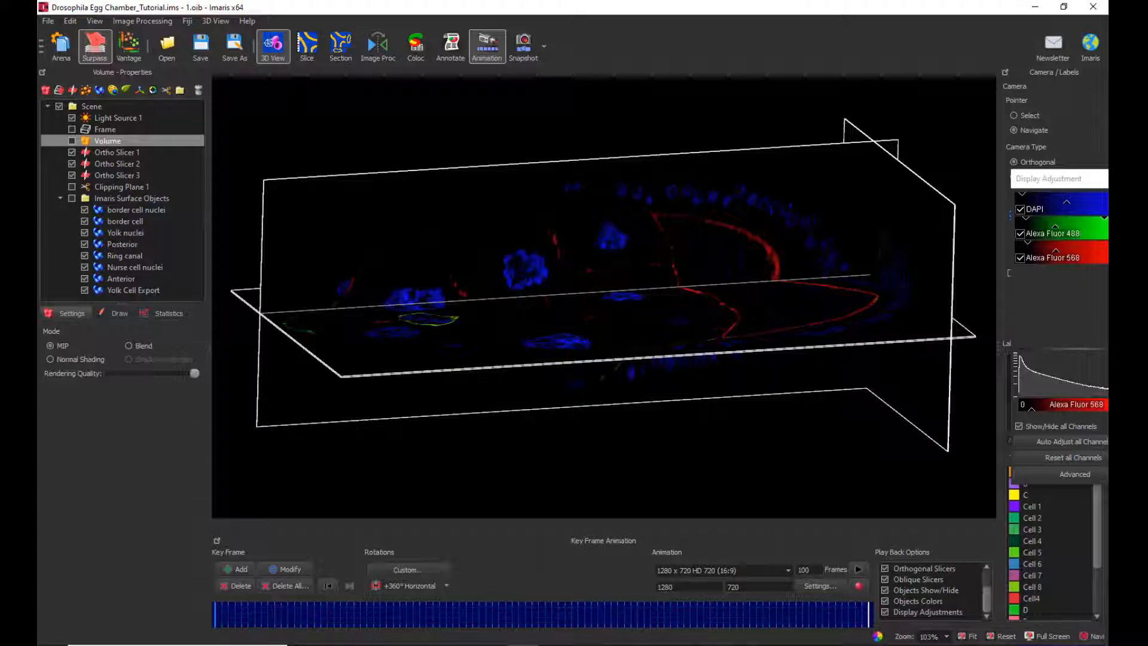
pyautogui.click(232, 569)
# Check the middle, last and first key frames, and play the slicer animation from the start
pyautogui.click(542, 613)
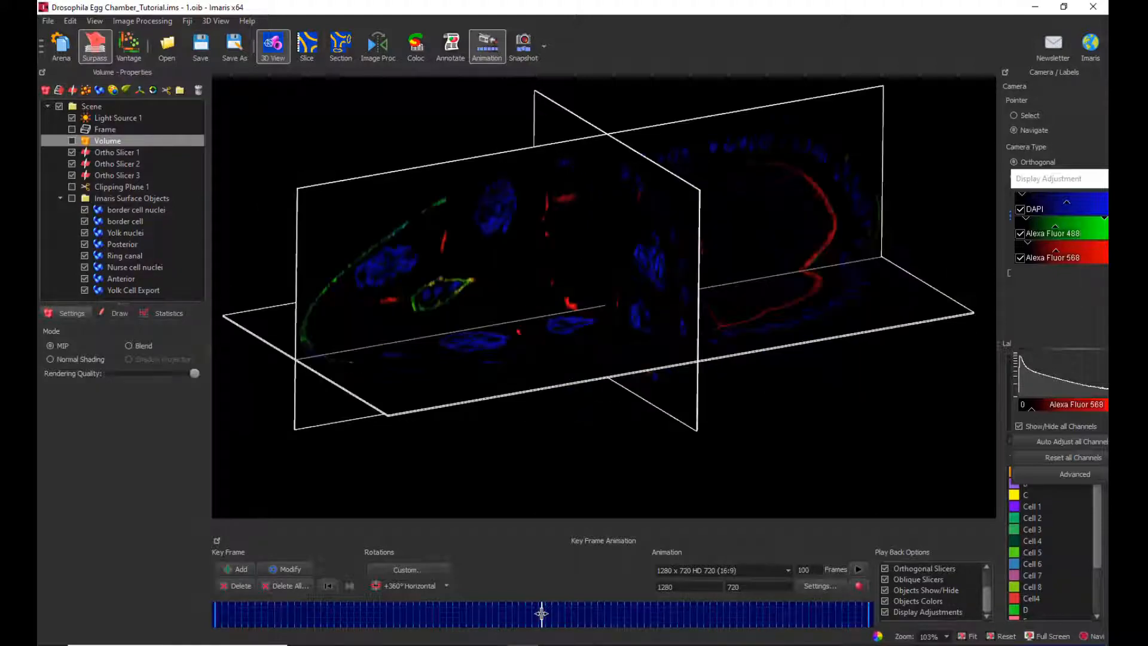
pyautogui.click(868, 611)
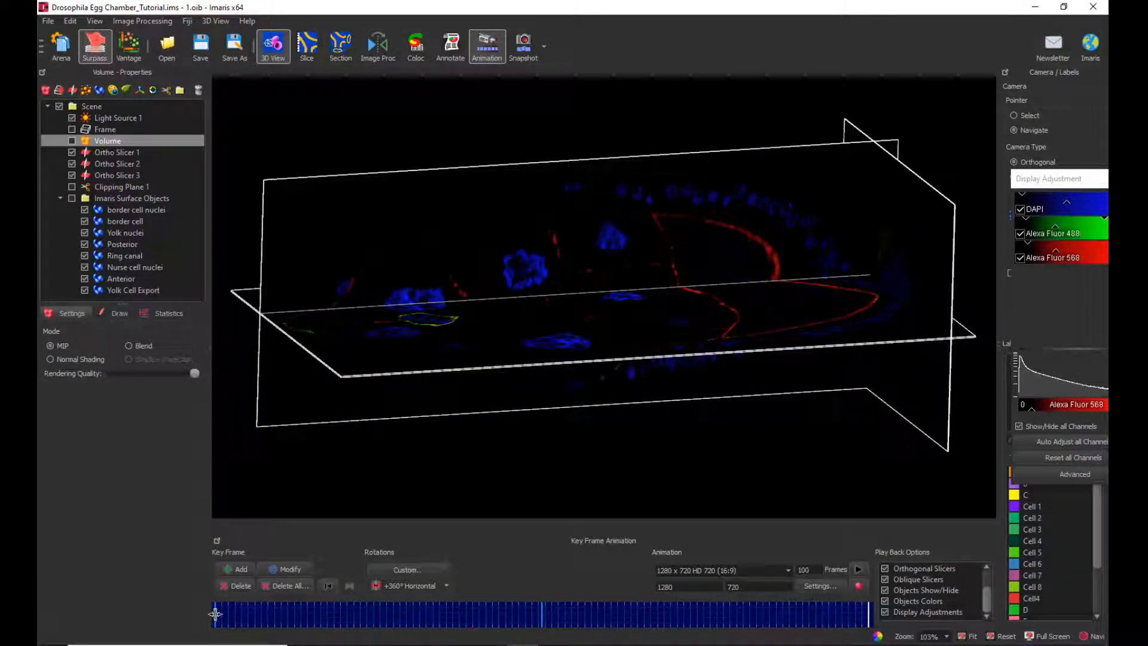
pyautogui.click(215, 613)
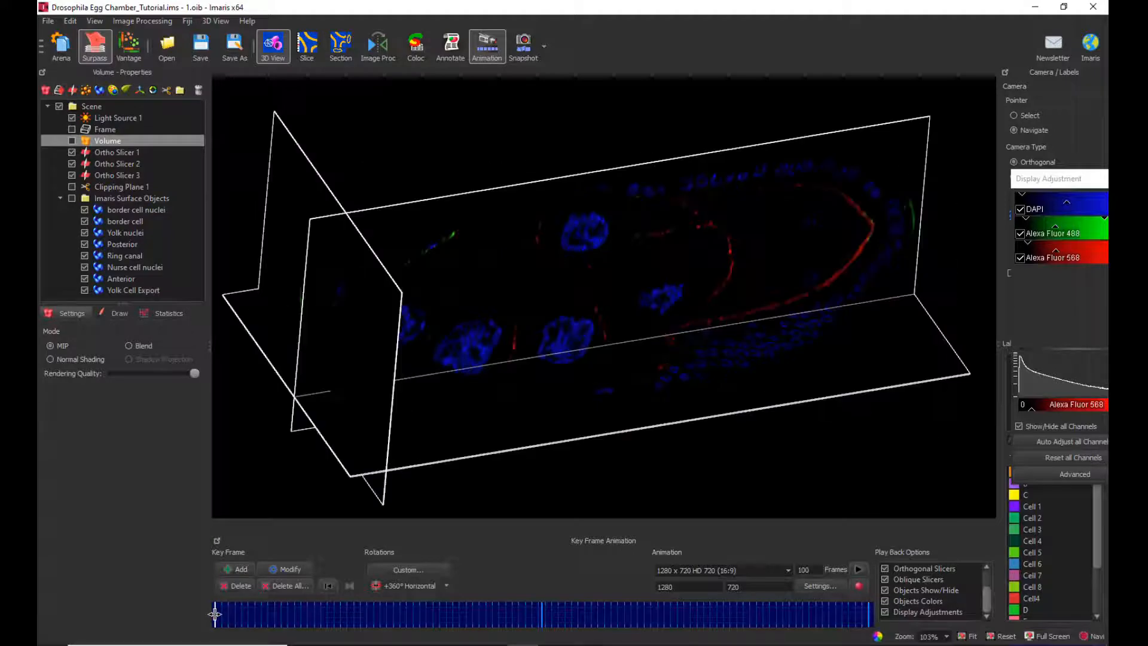
pyautogui.click(859, 569)
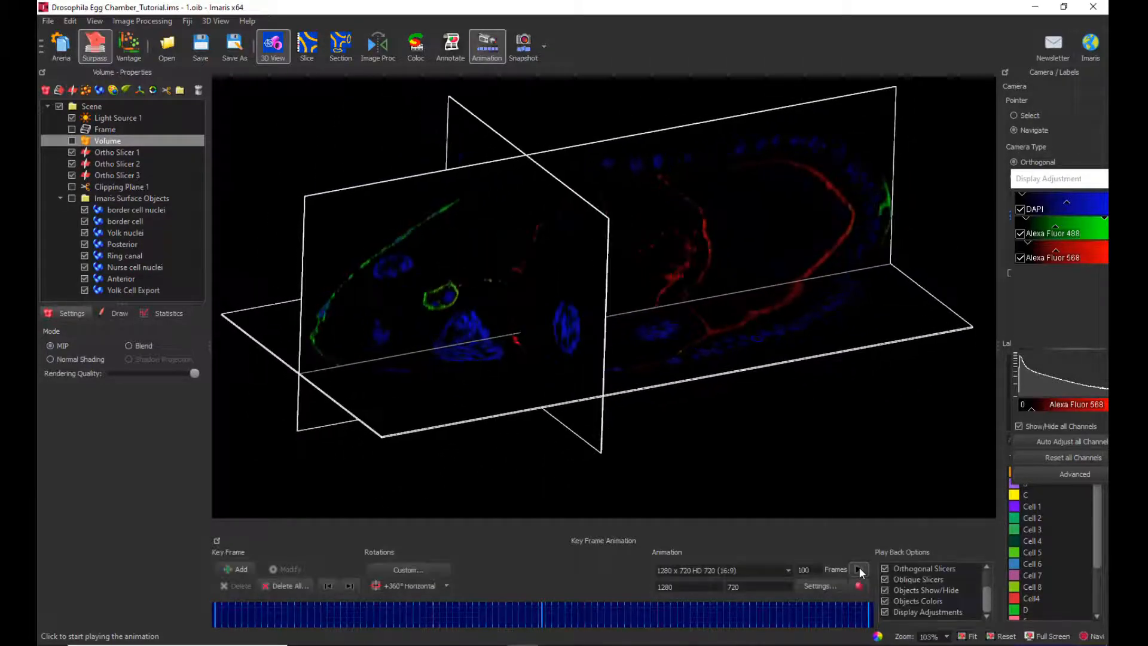
# From the last key frame, show the Volume, hide all three ortho slicers and add a key frame of this view
pyautogui.click(868, 612)
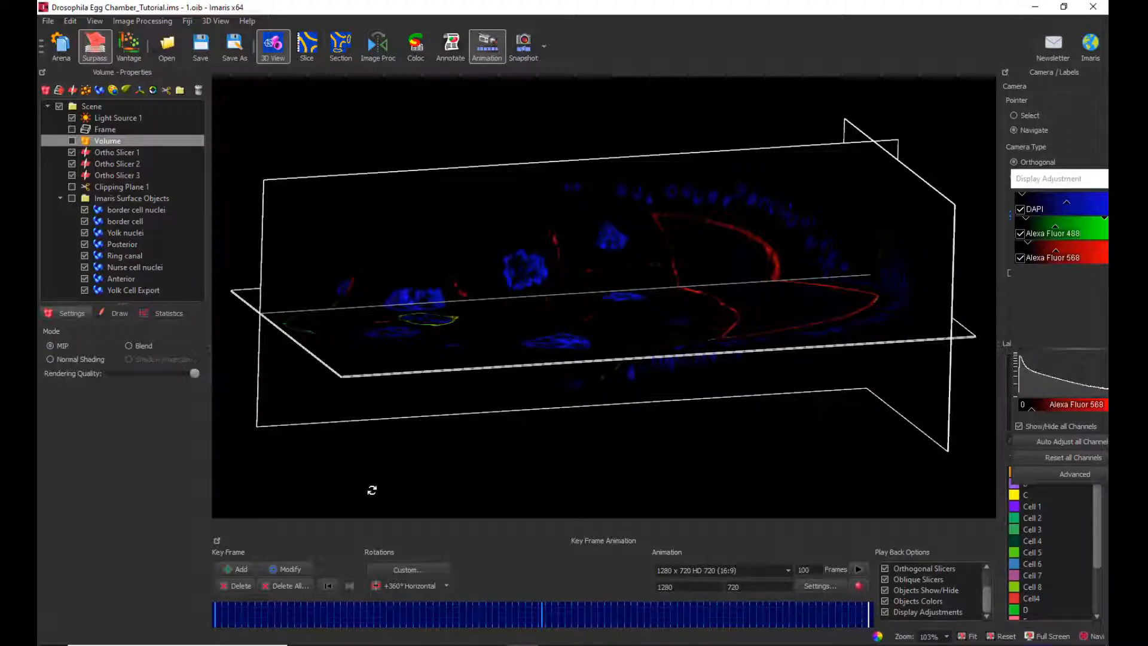
pyautogui.click(72, 141)
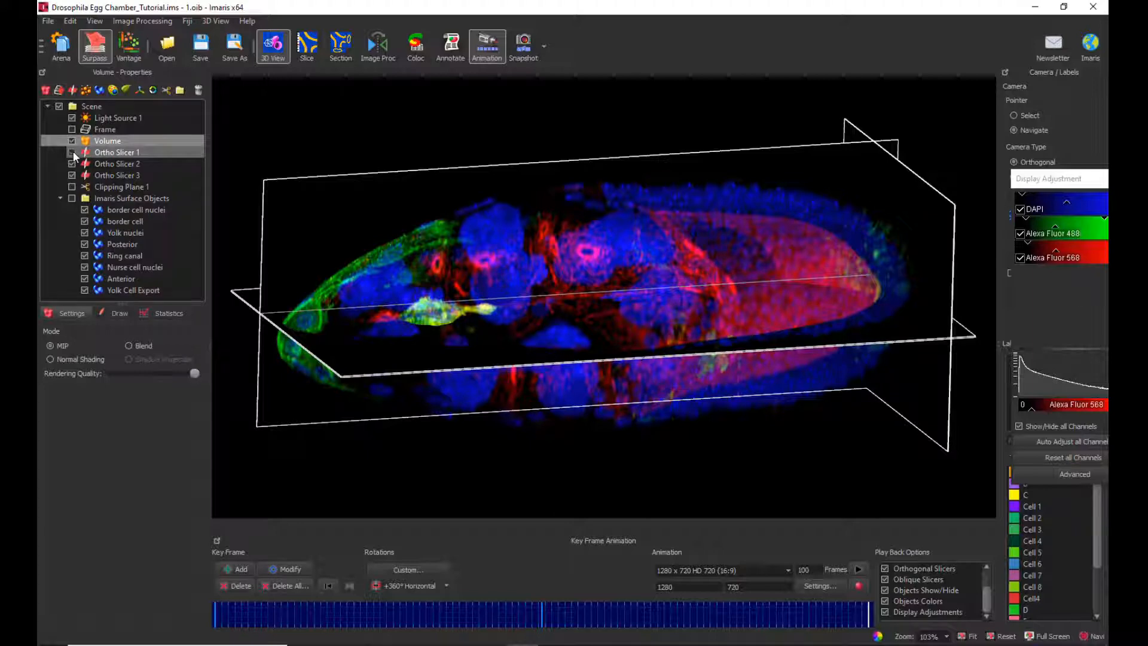
pyautogui.click(71, 152)
pyautogui.click(71, 175)
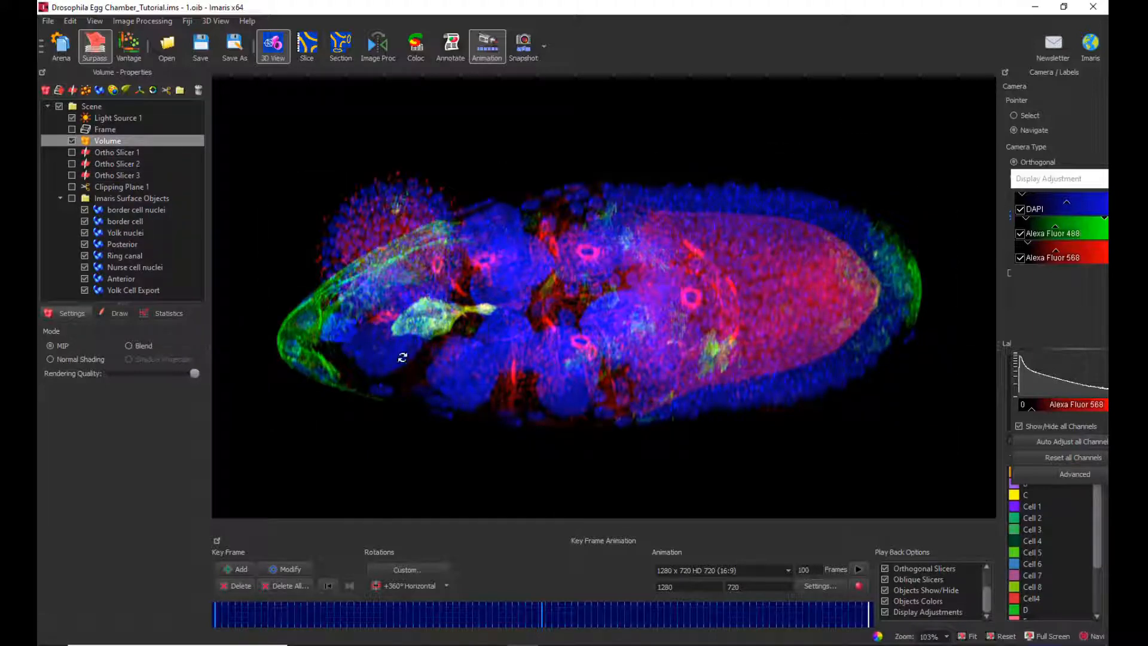
pyautogui.click(230, 571)
# Add a key frame of the slightly rotated Volume and append a +360° Vertical rotation to the animation
pyautogui.moveTo(604, 352)
pyautogui.mouseDown()
pyautogui.moveTo(517, 351)
pyautogui.moveTo(489, 336)
pyautogui.moveTo(486, 359)
pyautogui.moveTo(500, 365)
pyautogui.moveTo(582, 337)
pyautogui.moveTo(621, 359)
pyautogui.moveTo(618, 337)
pyautogui.mouseUp()
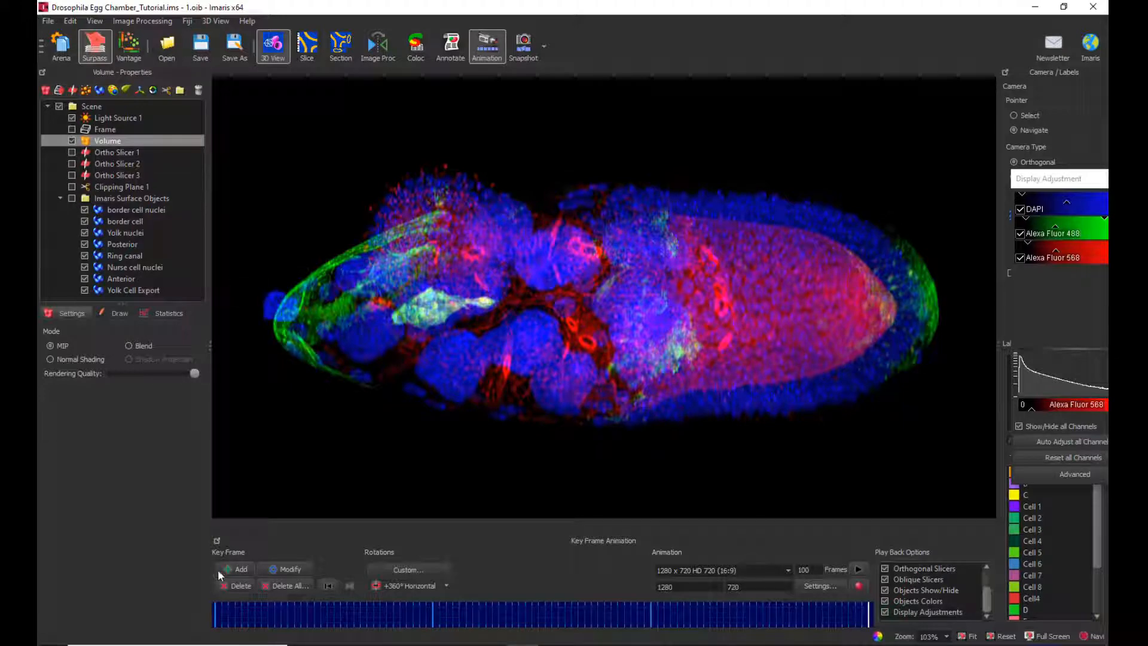
pyautogui.click(237, 569)
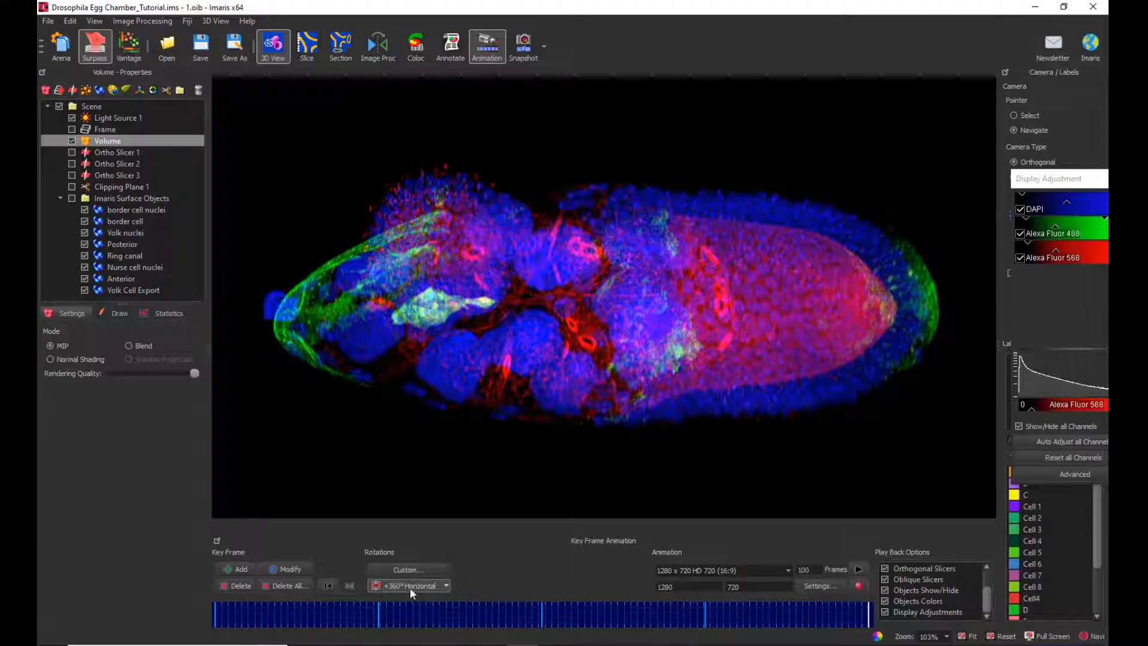
pyautogui.click(443, 585)
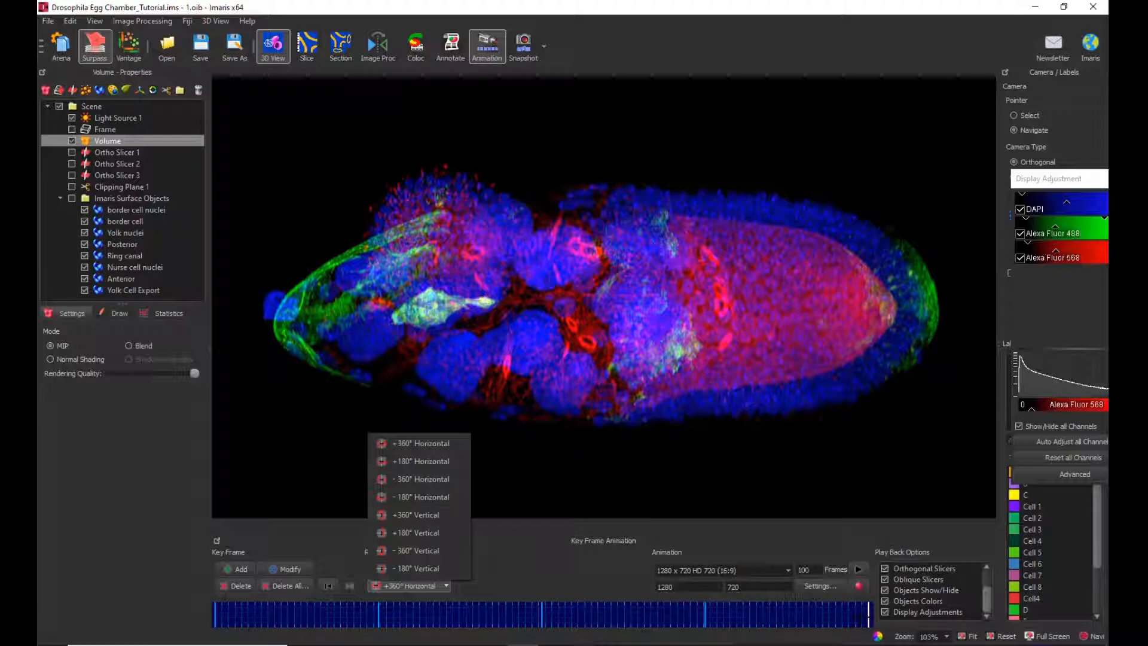
pyautogui.click(410, 513)
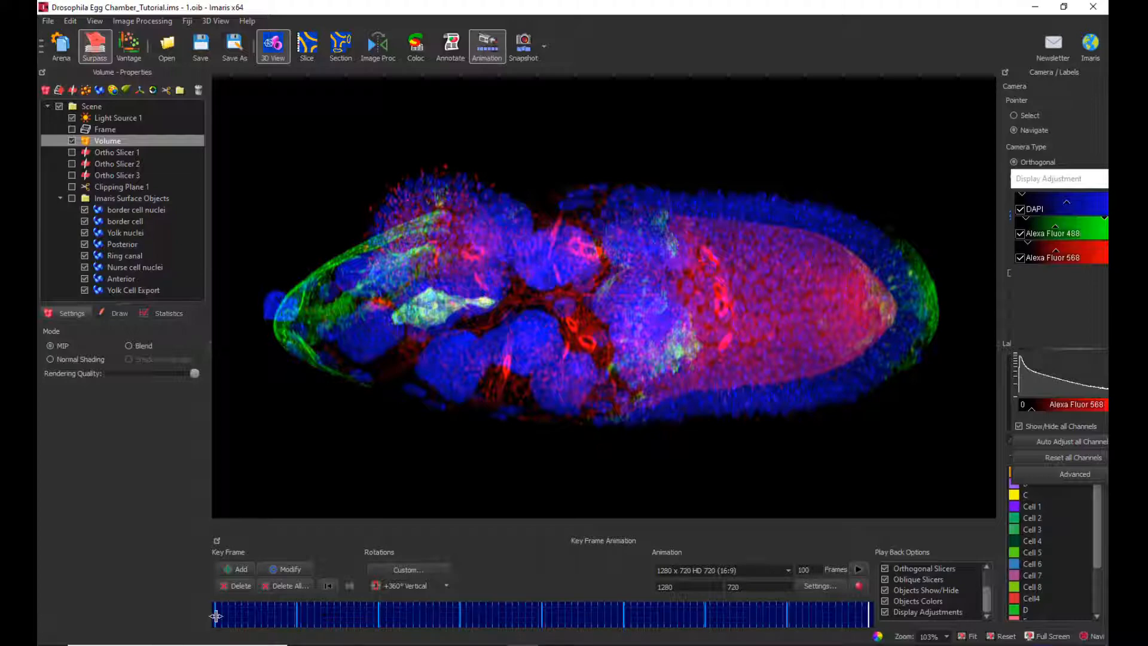
# Examine every key frame in order from the start to the end of the timeline
pyautogui.click(215, 614)
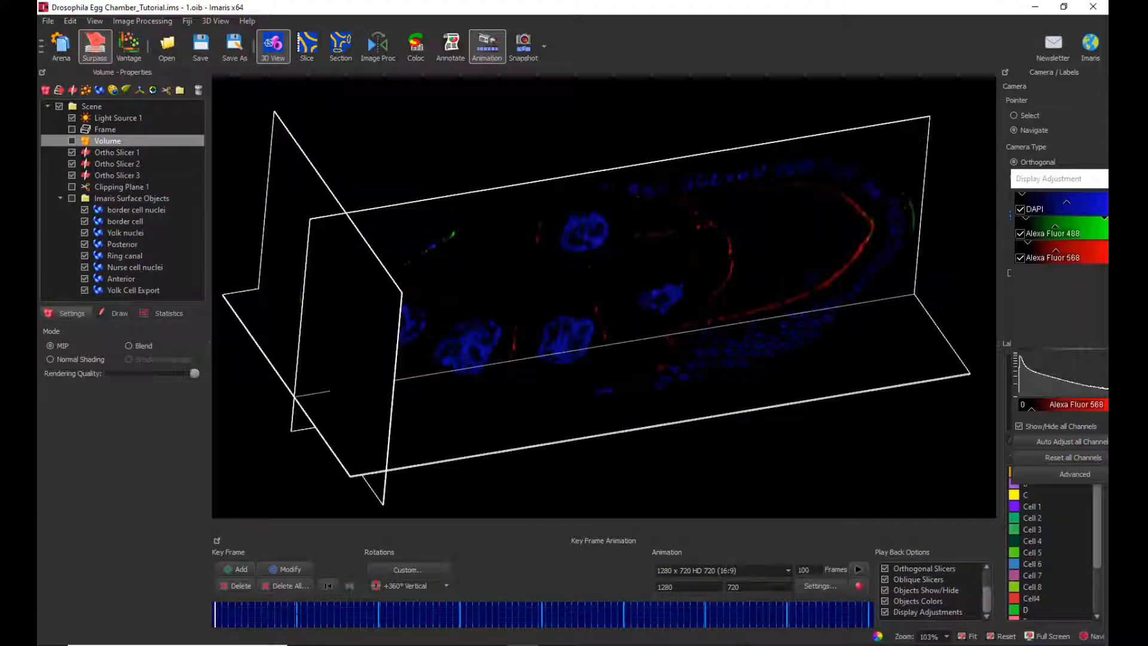
pyautogui.click(297, 614)
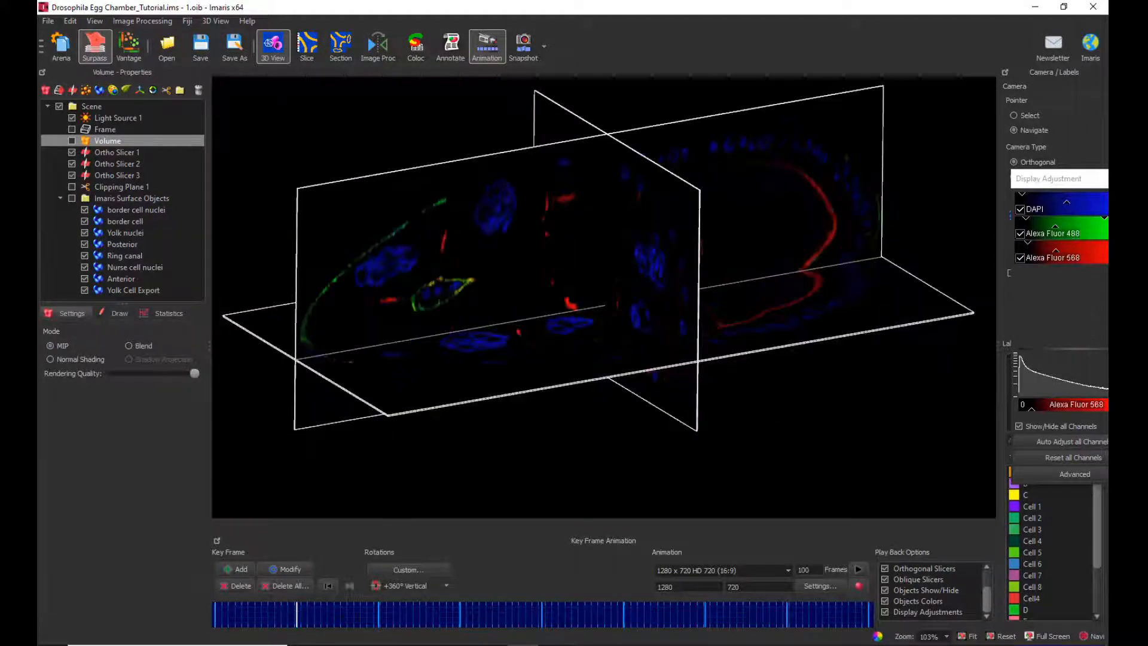
pyautogui.click(379, 614)
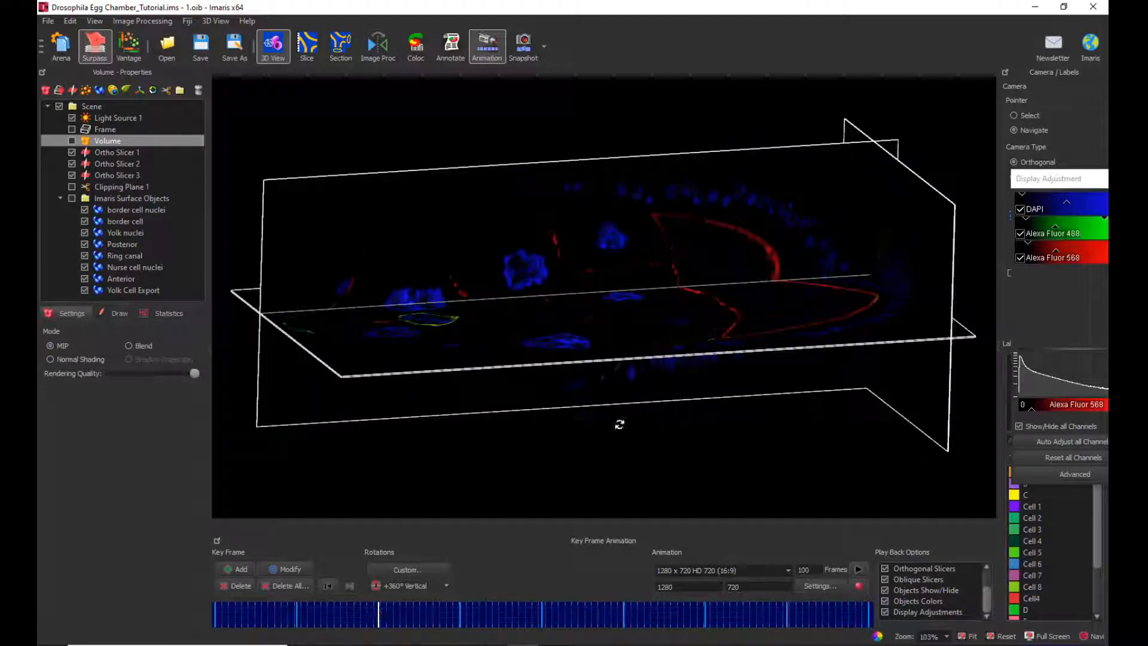
pyautogui.click(459, 616)
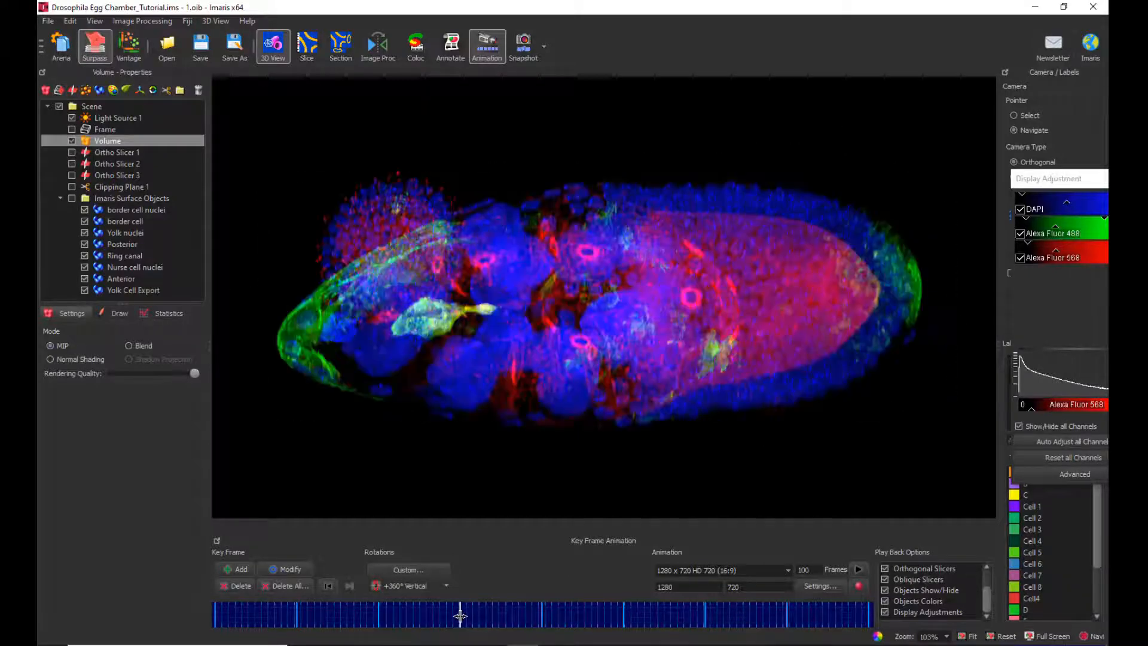
pyautogui.click(541, 614)
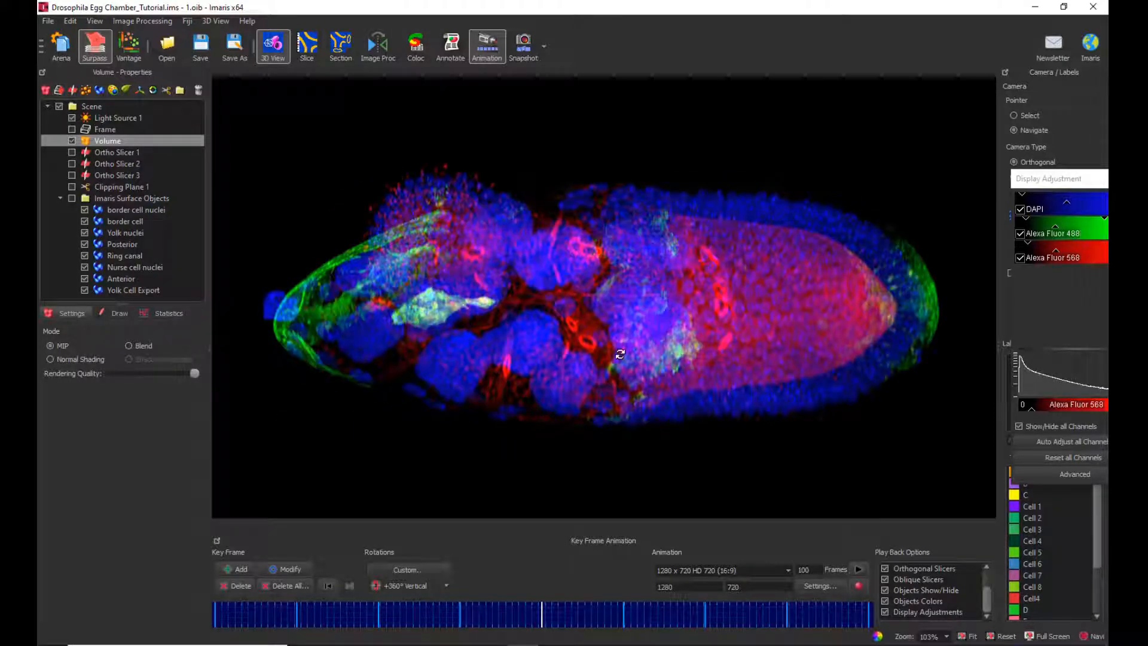
pyautogui.click(623, 614)
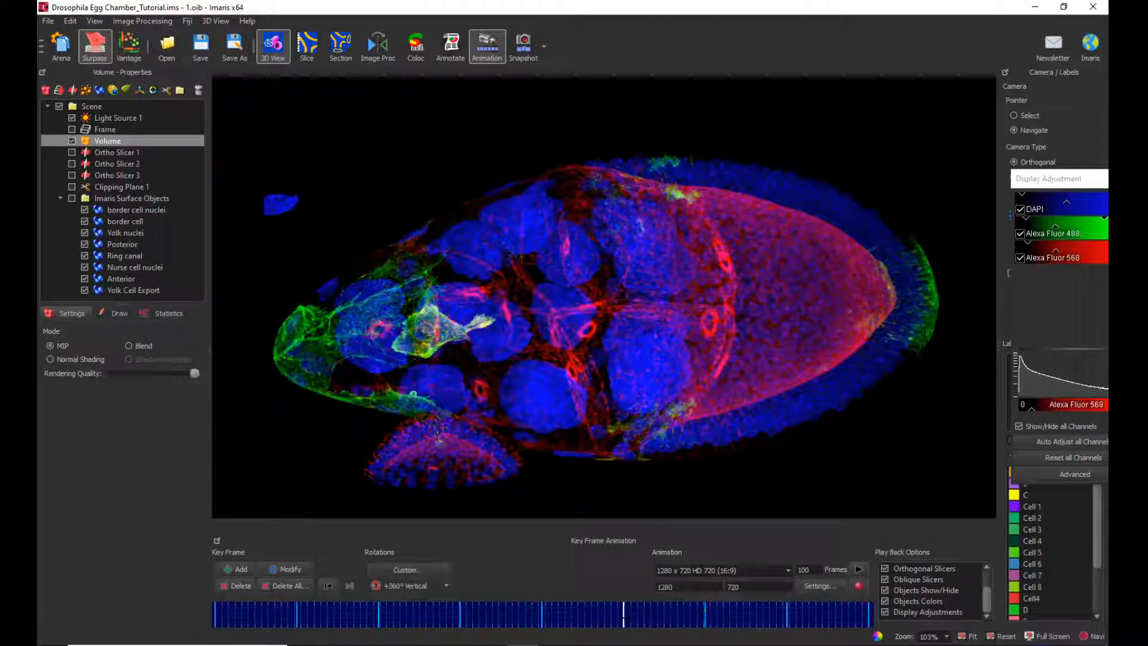
pyautogui.click(705, 612)
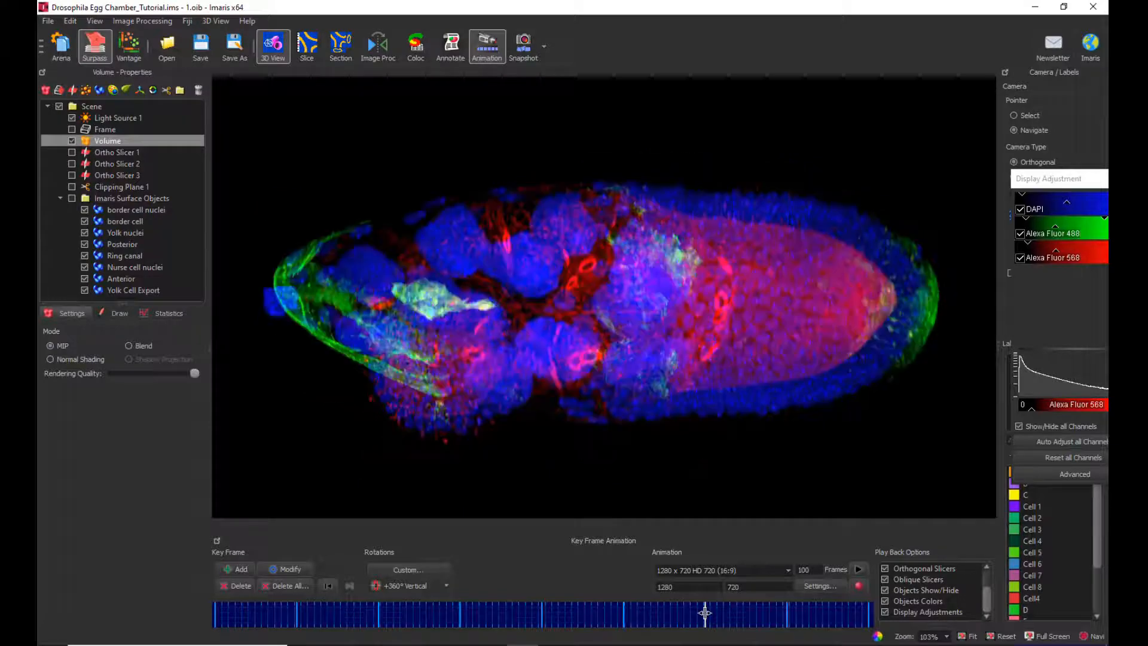
pyautogui.click(787, 614)
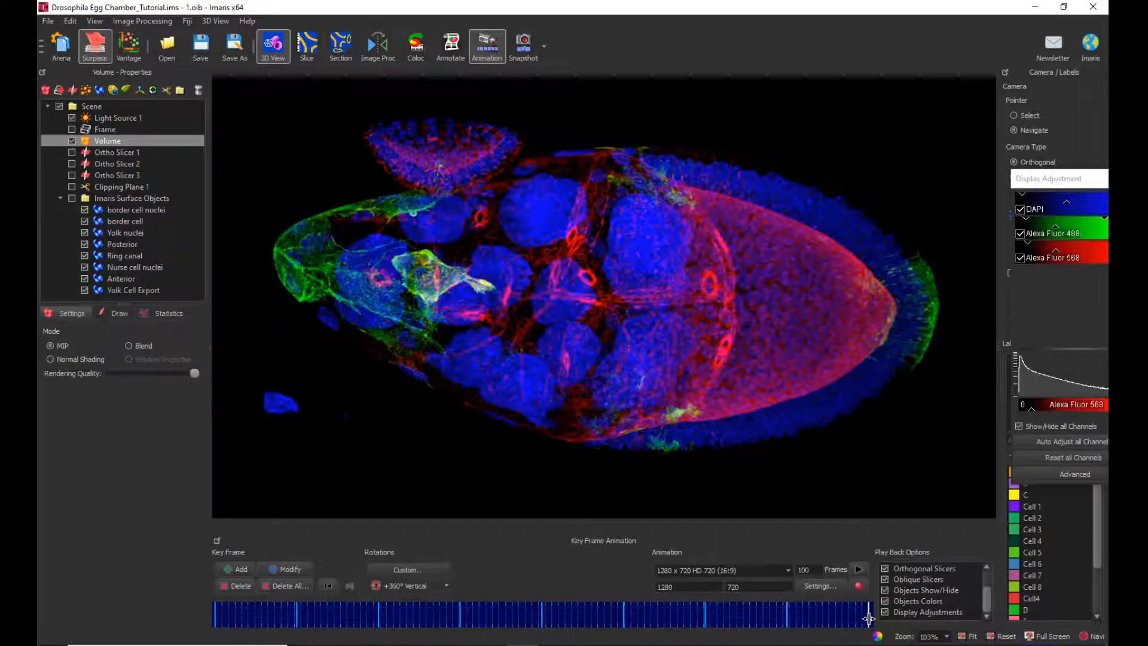
pyautogui.click(868, 618)
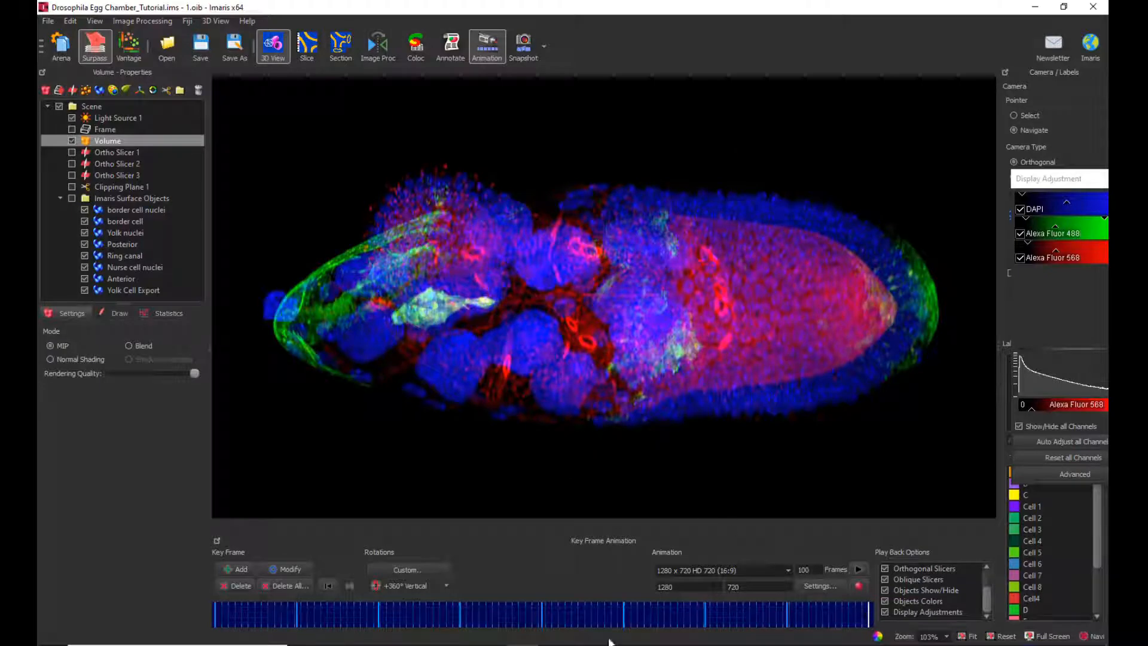
# Shift the fourth, third and second key frames toward the fifth one so that the slicer movement takes up more of the timeline
pyautogui.click(542, 613)
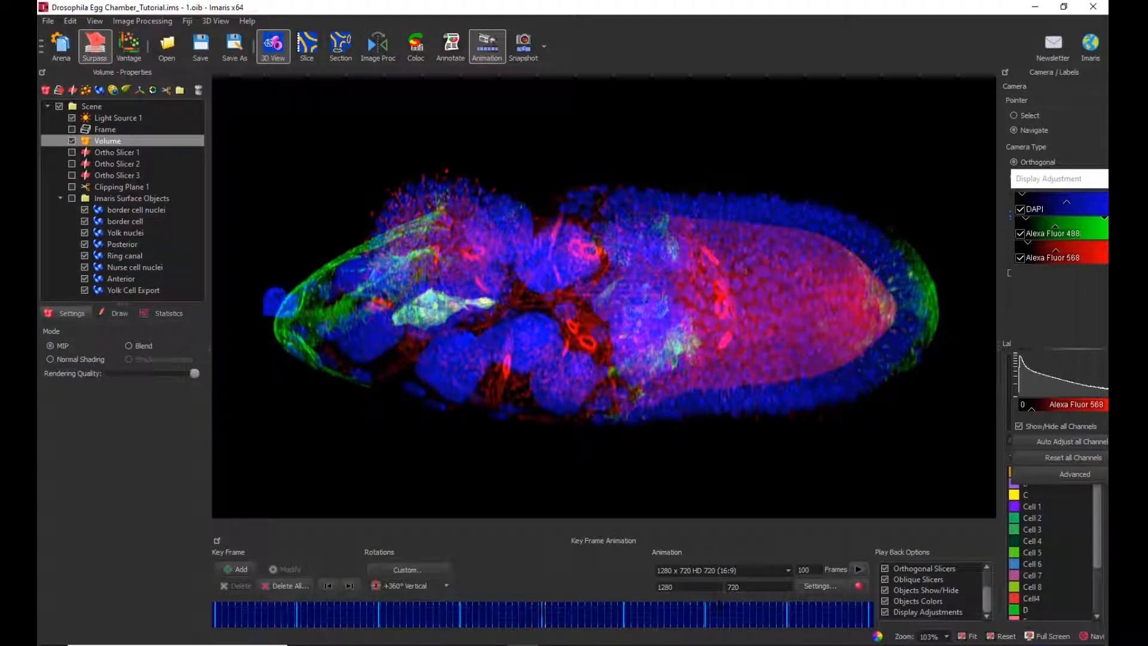
pyautogui.click(541, 611)
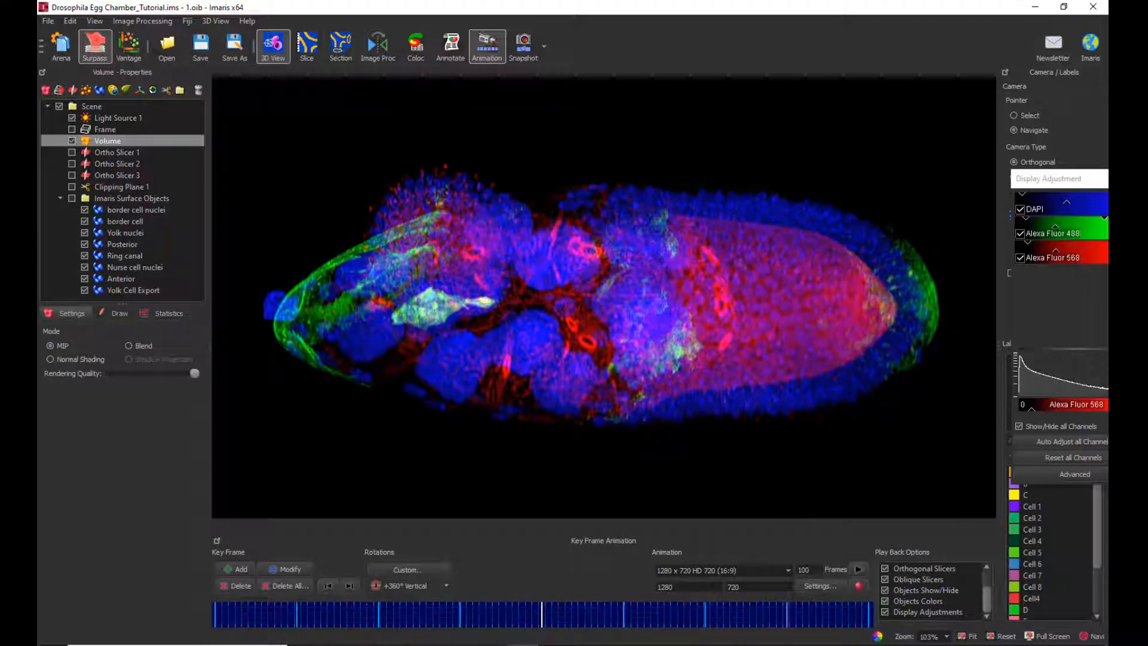
pyautogui.click(460, 610)
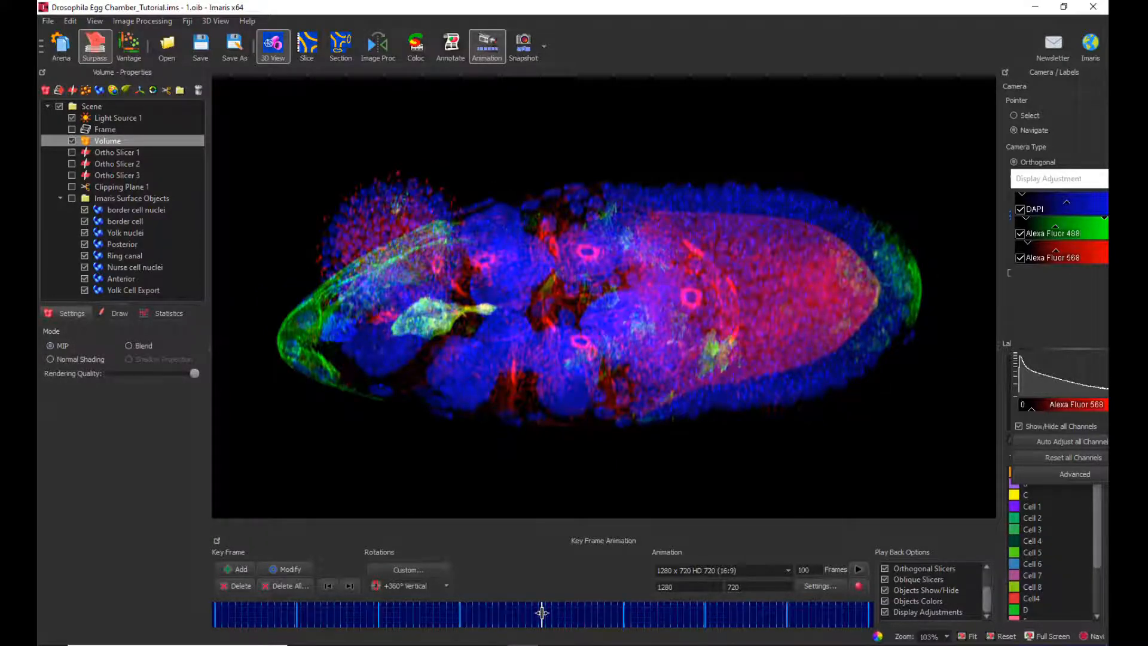
pyautogui.click(541, 612)
pyautogui.click(460, 611)
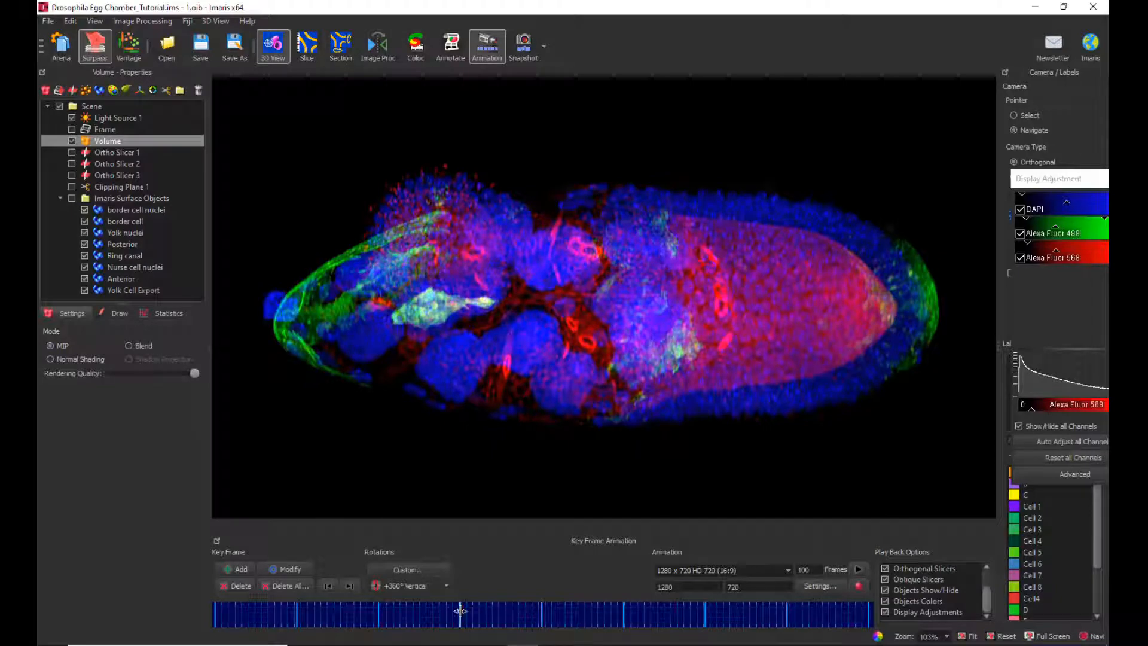
pyautogui.moveTo(460, 611); pyautogui.dragTo(527, 613)
pyautogui.moveTo(378, 612); pyautogui.dragTo(507, 615)
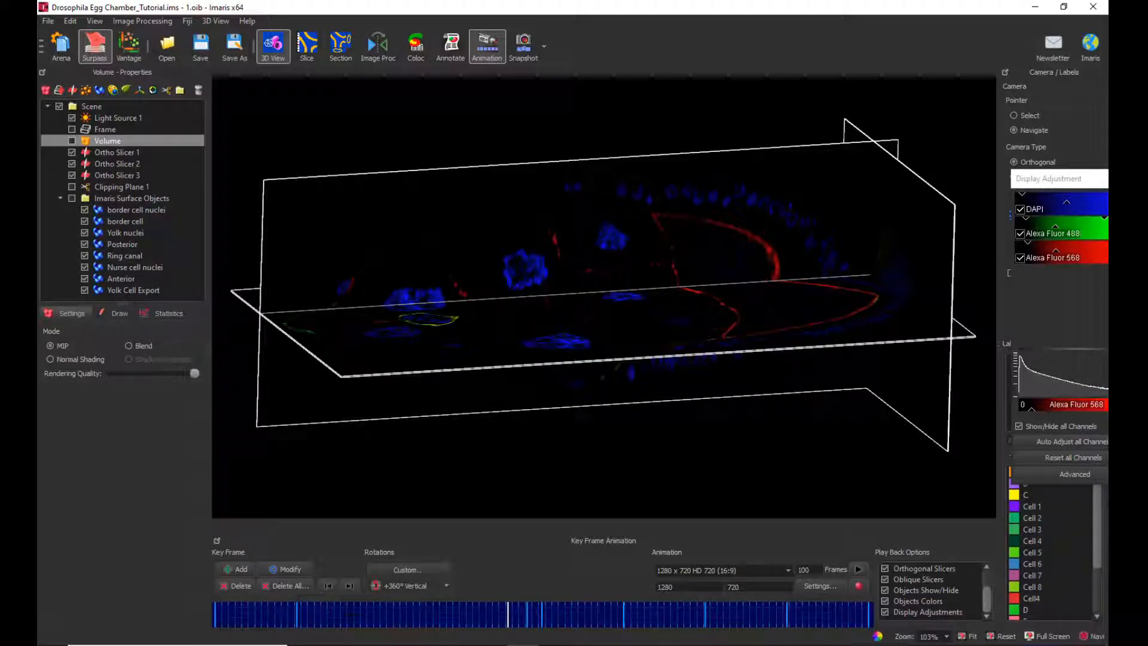
pyautogui.moveTo(296, 614); pyautogui.dragTo(362, 615)
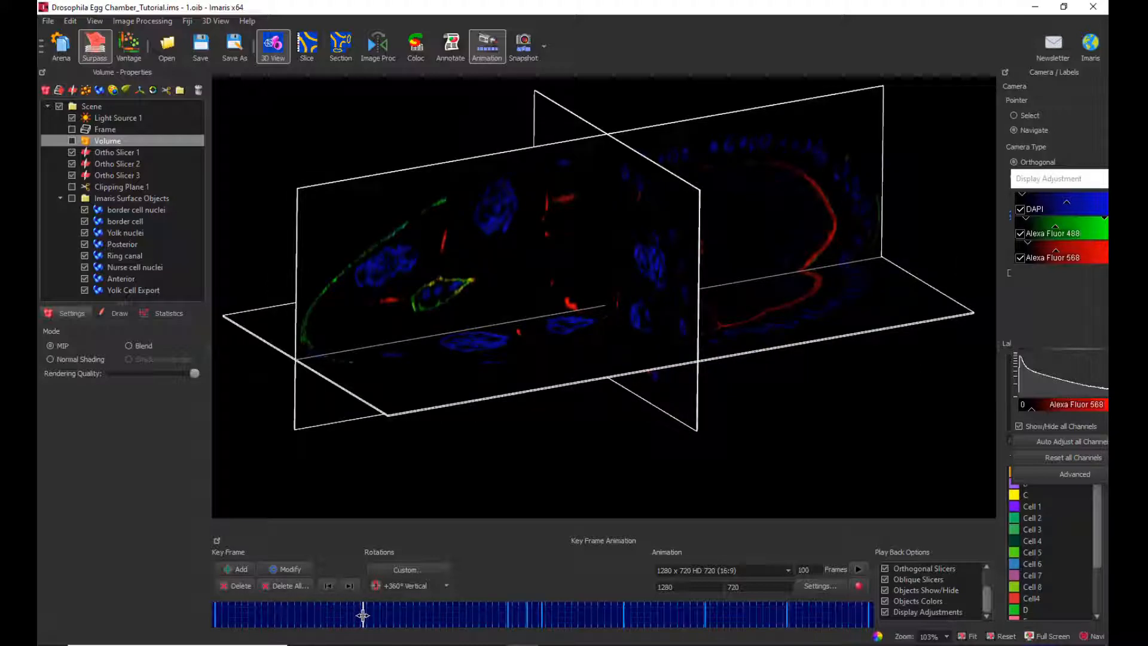
# Play the retimed animation from the first key frame and stop it
pyautogui.click(215, 614)
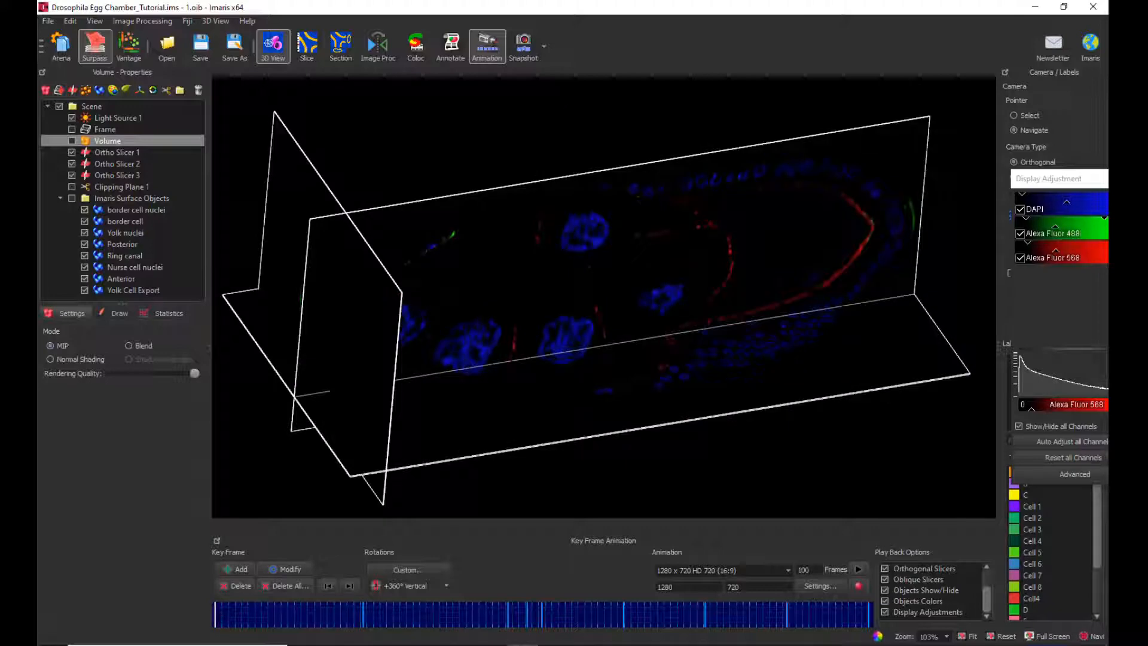
pyautogui.click(859, 569)
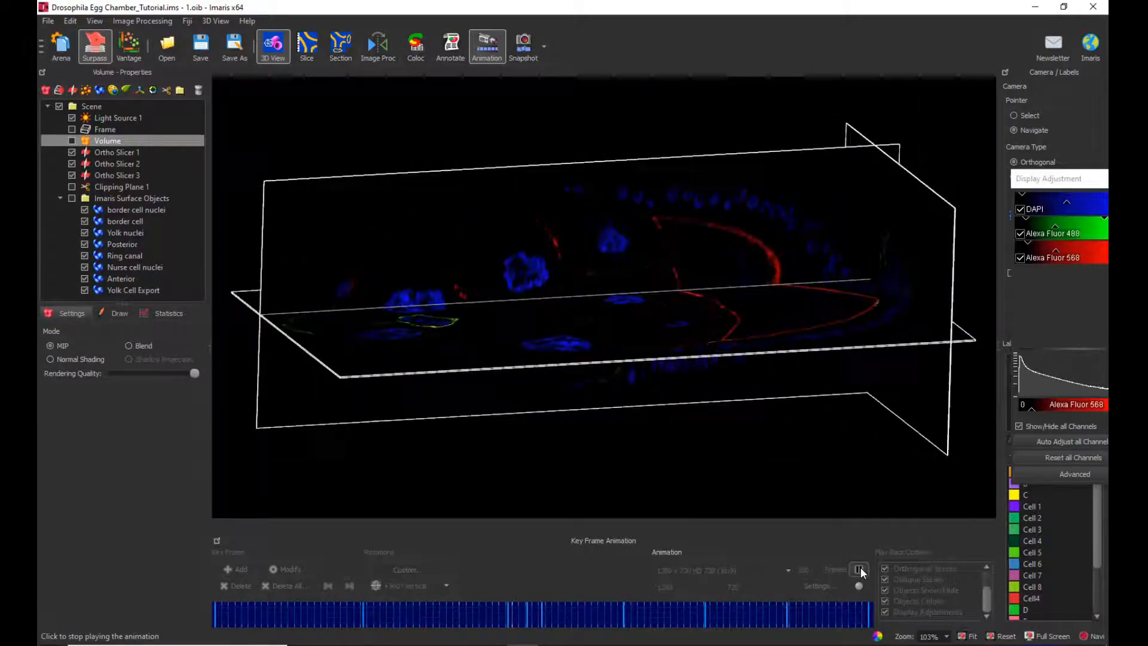
pyautogui.click(858, 569)
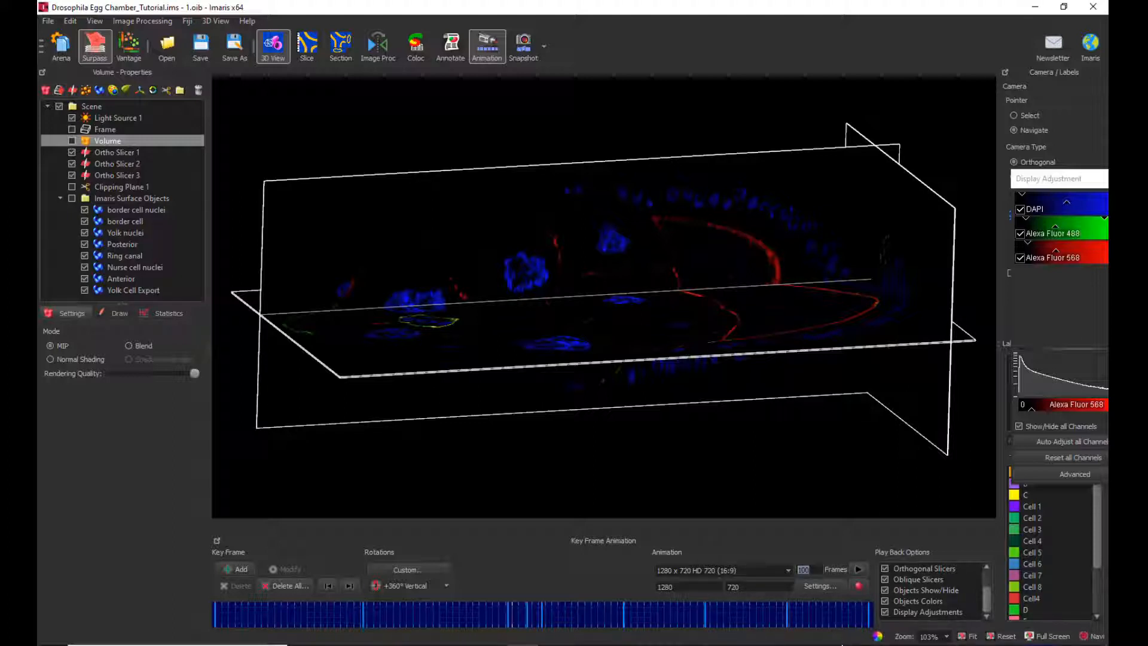
# Set the animation length to 240 frames and review the available movie file types in the export dialog without saving
pyautogui.write('240')
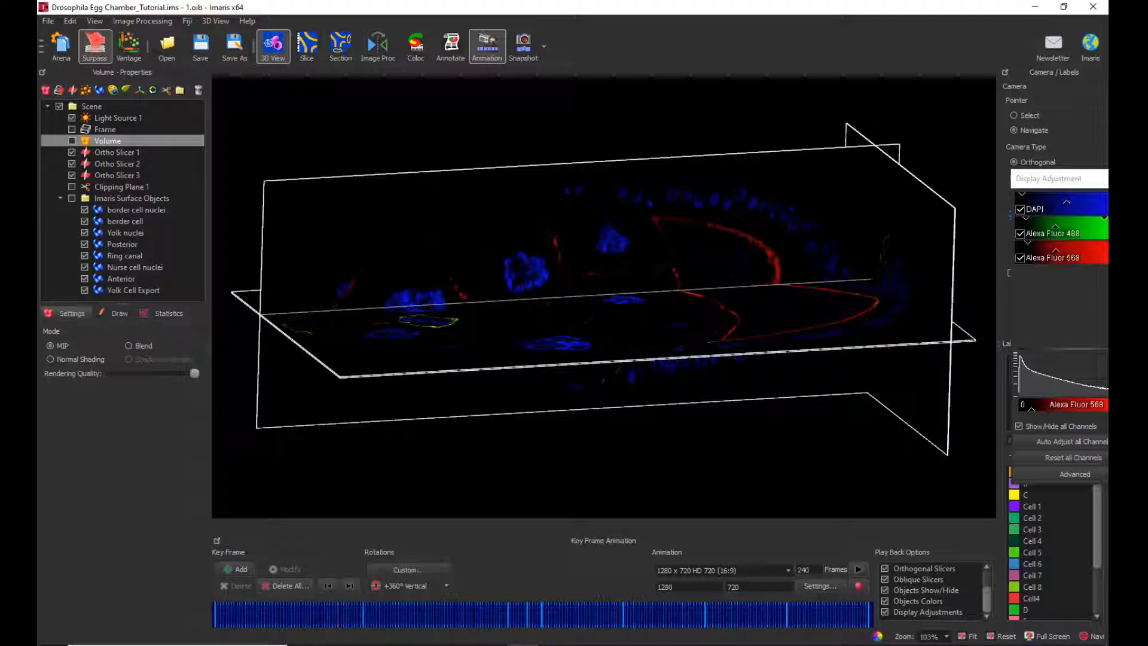
pyautogui.click(859, 586)
pyautogui.click(860, 586)
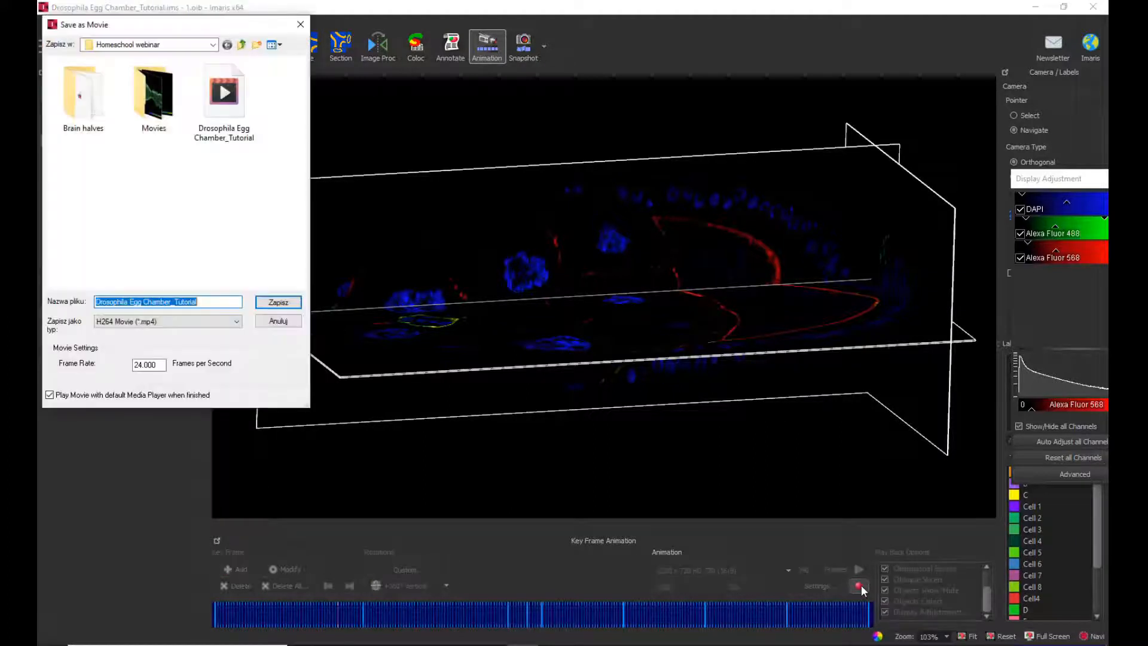
pyautogui.click(237, 322)
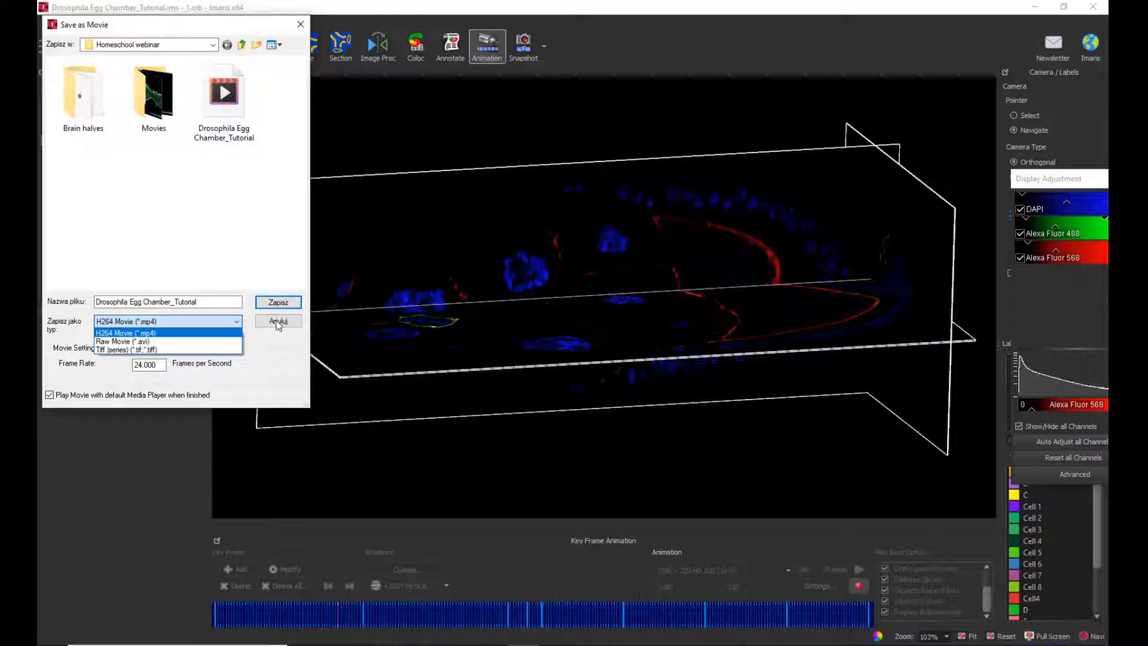
pyautogui.click(278, 325)
pyautogui.click(277, 323)
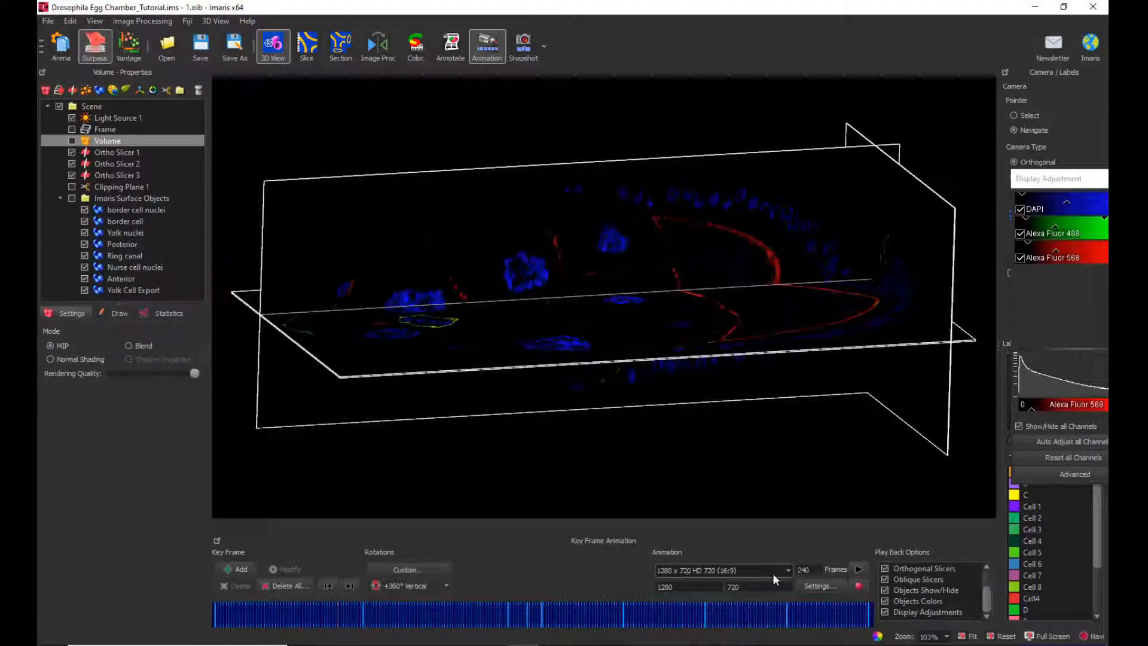
pyautogui.click(799, 568)
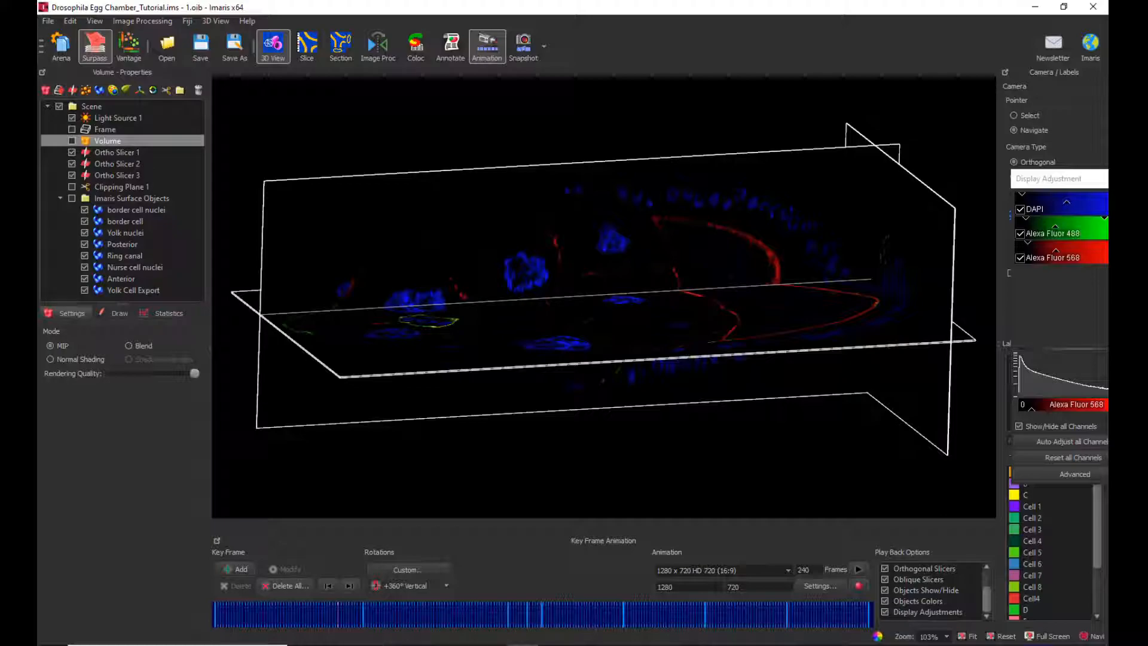
# Open the example movie "Clipping plane objects rotation" from the Movies folder, scrub through it, and close it
pyautogui.click(366, 644)
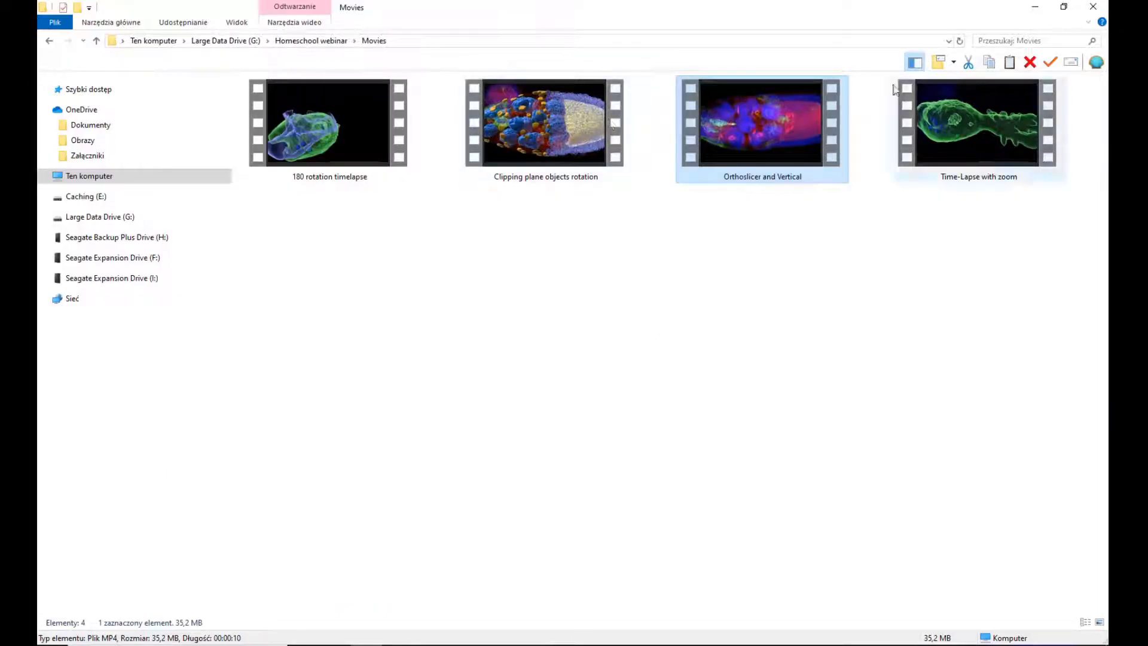
pyautogui.doubleClick(561, 144)
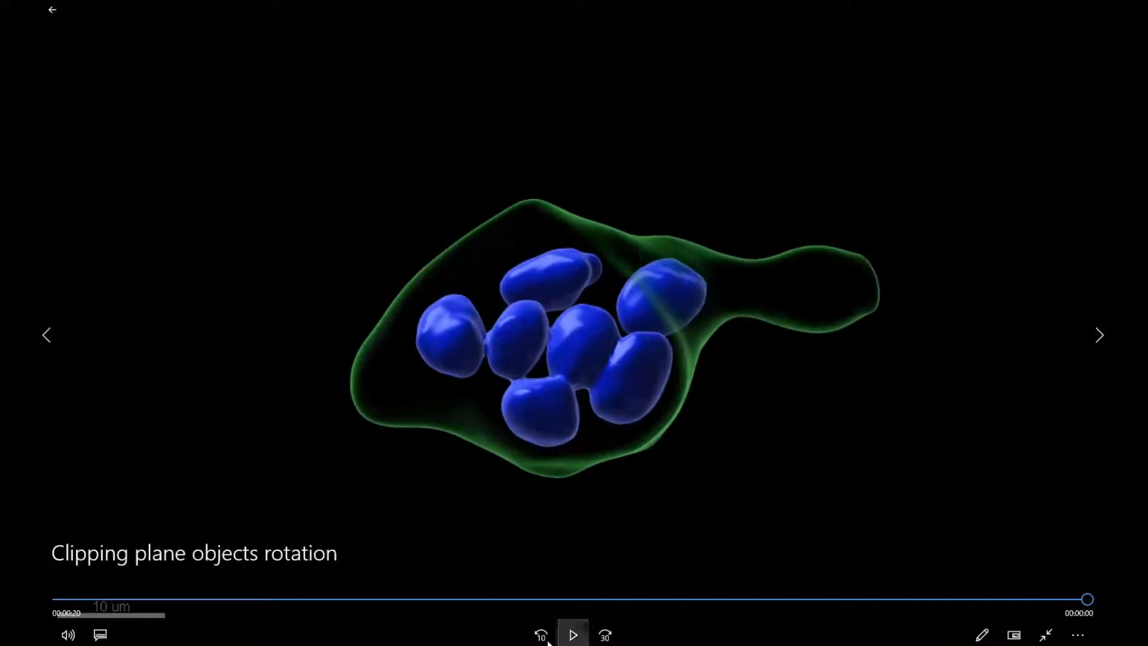
pyautogui.moveTo(1085, 597); pyautogui.dragTo(406, 645)
pyautogui.moveTo(400, 598); pyautogui.dragTo(1087, 599)
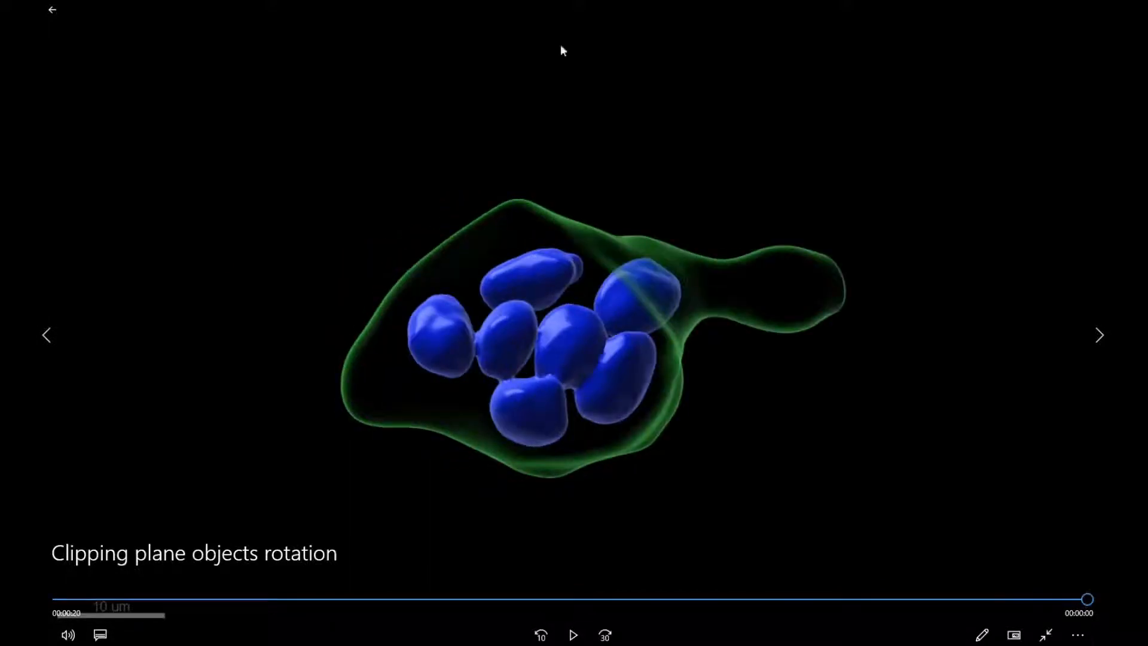
pyautogui.click(1046, 634)
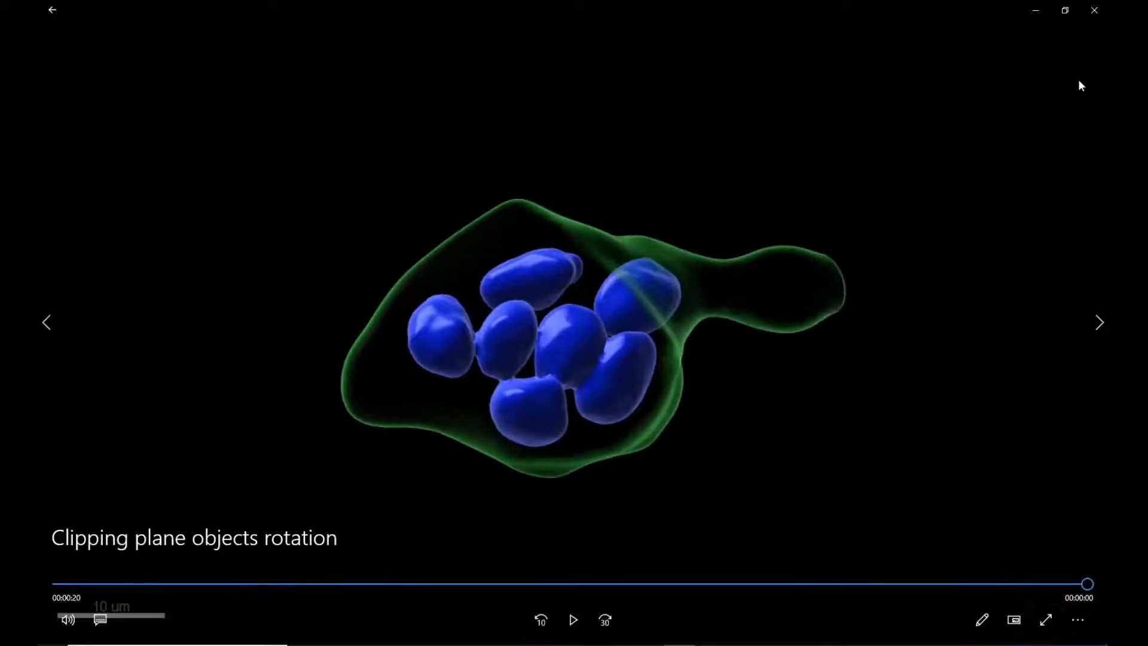
pyautogui.click(1095, 16)
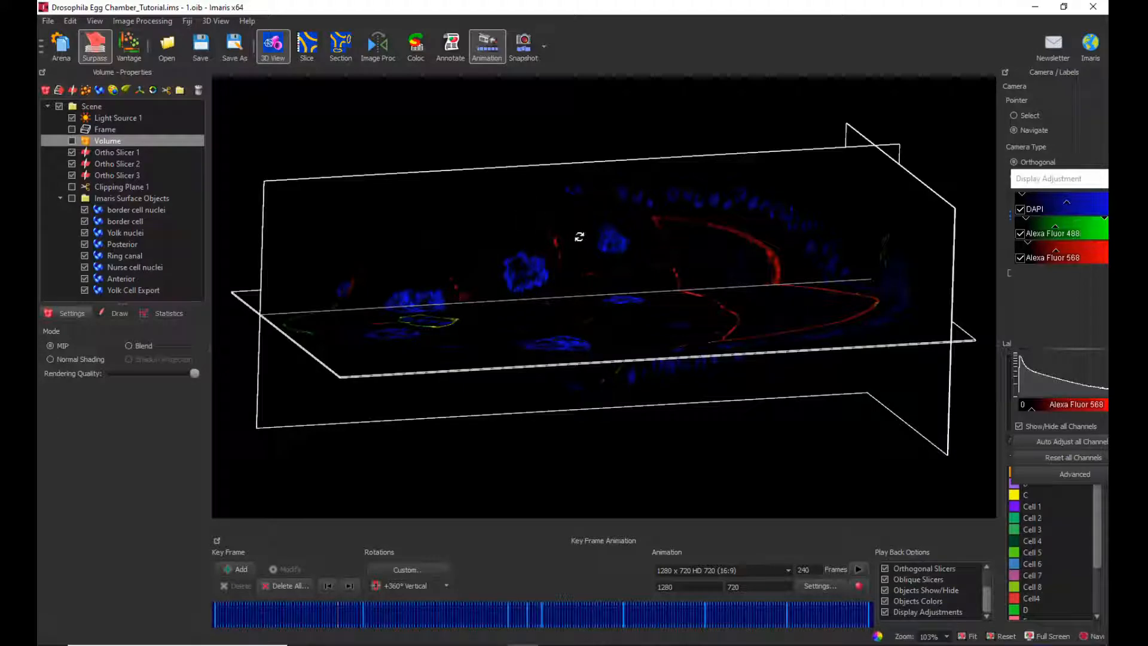
# Delete all key frames of the current animation
pyautogui.click(281, 584)
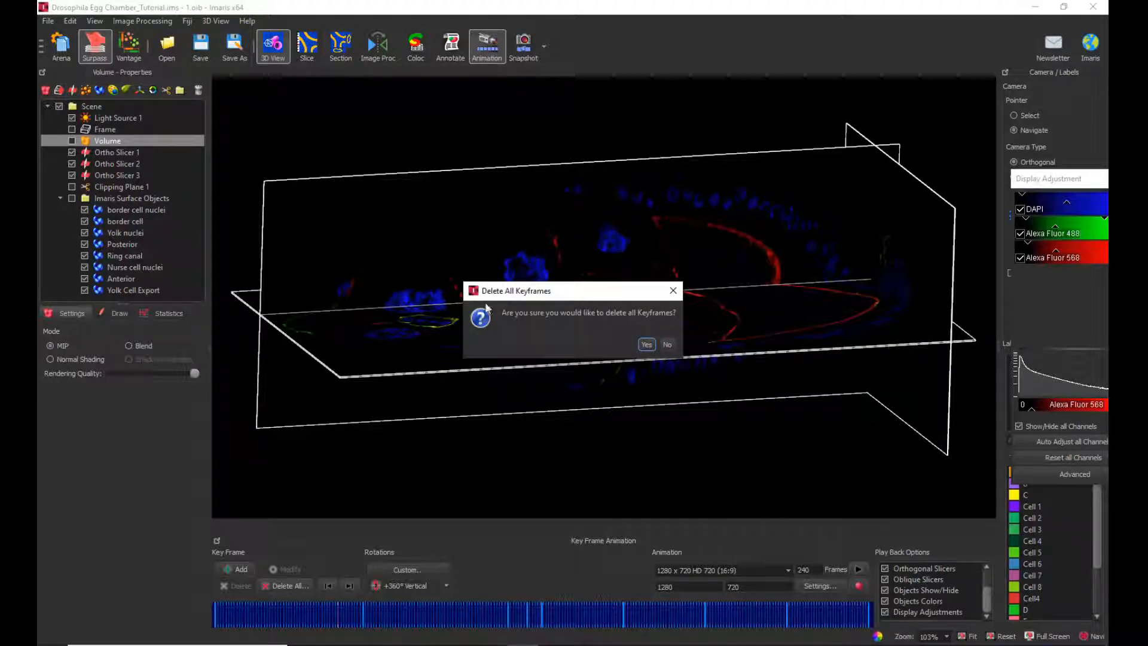
pyautogui.click(647, 345)
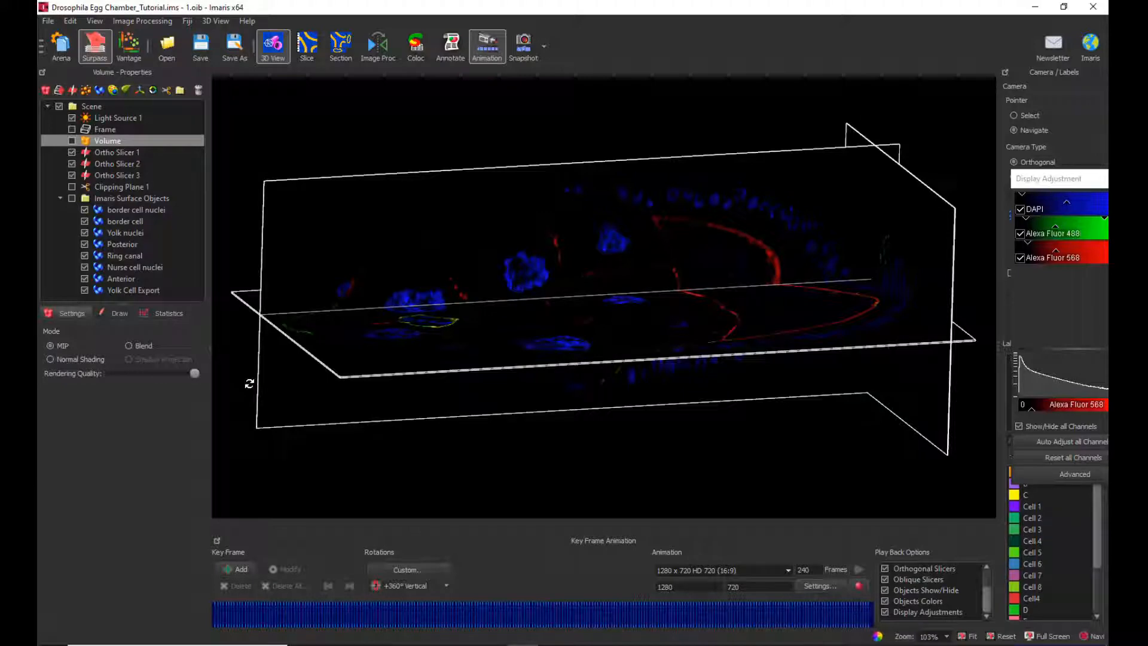
# Hide the three ortho slicers and show the Volume, the Imaris Surface Objects group and Clipping Plane 1
pyautogui.moveTo(608, 187); pyautogui.dragTo(476, 235)
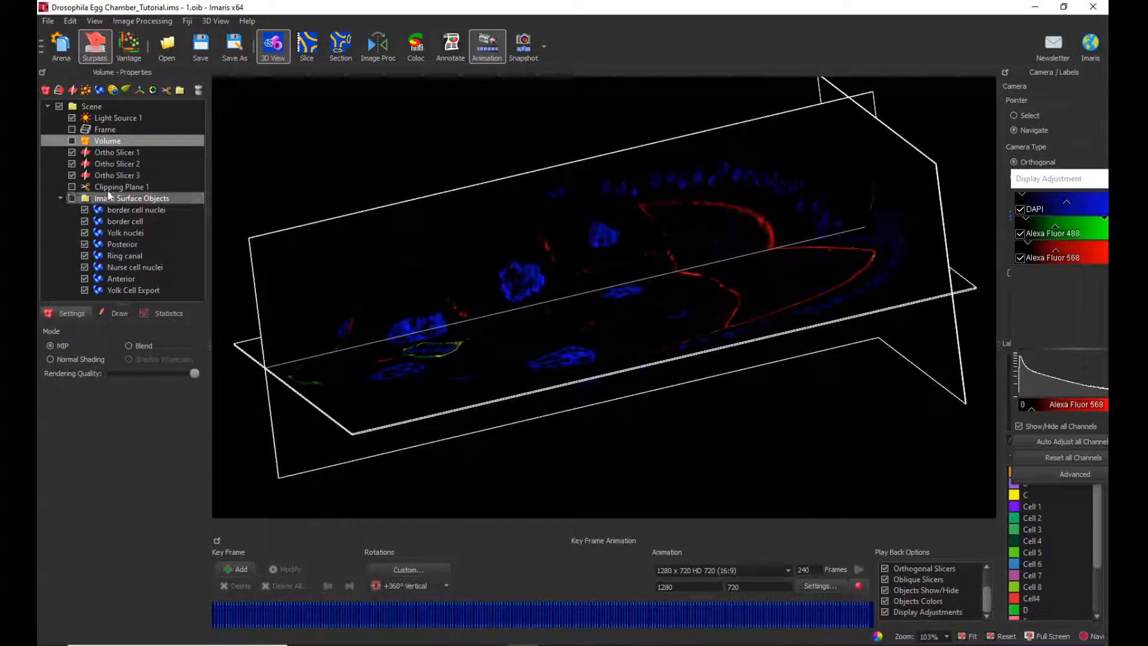
pyautogui.click(71, 153)
pyautogui.click(71, 164)
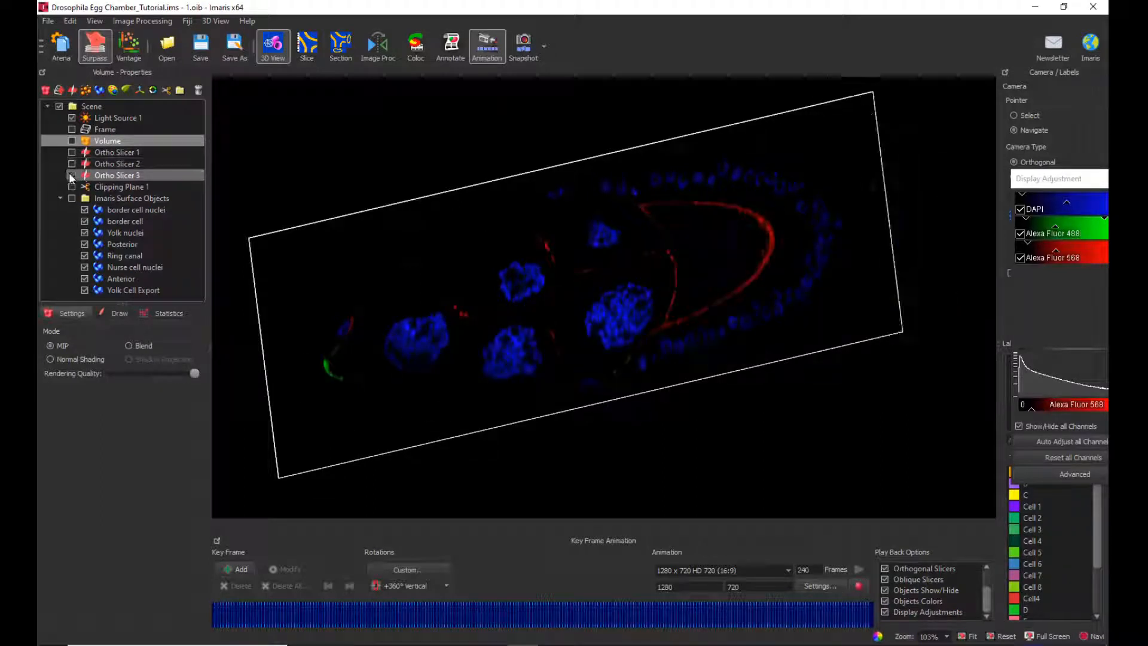
pyautogui.click(71, 175)
pyautogui.click(72, 141)
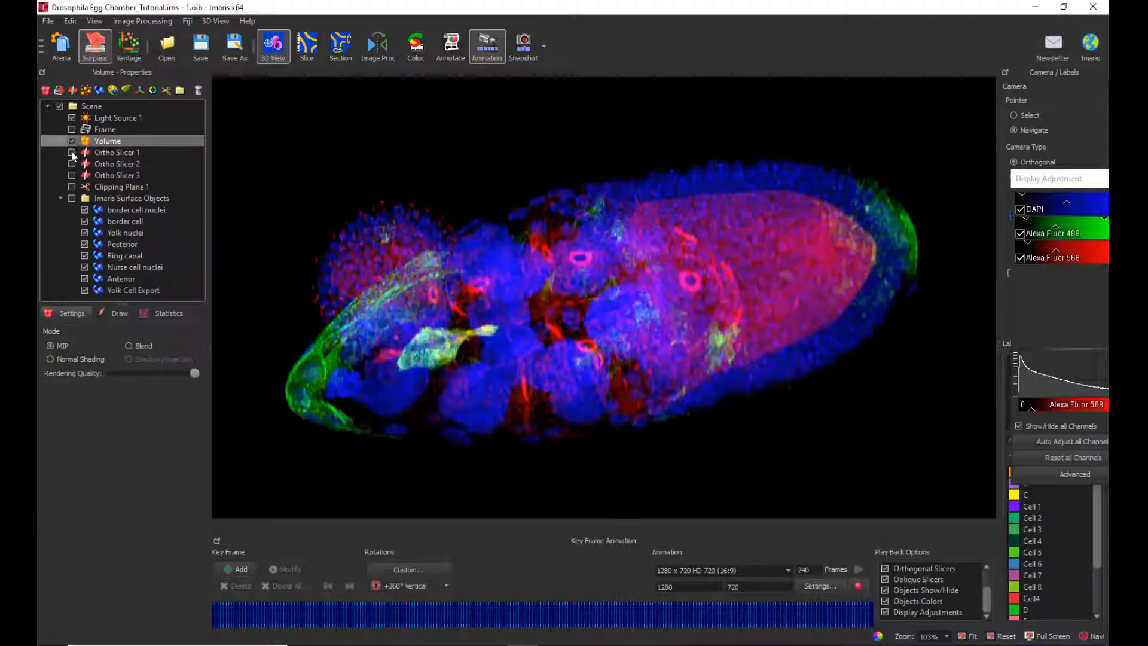
pyautogui.click(71, 198)
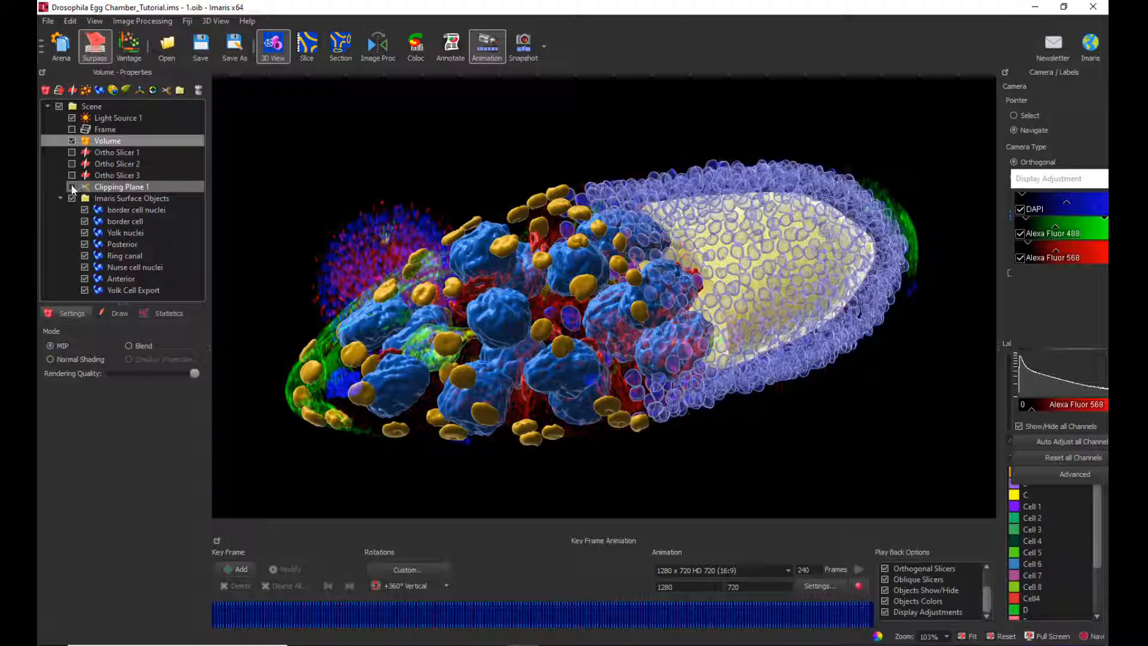
pyautogui.click(72, 186)
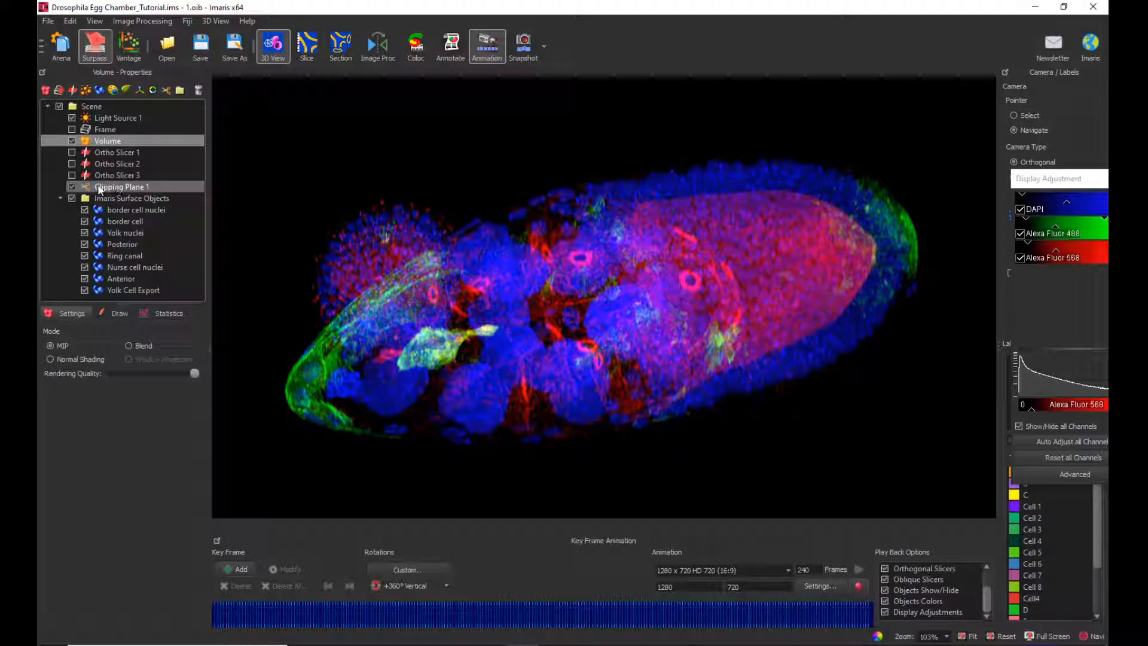
# Show the frame of Clipping Plane 1 and shift the plane slightly with its manipulator
pyautogui.click(111, 187)
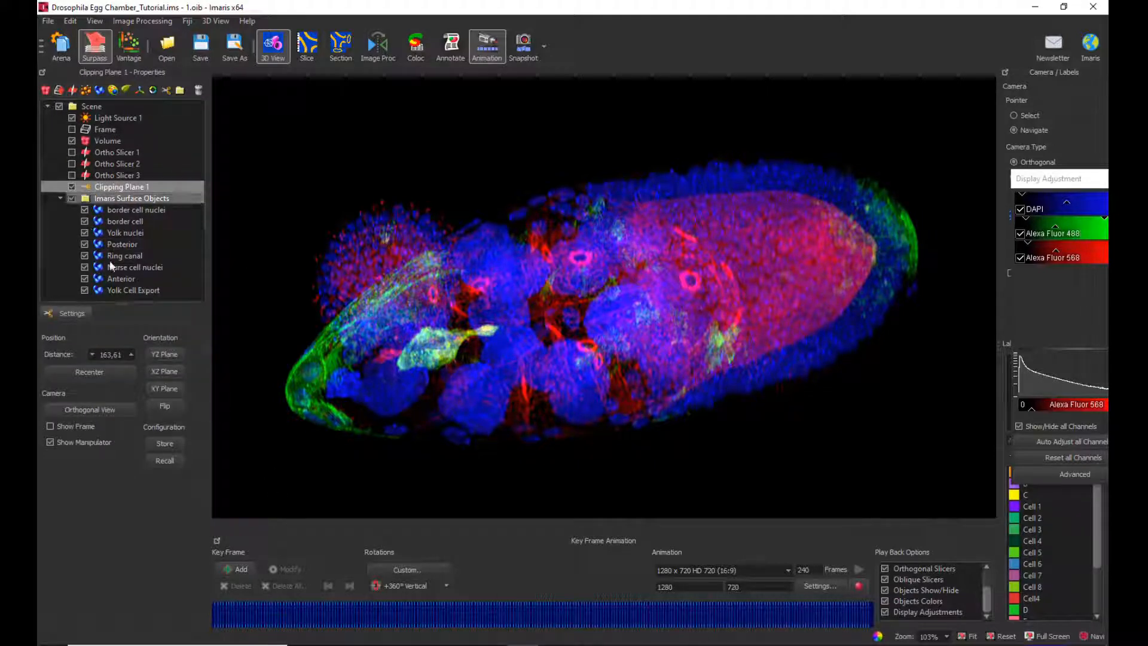
pyautogui.click(50, 425)
pyautogui.press('Escape')
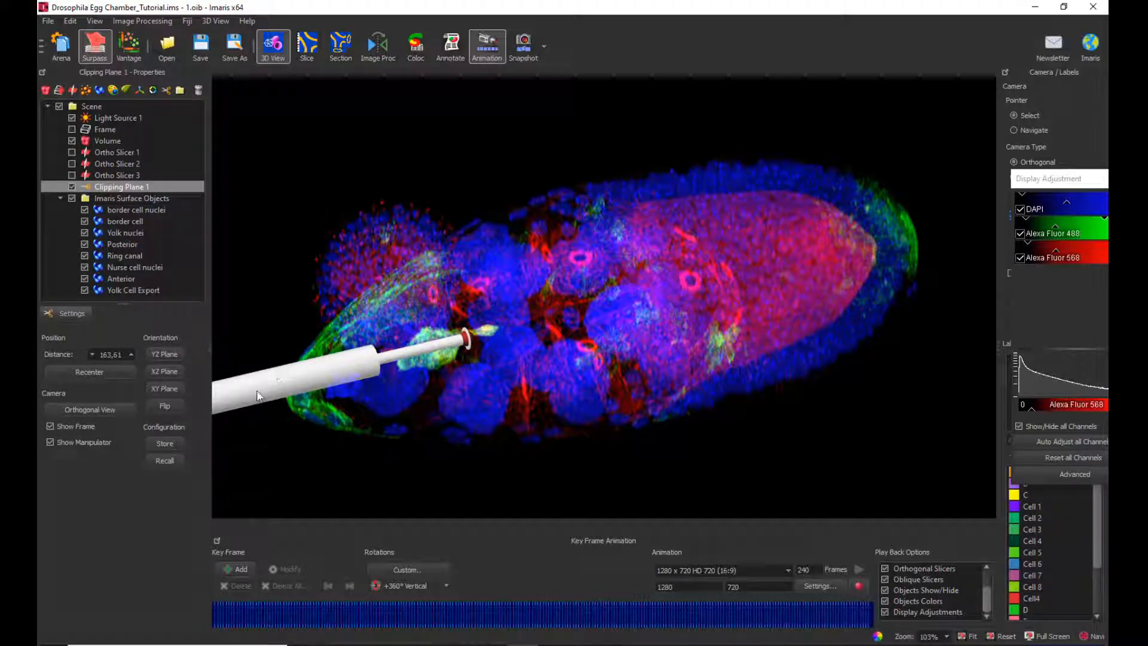
pyautogui.moveTo(280, 385); pyautogui.dragTo(231, 372)
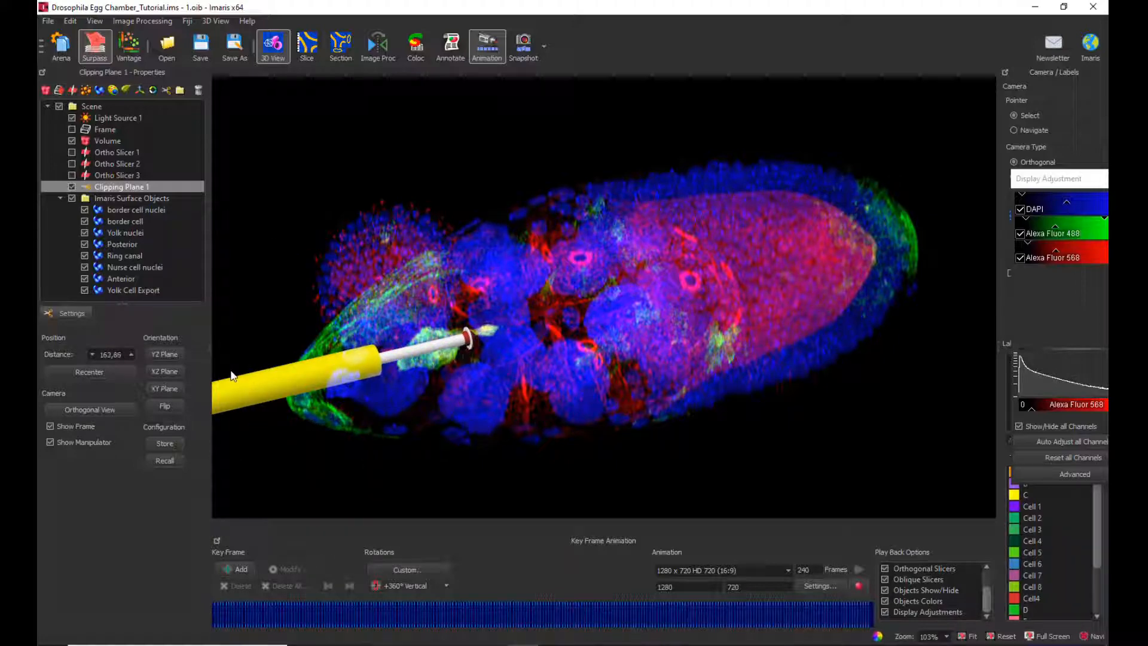
pyautogui.press('Escape')
pyautogui.moveTo(553, 410); pyautogui.dragTo(606, 369)
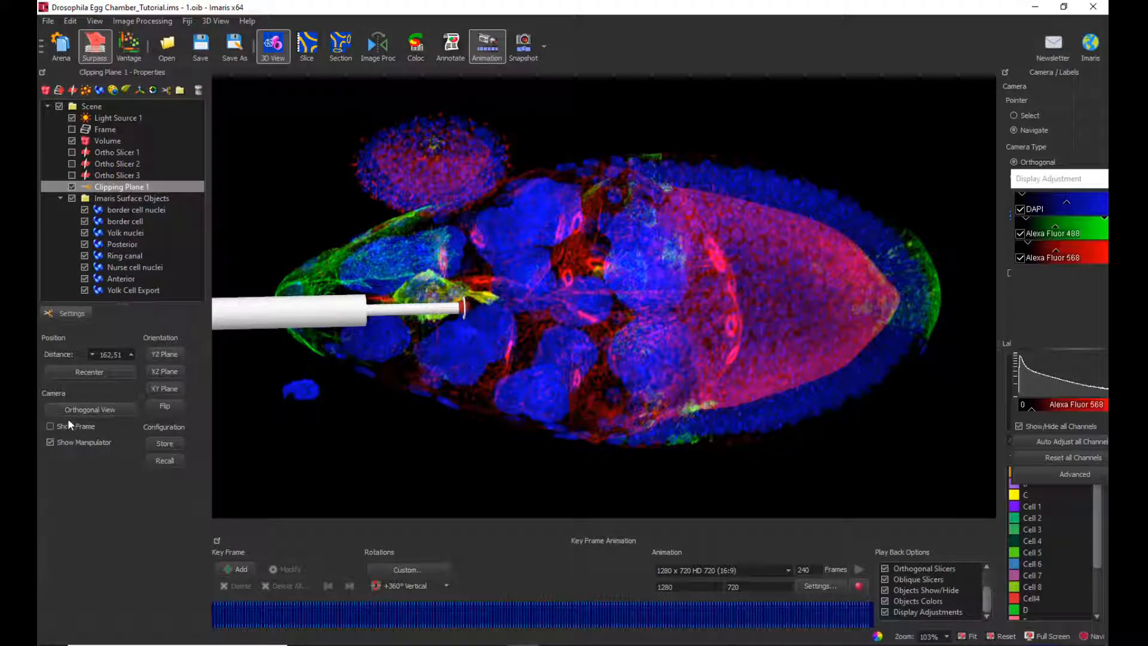
# Slide Clipping Plane 1 into the egg chamber's pointed end, hide its frame, and return the plane to a distance of about 155,94
pyautogui.press('Escape')
pyautogui.moveTo(290, 318); pyautogui.dragTo(399, 311)
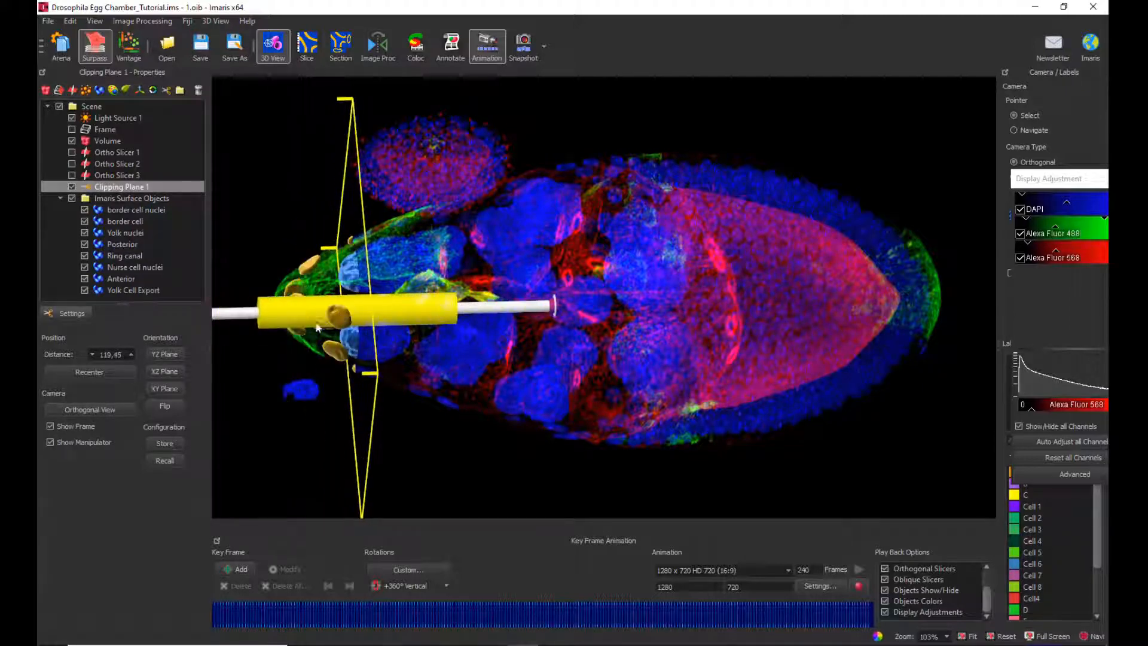
pyautogui.click(50, 426)
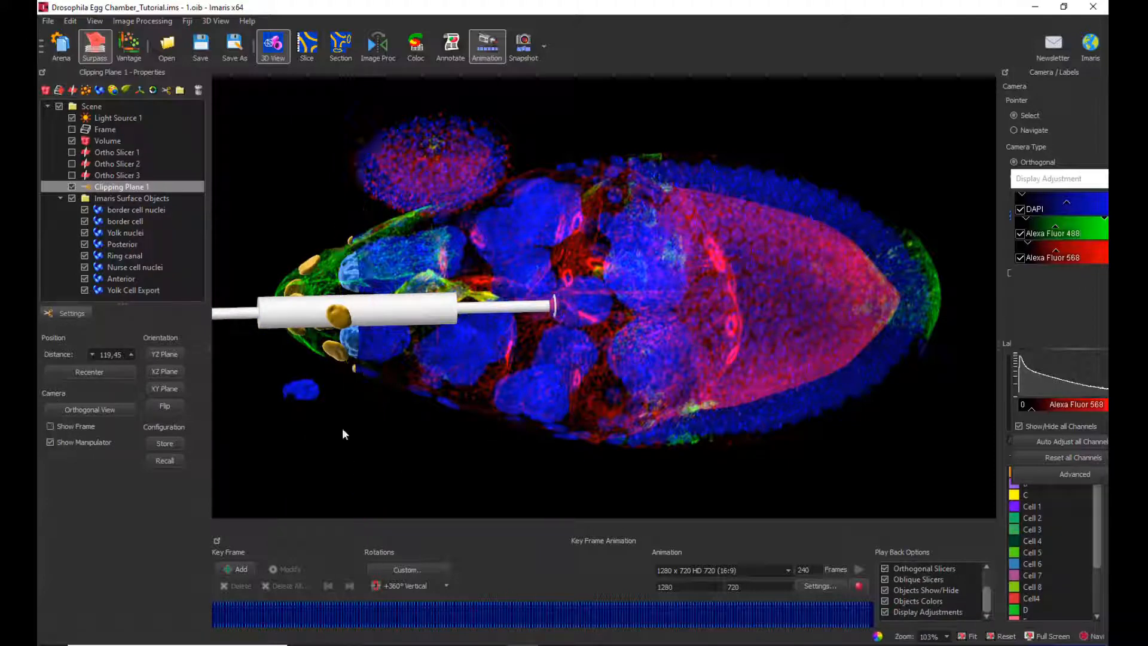
pyautogui.moveTo(368, 312)
pyautogui.mouseDown()
pyautogui.moveTo(315, 310)
pyautogui.moveTo(350, 310)
pyautogui.mouseUp()
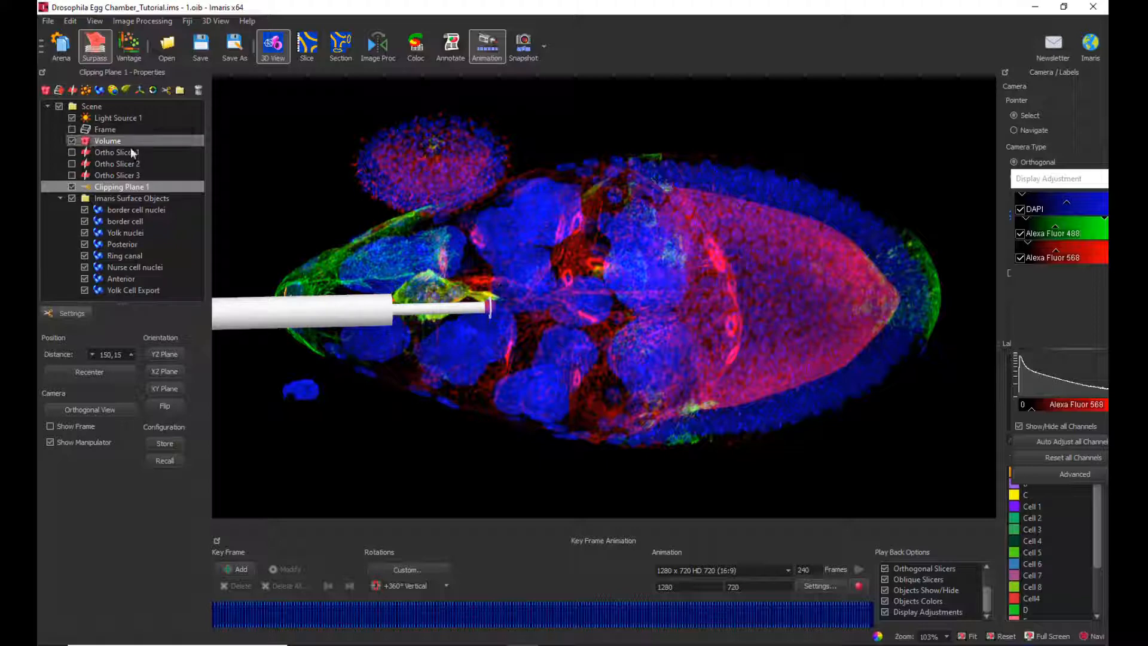
pyautogui.moveTo(350, 311); pyautogui.dragTo(345, 310)
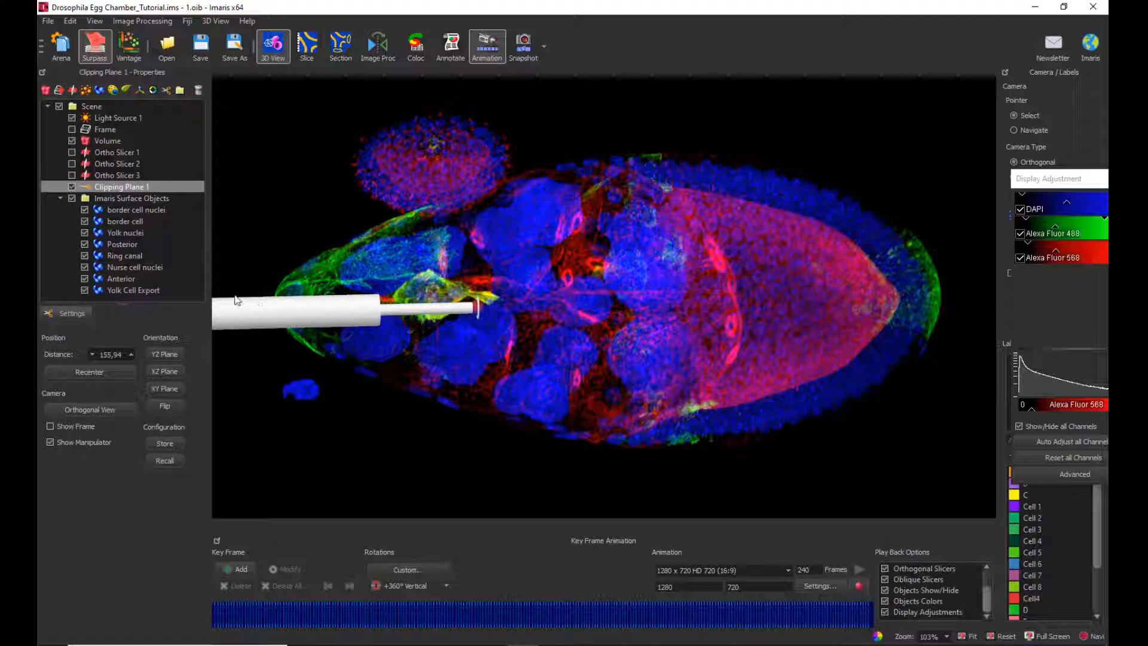
# Reframe the Volume so it fills the view and add a +360° Vertical rotation to the empty timeline
pyautogui.click(98, 140)
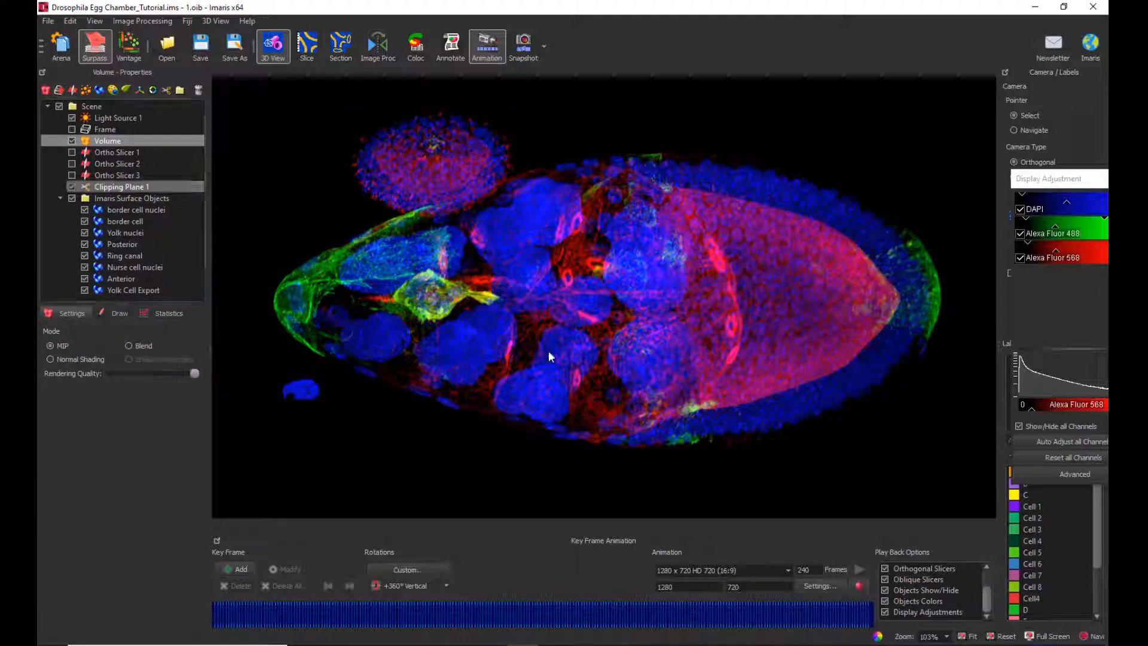
pyautogui.press('Escape')
pyautogui.moveTo(674, 400); pyautogui.dragTo(658, 404)
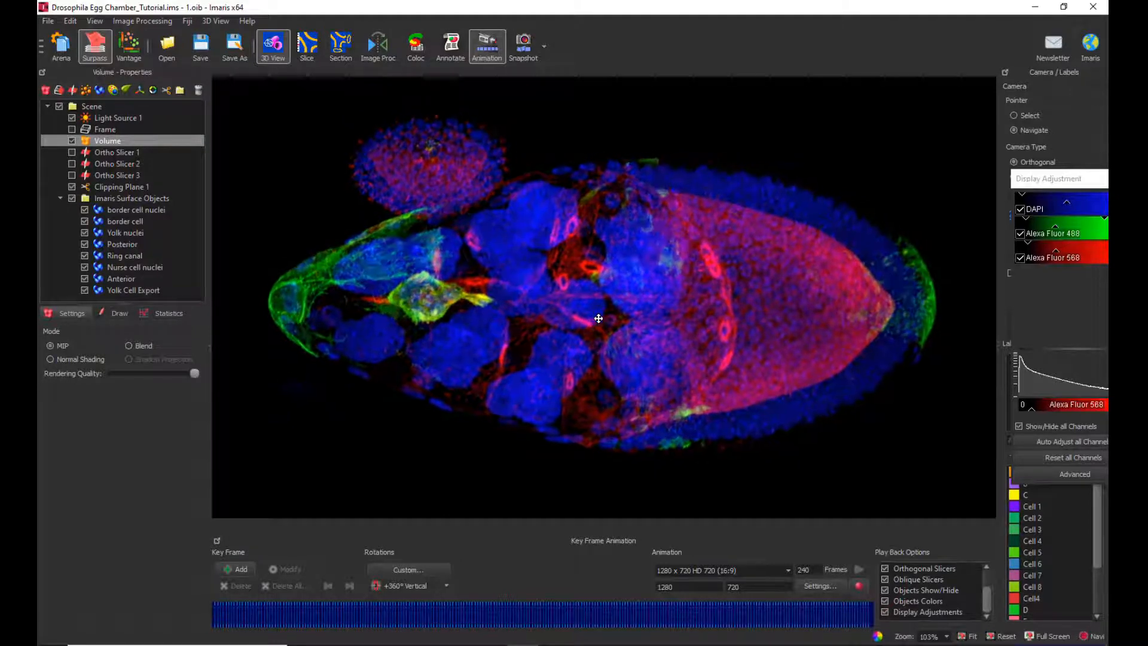
pyautogui.scroll(2, 605, 318)
pyautogui.moveTo(603, 314); pyautogui.dragTo(618, 313, button='right')
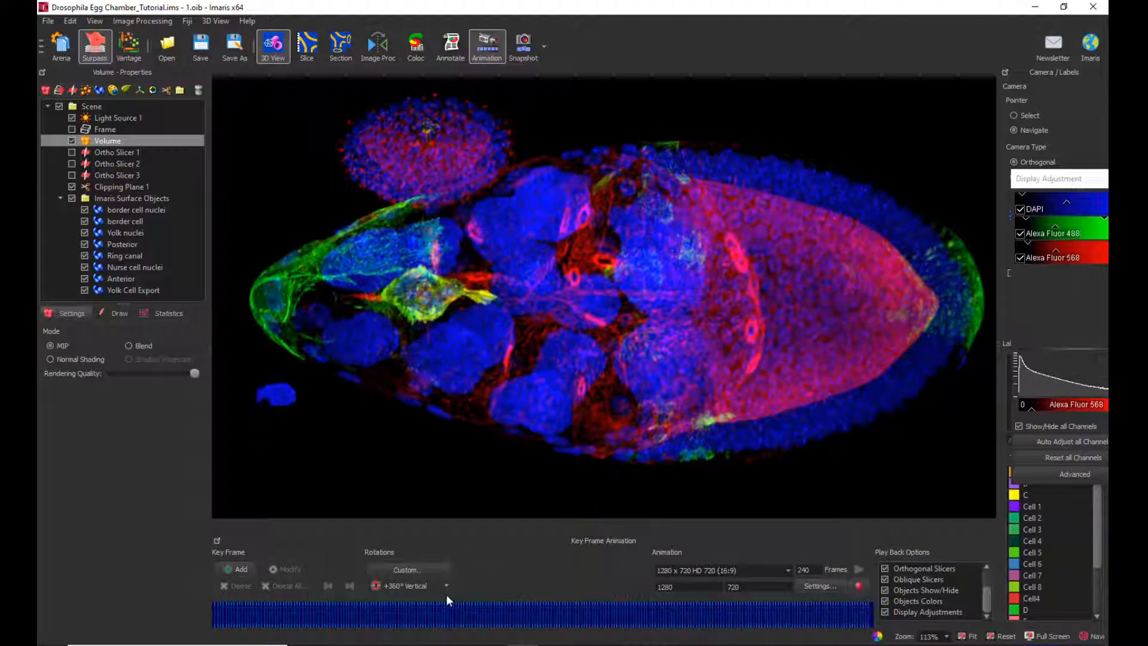
pyautogui.click(393, 586)
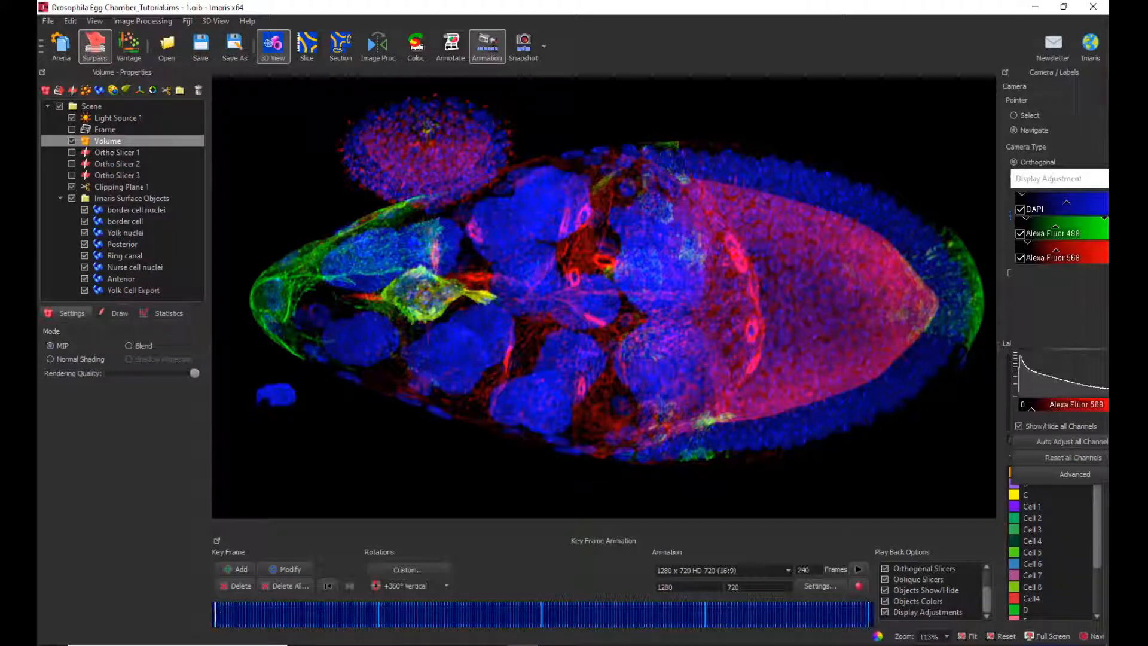
# Examine the rotation's key frames in order from the second one to the last
pyautogui.click(379, 612)
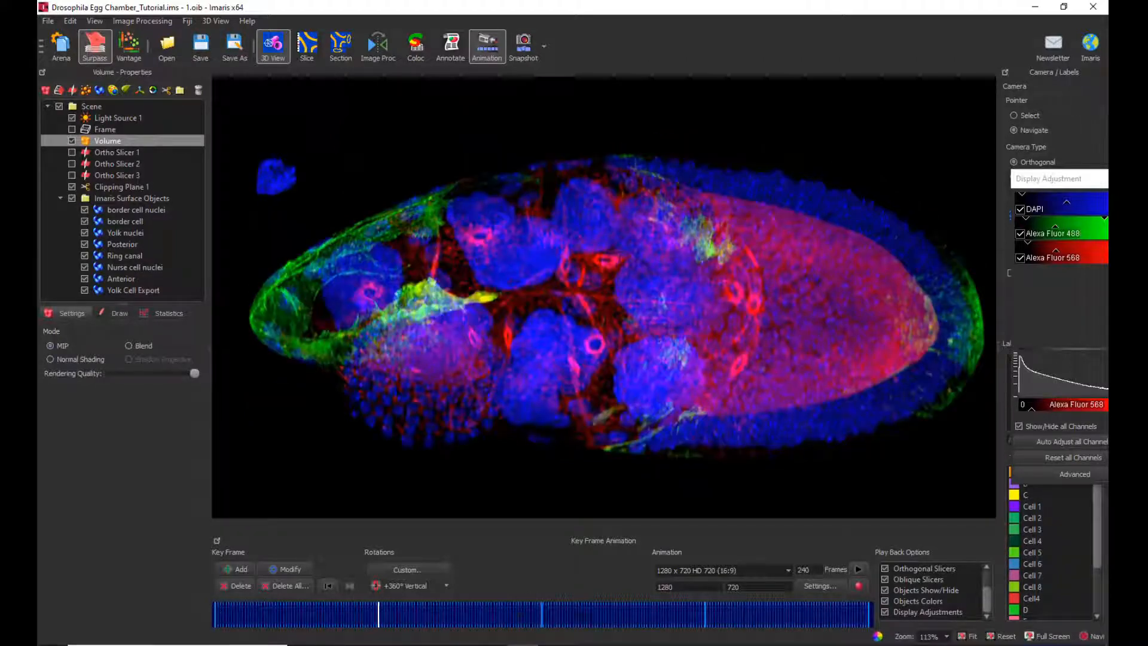
pyautogui.click(541, 612)
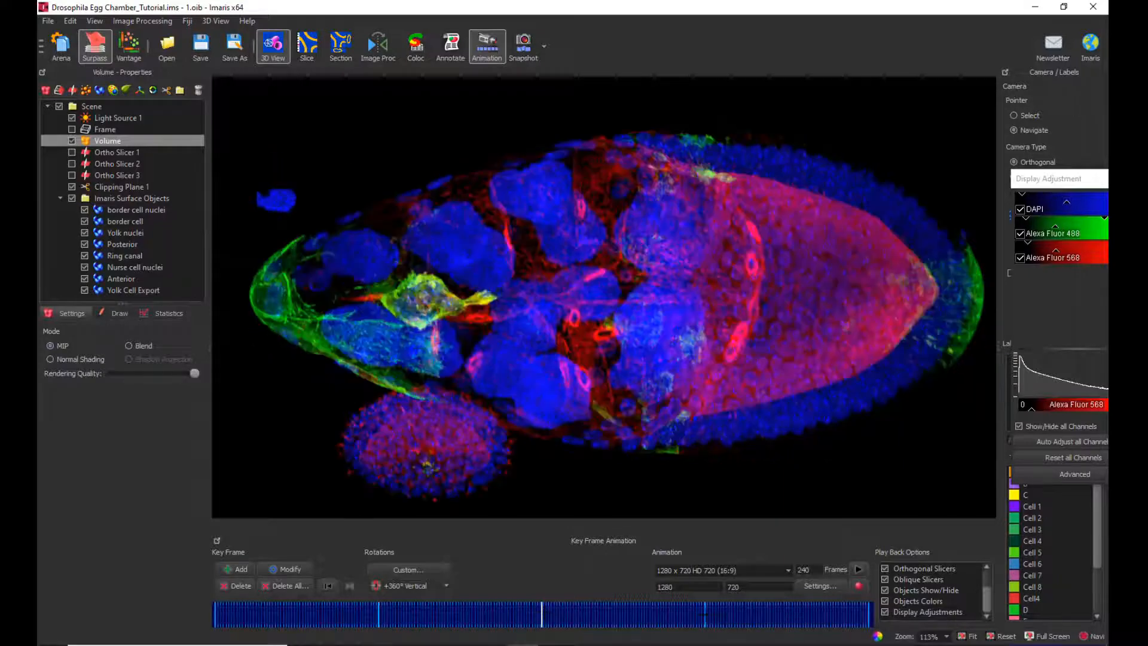
pyautogui.click(705, 613)
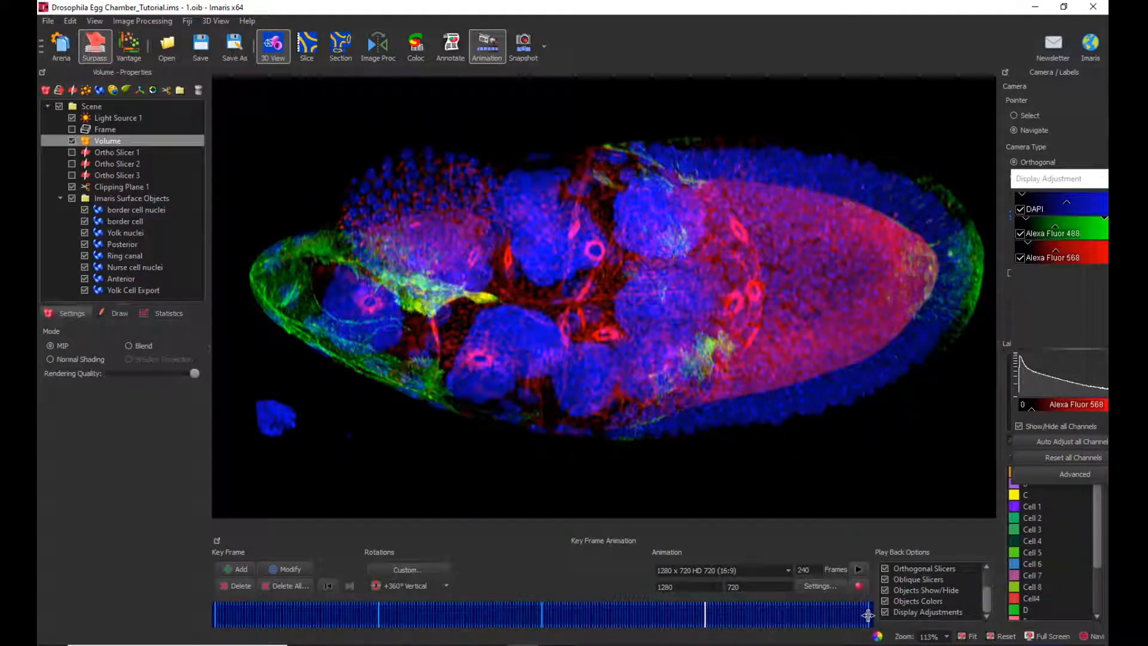
pyautogui.click(867, 614)
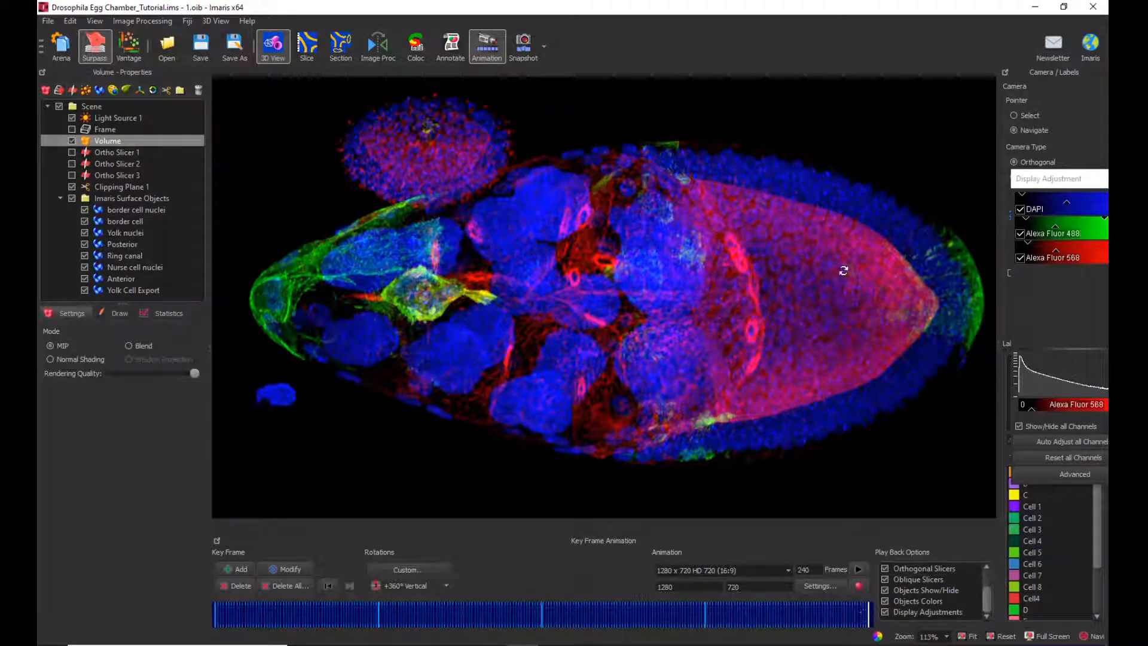
# Slide Clipping Plane 1 through to the rounded end at a distance of about -167,14, with its frame hidden, and update the last key frame
pyautogui.click(107, 187)
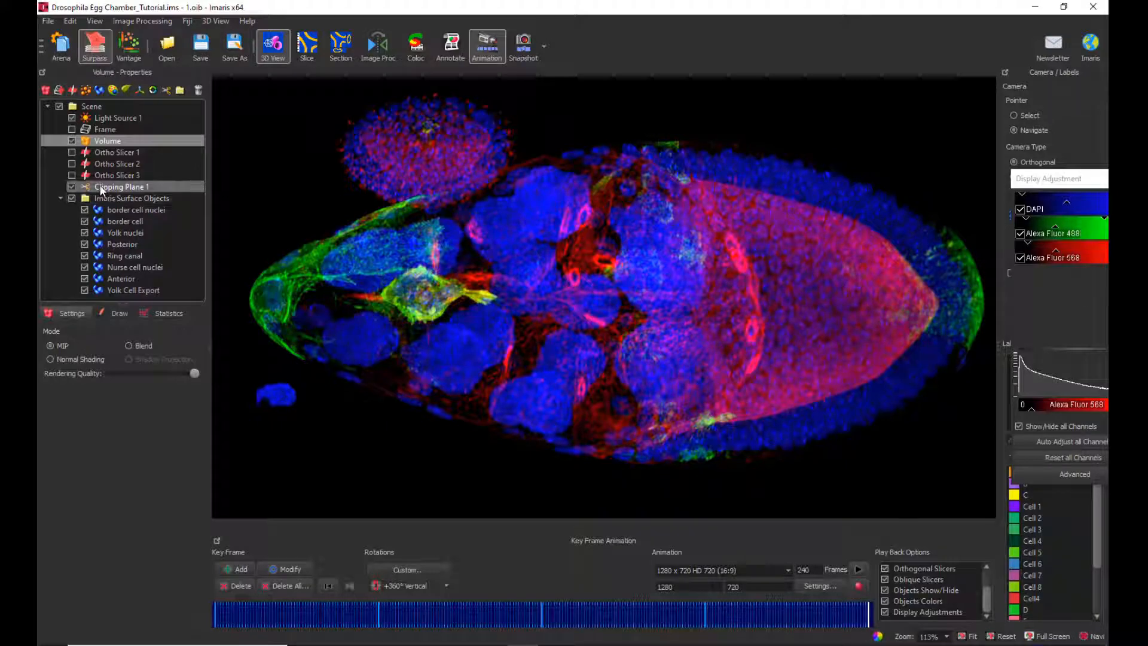
pyautogui.click(50, 426)
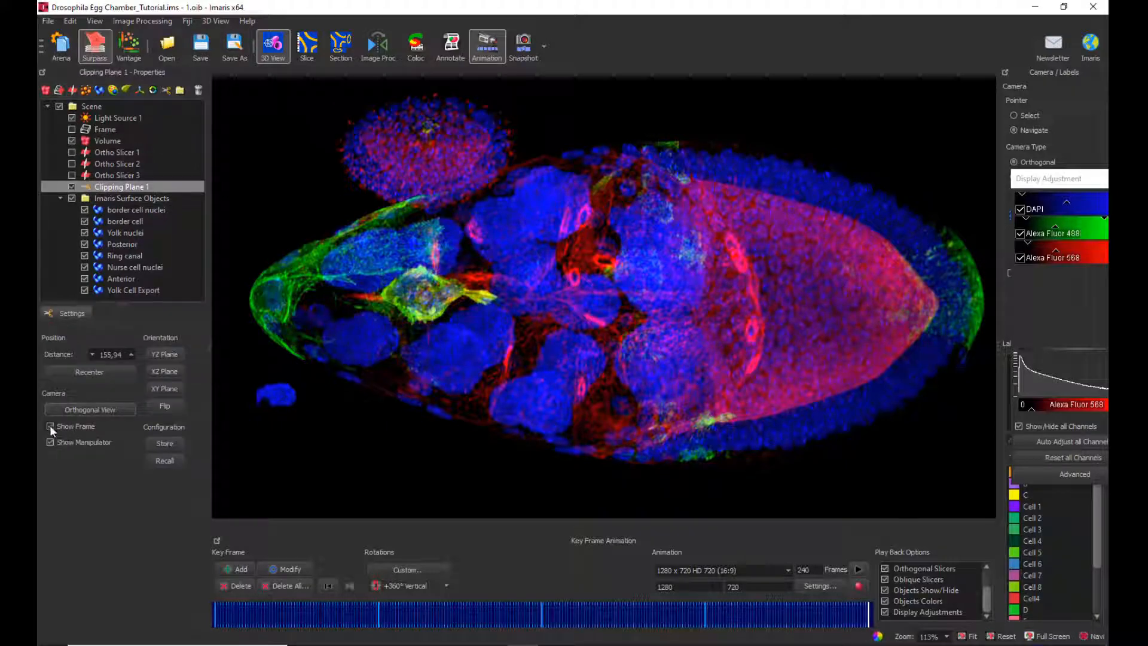
pyautogui.press('Escape')
pyautogui.moveTo(271, 315); pyautogui.dragTo(1017, 273)
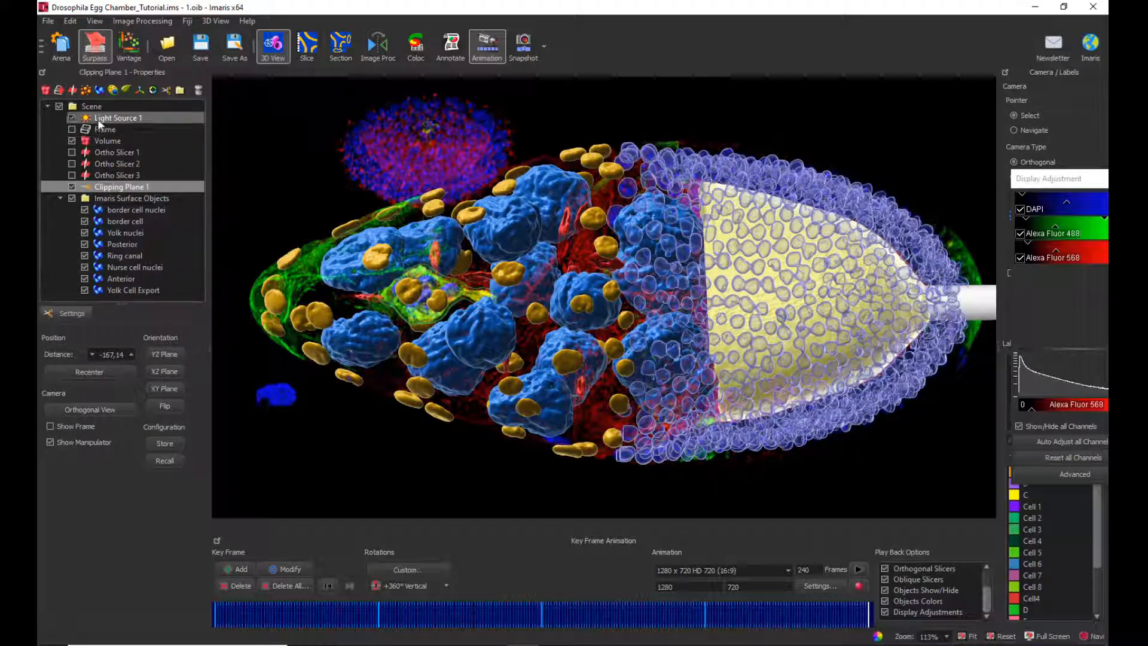
pyautogui.click(103, 140)
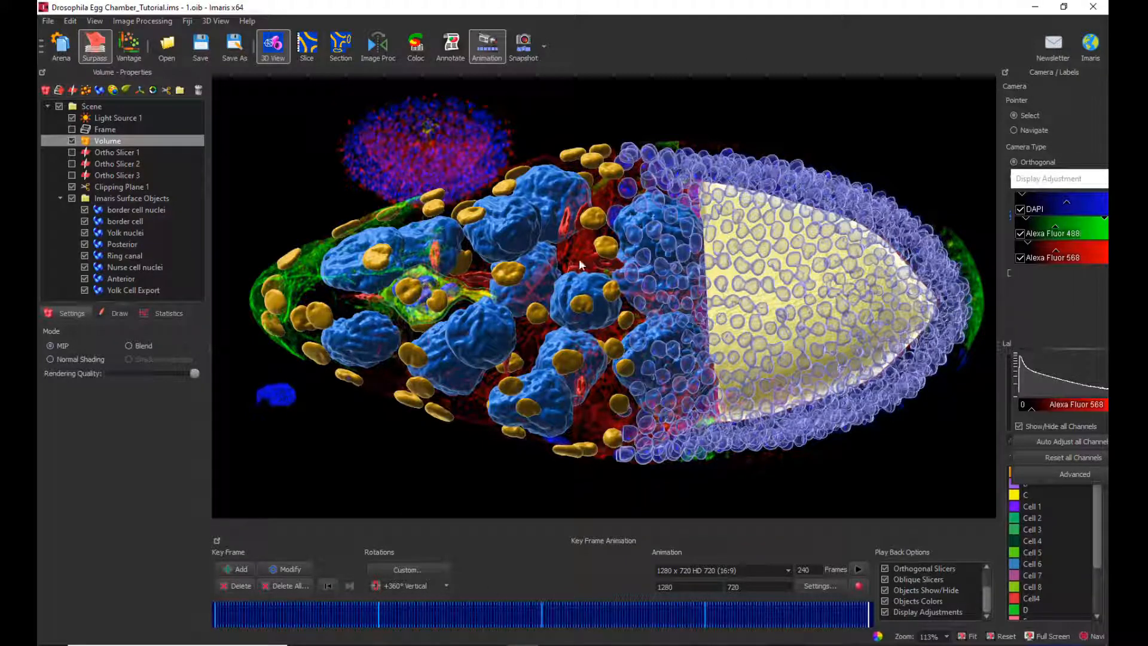
pyautogui.click(281, 569)
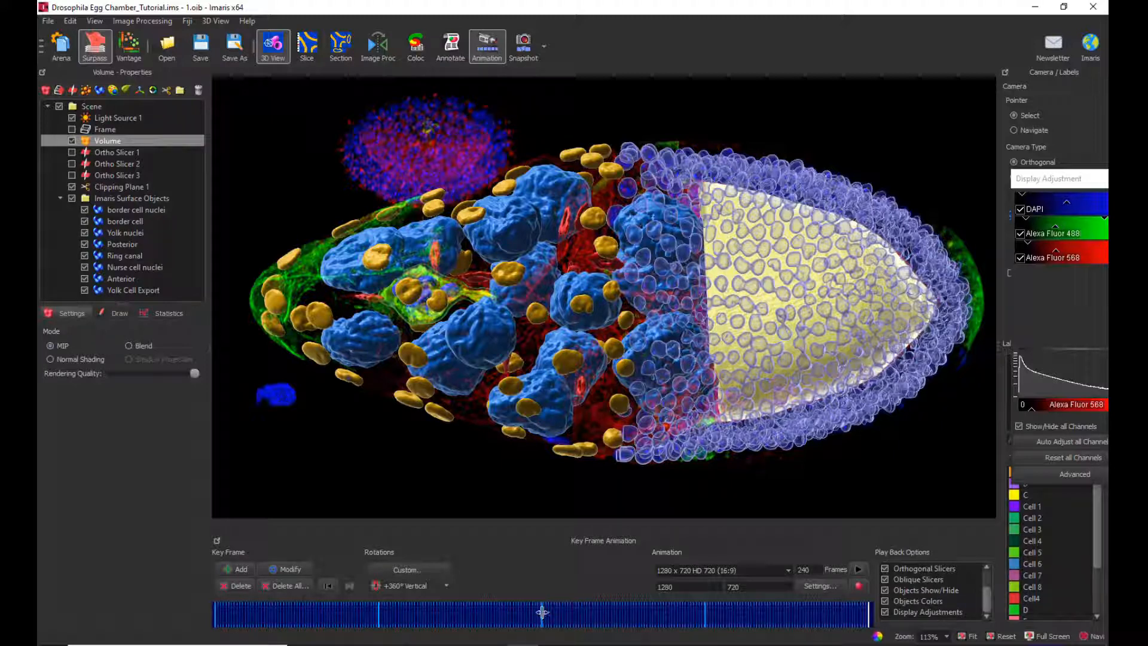
# At the middle key frame, slide Clipping Plane 1 to a distance of about -2,01, hide its frame and manipulator from view, and update the key frame
pyautogui.click(542, 612)
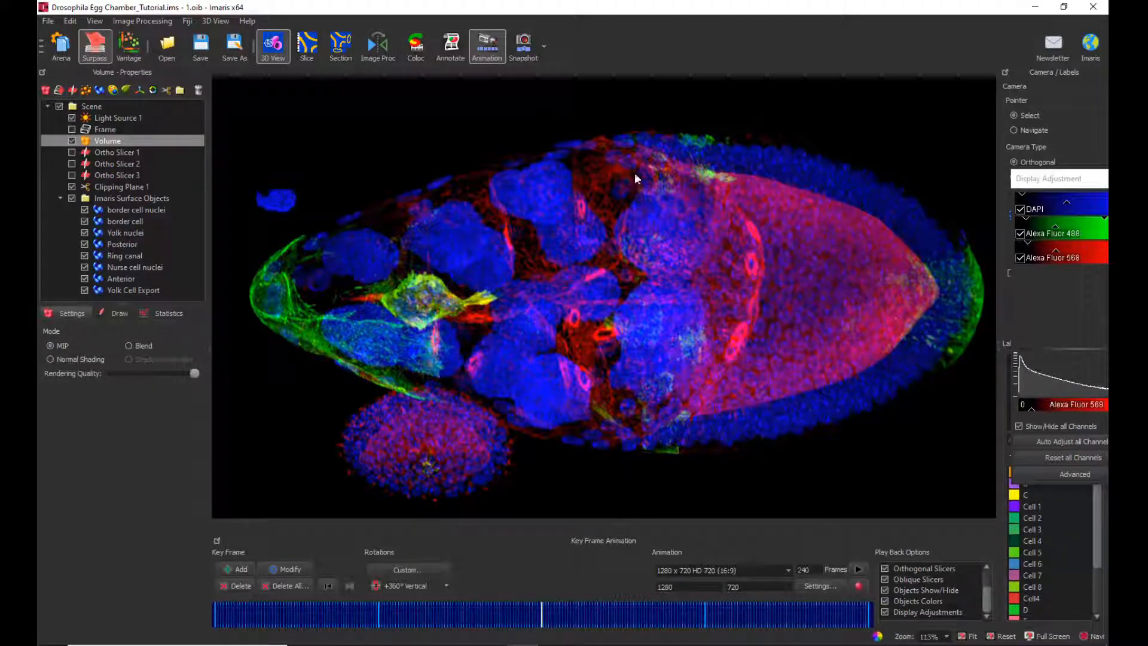
pyautogui.click(98, 186)
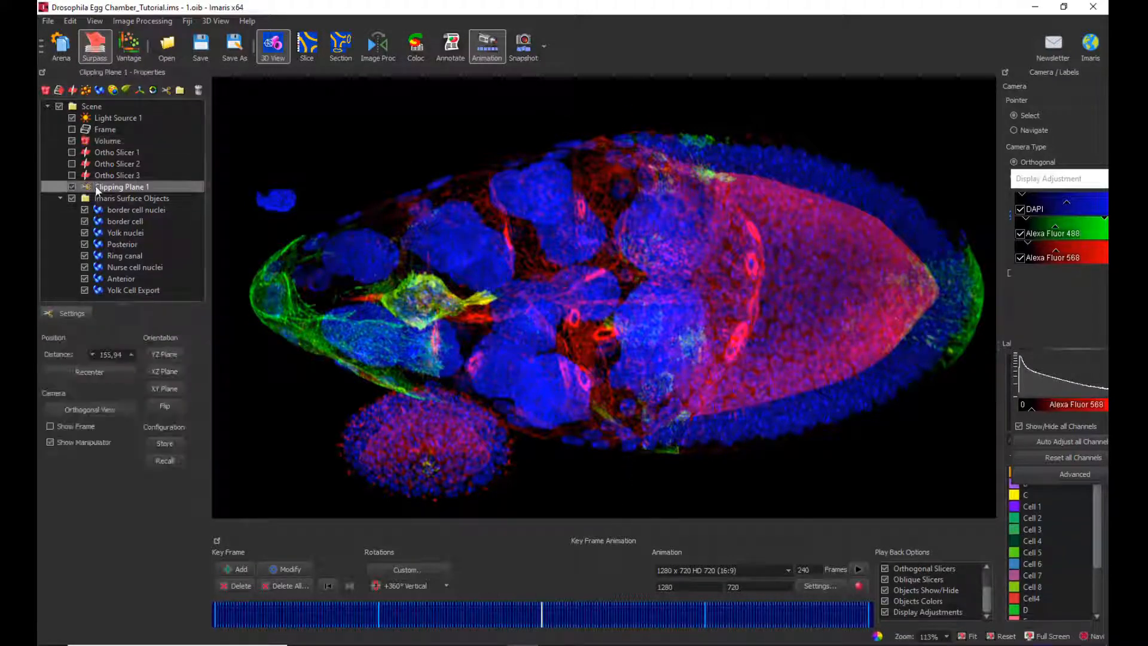
pyautogui.click(57, 425)
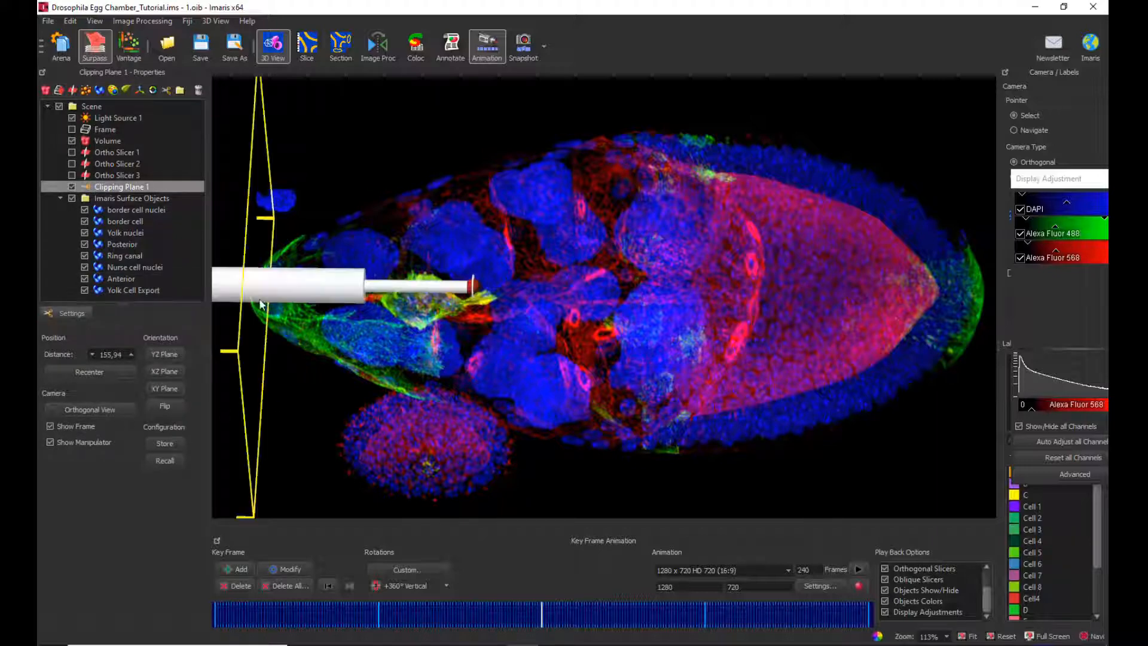
pyautogui.moveTo(349, 295); pyautogui.dragTo(697, 298)
pyautogui.moveTo(663, 297); pyautogui.dragTo(625, 292)
pyautogui.click(50, 427)
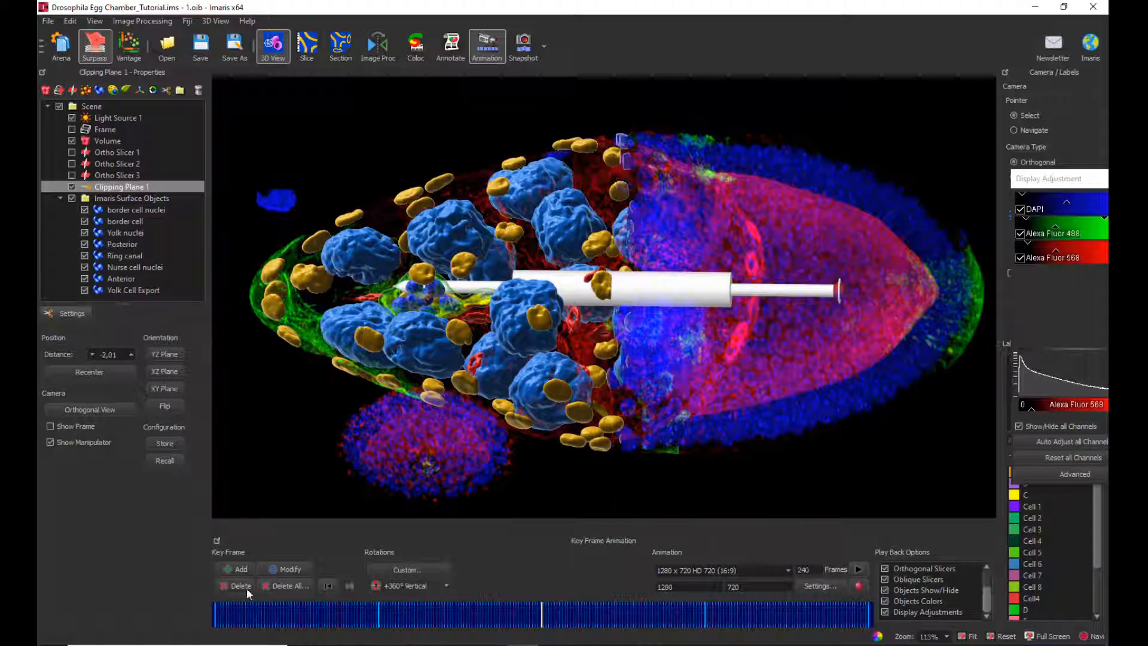
pyautogui.click(96, 141)
pyautogui.click(283, 571)
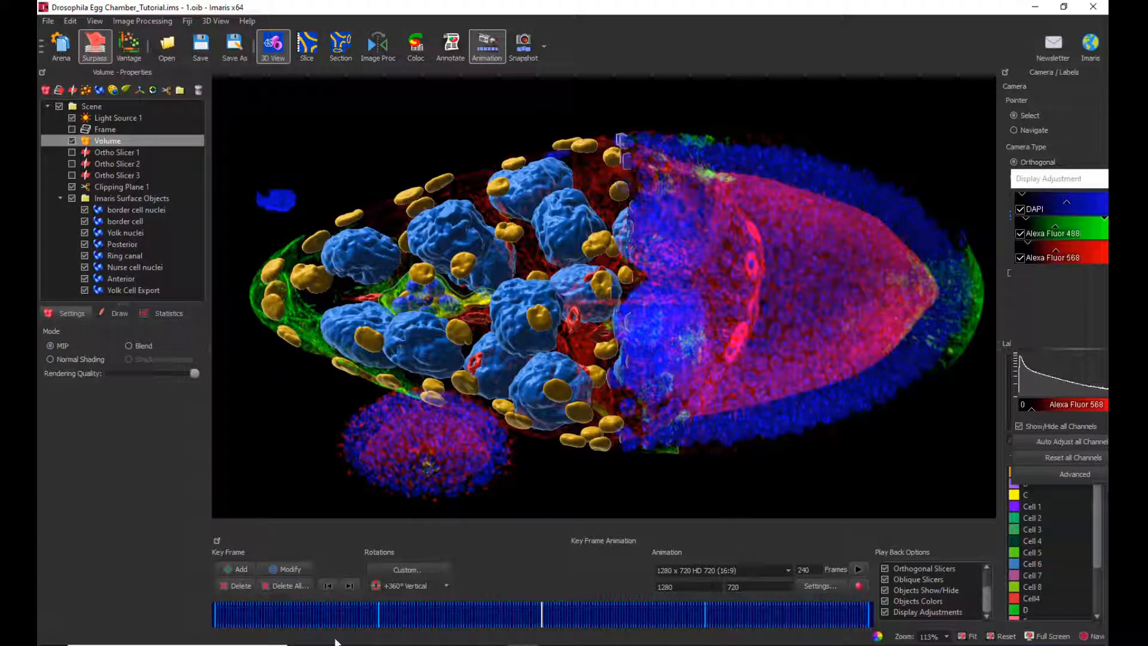
# At the second key frame, slide Clipping Plane 1 in past the first few nurse cell nuclei and update the key frame
pyautogui.click(378, 614)
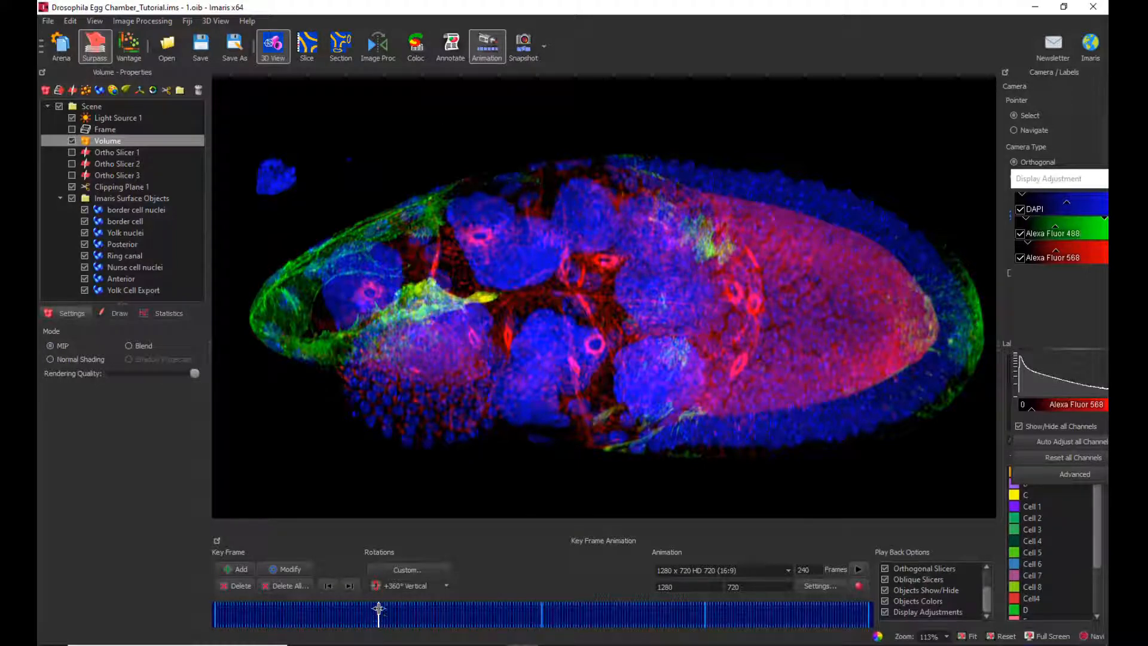
pyautogui.click(107, 188)
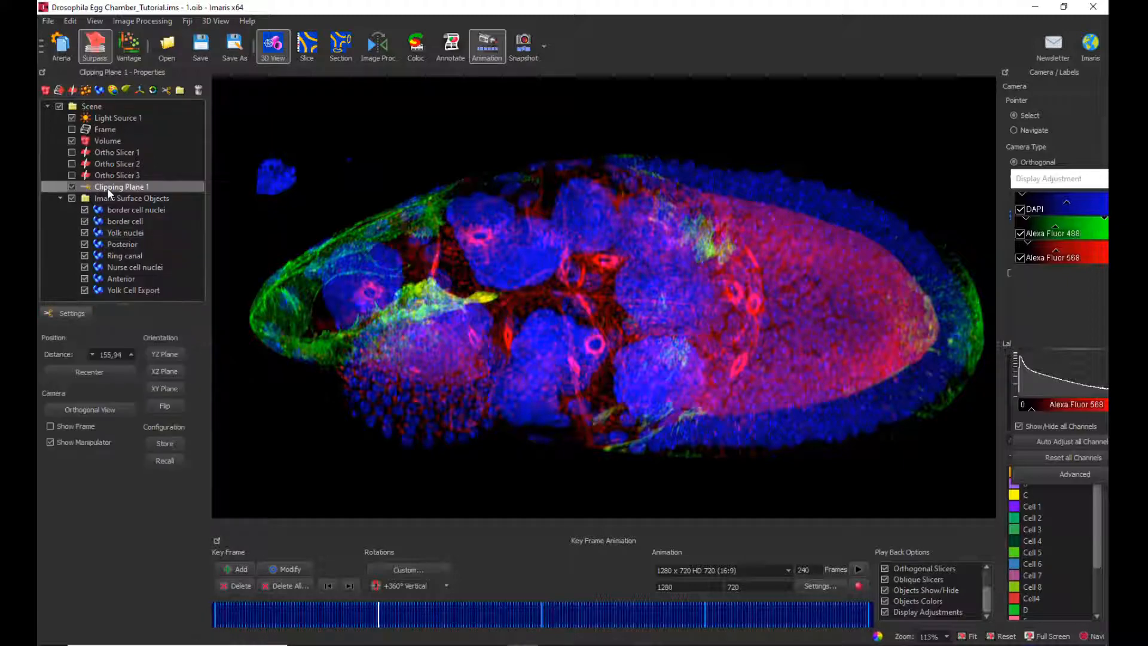
pyautogui.click(50, 425)
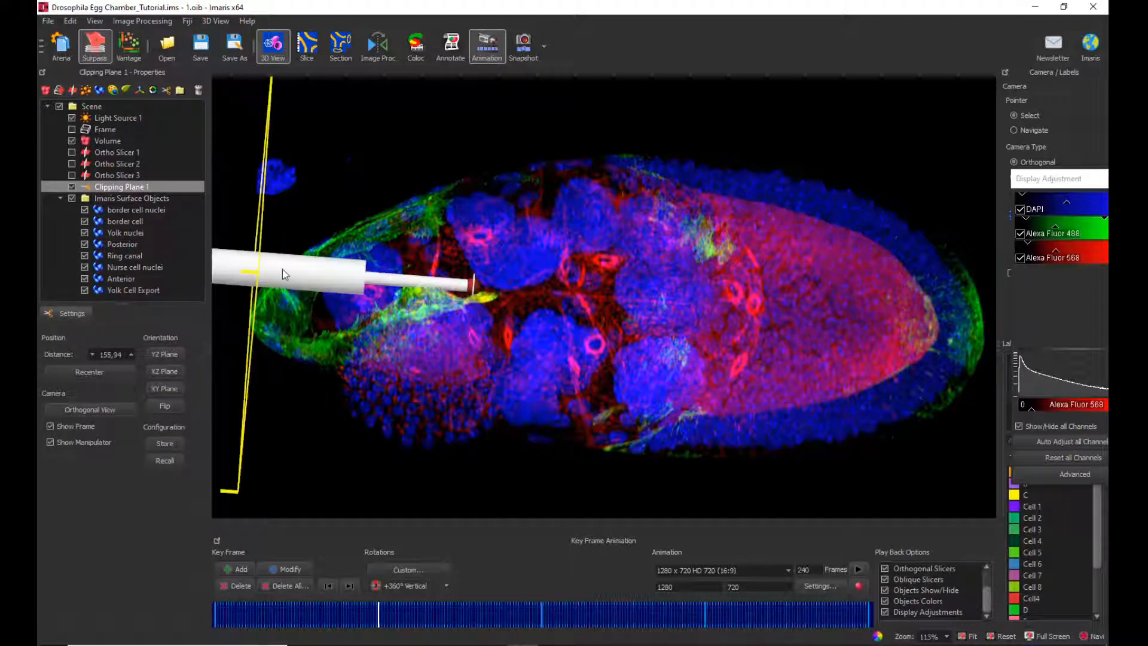
pyautogui.moveTo(302, 281); pyautogui.dragTo(491, 292)
pyautogui.click(98, 142)
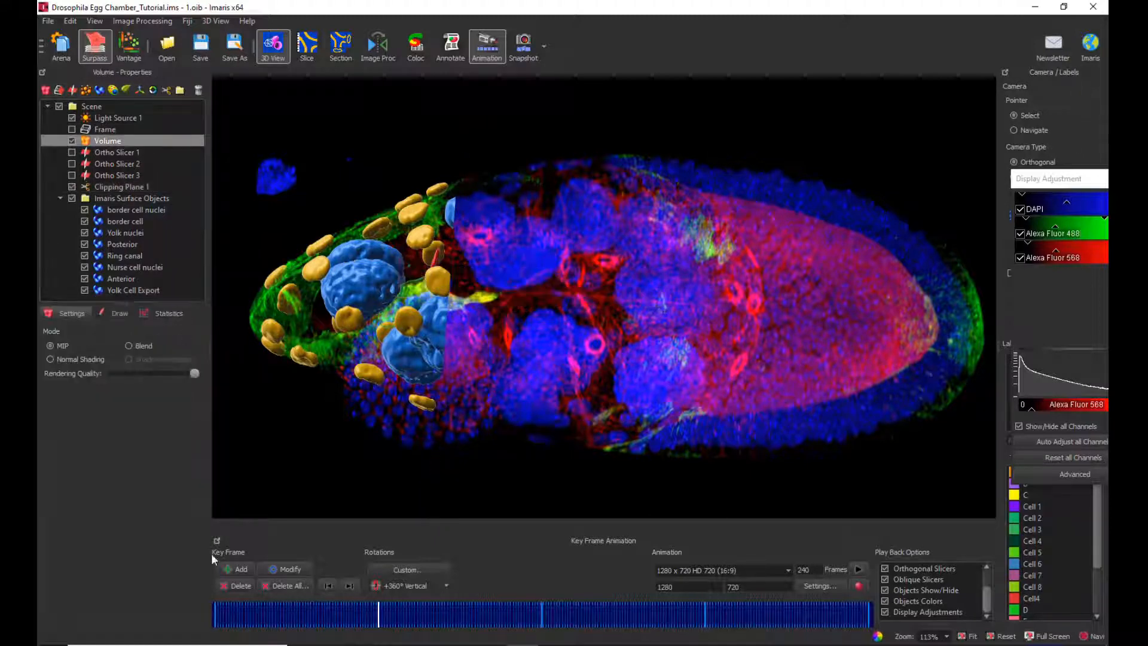
pyautogui.click(283, 568)
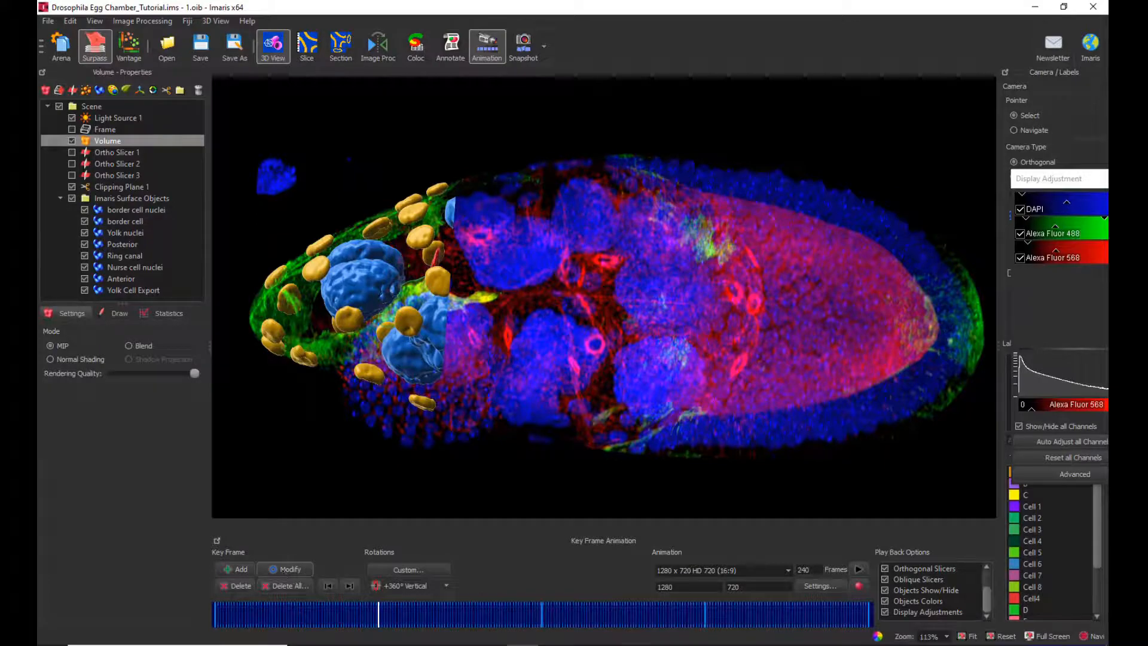
# At the fourth key frame, slide Clipping Plane 1 to a distance of about -79,64, hide its frame, and update the key frame
pyautogui.click(705, 614)
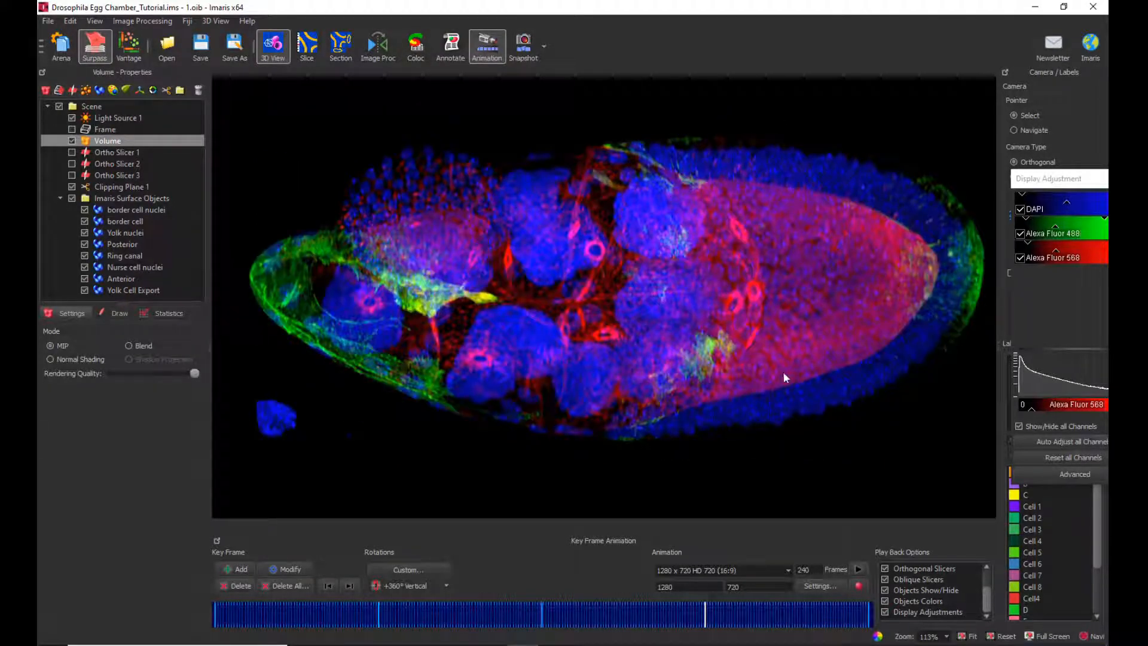
pyautogui.click(97, 185)
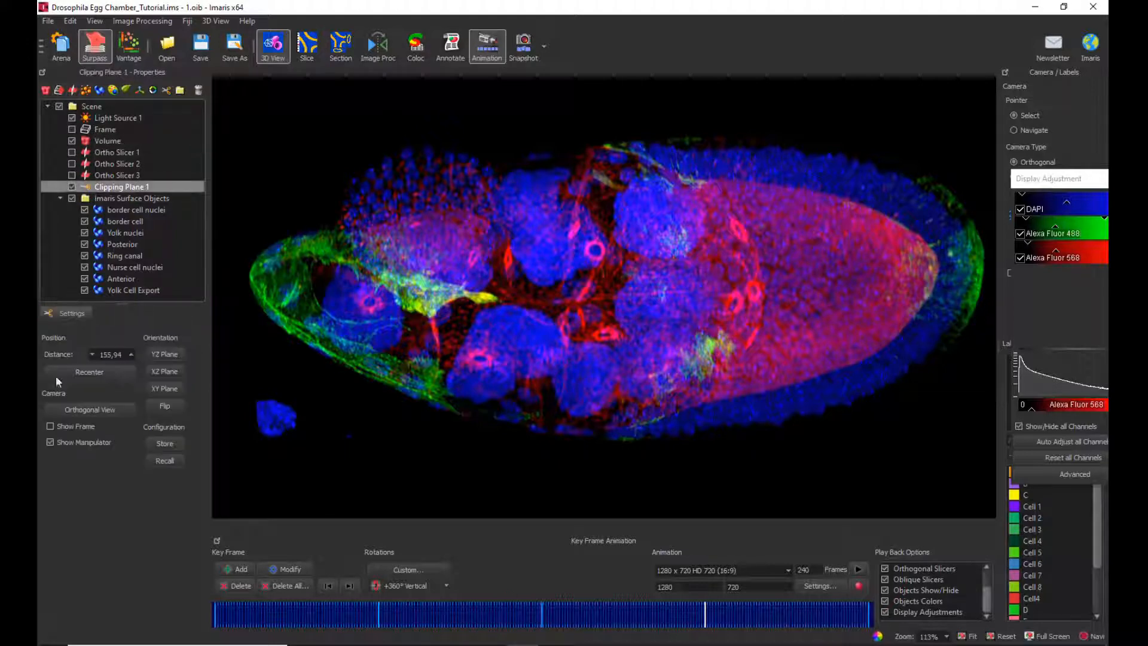
pyautogui.click(50, 425)
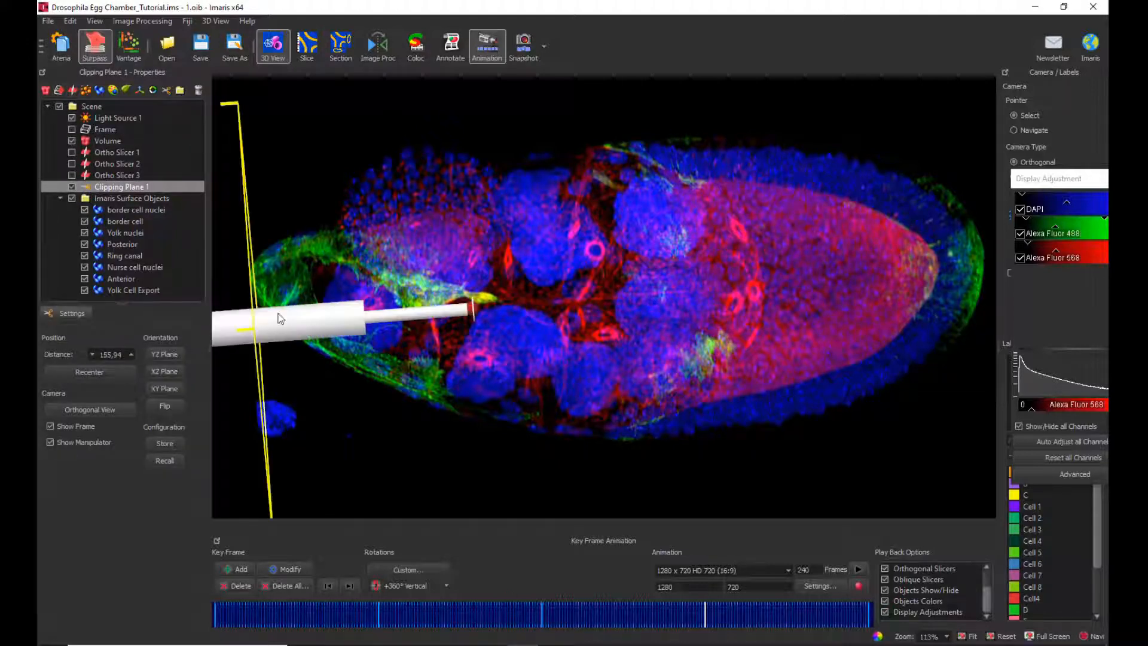
pyautogui.moveTo(419, 318); pyautogui.dragTo(824, 260)
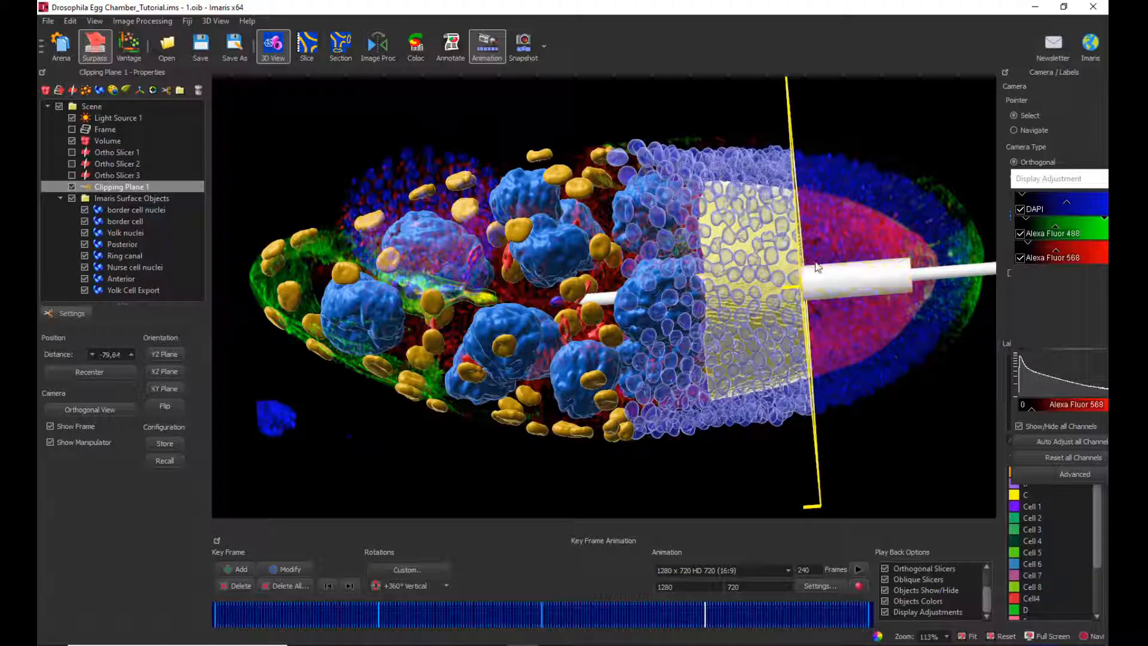
pyautogui.click(50, 426)
pyautogui.click(102, 138)
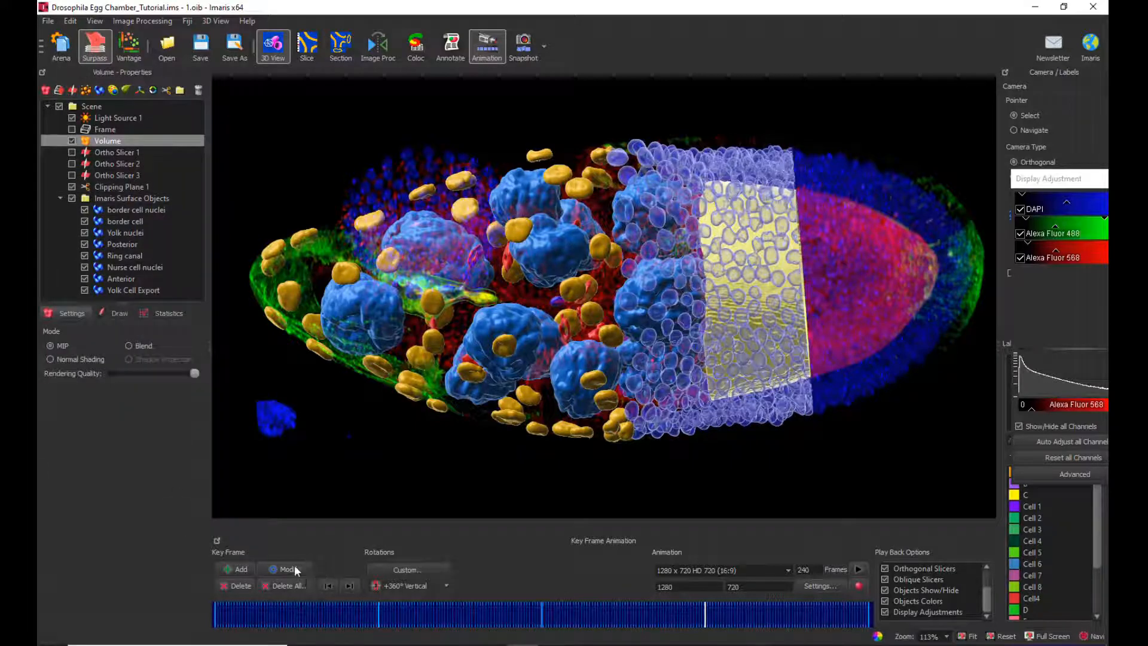
pyautogui.click(291, 568)
# Set the animation length to 100 frames and play it from the first key frame, stopping playback after reviewing it
pyautogui.click(214, 613)
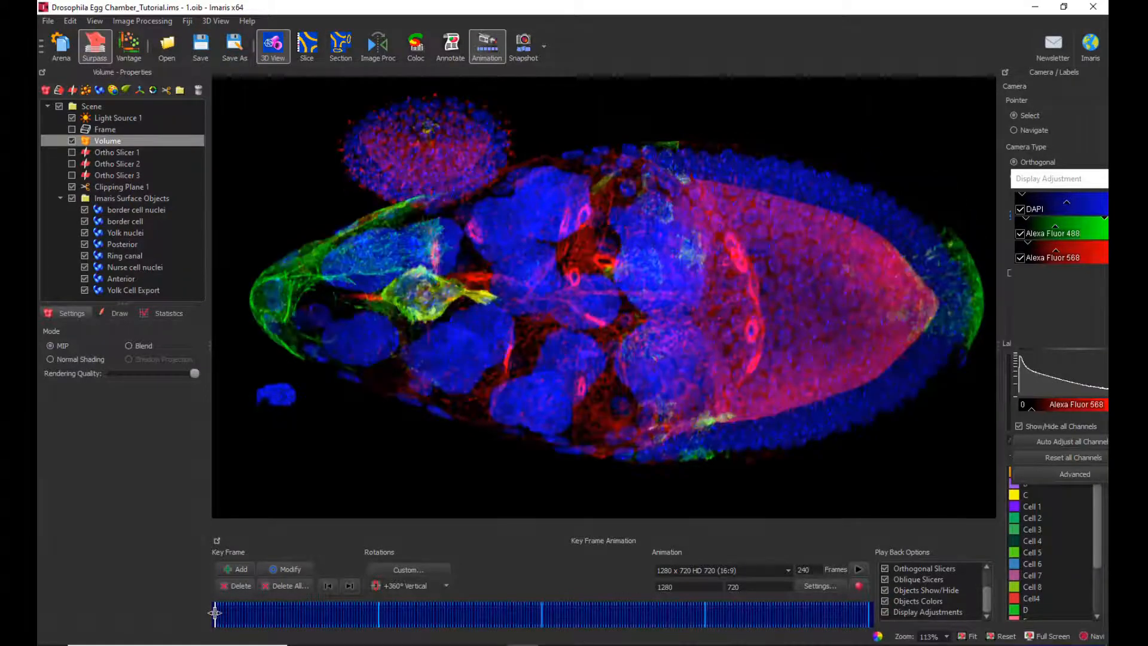
pyautogui.doubleClick(806, 569)
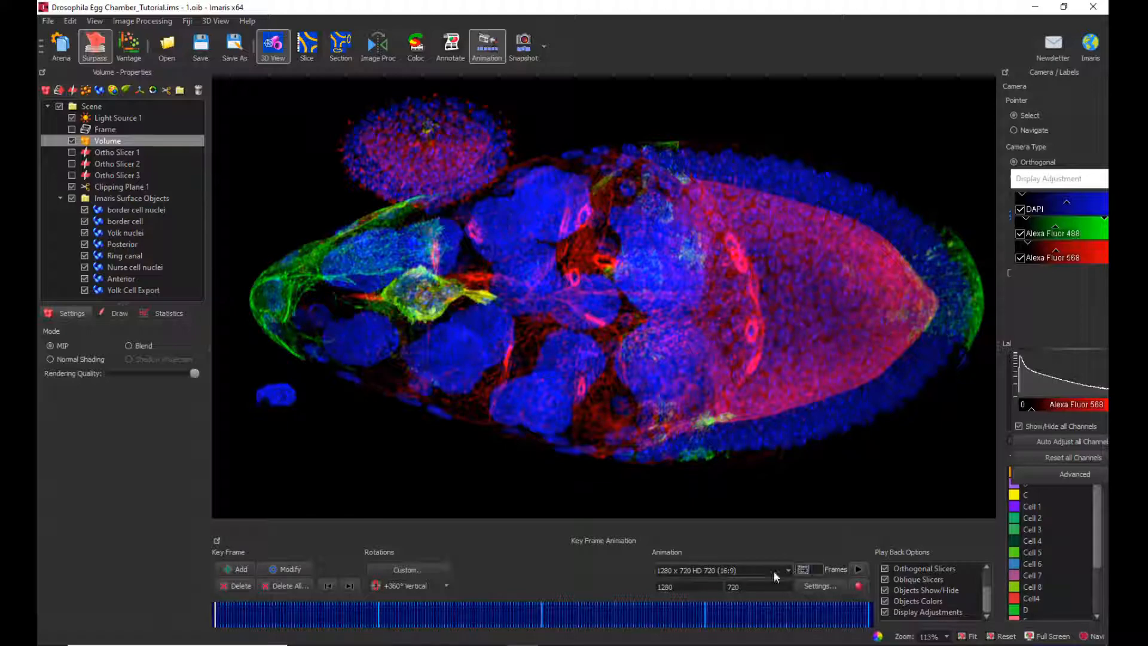
pyautogui.write('100')
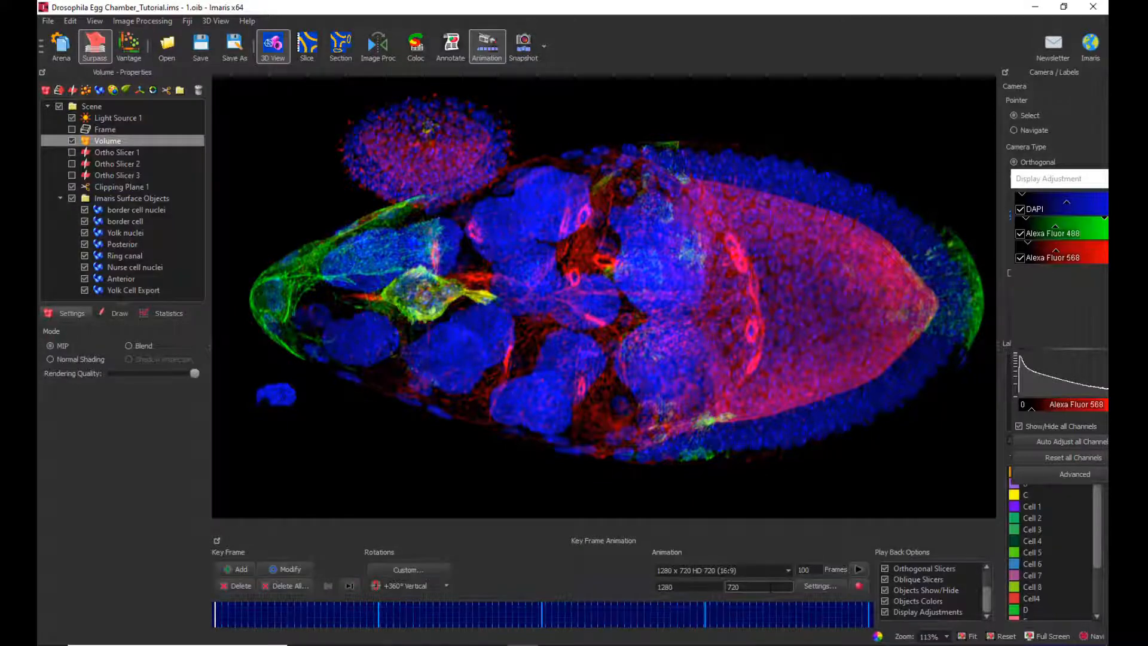
pyautogui.click(864, 568)
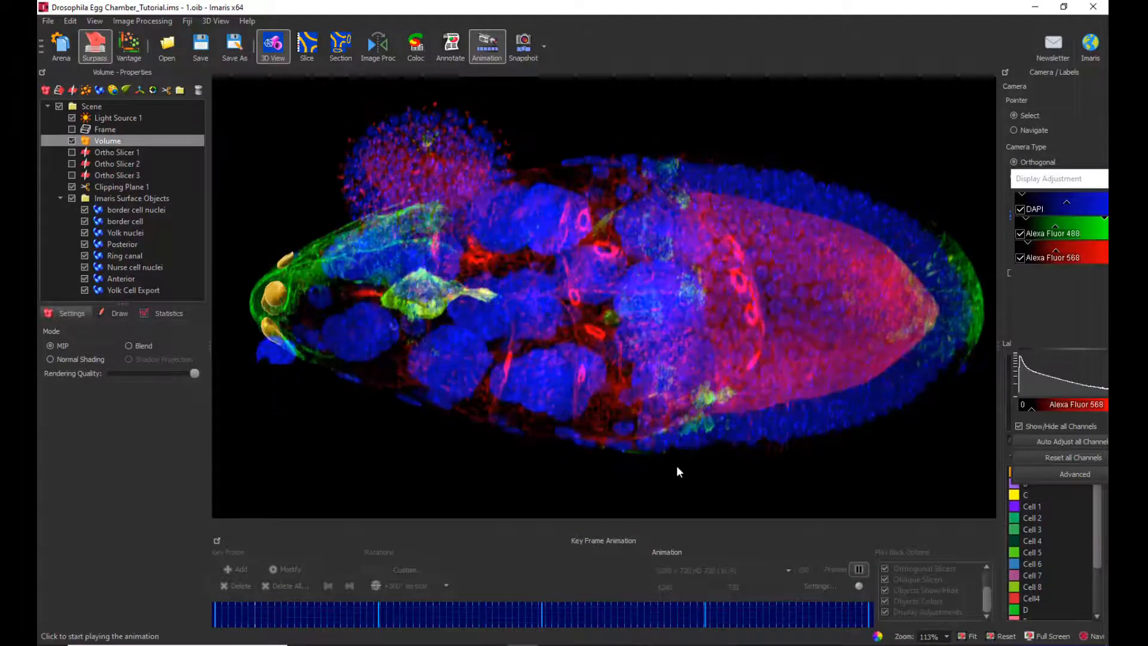
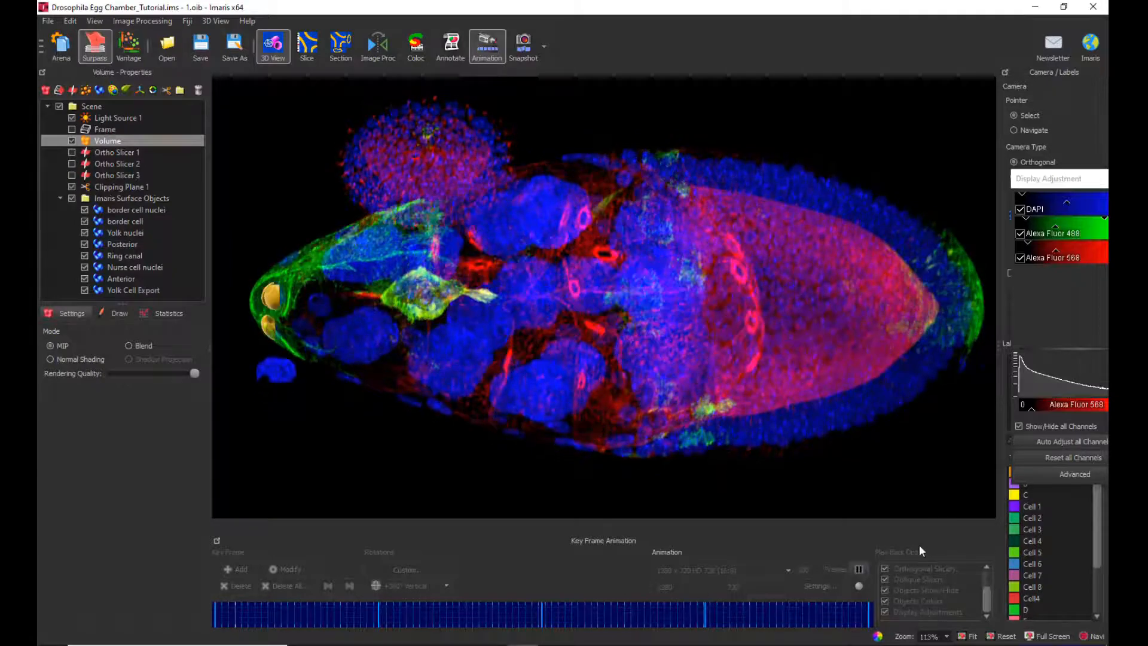
pyautogui.click(859, 568)
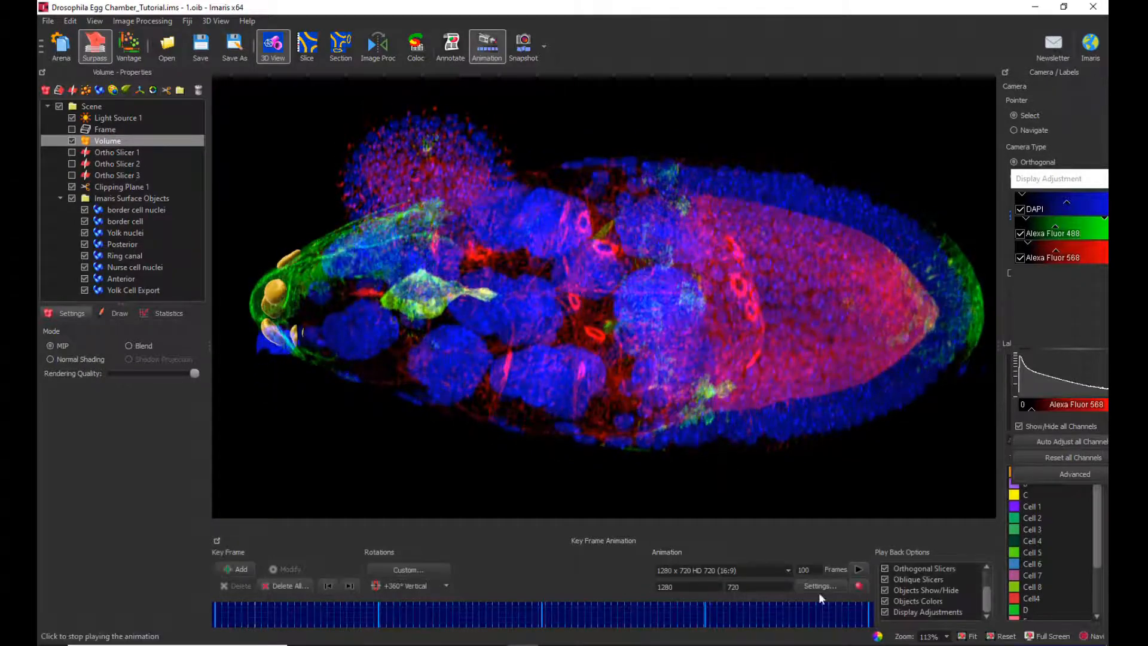
# Hide the Volume at the last key frame and add the surfaces-only view as a new key frame
pyautogui.click(868, 614)
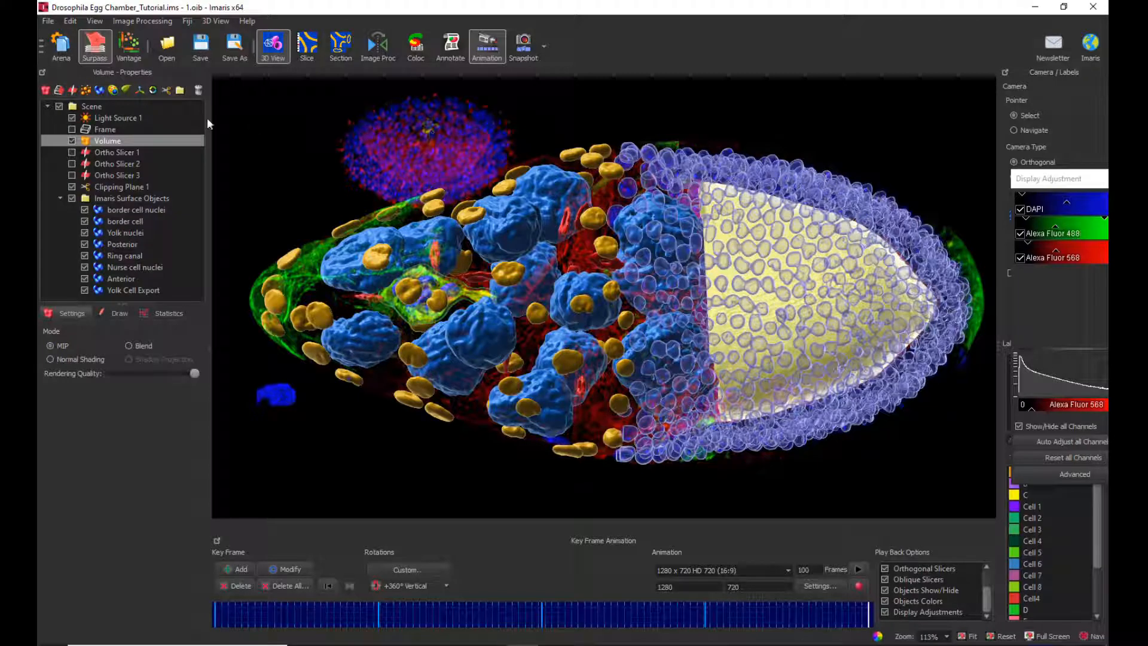
pyautogui.click(72, 141)
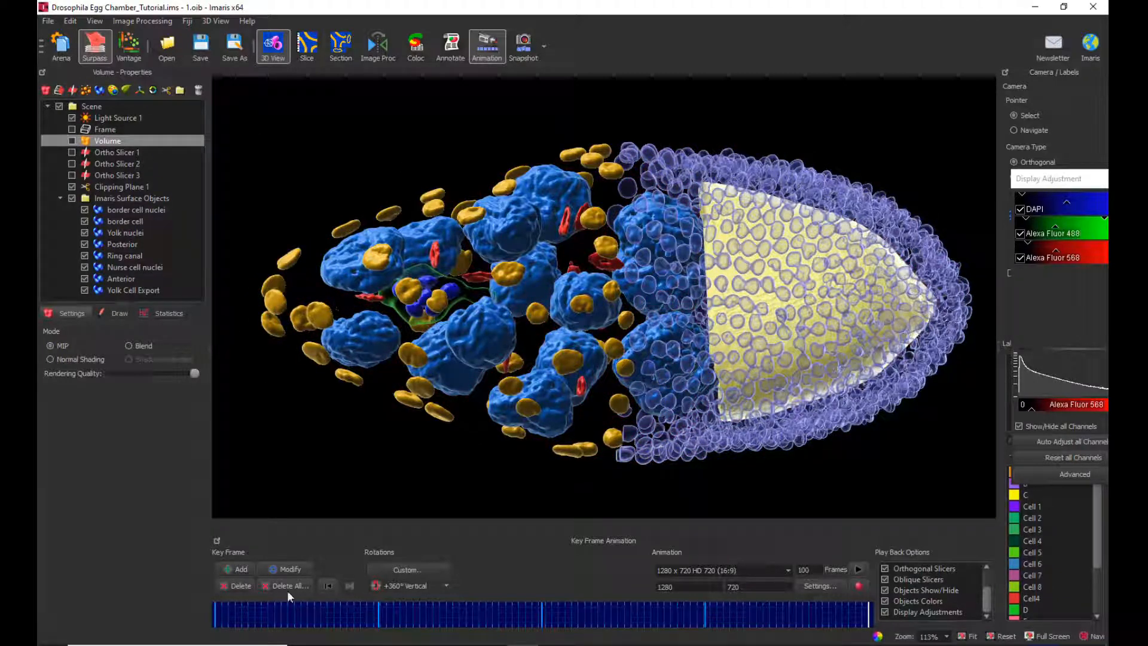
pyautogui.click(235, 566)
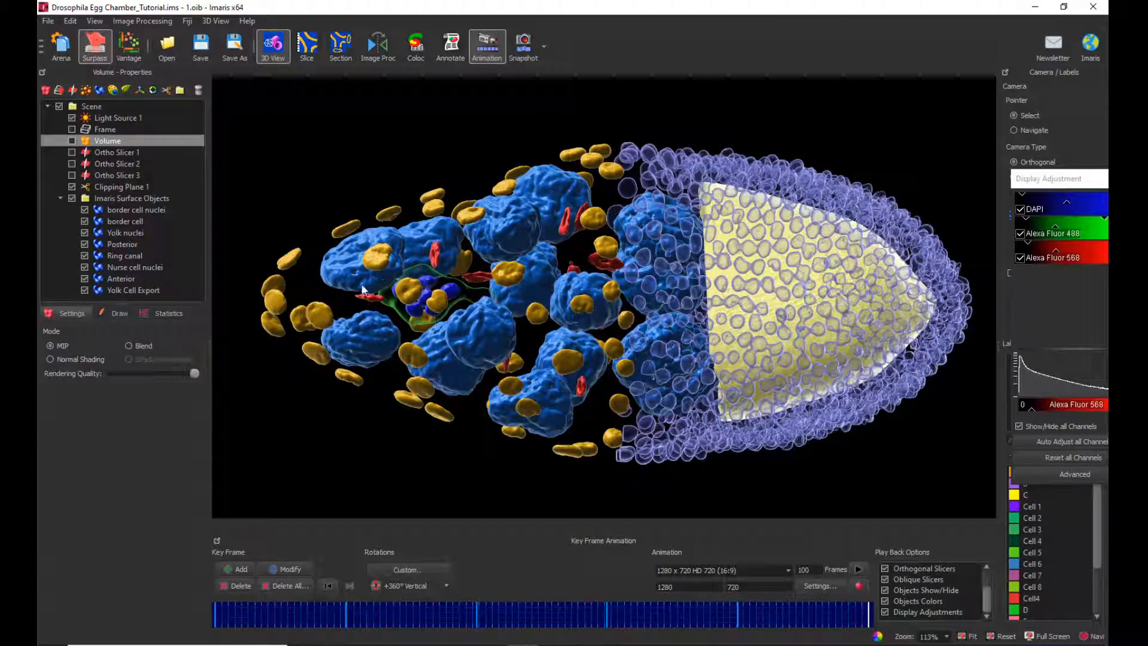
# Rotate the surface objects slightly to an oblique view and add that view as a key frame
pyautogui.press('Escape')
pyautogui.moveTo(313, 307); pyautogui.dragTo(418, 325)
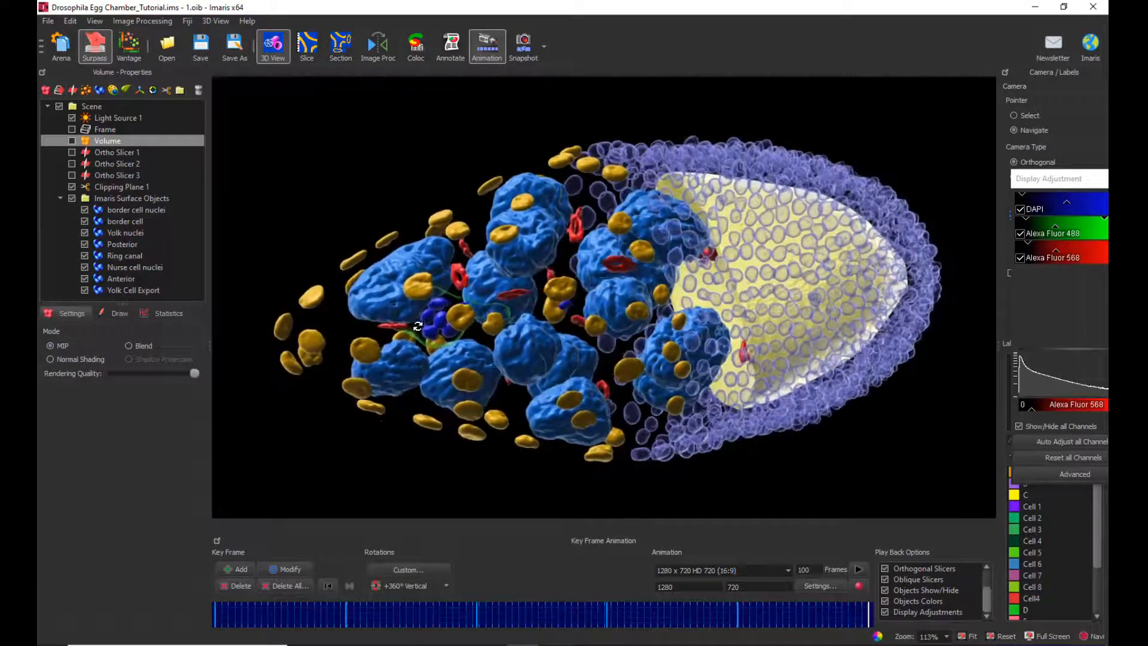
pyautogui.click(229, 568)
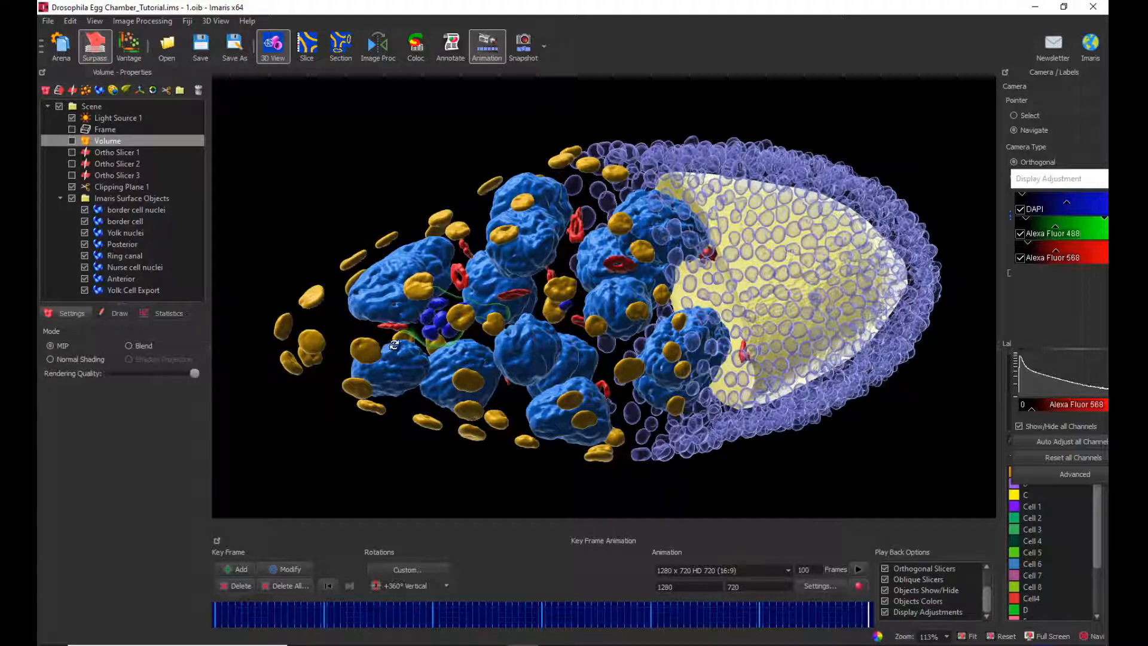
# Zoom in to 137% with the egg chamber shifted slightly, add this view as a key frame, and check the preceding key frame
pyautogui.scroll(1, 413, 335)
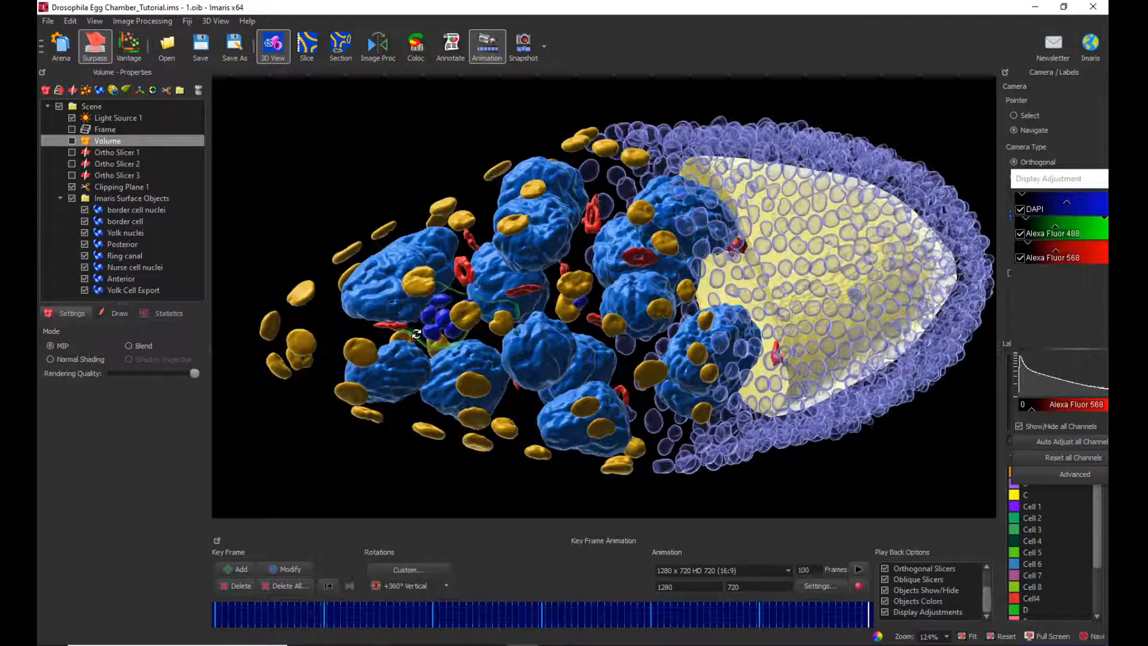
pyautogui.scroll(1, 415, 333)
pyautogui.moveTo(526, 324); pyautogui.dragTo(507, 321, button='right')
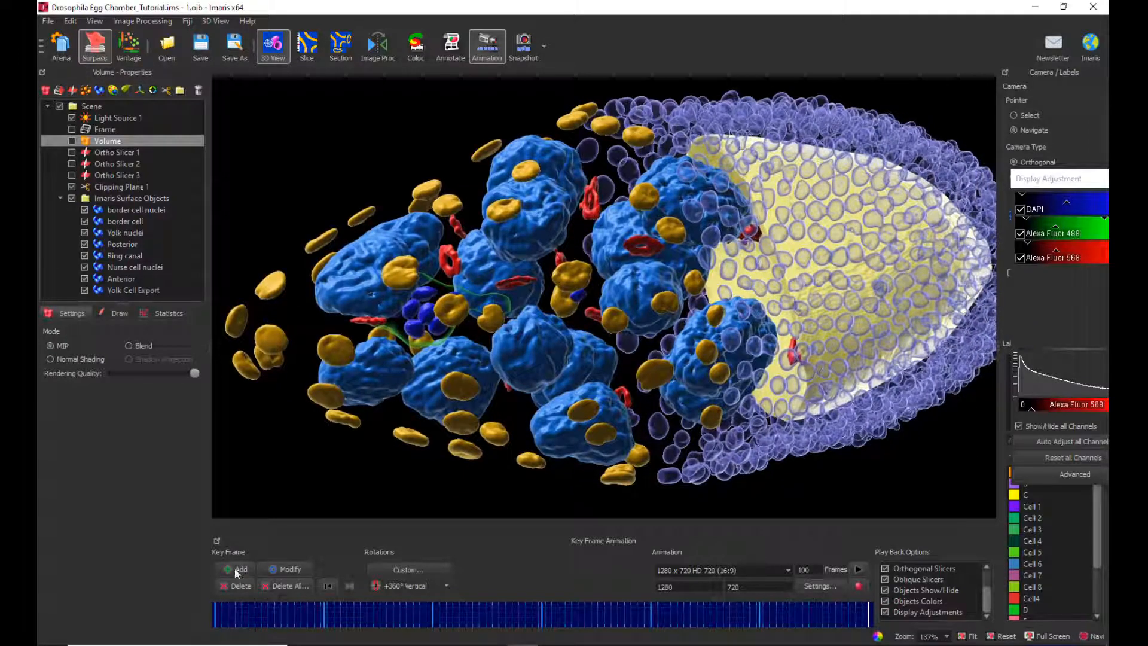
pyautogui.click(234, 567)
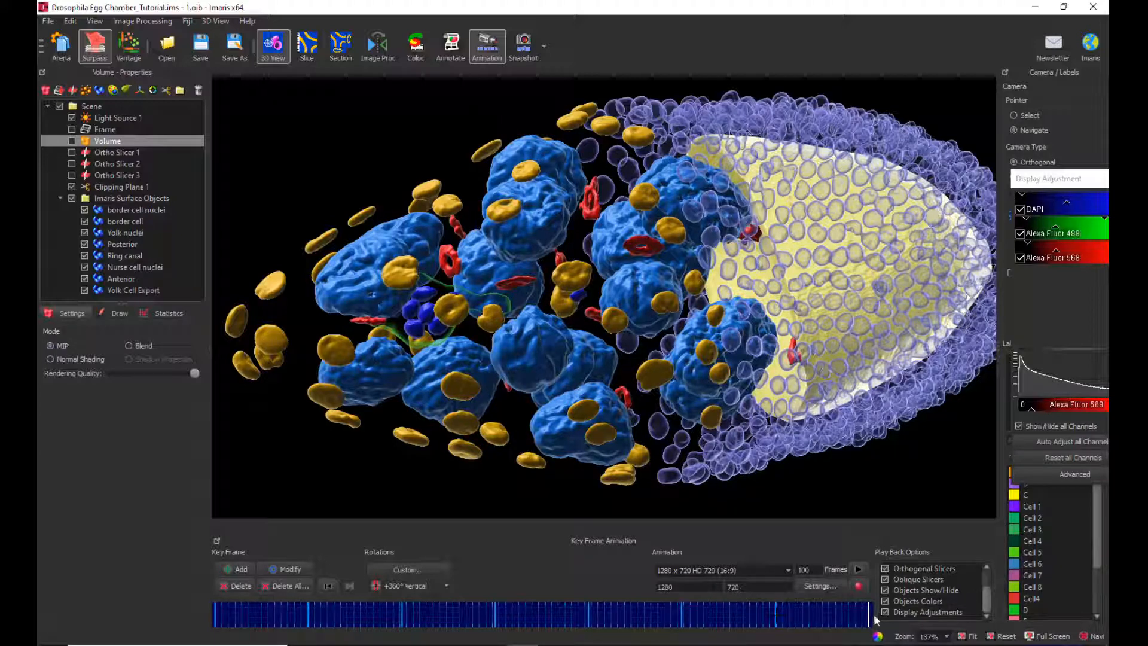
pyautogui.click(775, 615)
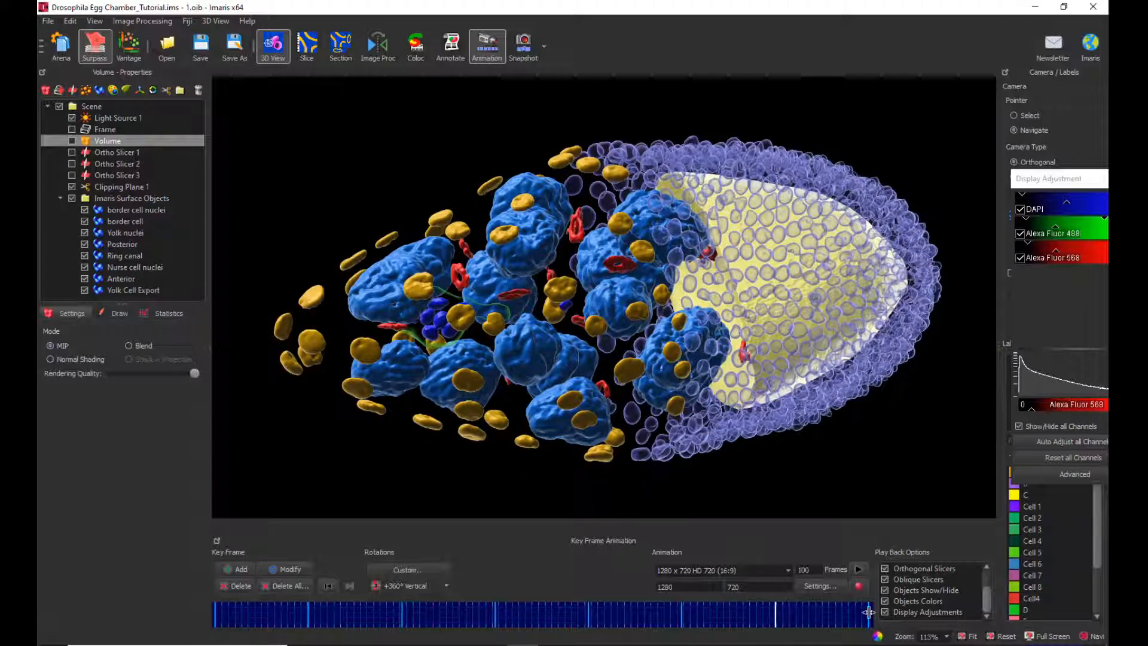
# From the last key frame, rotate the surfaces further, zoom in to 150%, re-center the egg chamber, and add the view as a key frame
pyautogui.click(868, 612)
pyautogui.moveTo(328, 310); pyautogui.dragTo(441, 297)
pyautogui.scroll(1, 440, 297)
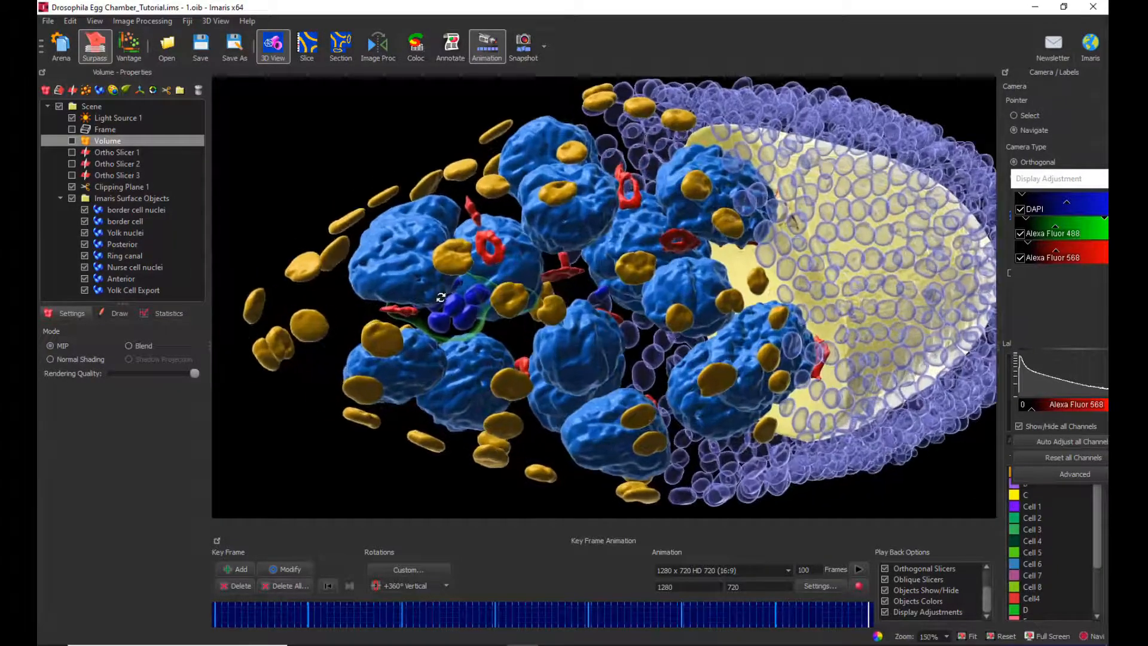
pyautogui.moveTo(532, 287); pyautogui.dragTo(504, 287, button='right')
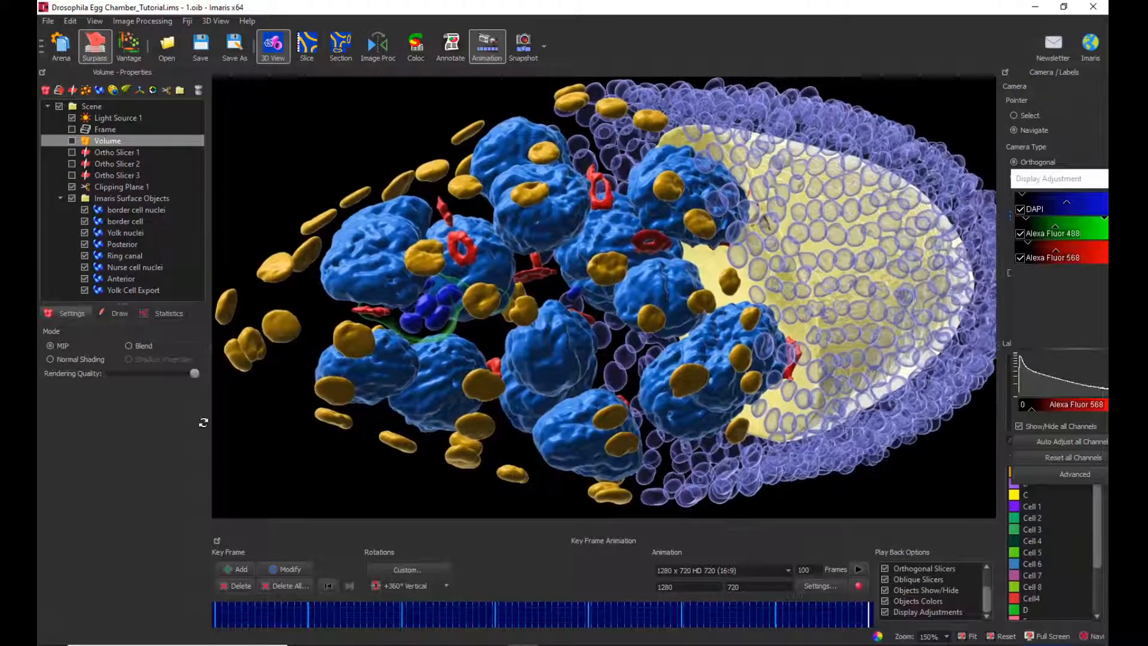
pyautogui.click(229, 568)
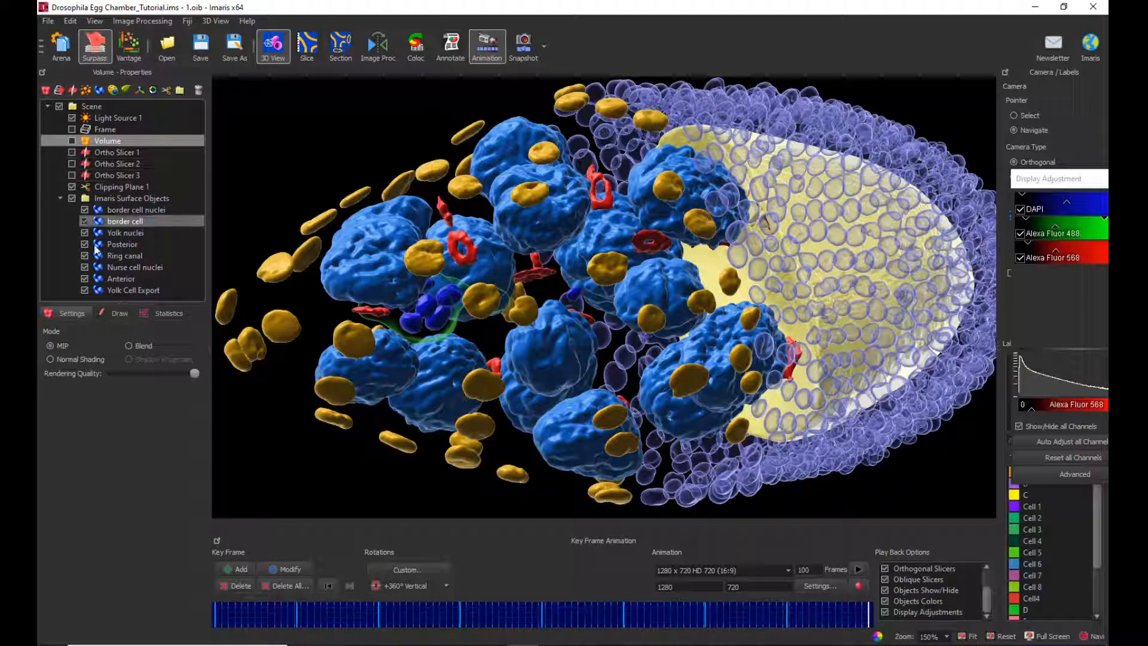
# Hide the Yolk Cell Export and Anterior surfaces and add this view as a key frame
pyautogui.click(84, 291)
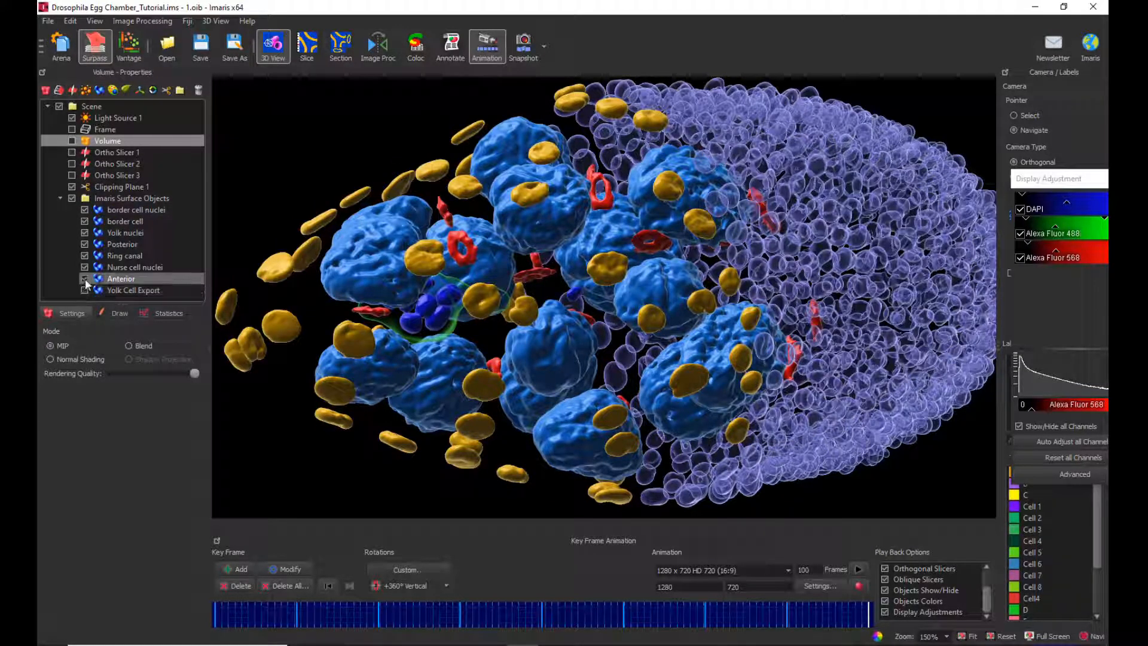
pyautogui.click(85, 244)
pyautogui.click(84, 244)
pyautogui.click(84, 278)
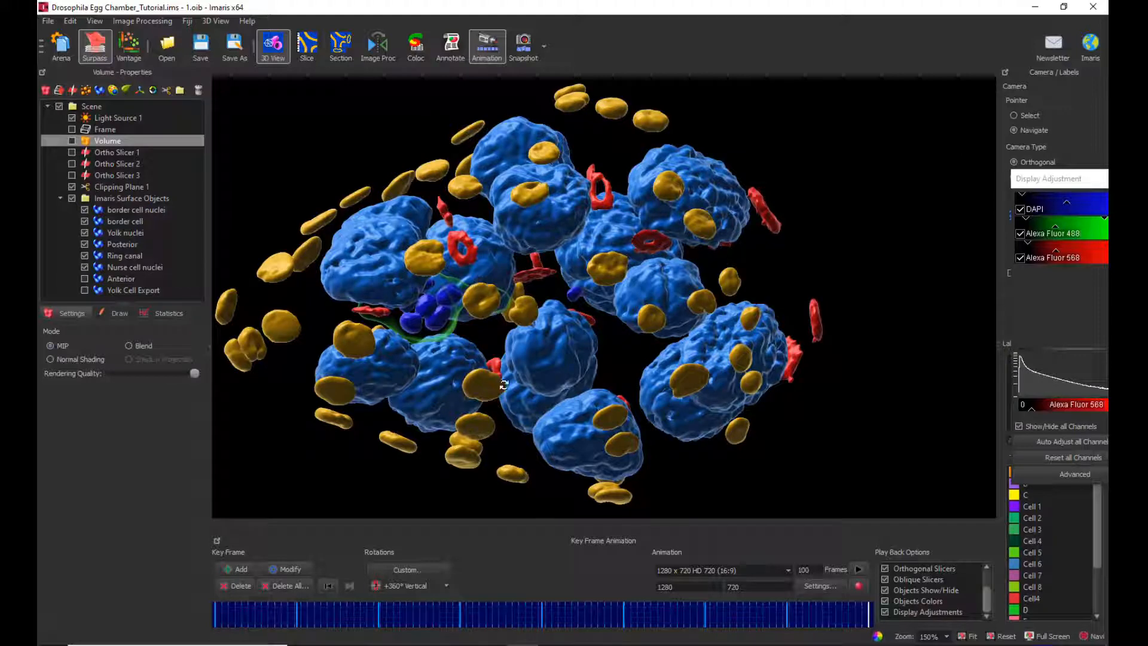
pyautogui.click(232, 568)
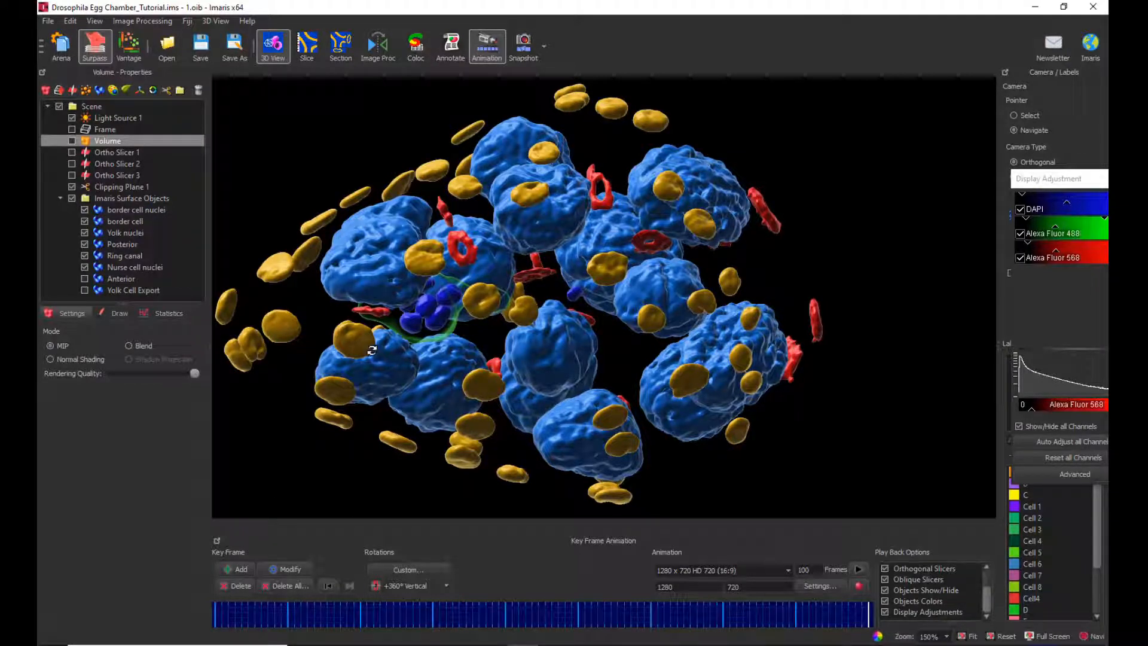
# Rotate the remaining surfaces and add a key frame, then hide the Posterior surface and add another key frame
pyautogui.moveTo(345, 338); pyautogui.dragTo(425, 329)
pyautogui.moveTo(681, 328); pyautogui.dragTo(688, 302)
pyautogui.click(232, 566)
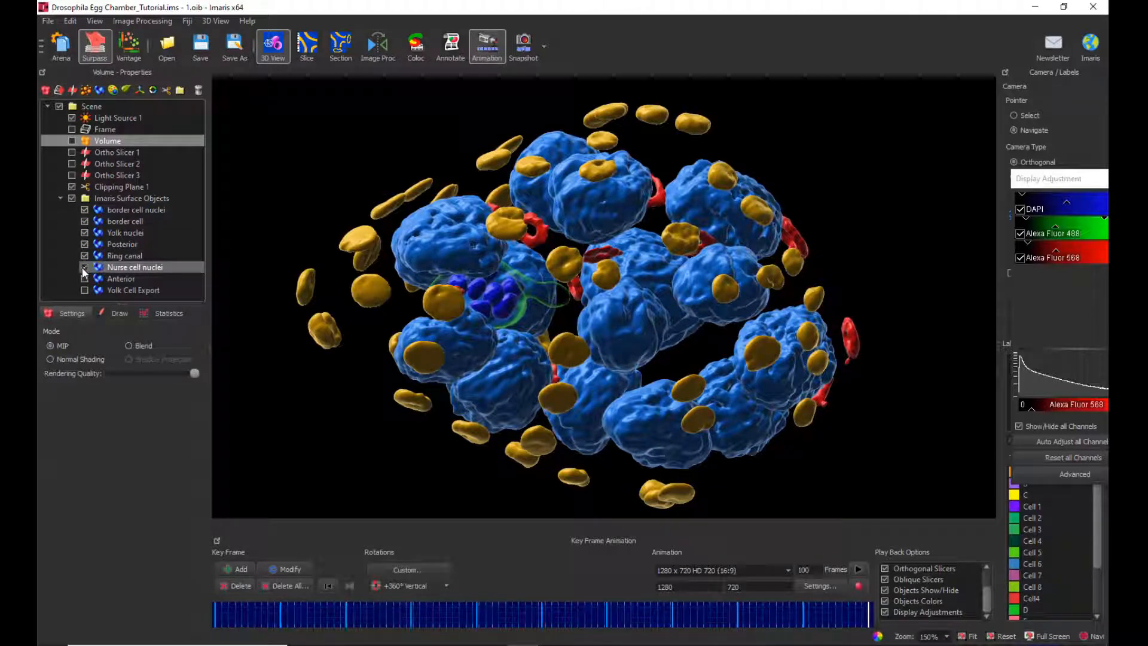
pyautogui.click(84, 244)
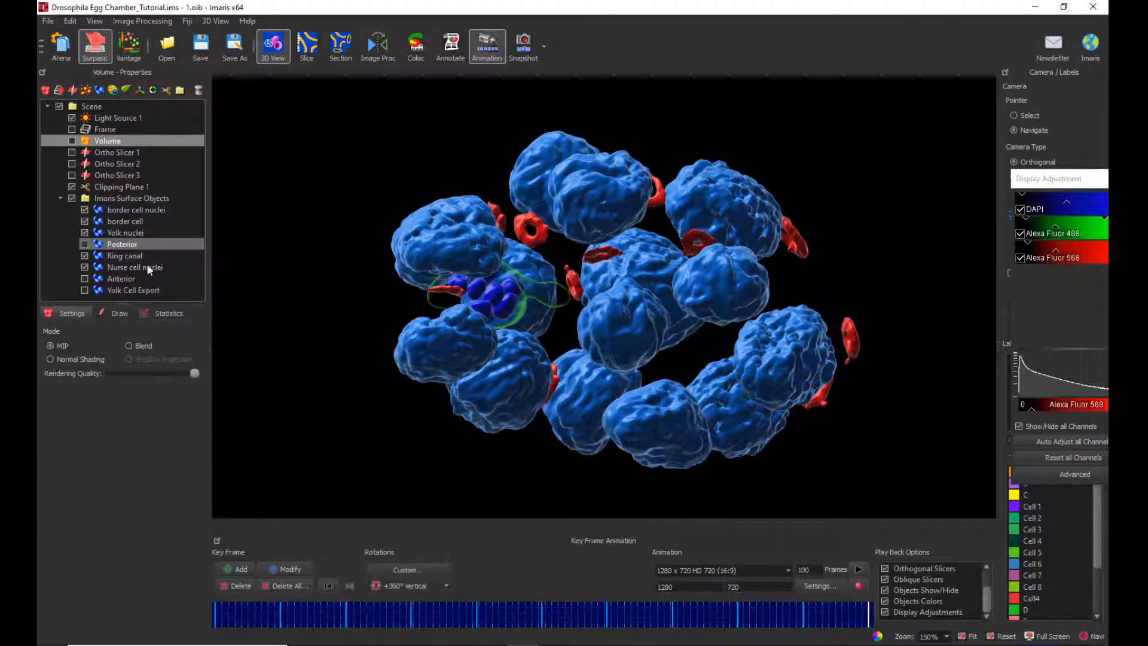
pyautogui.click(230, 568)
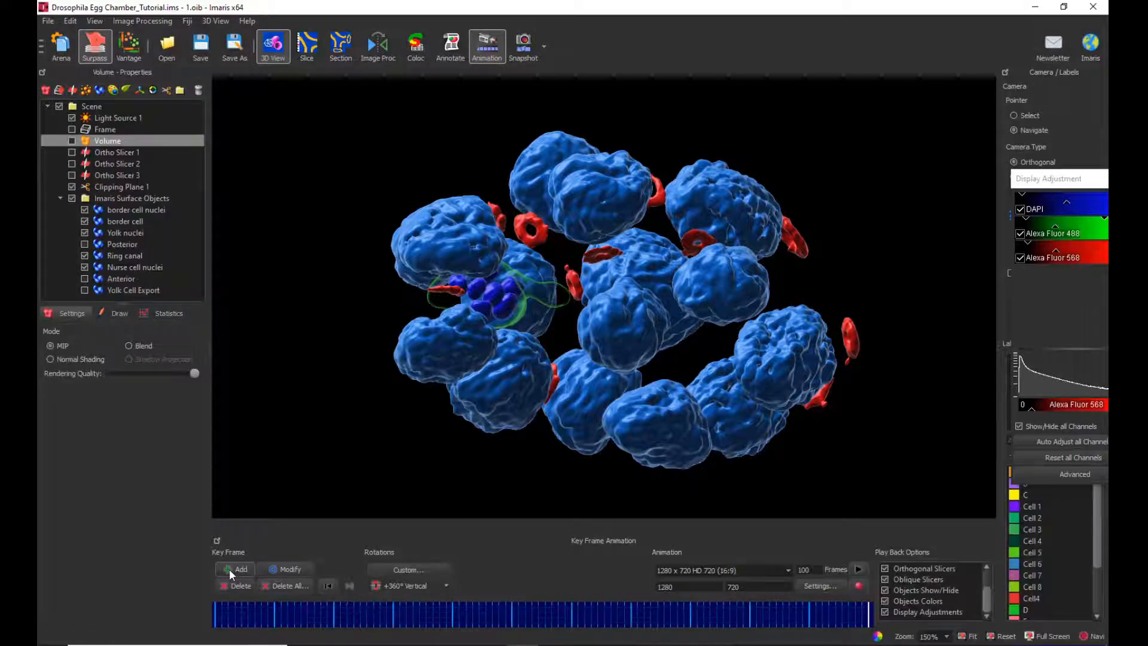
# Rotate the nurse cell nuclei and ring canals to a new angle and add that view as a key frame
pyautogui.moveTo(477, 366)
pyautogui.mouseDown()
pyautogui.moveTo(456, 403)
pyautogui.moveTo(413, 402)
pyautogui.moveTo(475, 365)
pyautogui.mouseUp()
pyautogui.moveTo(440, 248); pyautogui.dragTo(378, 243)
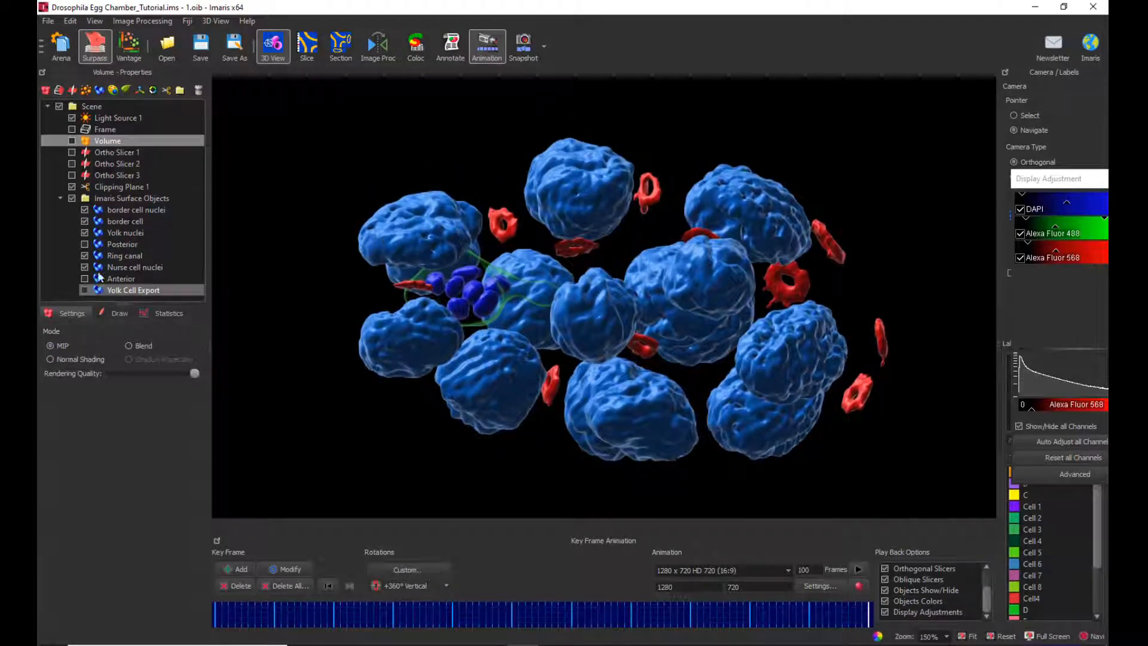
pyautogui.click(233, 567)
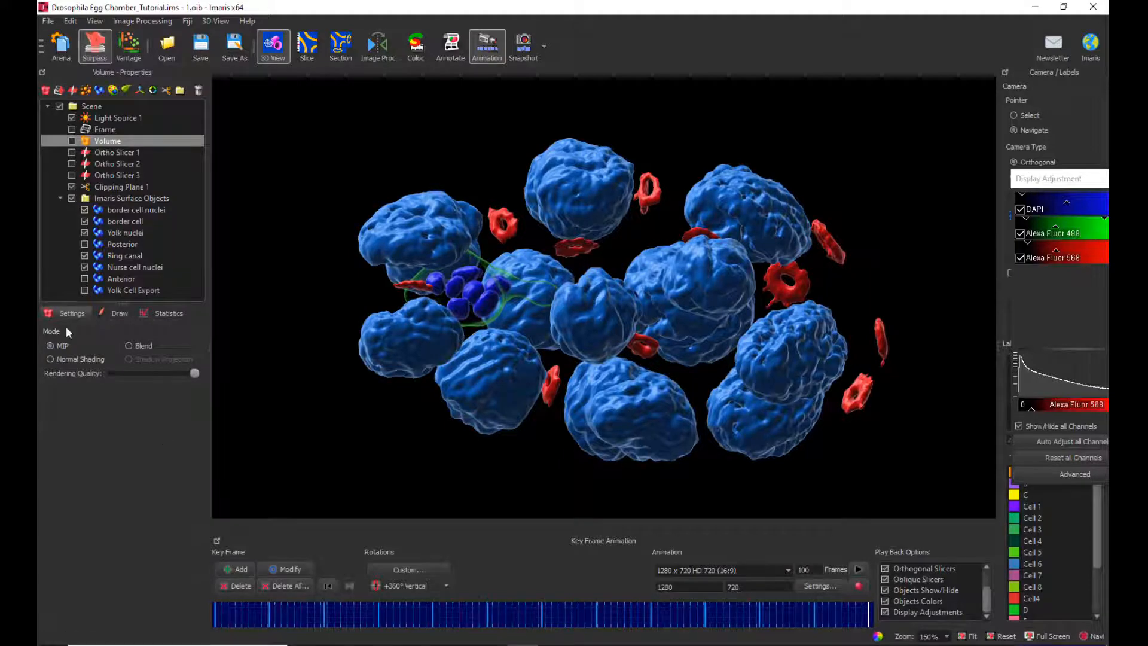
# Hide the Nurse cell nuclei and add a key frame, then zoom in to 266% on the border cells and add another key frame
pyautogui.click(85, 266)
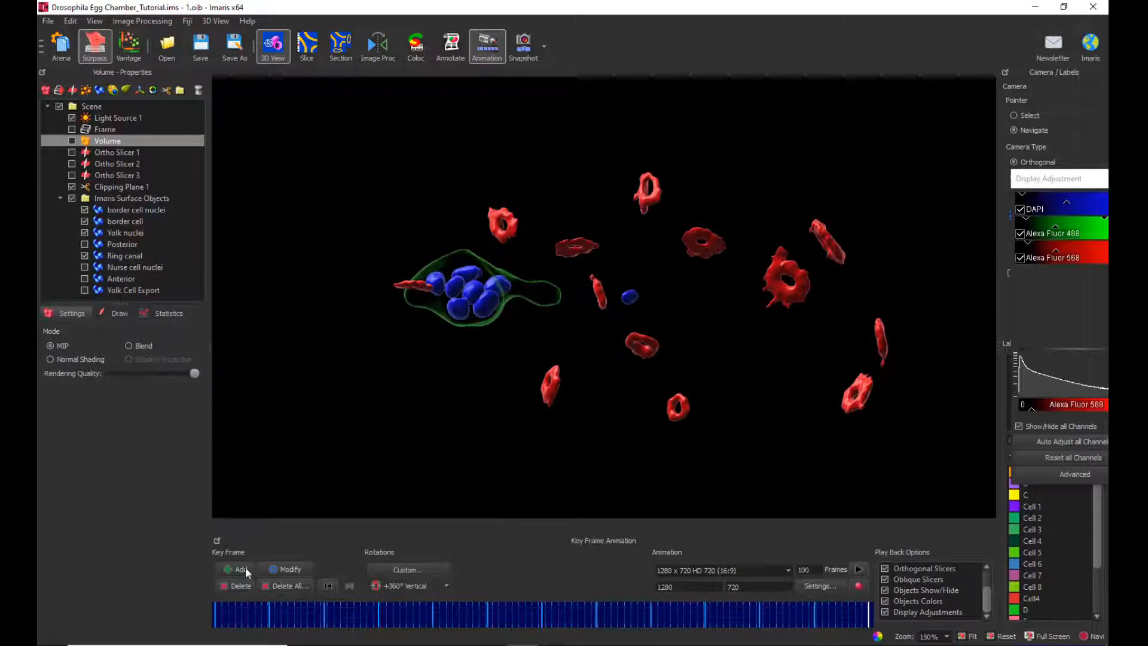
pyautogui.scroll(3, 514, 348)
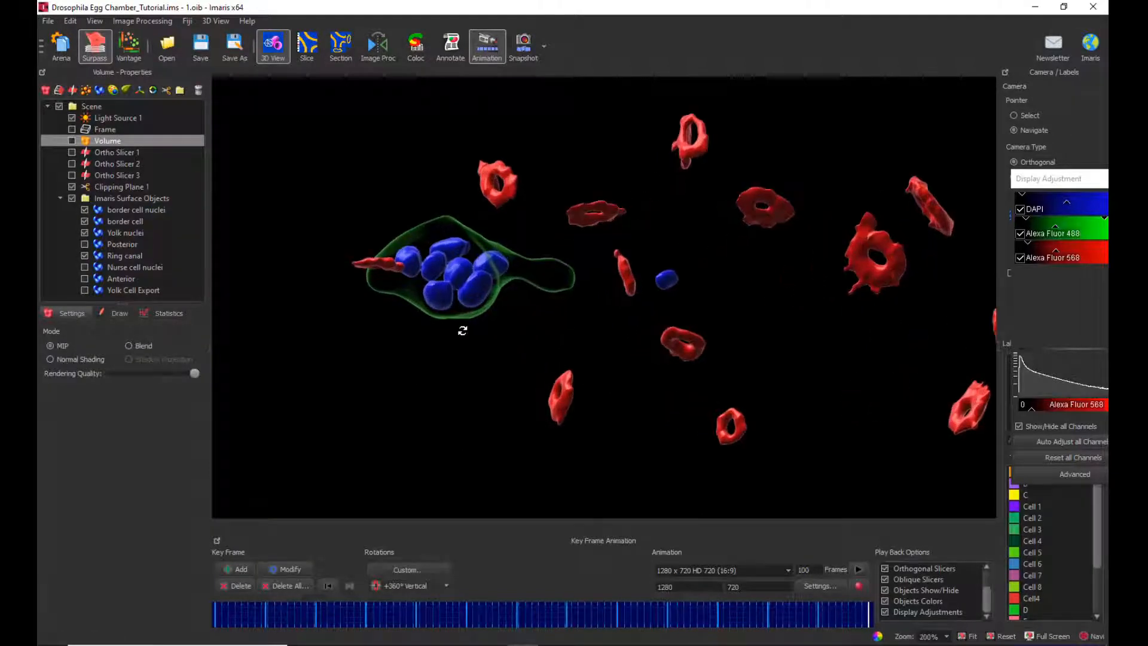
pyautogui.scroll(3, 463, 330)
pyautogui.moveTo(465, 300); pyautogui.dragTo(493, 319, button='right')
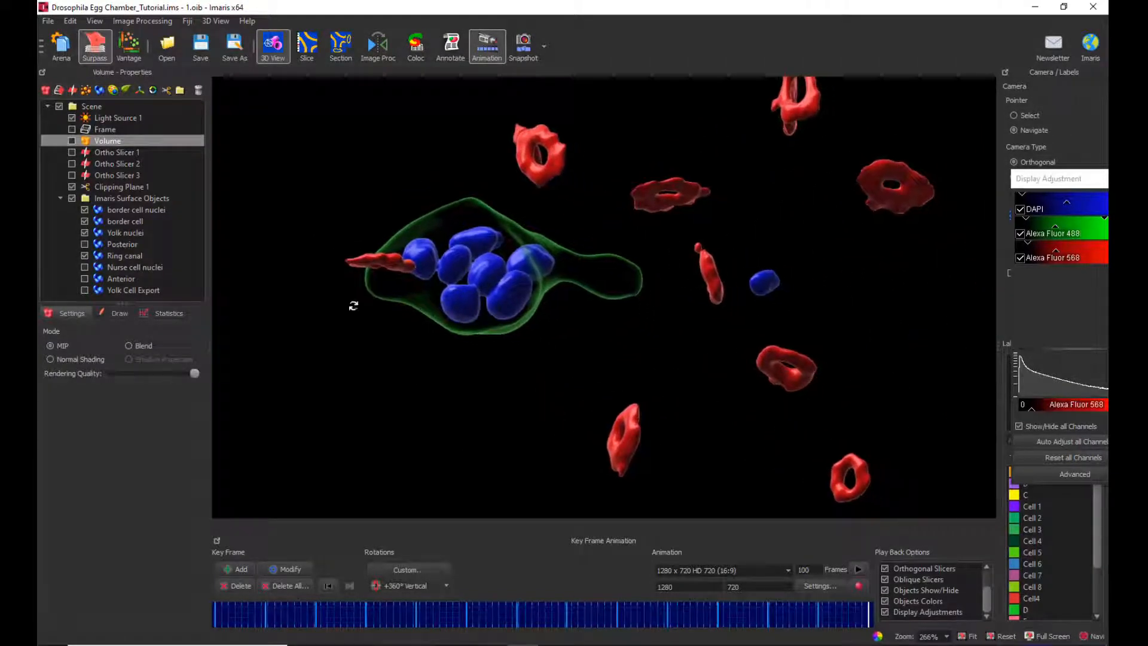
pyautogui.click(232, 566)
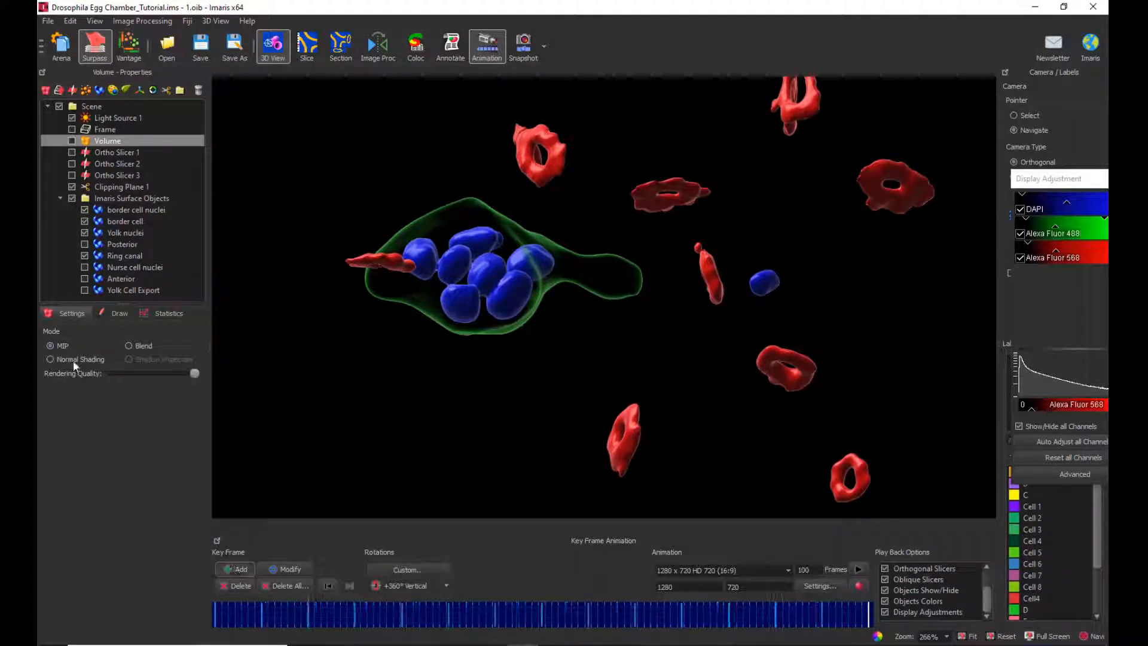
# Hide the Ring canal and Yolk nuclei surfaces and add the view of only the border cells as a key frame
pyautogui.click(84, 256)
pyautogui.click(85, 232)
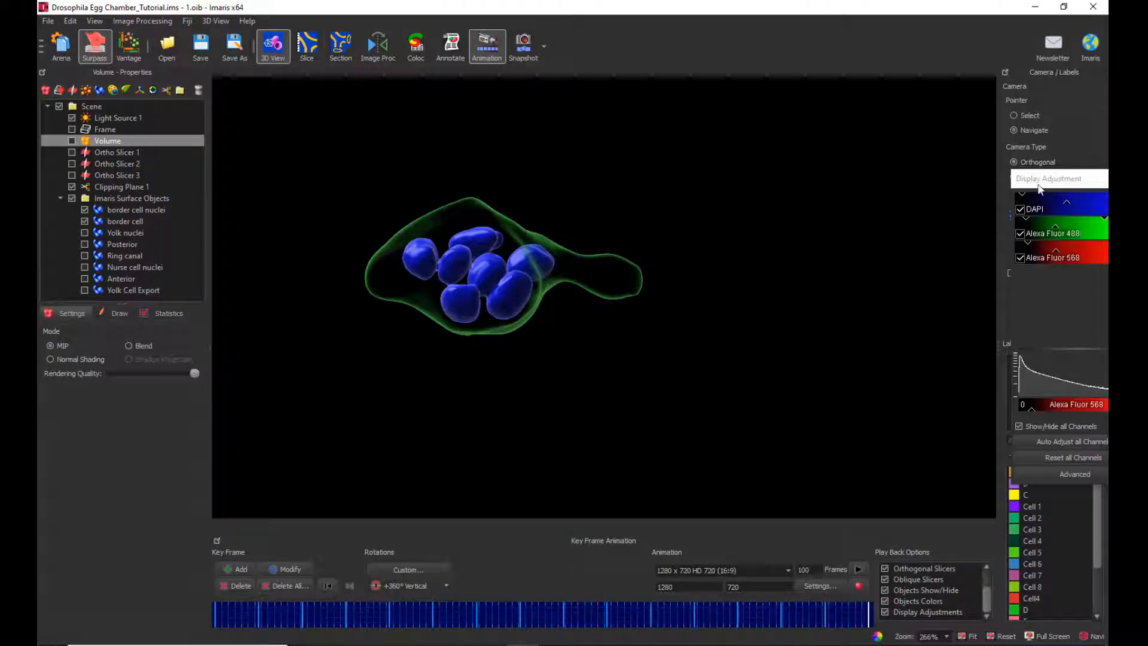
# Uncover the camera controls, fix the rotation center on the border cell nuclei cluster, and add the centered view as a key frame
pyautogui.moveTo(1050, 182); pyautogui.dragTo(1024, 337)
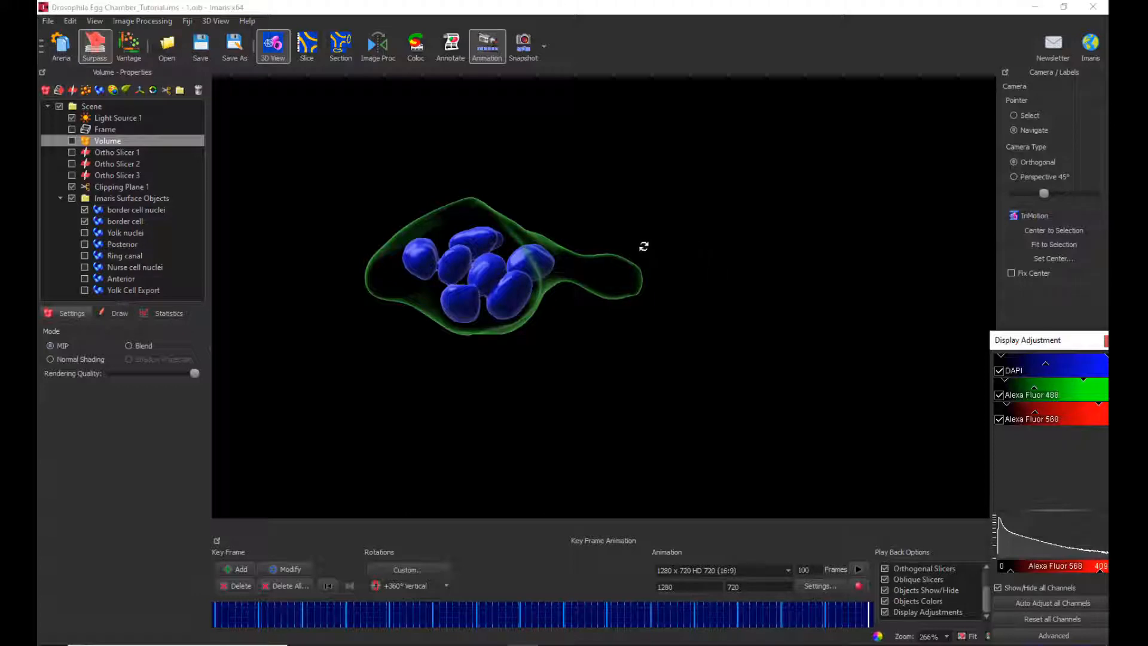
pyautogui.click(1045, 257)
pyautogui.click(1038, 257)
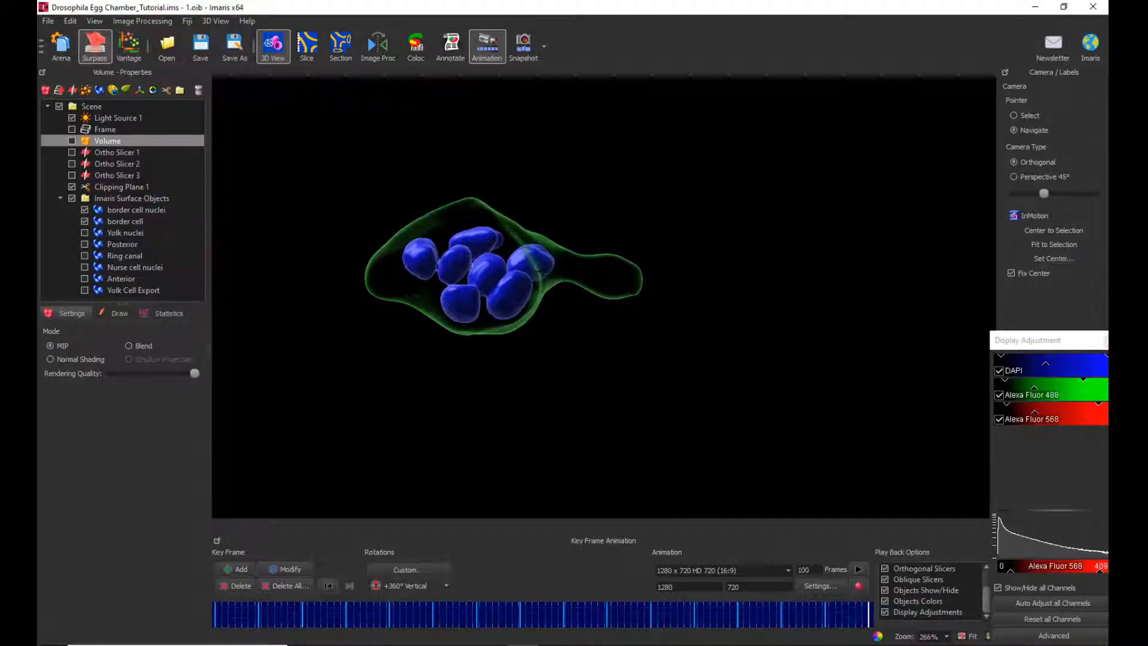
pyautogui.click(488, 263)
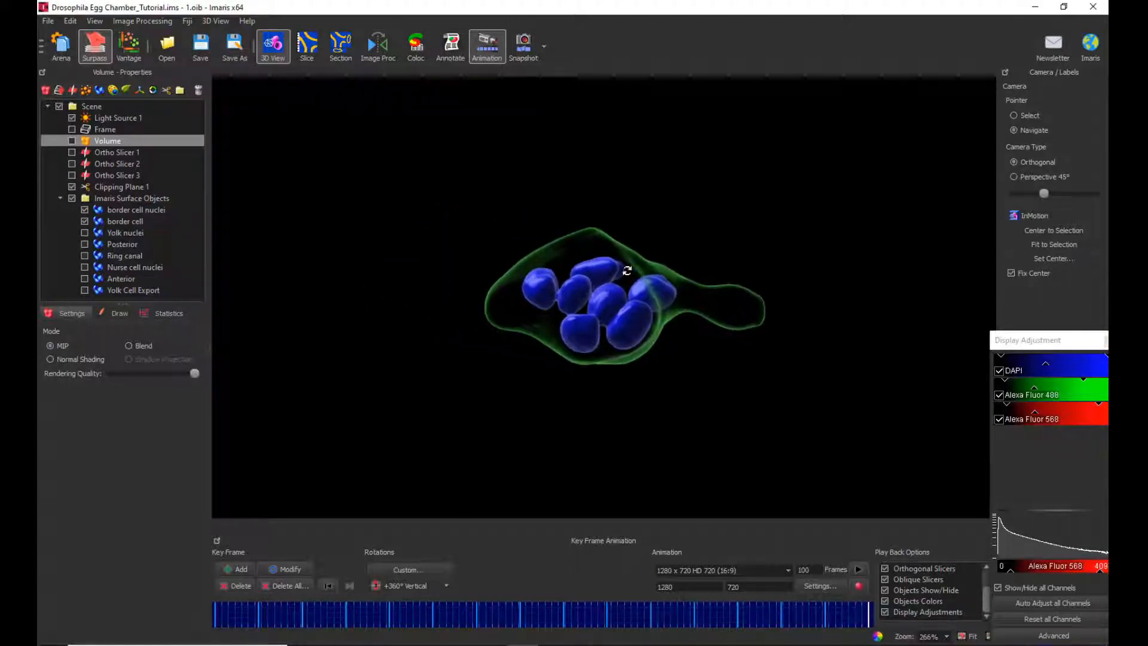
pyautogui.click(1049, 257)
pyautogui.click(595, 297)
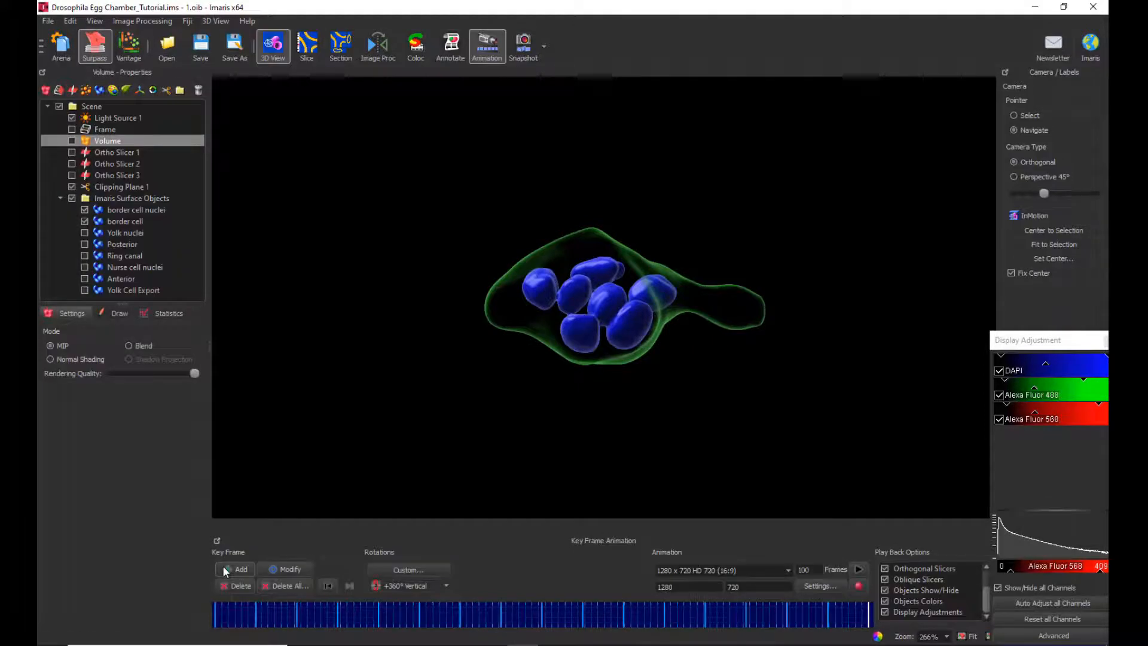
# Add a +360° Horizontal rotation around the centered border cells to the animation
pyautogui.click(447, 585)
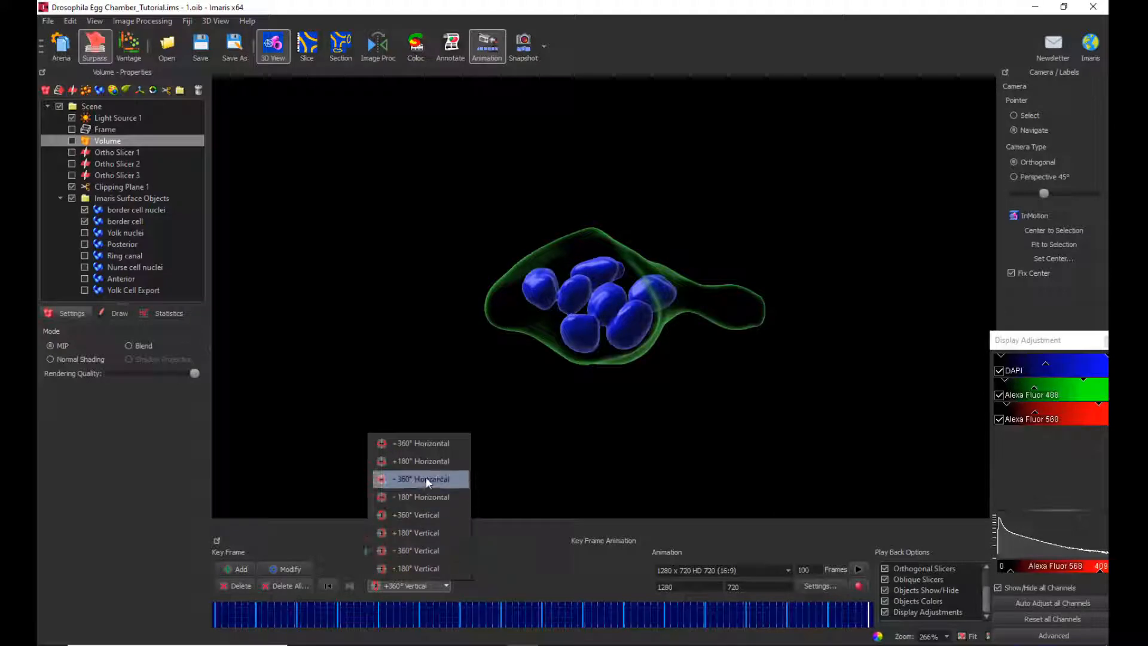
pyautogui.click(420, 443)
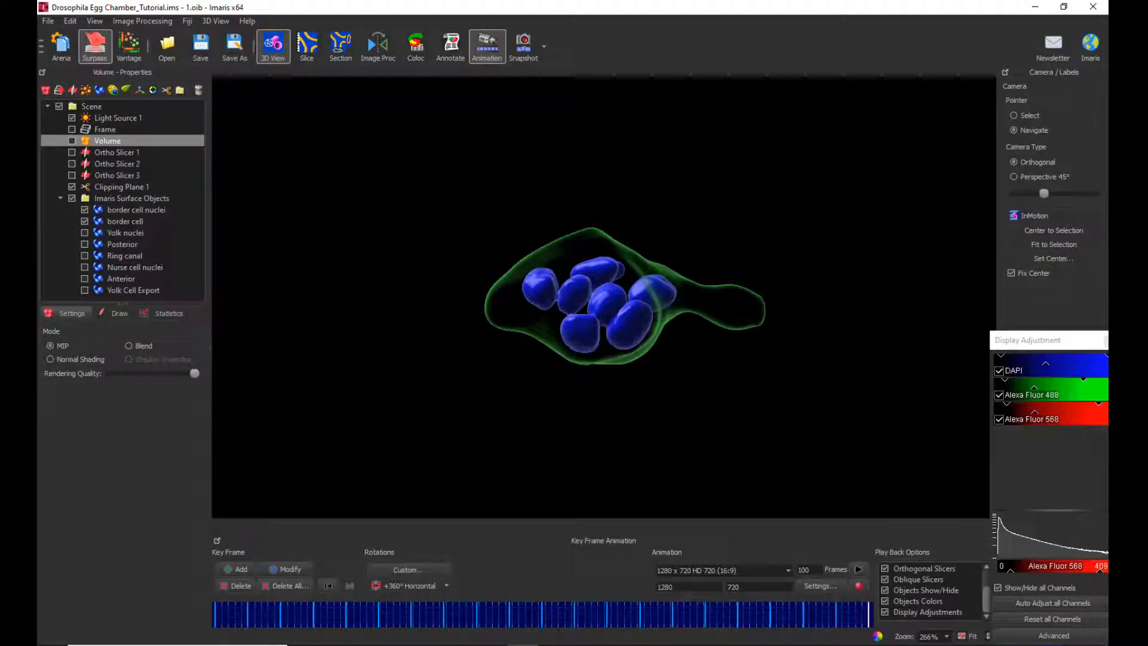
# Set the animation length to 50 frames and preview the playback, stopping it after a review
pyautogui.doubleClick(805, 569)
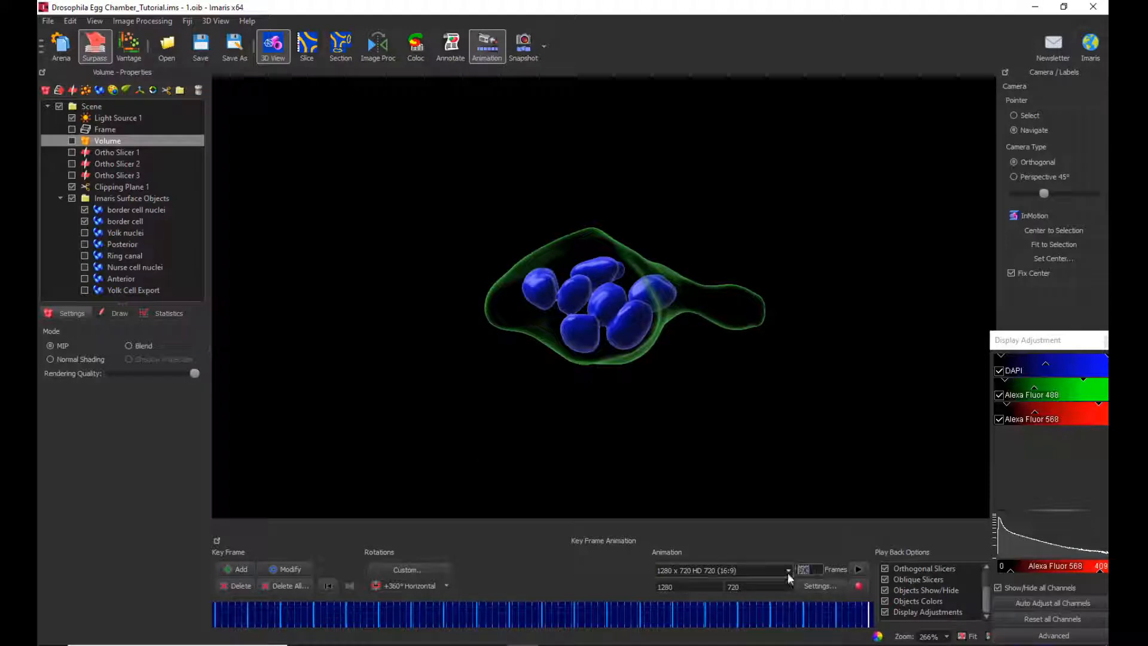
pyautogui.write('50')
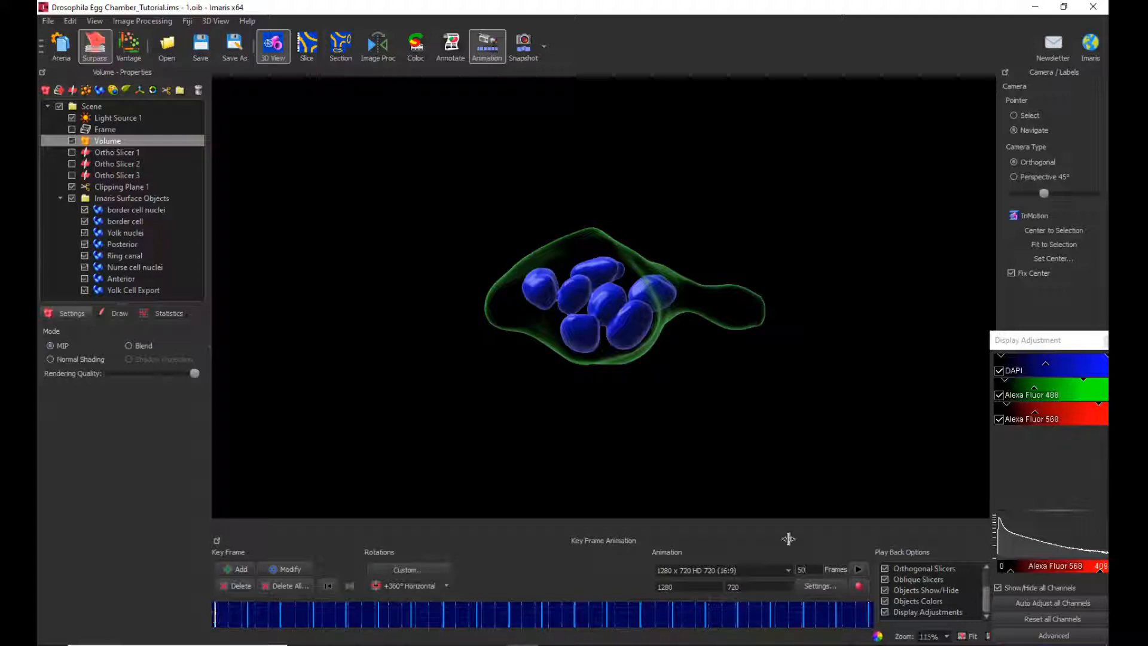
pyautogui.click(857, 569)
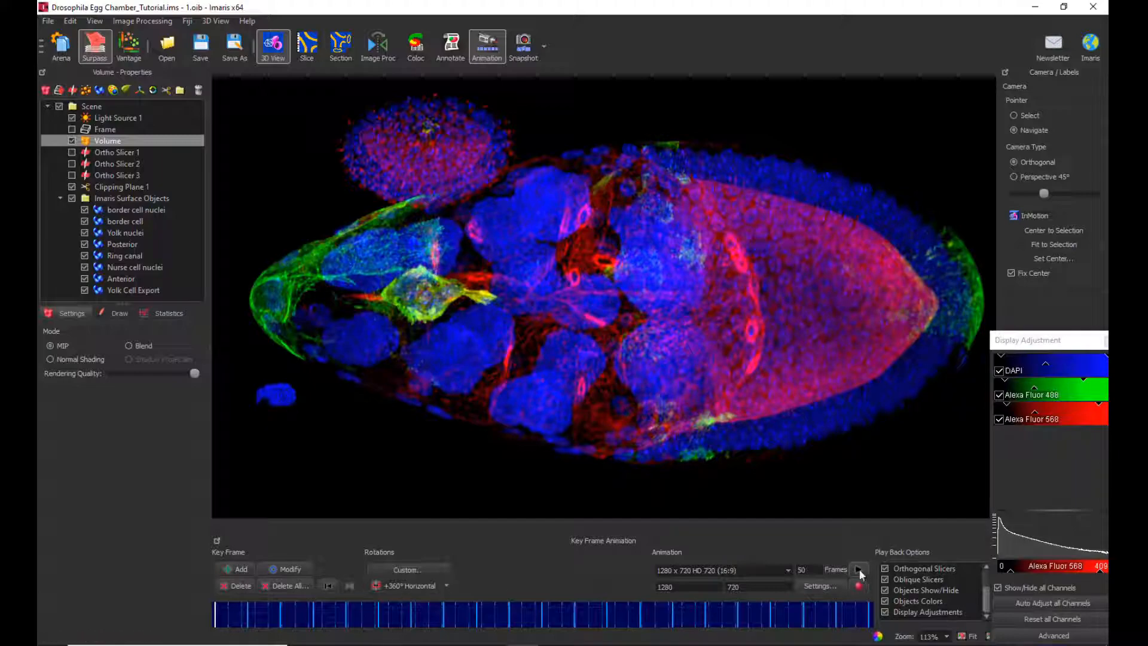
pyautogui.click(858, 567)
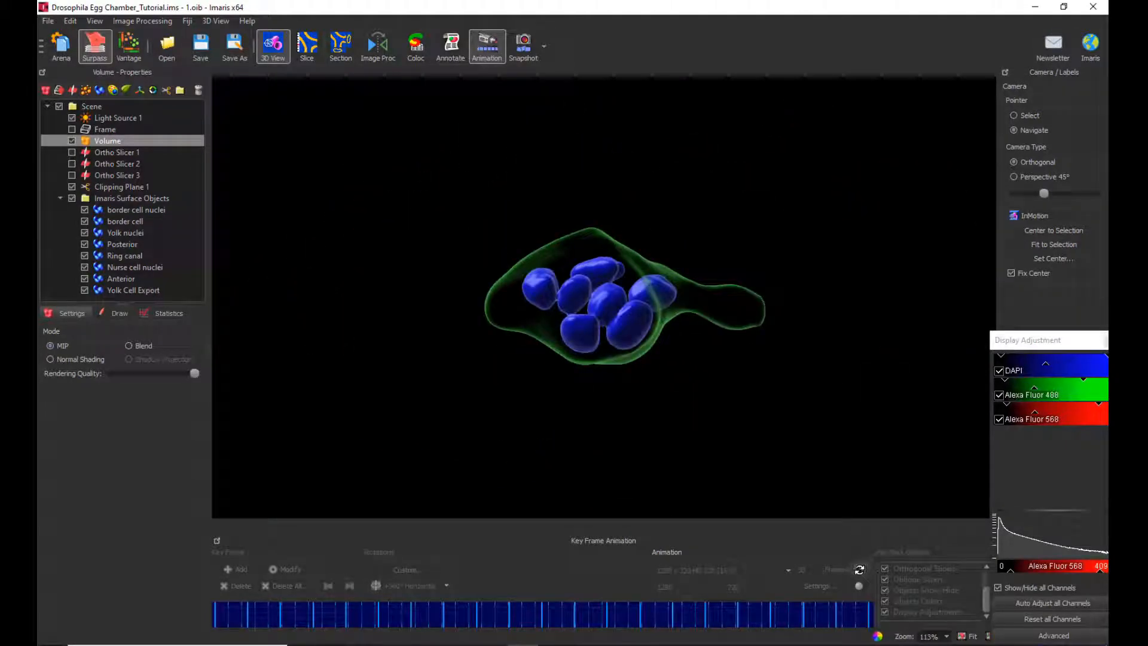
pyautogui.click(859, 568)
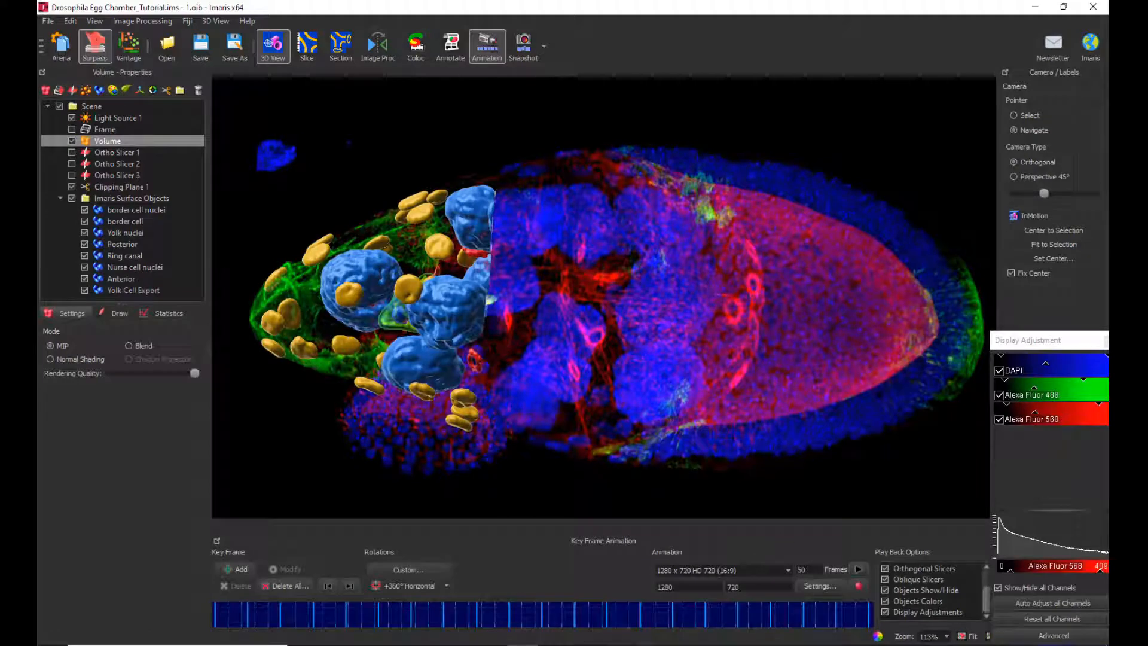
# Set the animation length to 100 frames, check the key frame showing all surfaces at 150% zoom, and play the animation
pyautogui.write('100')
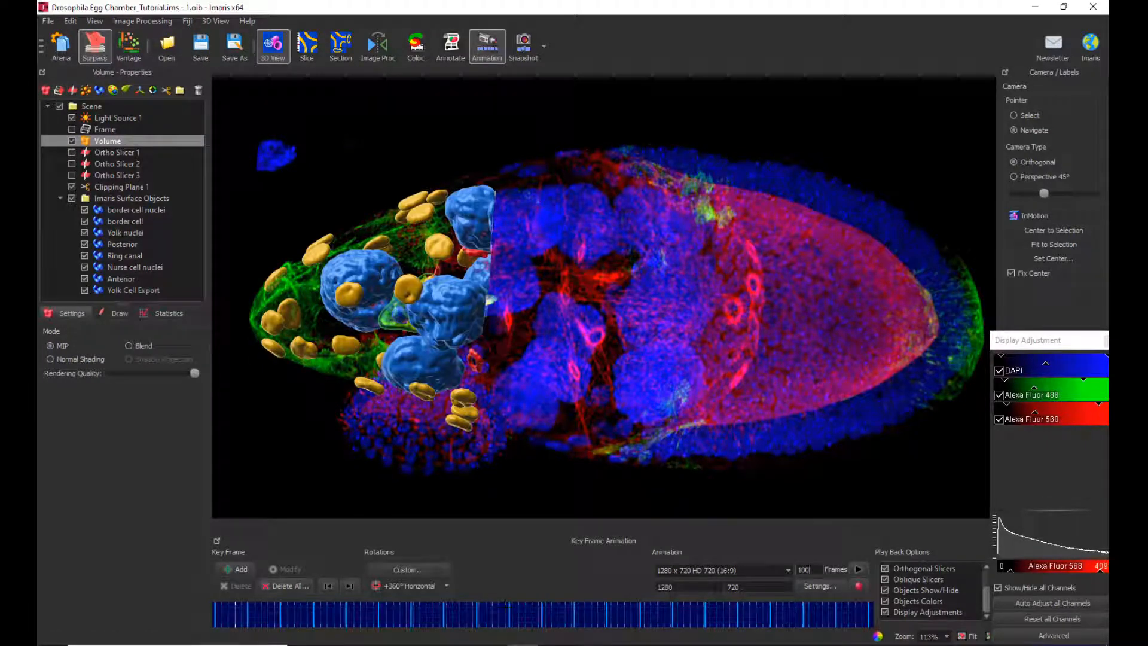
pyautogui.click(476, 616)
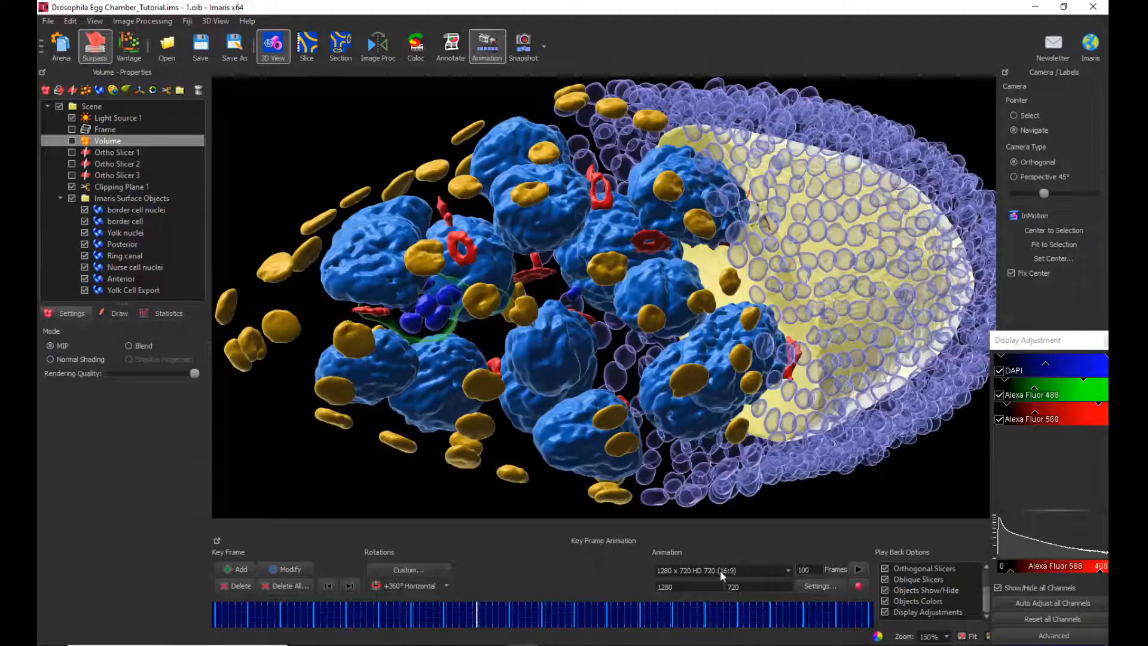
pyautogui.click(857, 570)
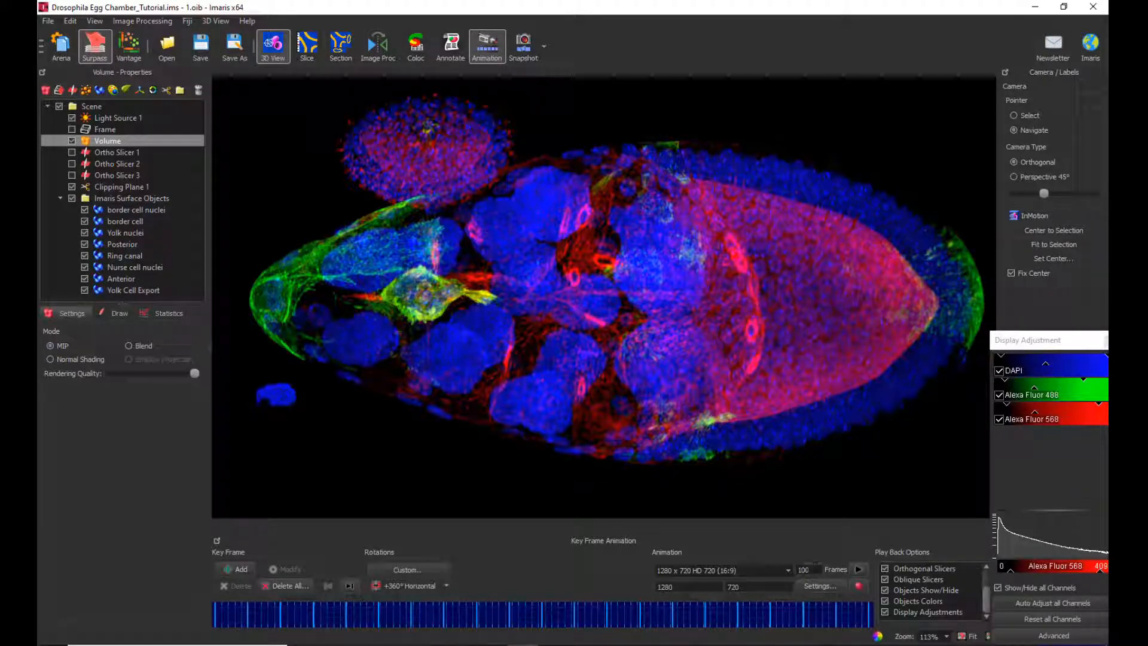
# Set the animation length to 500 frames, open the movie export settings, and close them without saving
pyautogui.write('5')
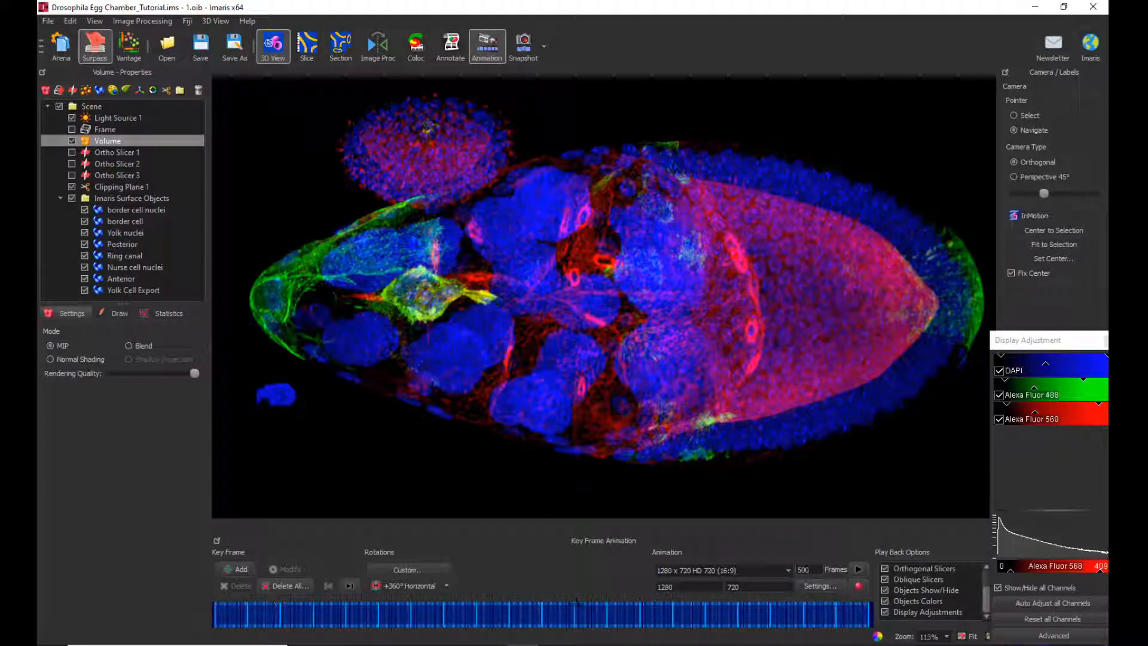
pyautogui.click(858, 586)
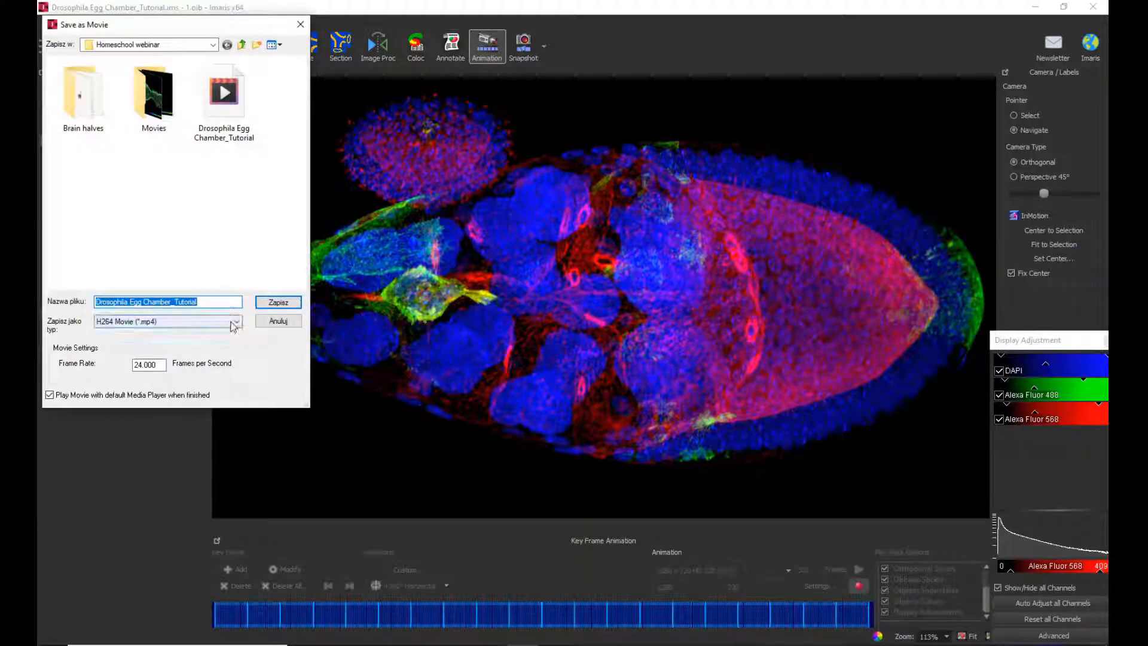
pyautogui.click(300, 26)
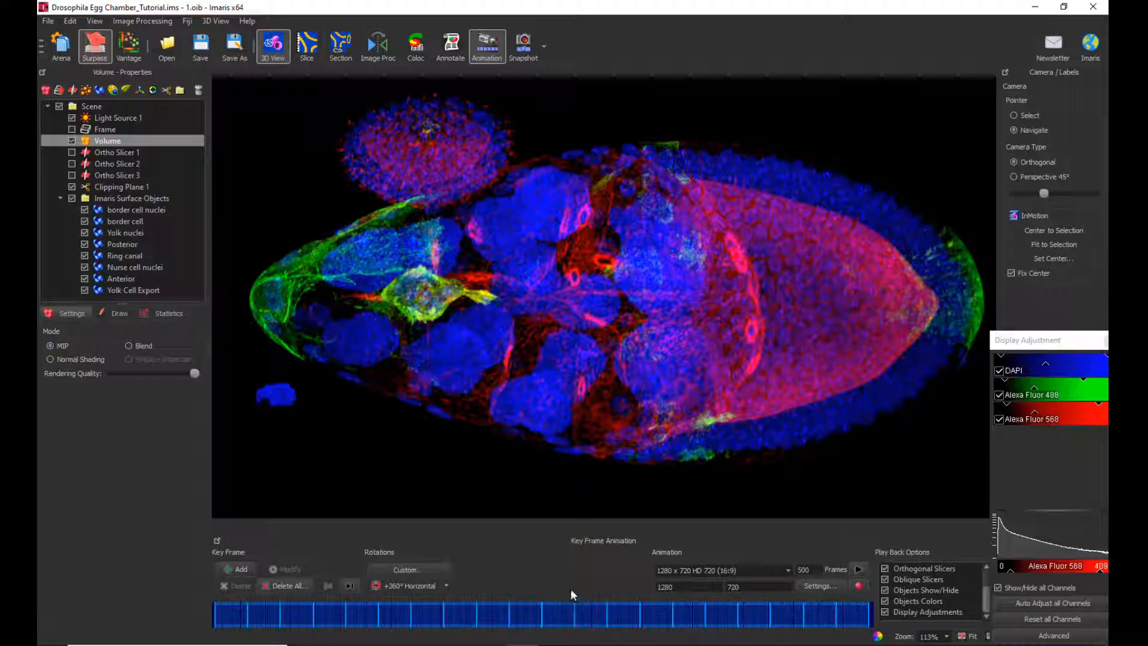
# Switch to the Movies folder in File Explorer to view the previously exported movies
pyautogui.moveTo(616, 644)
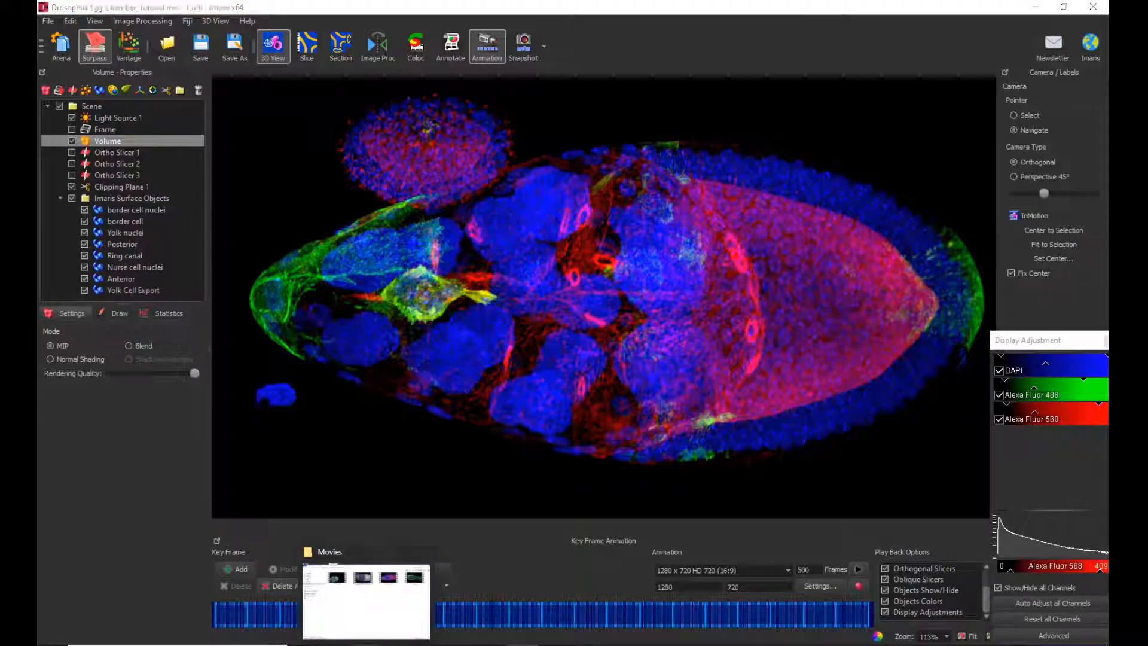
pyautogui.click(366, 644)
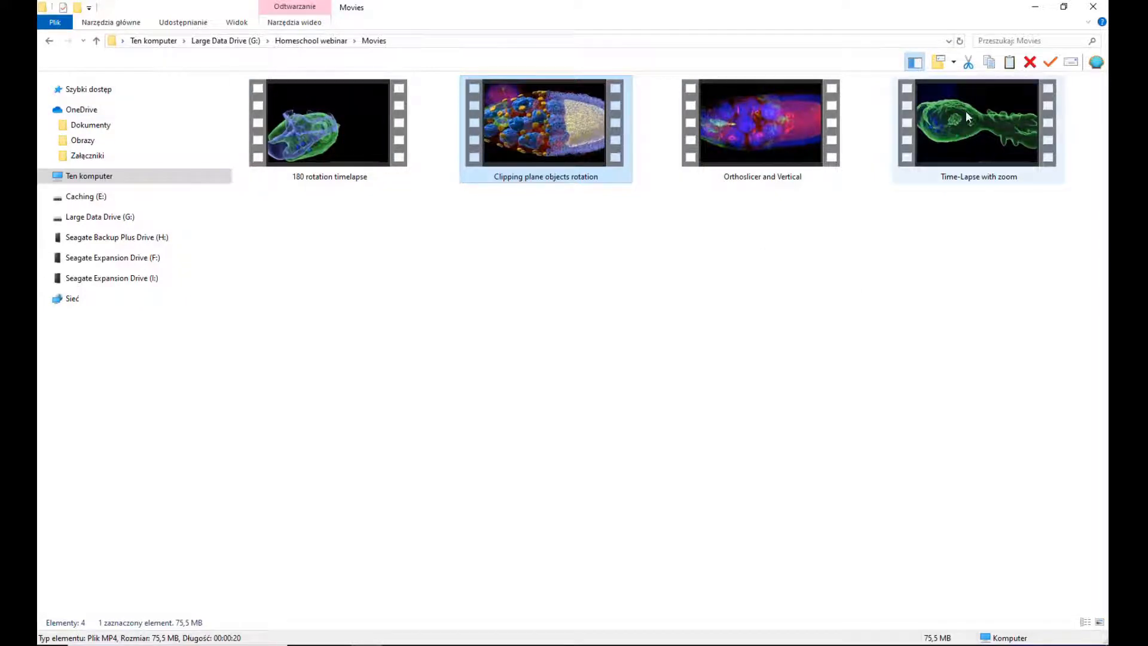
# Open the exported Time-Lapse with zoom movie and scrub through it from start to end
pyautogui.doubleClick(955, 142)
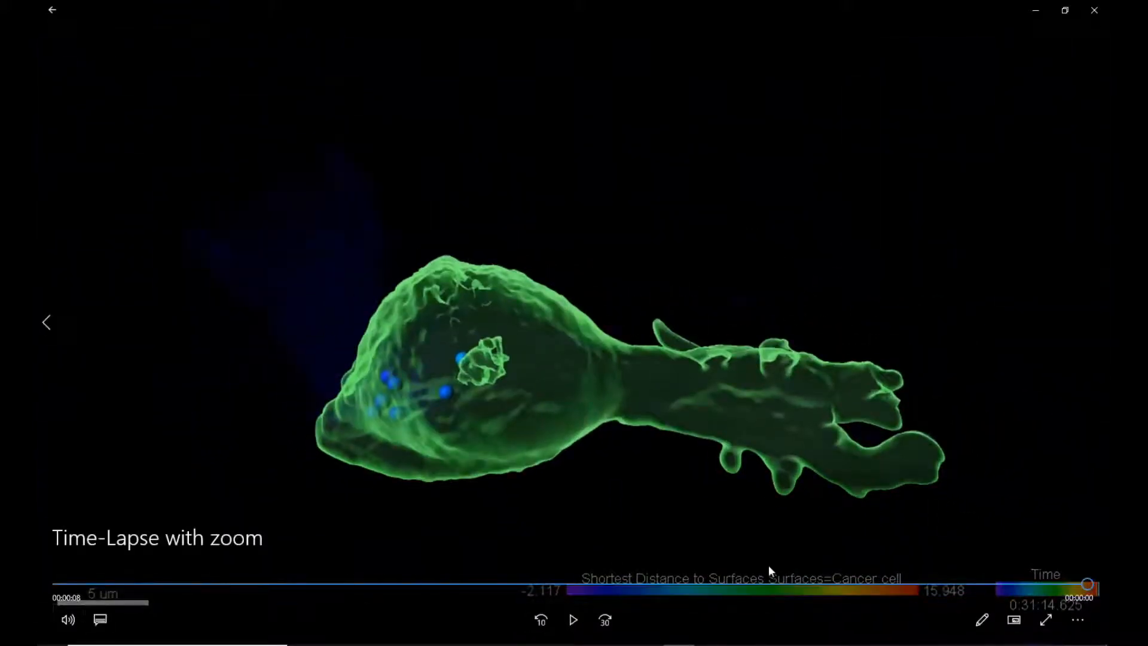
pyautogui.moveTo(1087, 585); pyautogui.dragTo(94, 598)
pyautogui.moveTo(114, 597); pyautogui.dragTo(1086, 641)
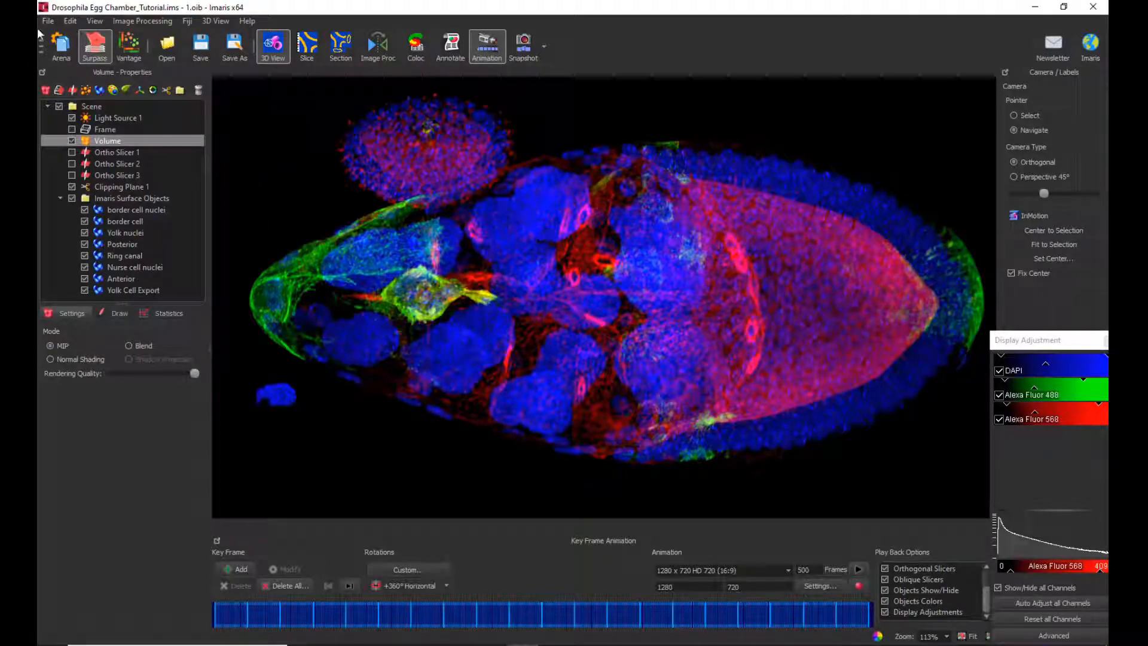
# Return to the Imaris Arena without saving the egg chamber changes and open the cancer cell and killer T cell time-lapse dataset
pyautogui.click(54, 52)
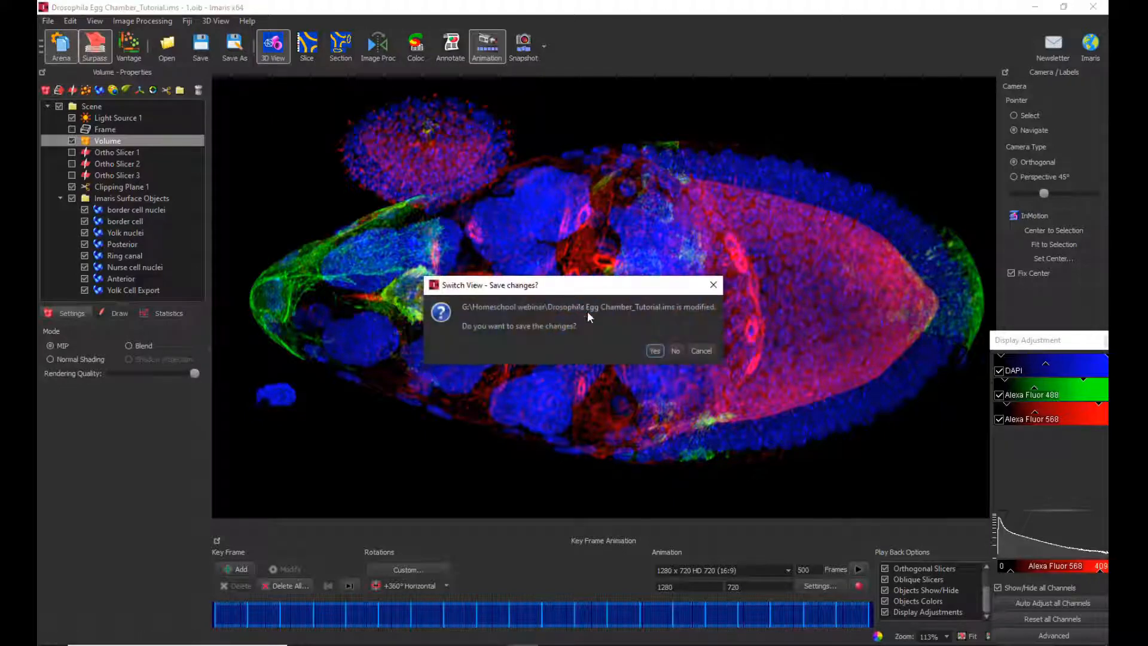
pyautogui.click(676, 350)
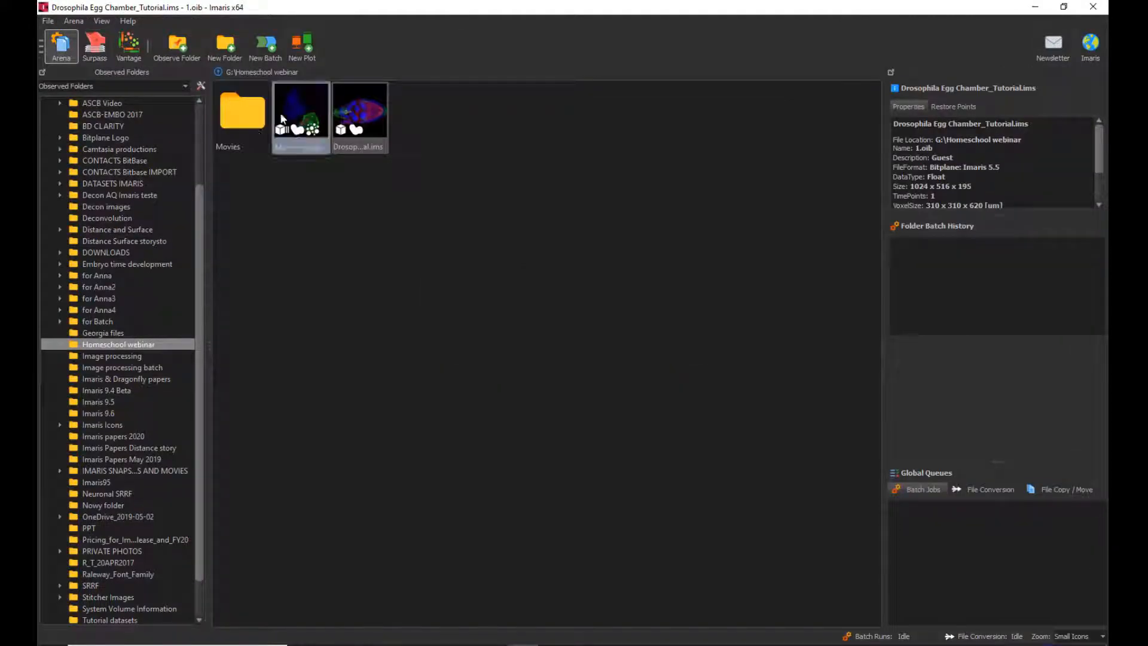
pyautogui.doubleClick(296, 120)
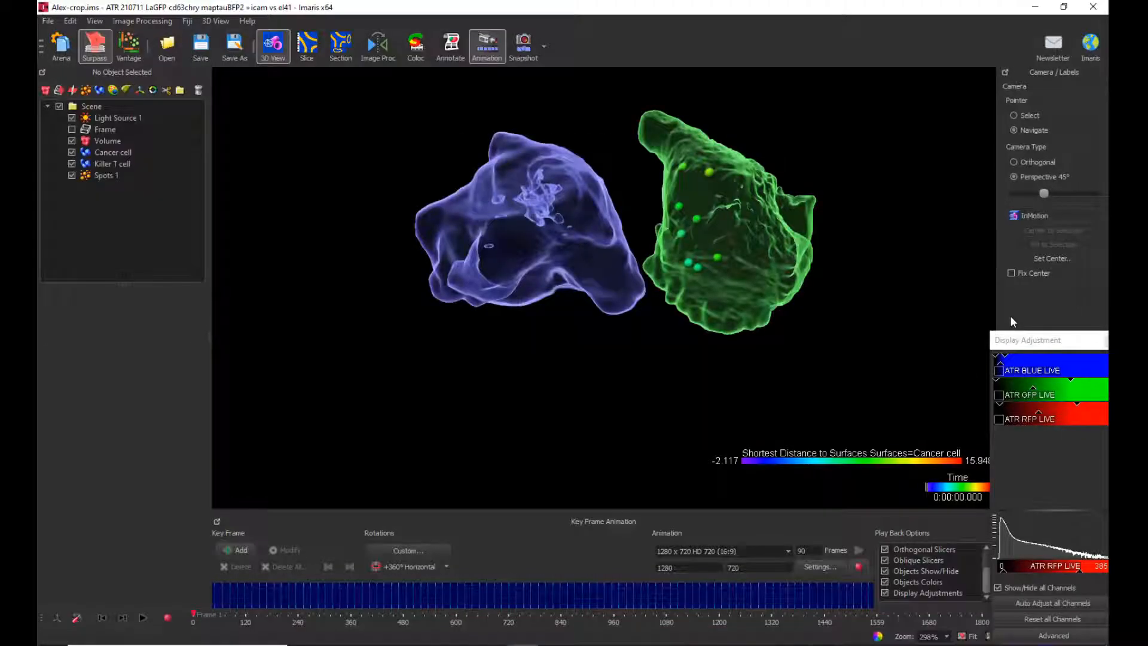
# Show the ATR BLUE LIVE, ATR GFP LIVE and ATR RFP LIVE channels alongside the two cell surfaces
pyautogui.moveTo(586, 208); pyautogui.dragTo(505, 254)
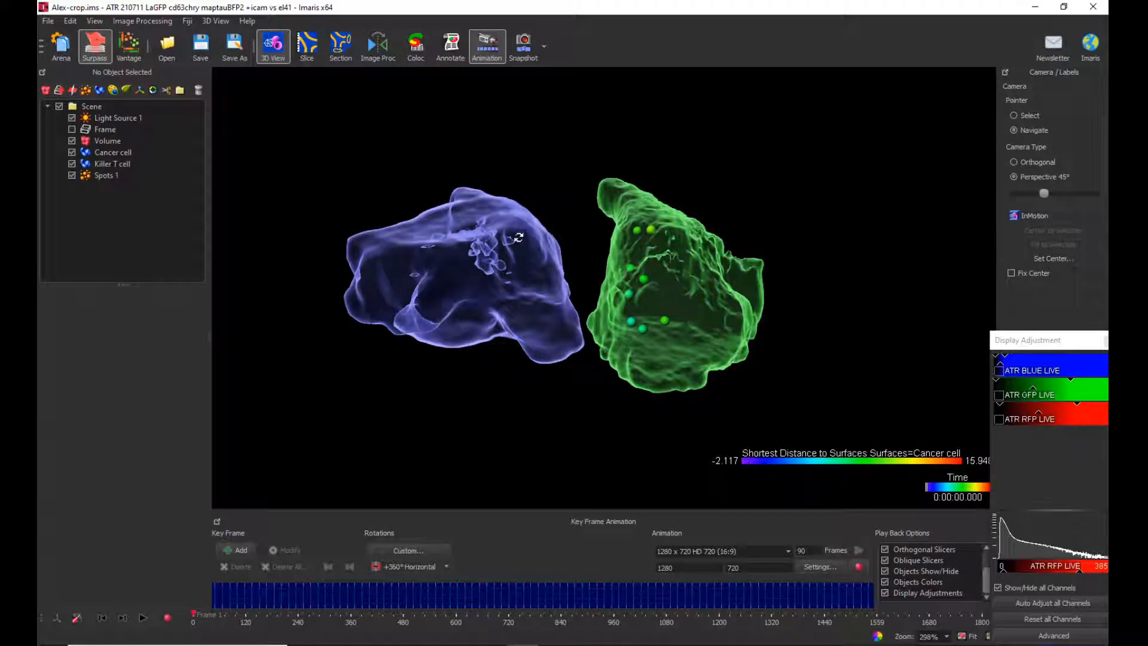
pyautogui.moveTo(528, 232)
pyautogui.mouseDown()
pyautogui.moveTo(545, 324)
pyautogui.moveTo(416, 276)
pyautogui.moveTo(466, 174)
pyautogui.moveTo(430, 189)
pyautogui.moveTo(459, 256)
pyautogui.moveTo(532, 267)
pyautogui.moveTo(538, 248)
pyautogui.moveTo(514, 228)
pyautogui.mouseUp()
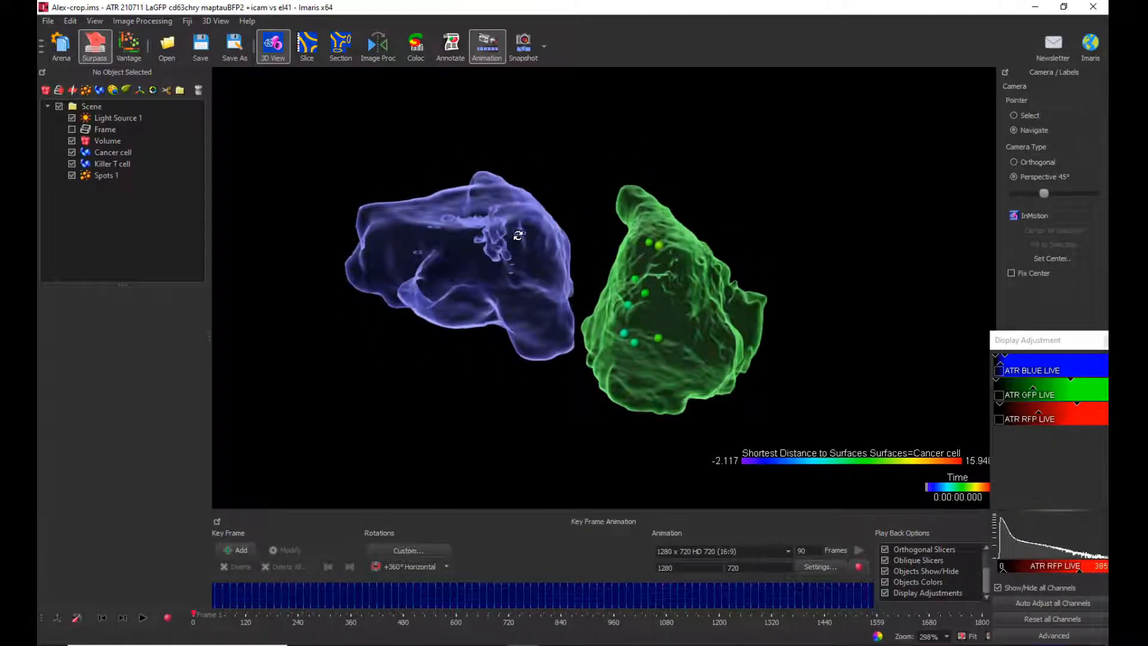
pyautogui.scroll(2, 545, 264)
pyautogui.moveTo(548, 259); pyautogui.dragTo(582, 234, button='right')
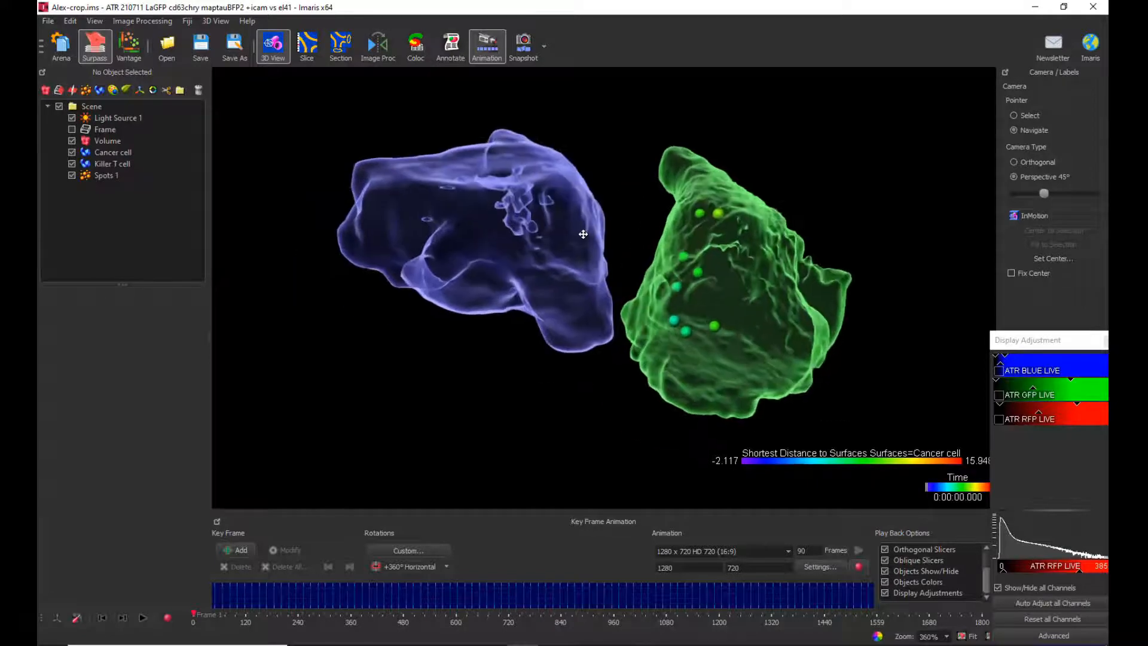
pyautogui.moveTo(568, 207); pyautogui.dragTo(577, 270)
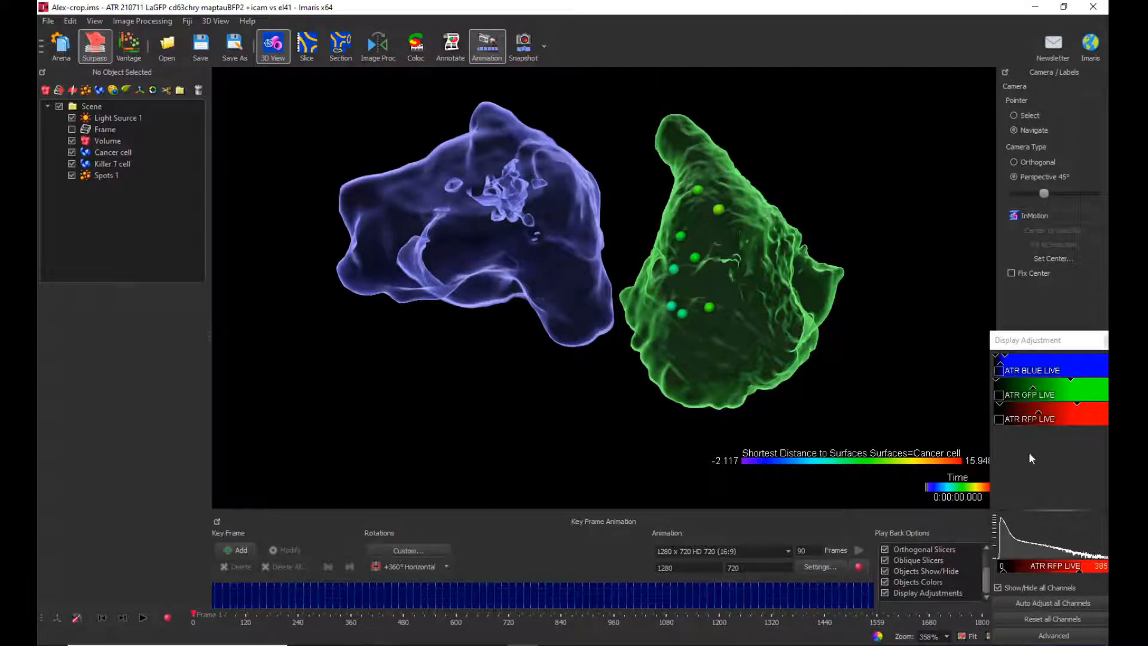
pyautogui.click(999, 371)
pyautogui.click(999, 396)
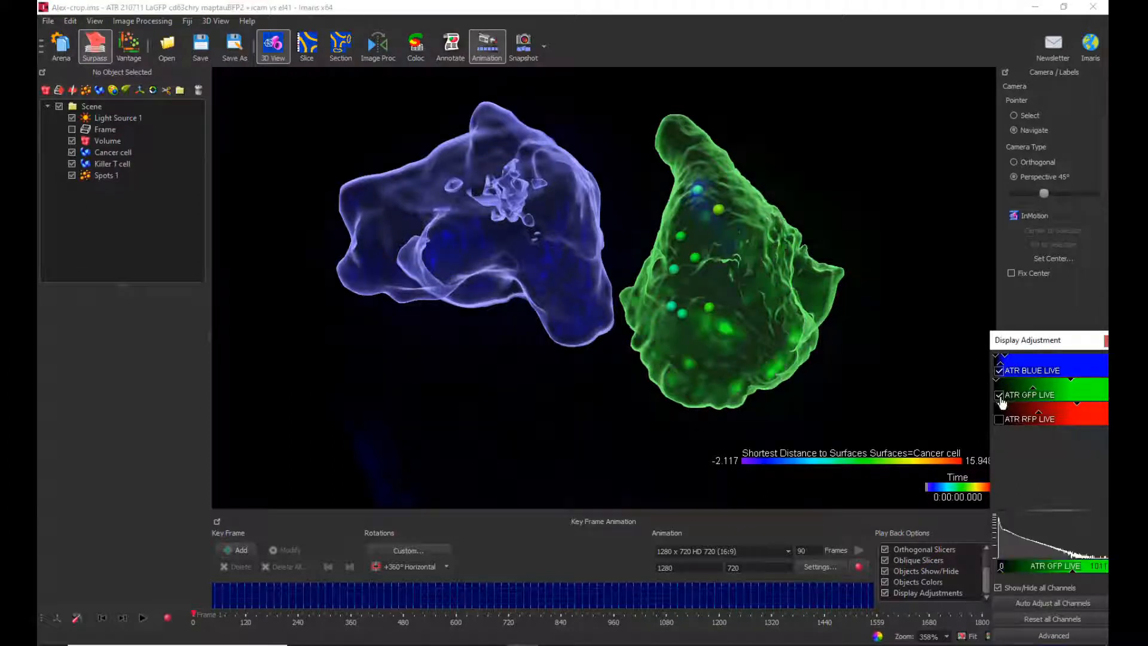
pyautogui.click(999, 419)
pyautogui.moveTo(549, 199); pyautogui.dragTo(550, 260)
pyautogui.moveTo(551, 260); pyautogui.dragTo(518, 296, button='right')
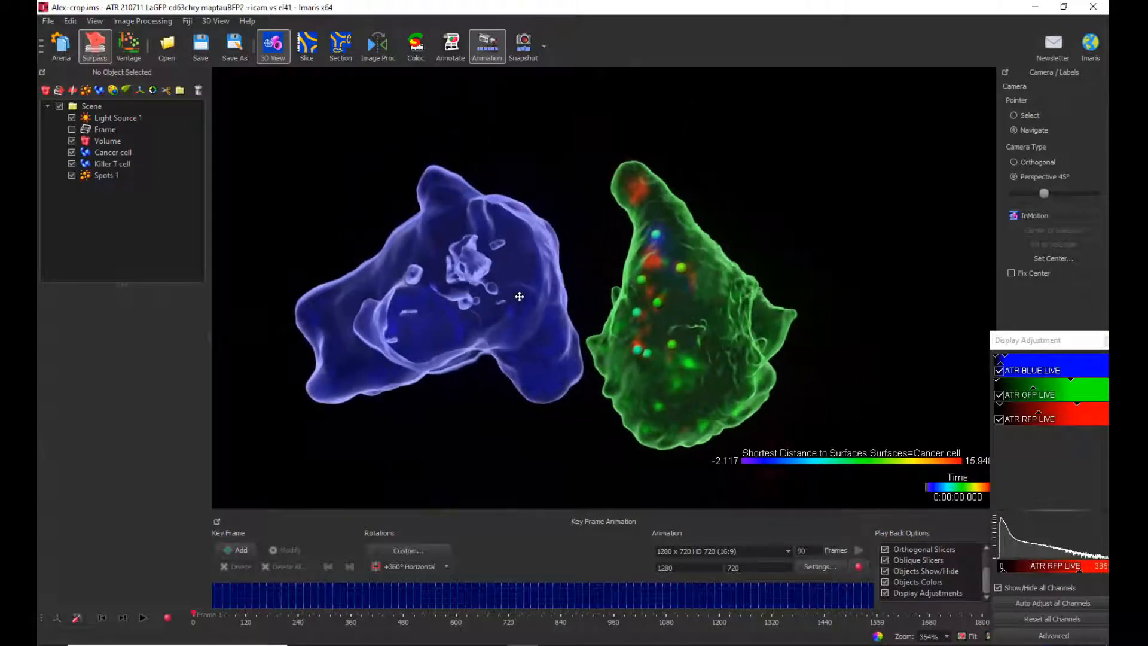
pyautogui.moveTo(545, 296); pyautogui.dragTo(476, 281)
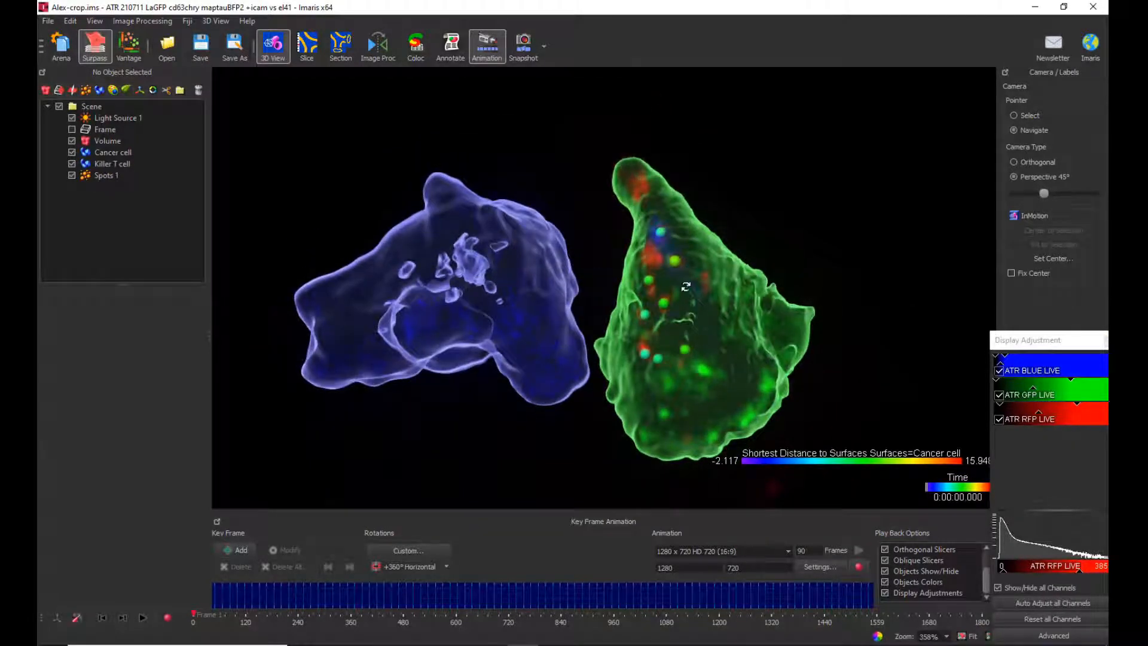
# Apply the opaque blue material to the Cancer cell surface
pyautogui.click(123, 153)
pyautogui.click(104, 153)
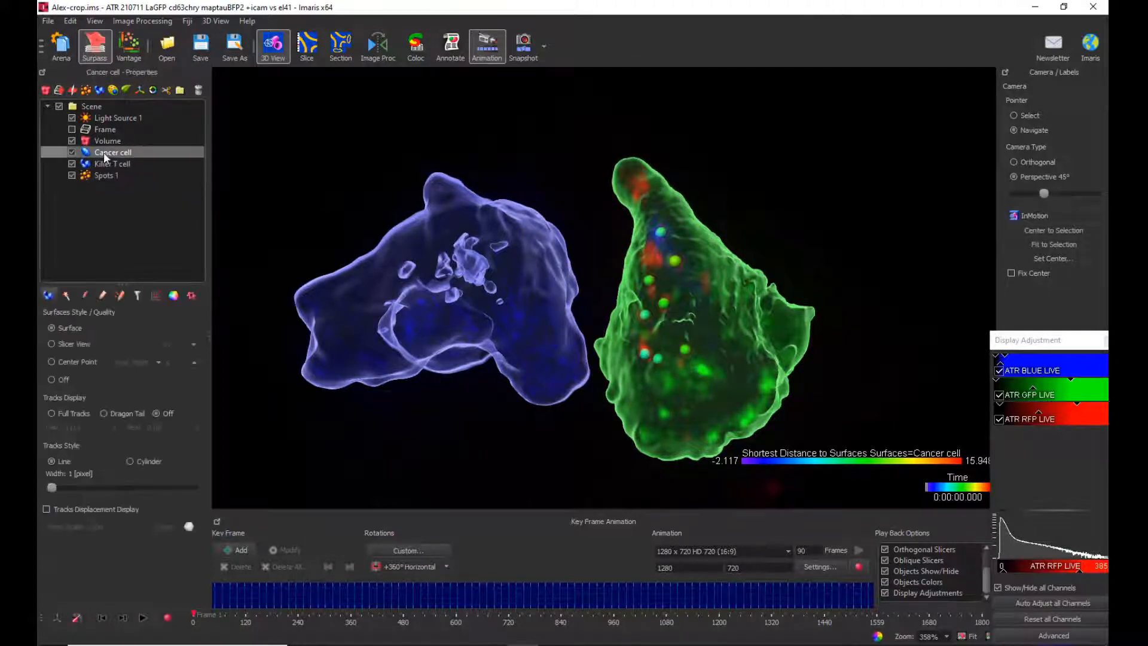
pyautogui.click(174, 294)
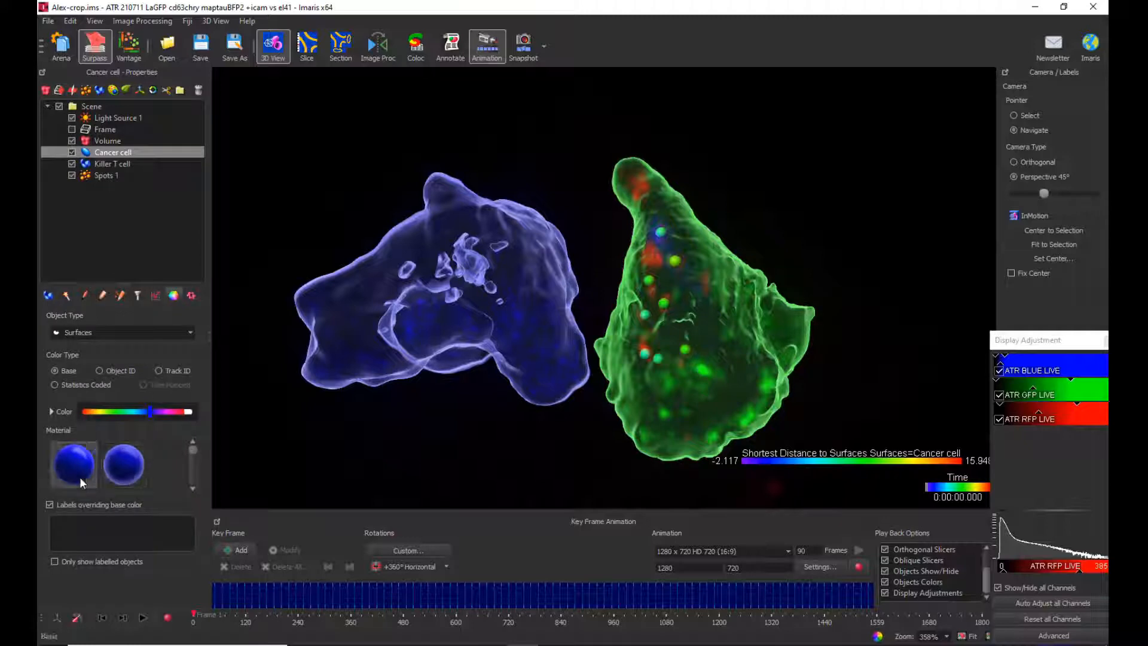
pyautogui.click(69, 457)
pyautogui.moveTo(509, 352); pyautogui.dragTo(469, 251)
pyautogui.moveTo(464, 297); pyautogui.dragTo(717, 264)
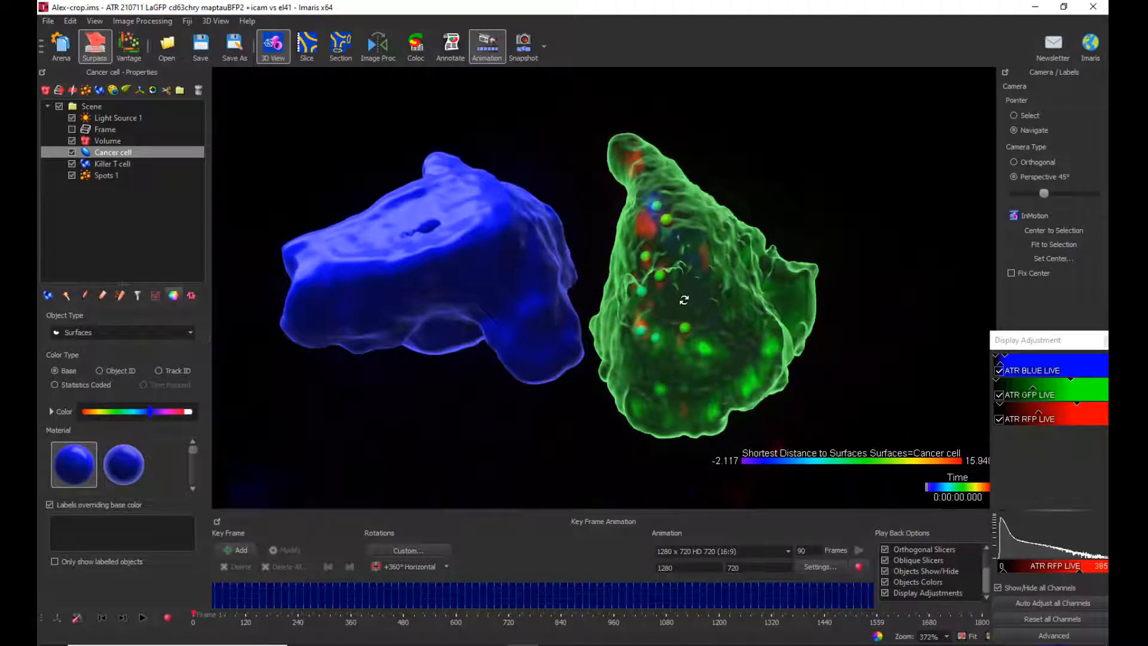
# Hide the ATR GFP LIVE and ATR RFP LIVE channels, keeping ATR BLUE LIVE displayed
pyautogui.click(999, 395)
pyautogui.click(999, 419)
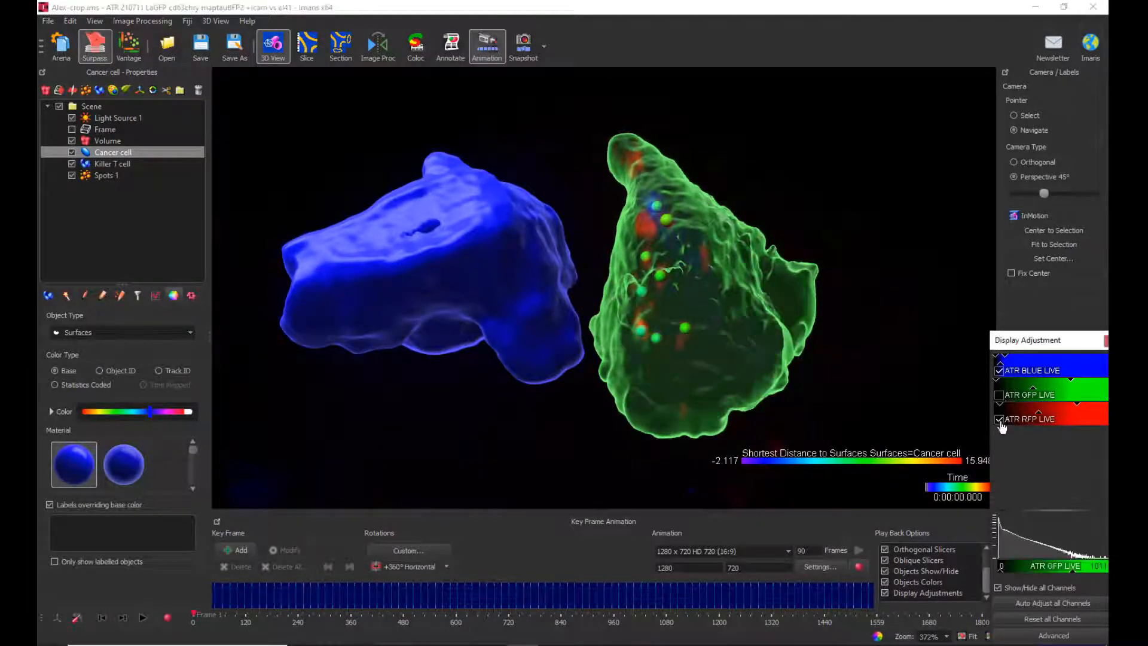
pyautogui.moveTo(476, 317); pyautogui.dragTo(511, 378)
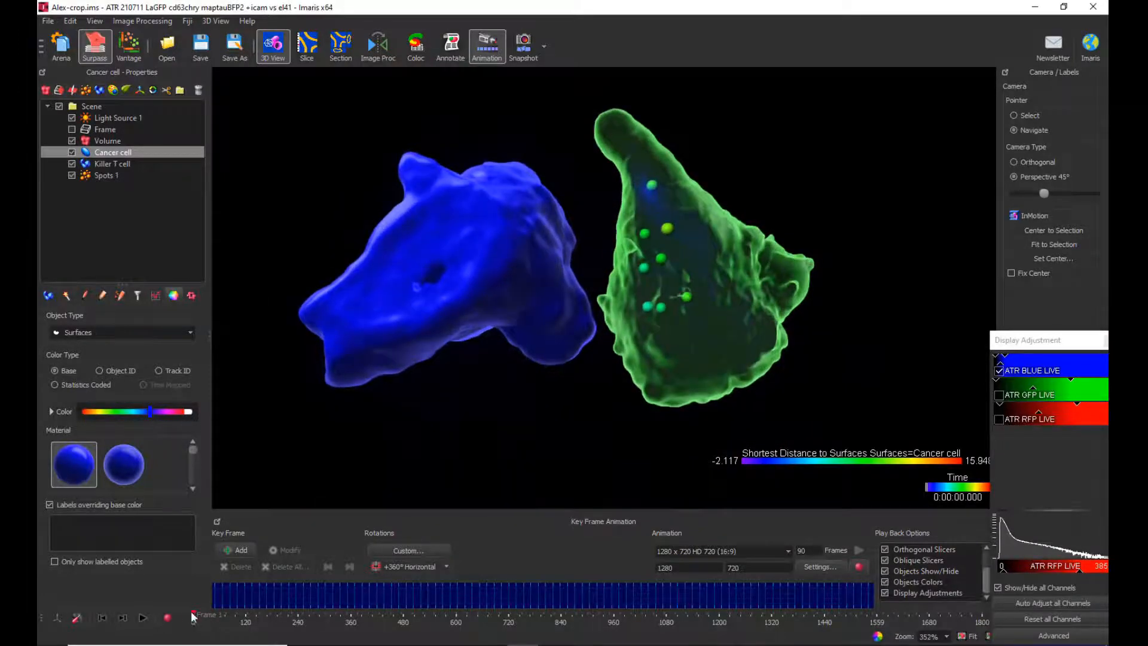
# Move the Display Adjustment window clear of the animation controls and add a key frame of both cells at the first time point
pyautogui.moveTo(206, 615)
pyautogui.mouseDown()
pyautogui.moveTo(954, 618)
pyautogui.moveTo(435, 585)
pyautogui.moveTo(953, 619)
pyautogui.moveTo(193, 583)
pyautogui.mouseUp()
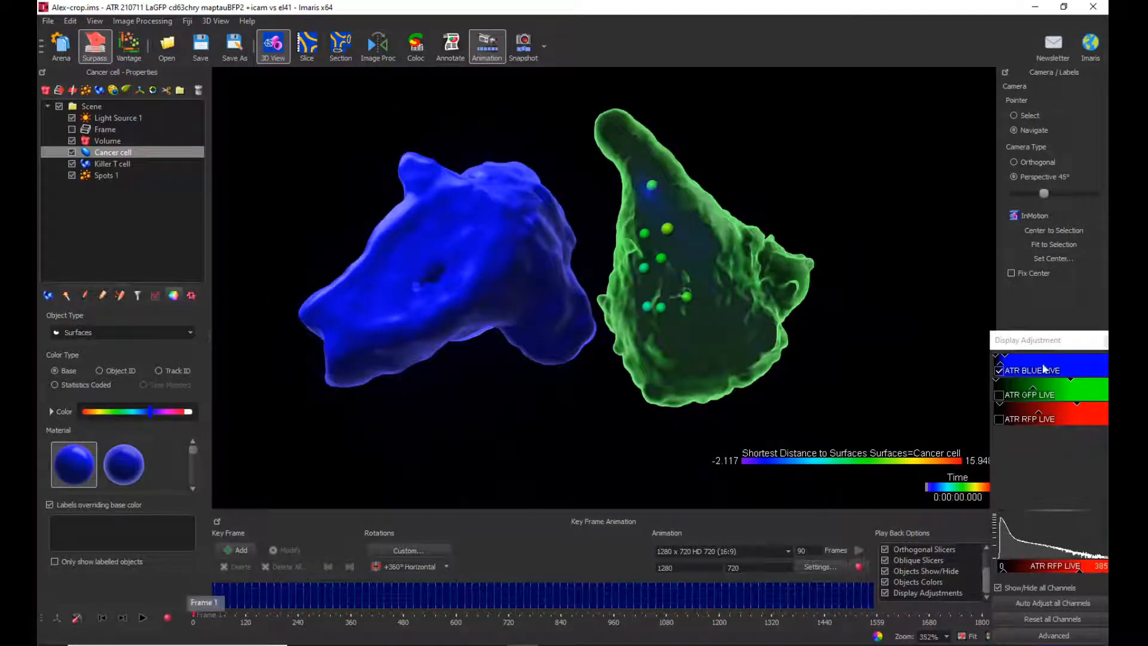
pyautogui.moveTo(1050, 346); pyautogui.dragTo(1035, 77)
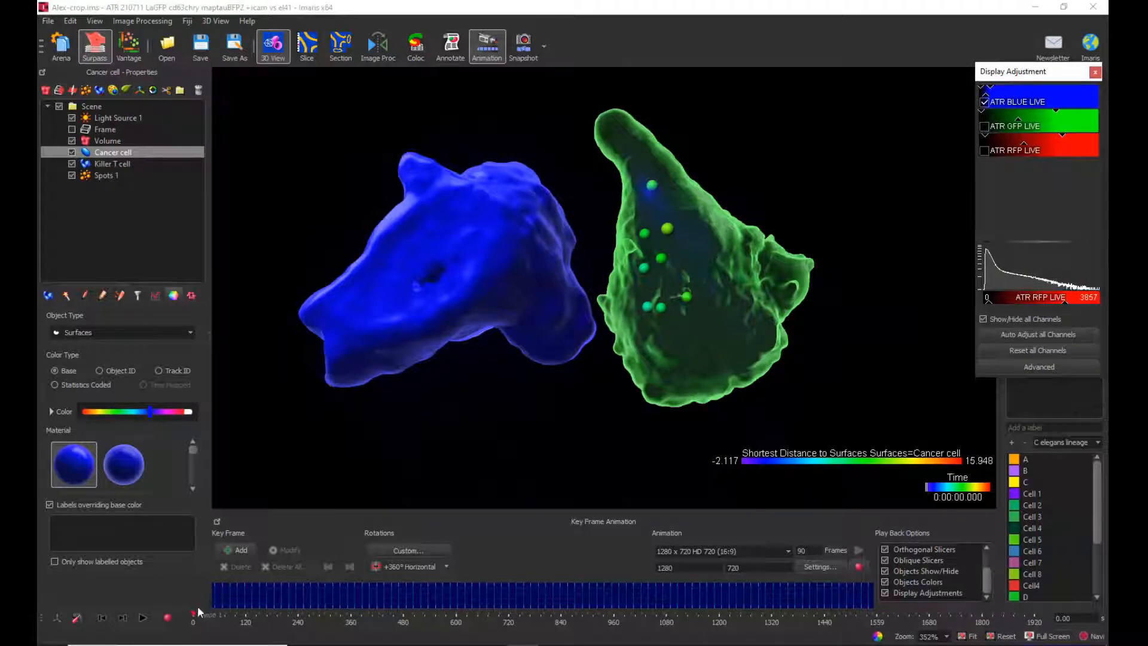
pyautogui.moveTo(463, 361); pyautogui.dragTo(484, 375, button='right')
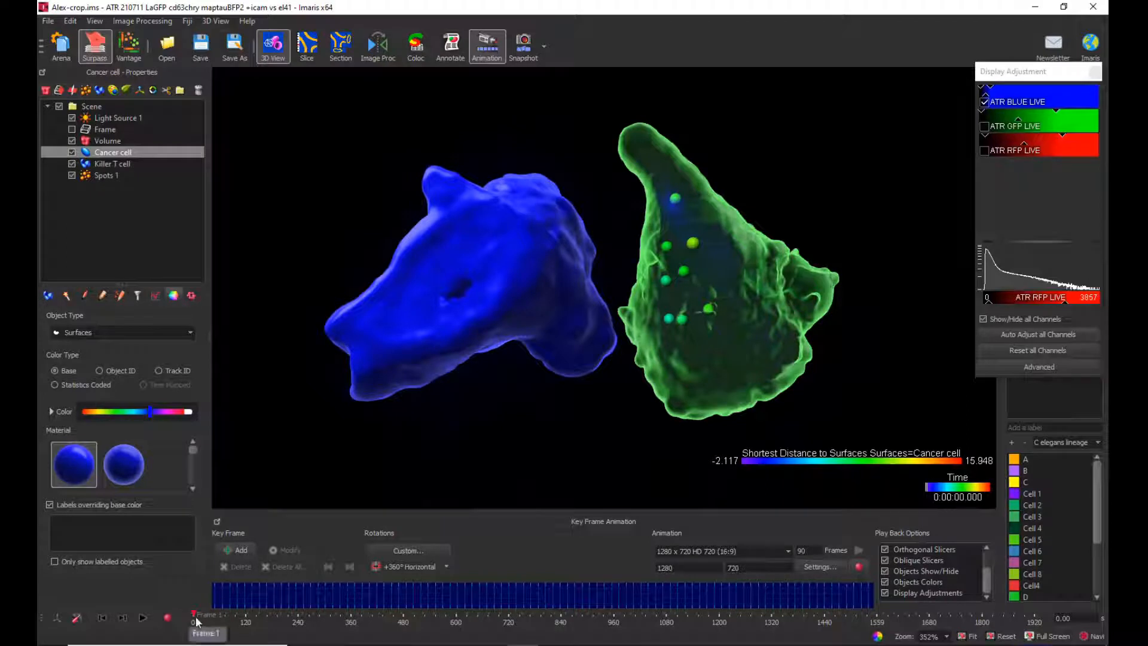
pyautogui.scroll(1, 546, 333)
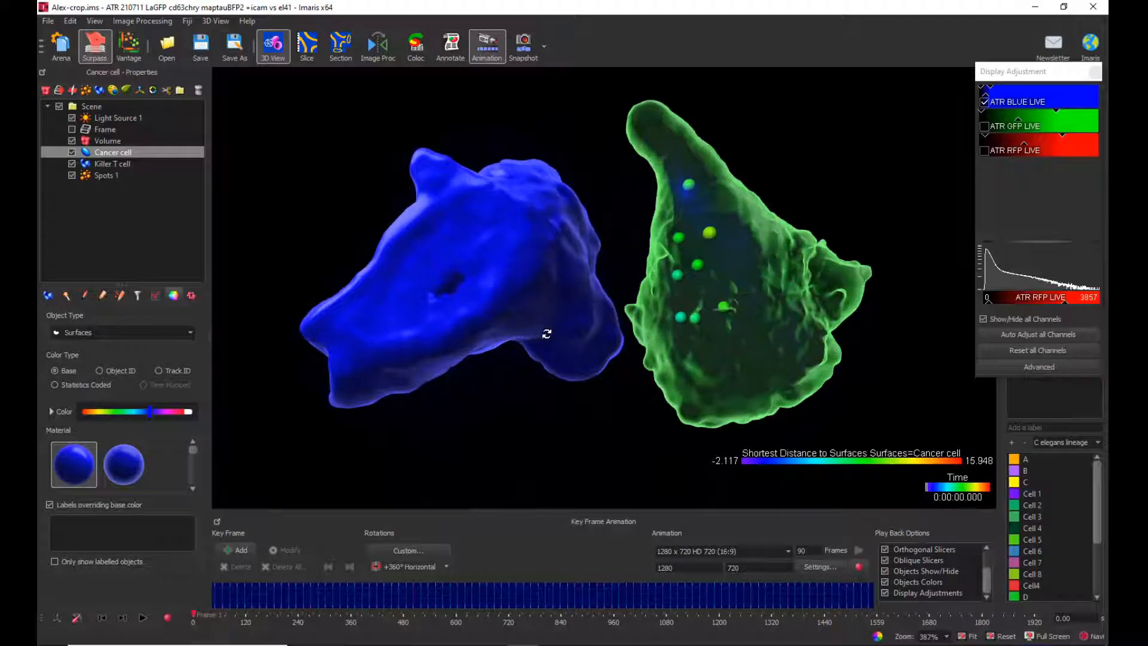
pyautogui.moveTo(605, 295); pyautogui.dragTo(588, 308, button='right')
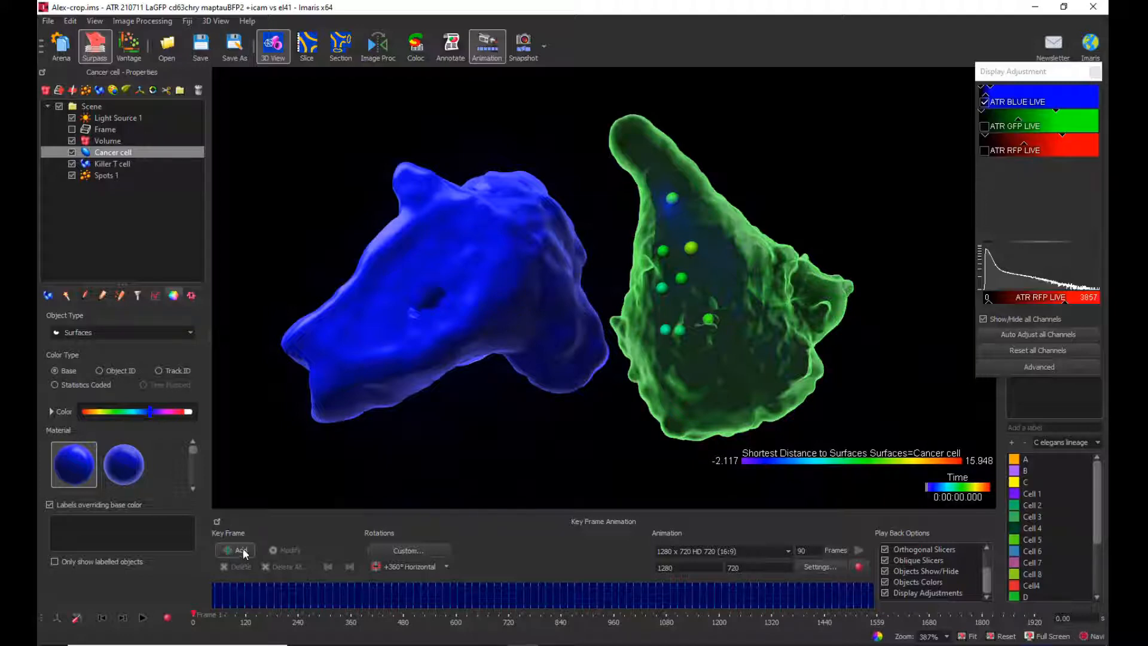
pyautogui.click(239, 551)
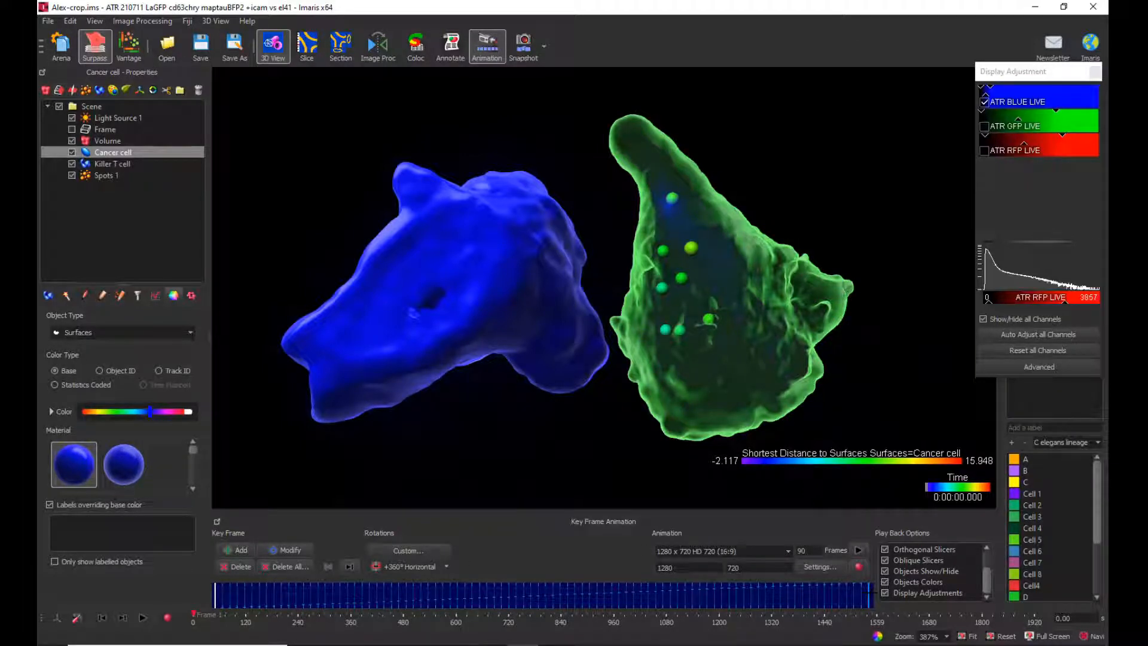
# Check the last and first key frames of the time-lapse, then preview the animation and stop it
pyautogui.click(868, 591)
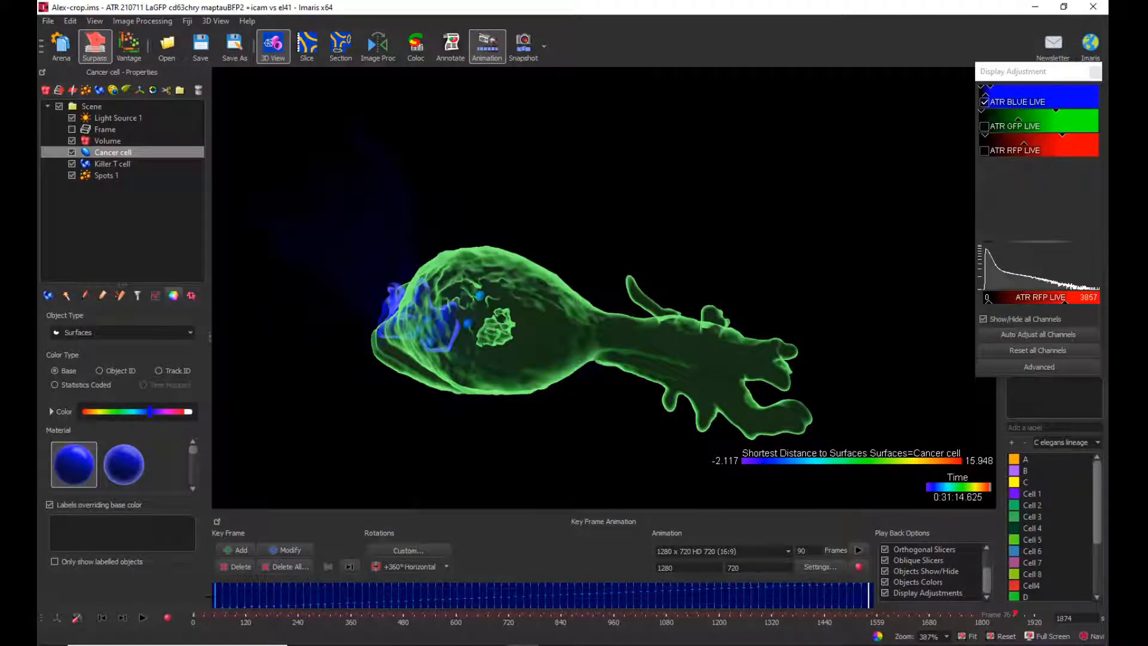
pyautogui.click(214, 596)
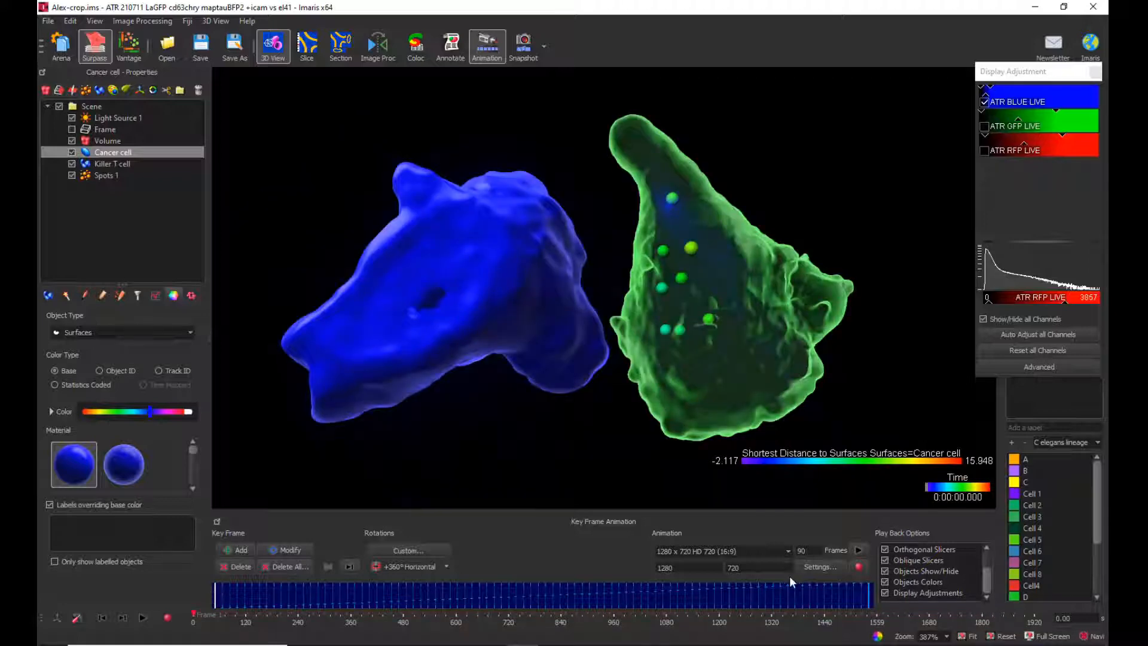
pyautogui.click(859, 550)
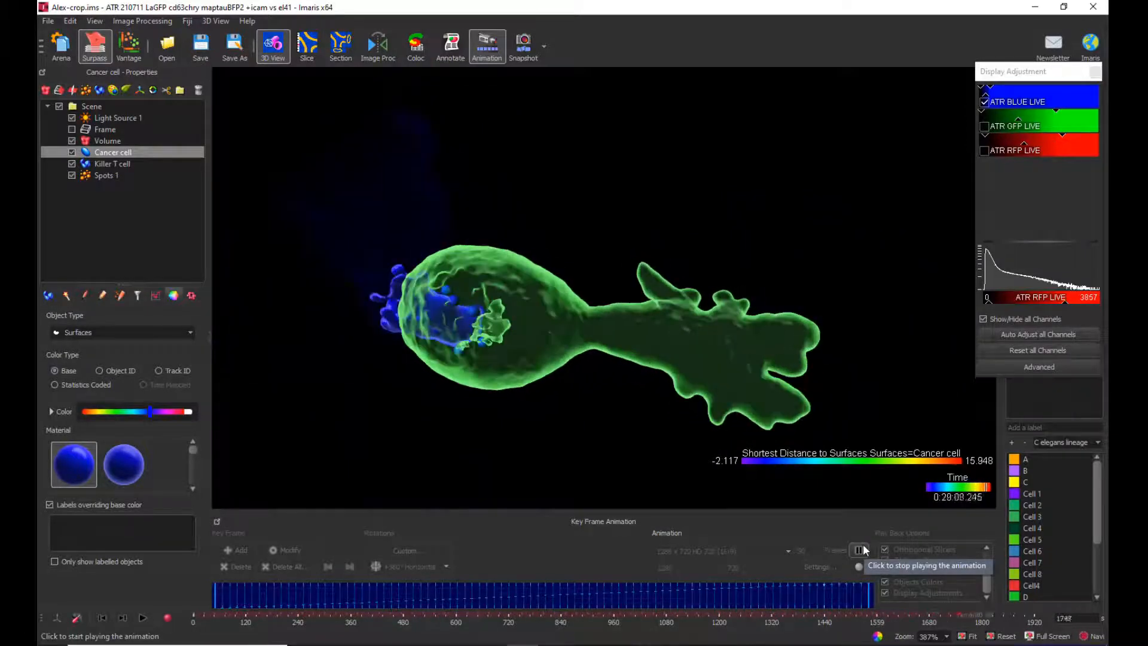
pyautogui.click(859, 550)
# Examine the cells from several angles near the start, and compare the first and last key frames
pyautogui.moveTo(572, 313); pyautogui.dragTo(590, 304)
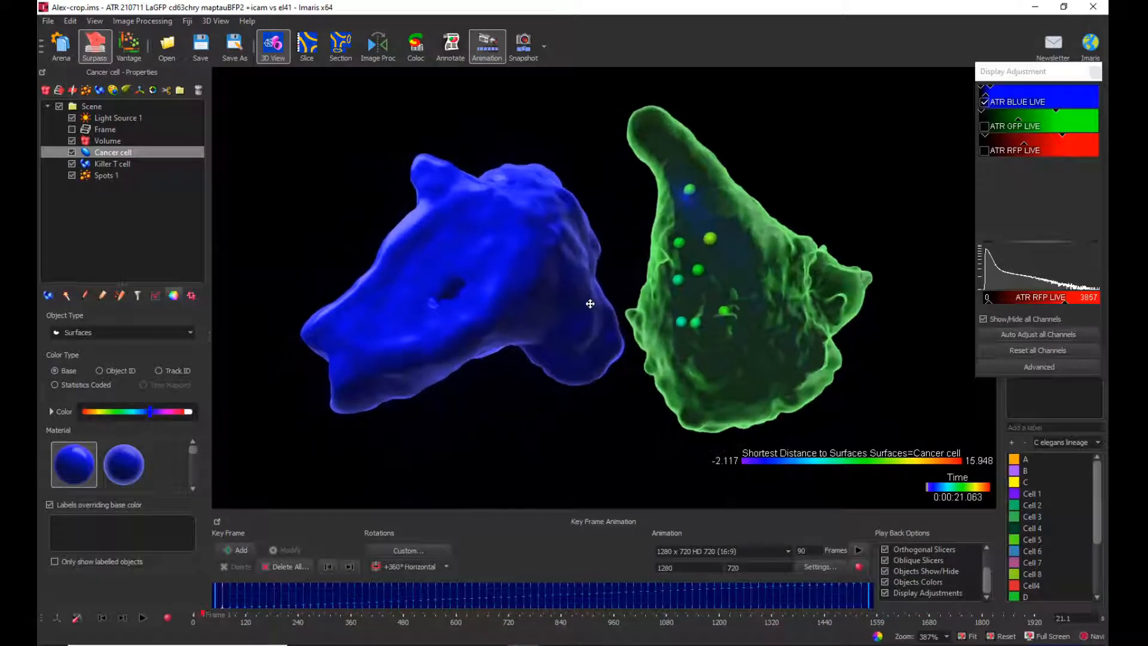
pyautogui.moveTo(430, 307); pyautogui.dragTo(436, 311)
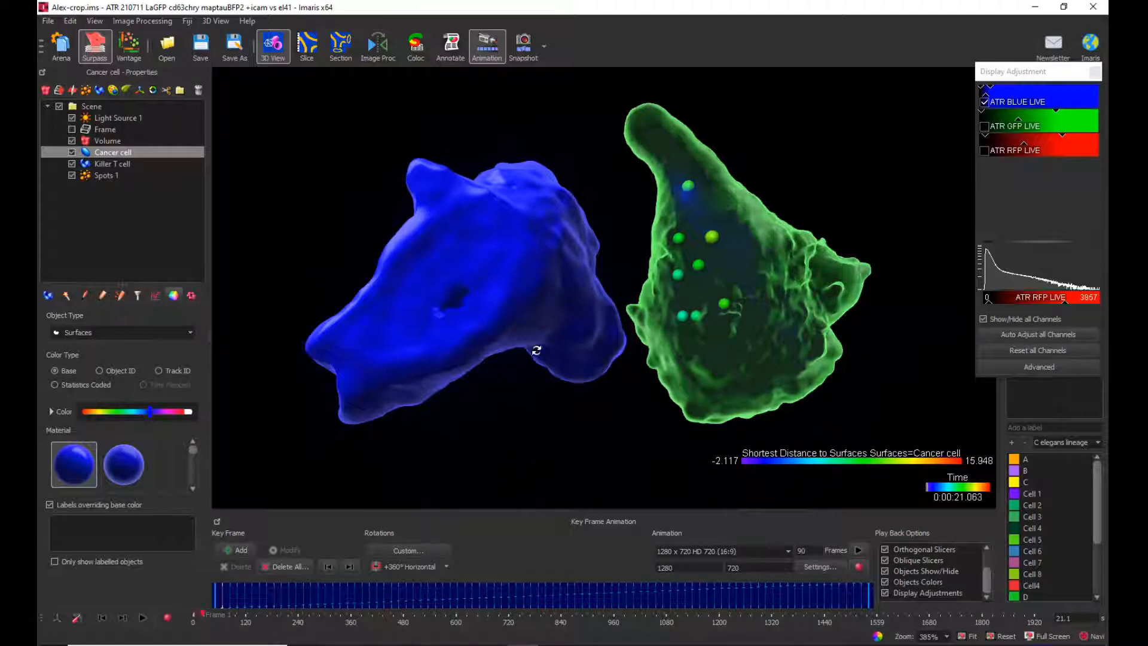
pyautogui.moveTo(624, 376); pyautogui.dragTo(576, 356)
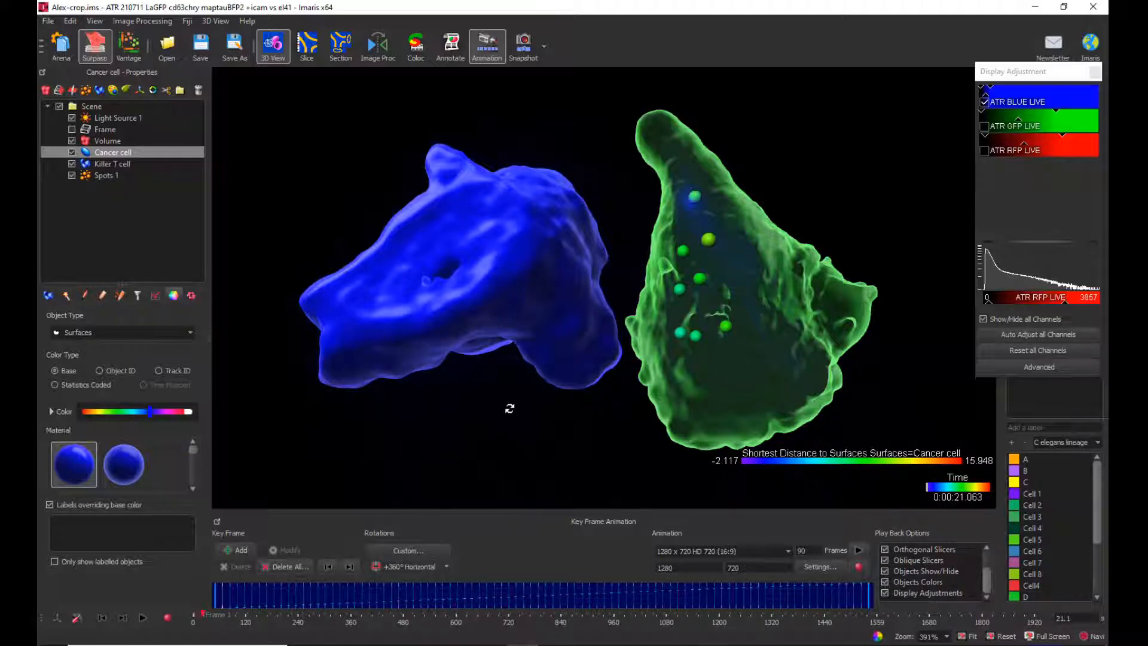
pyautogui.moveTo(564, 418); pyautogui.dragTo(515, 322)
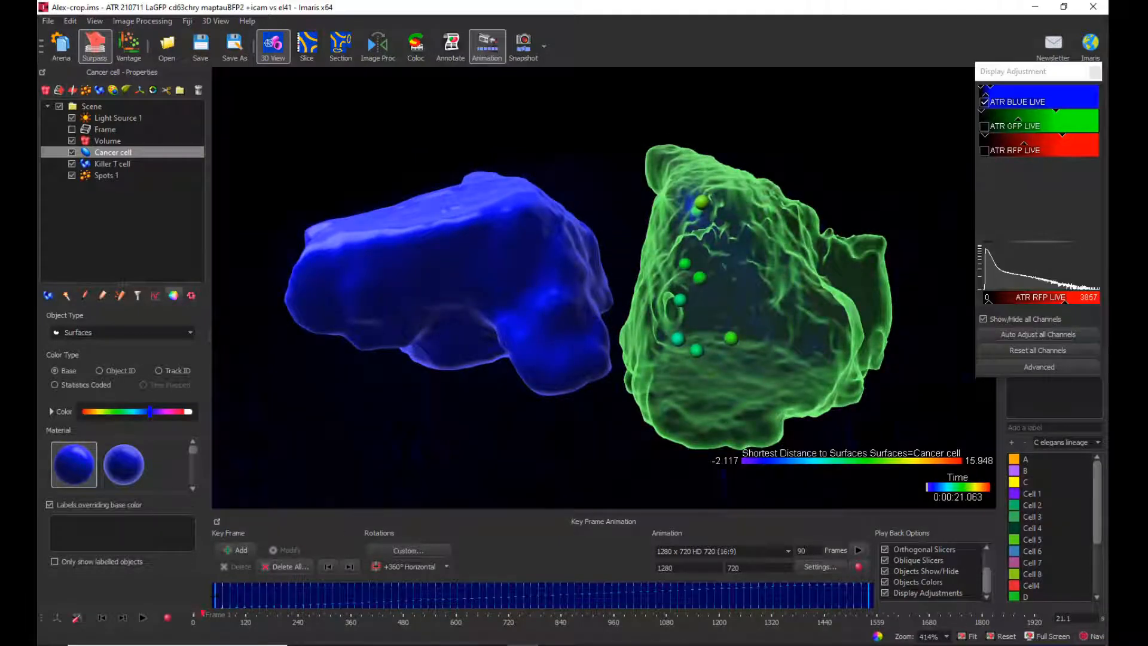
pyautogui.click(215, 593)
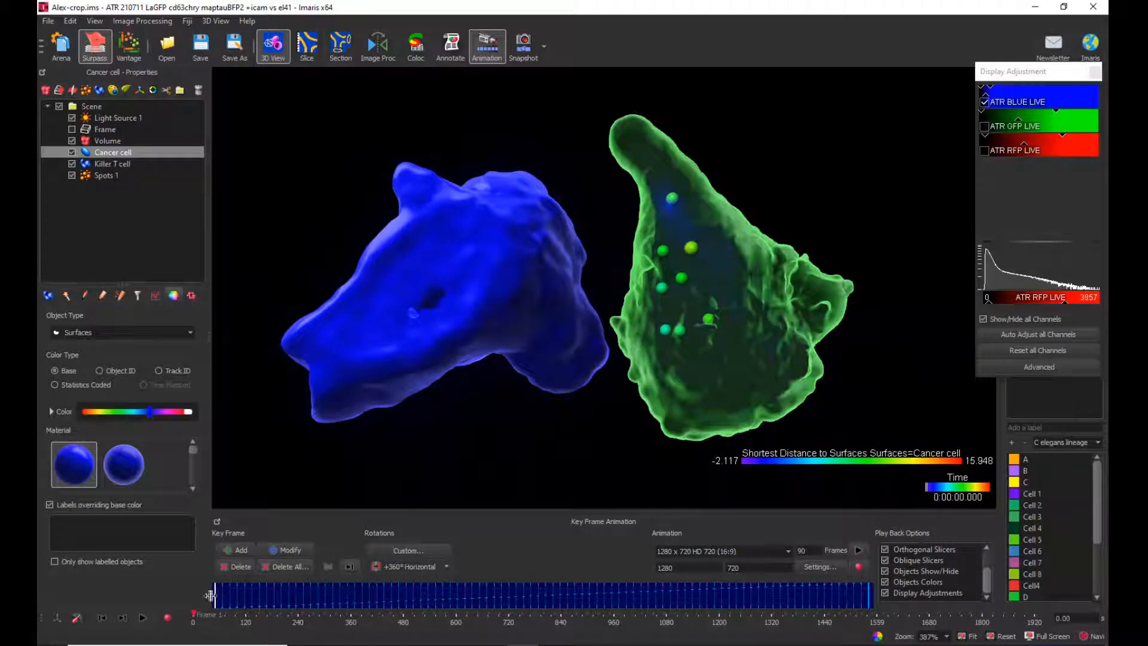
pyautogui.click(867, 592)
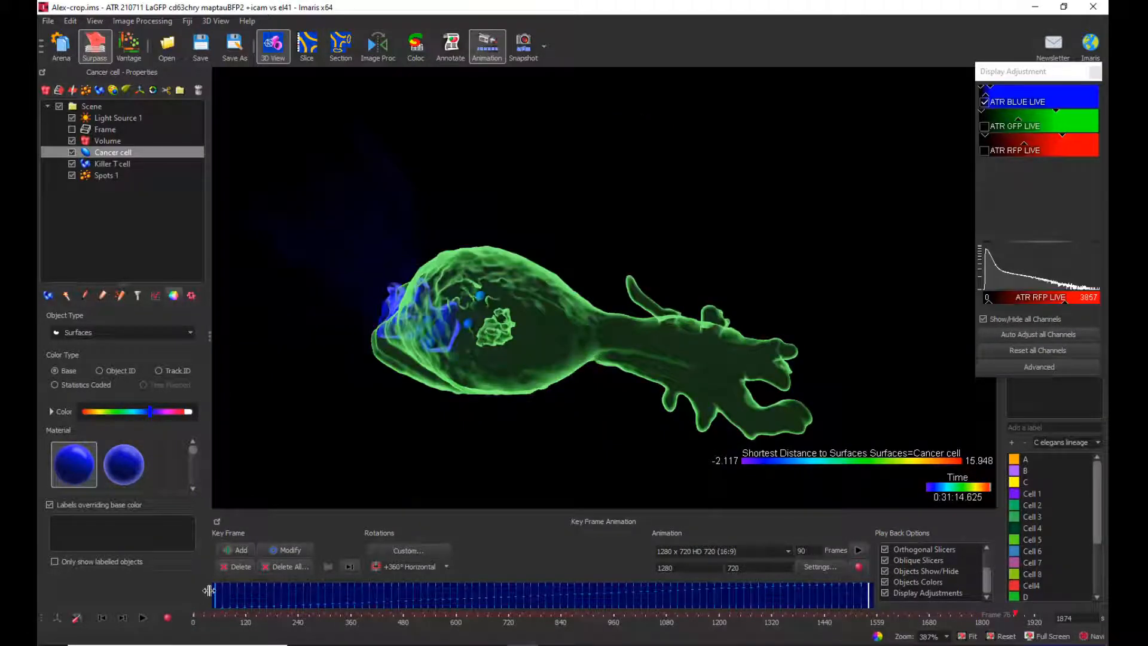
# Add a key frame at the 400 s time point with a closer view of the contact between the cells
pyautogui.click(341, 597)
pyautogui.moveTo(340, 597)
pyautogui.mouseDown()
pyautogui.moveTo(707, 593)
pyautogui.moveTo(273, 594)
pyautogui.moveTo(733, 593)
pyautogui.mouseUp()
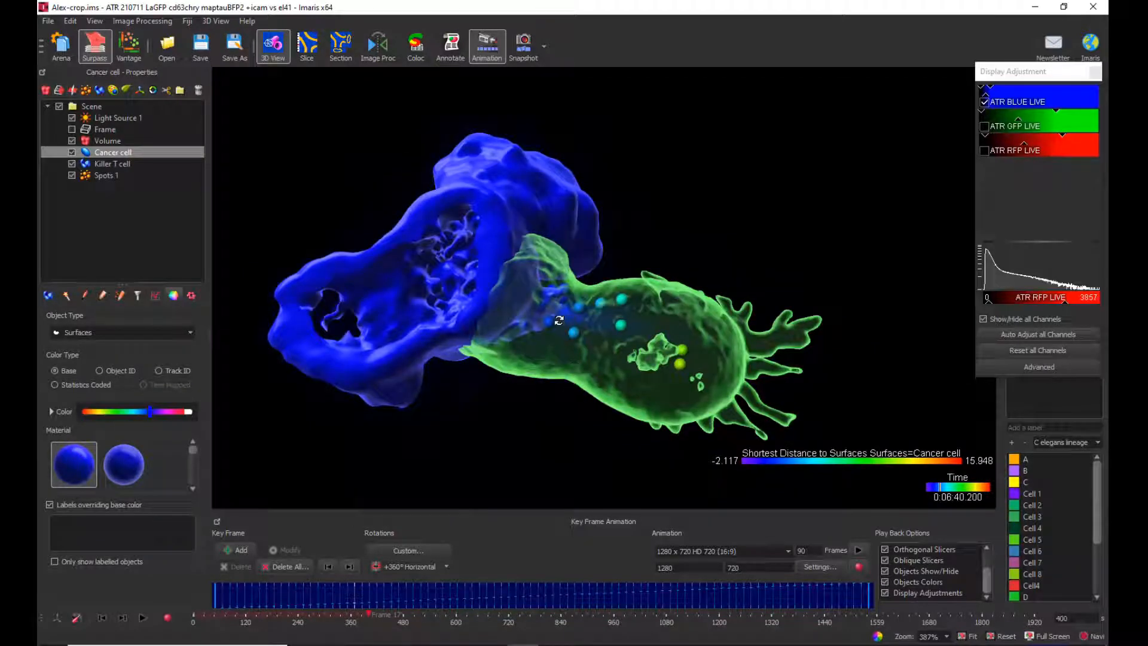
pyautogui.scroll(1, 479, 327)
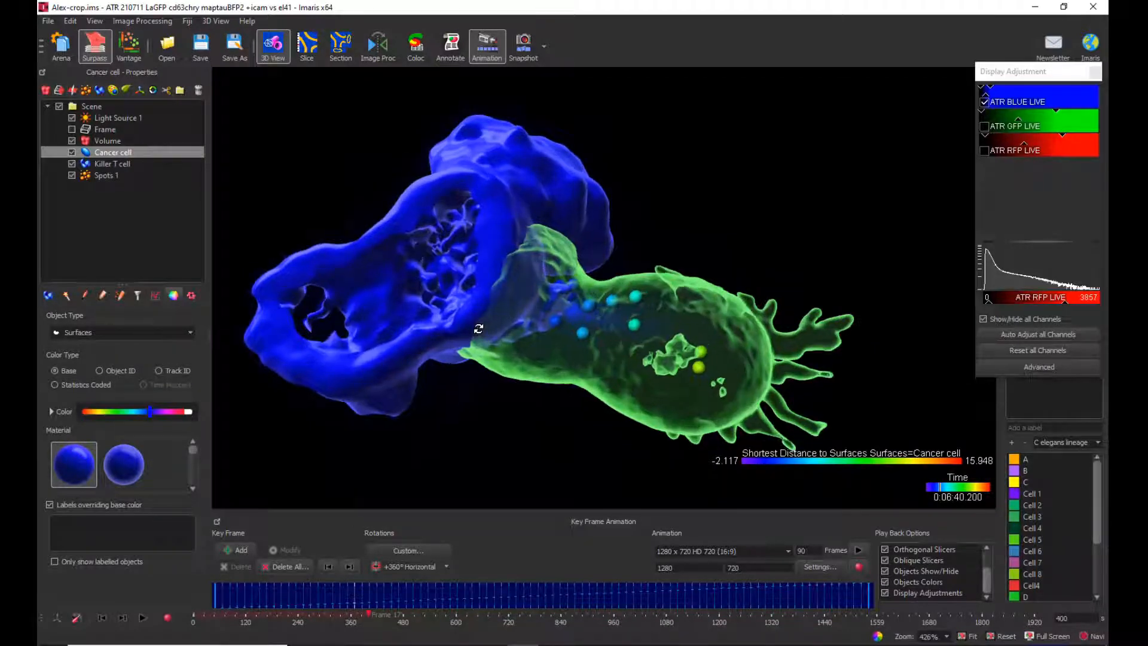
pyautogui.scroll(1, 488, 328)
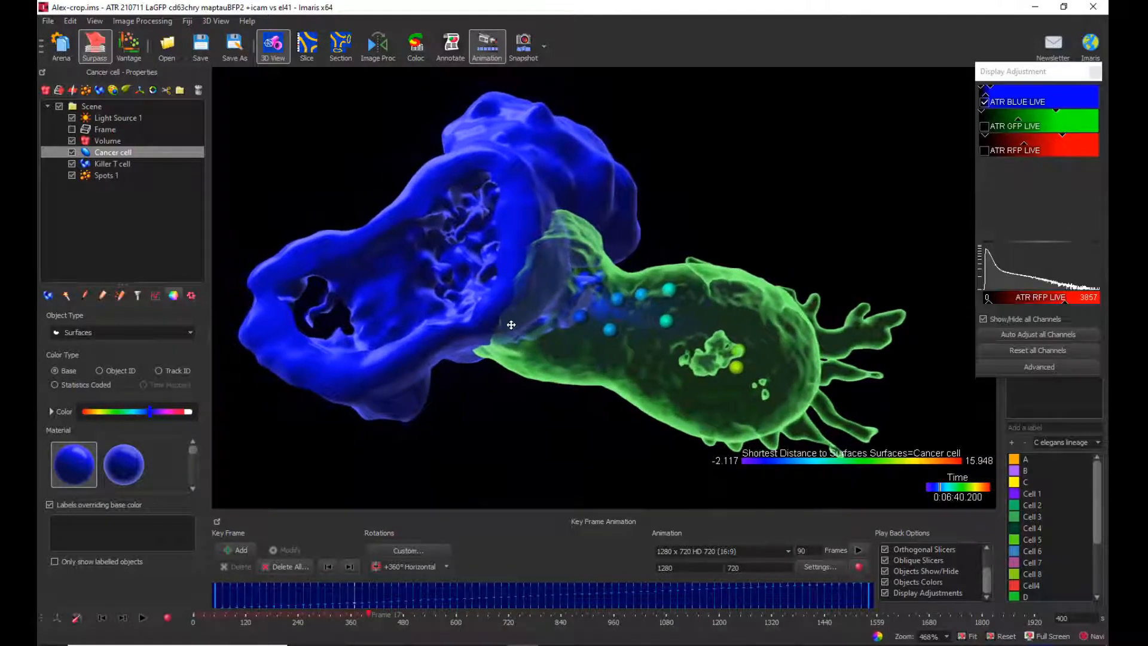
pyautogui.click(234, 551)
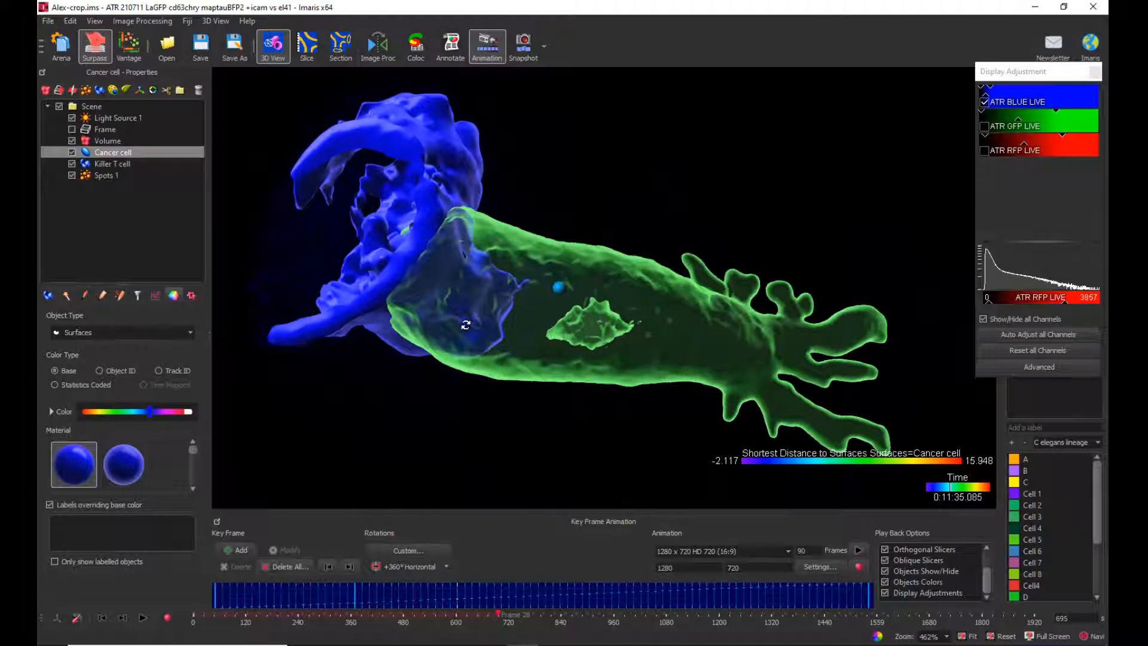
# Hide the Cancer cell surface for a closer view of the spots at the 695 s time point
pyautogui.scroll(1, 466, 325)
pyautogui.moveTo(467, 304); pyautogui.dragTo(482, 318)
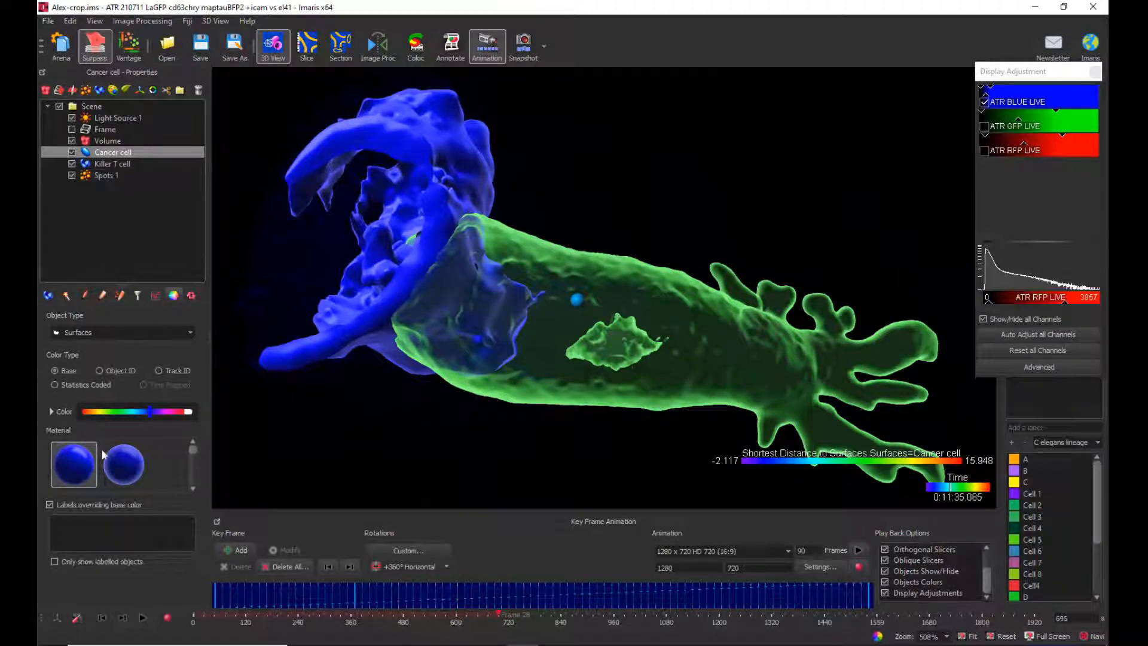
pyautogui.click(71, 152)
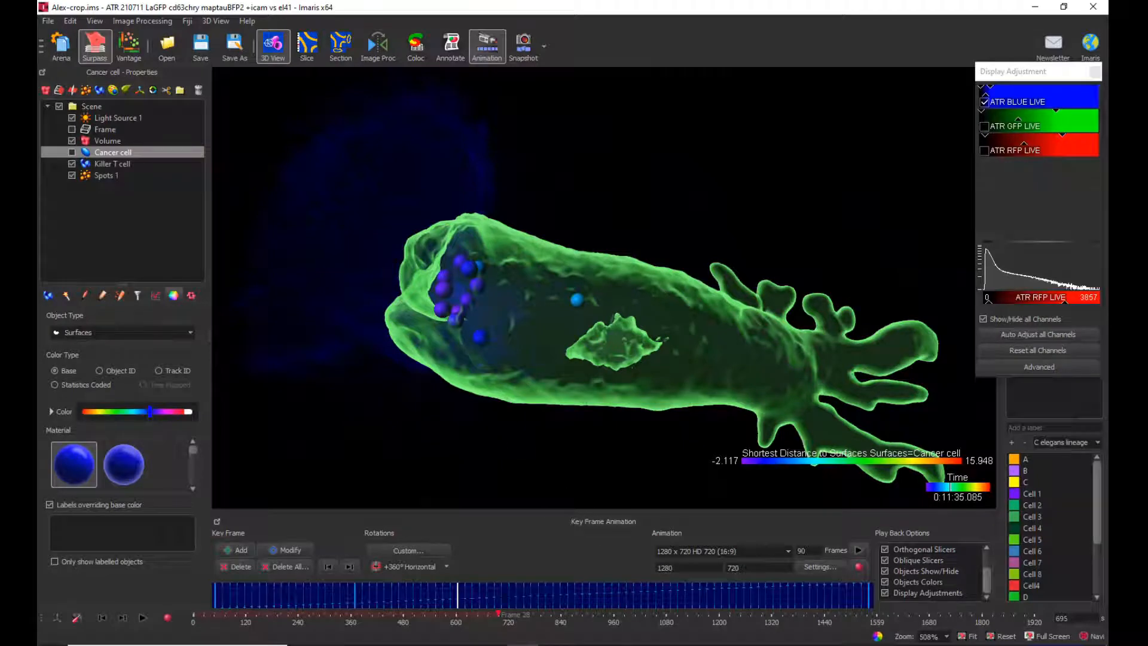
# Reframe the green cell with the Cancer cell surface hidden and add a key frame at the 990 s time point
pyautogui.moveTo(582, 376); pyautogui.dragTo(594, 352)
pyautogui.moveTo(594, 352); pyautogui.dragTo(595, 298, button='right')
pyautogui.click(237, 550)
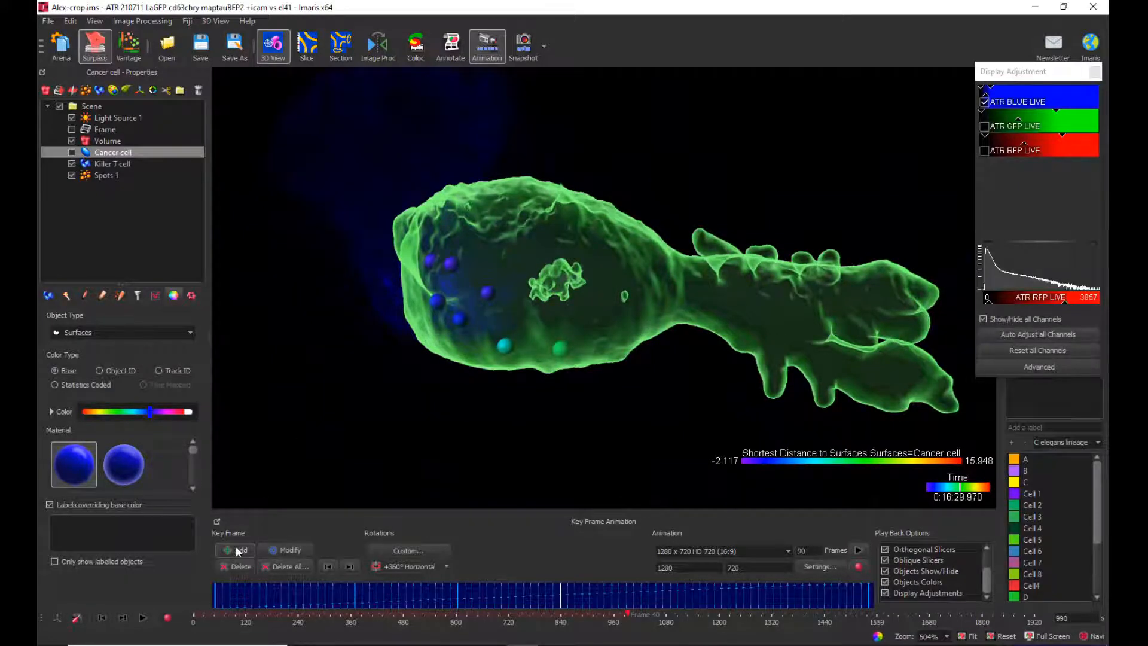
# Preview the zooming time-lapse from its first key frame, then stop the playback
pyautogui.click(215, 601)
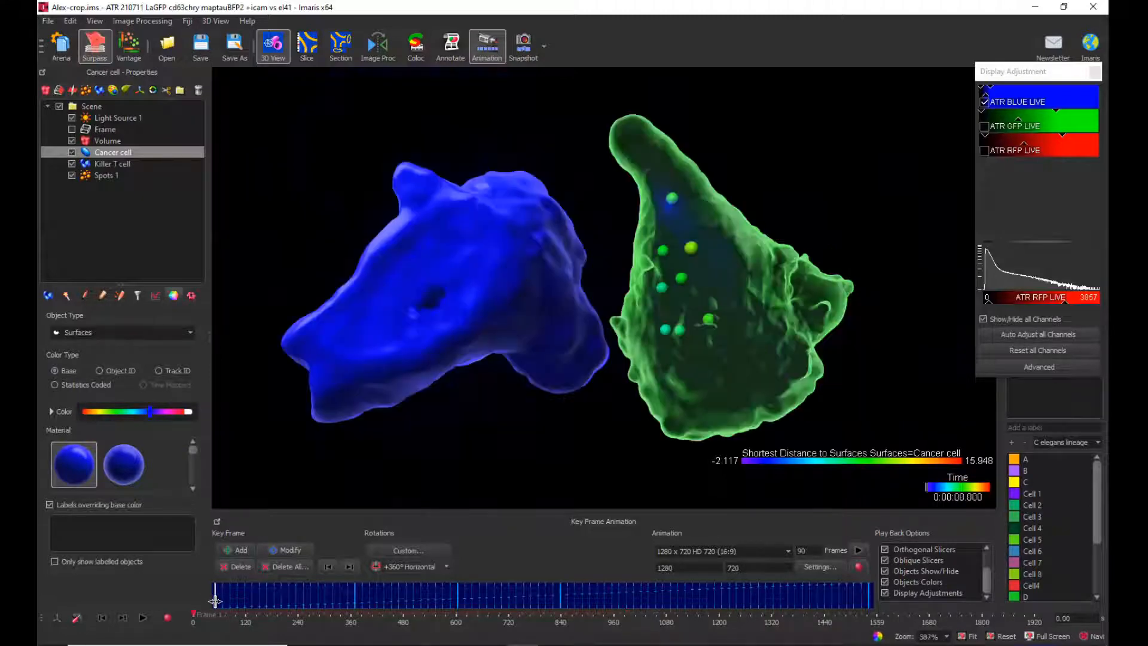
pyautogui.click(856, 548)
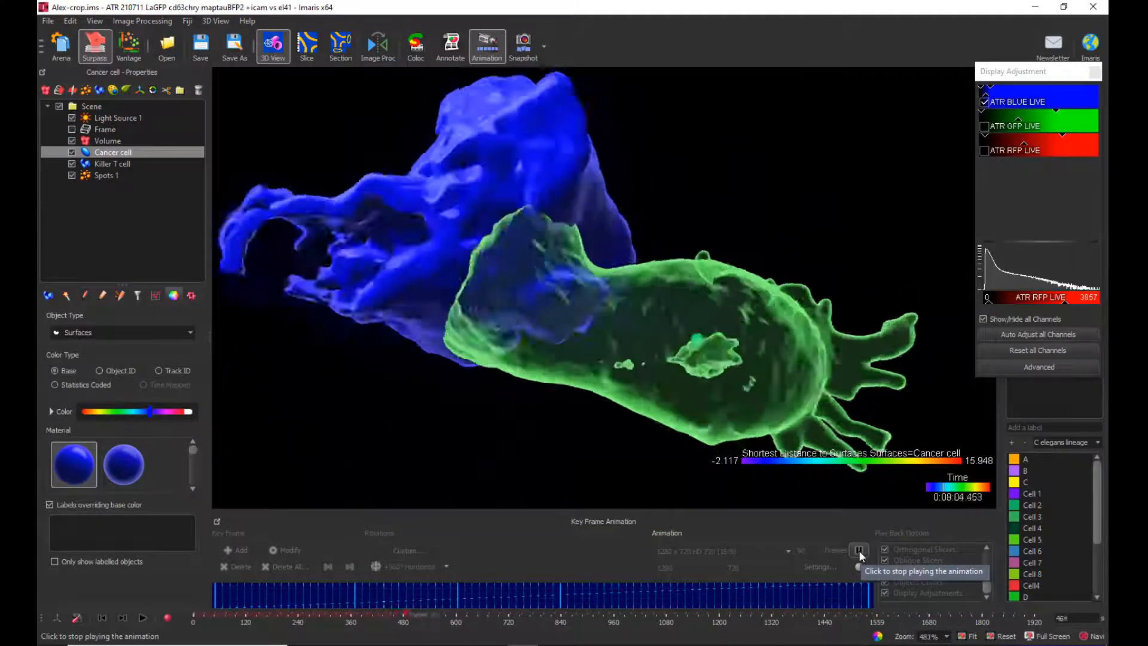
pyautogui.click(858, 550)
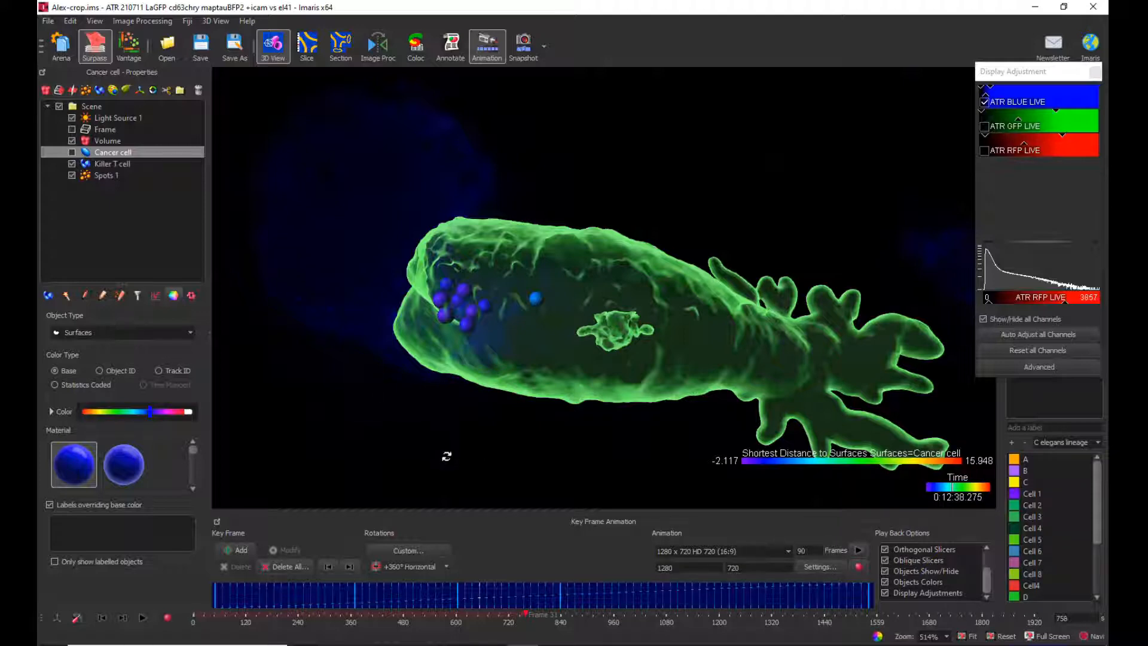
# Switch to the Movies folder, play the 180 rotation timelapse movie, scrub through it from start to end, and close the player
pyautogui.moveTo(585, 644)
pyautogui.click(365, 644)
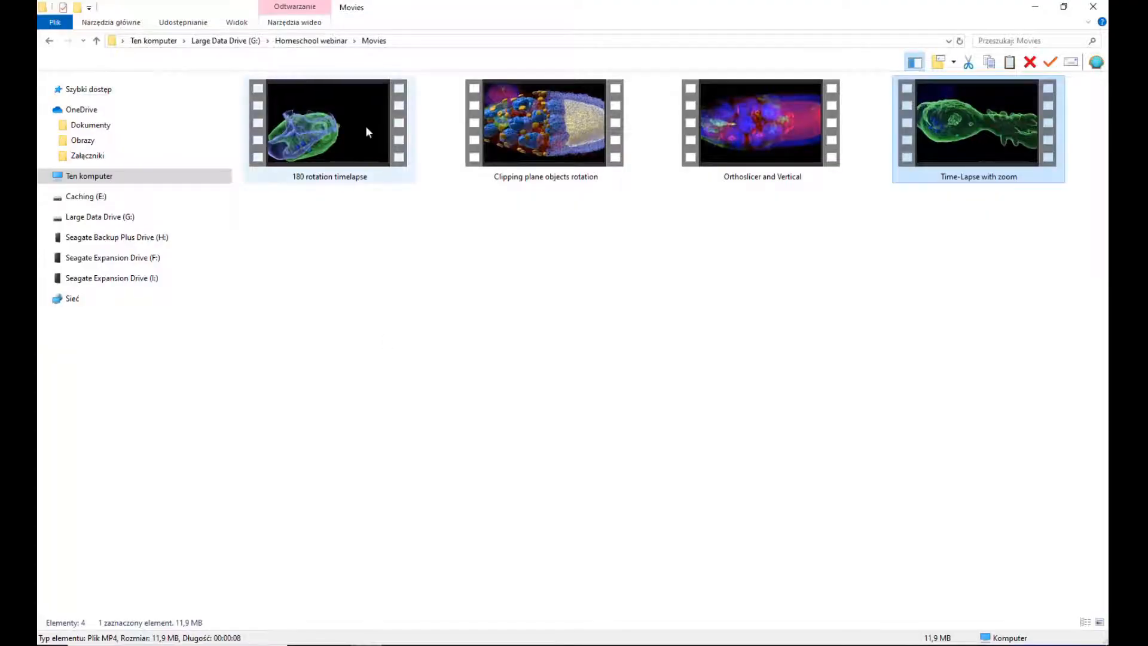
pyautogui.doubleClick(351, 141)
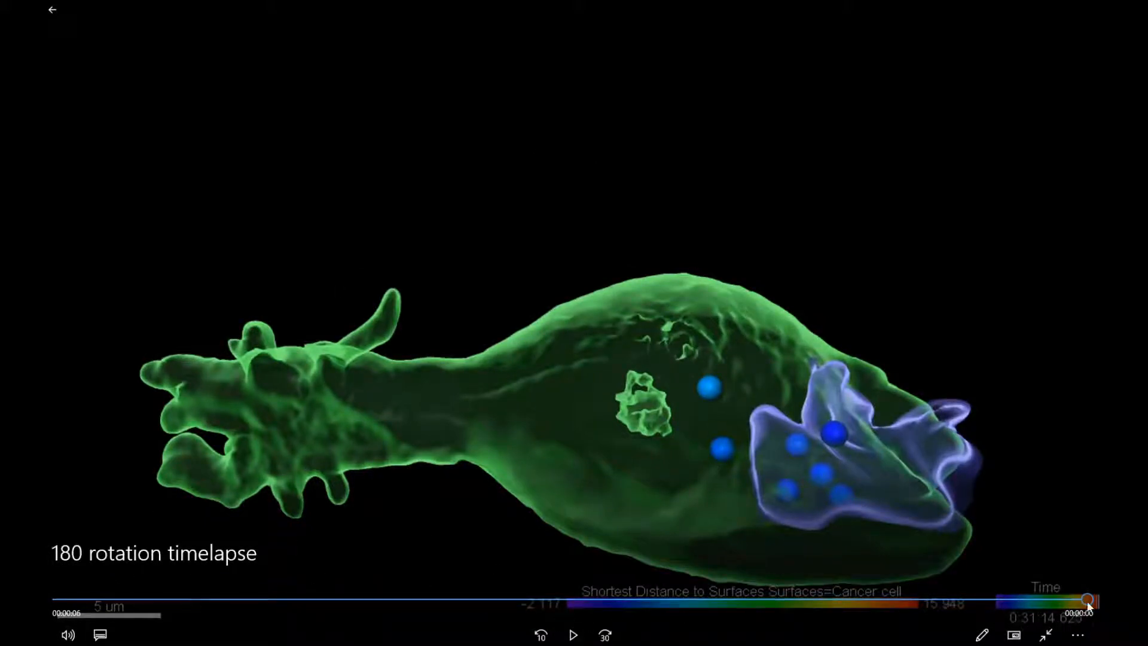
pyautogui.moveTo(1087, 601); pyautogui.dragTo(54, 619)
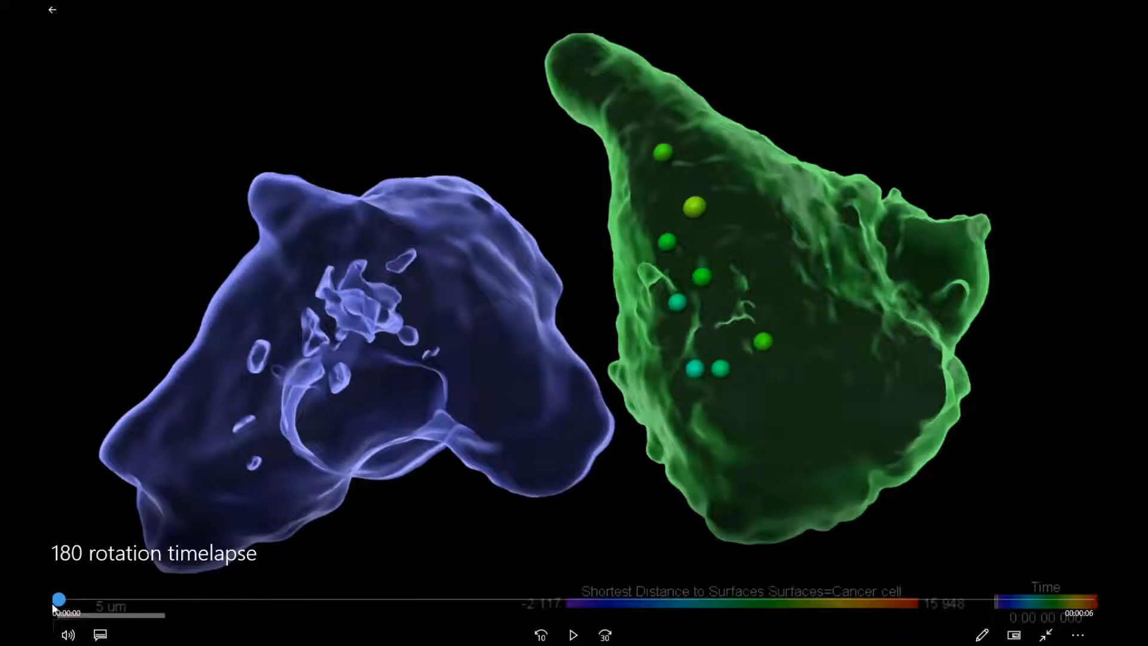
pyautogui.moveTo(58, 601); pyautogui.dragTo(1089, 561)
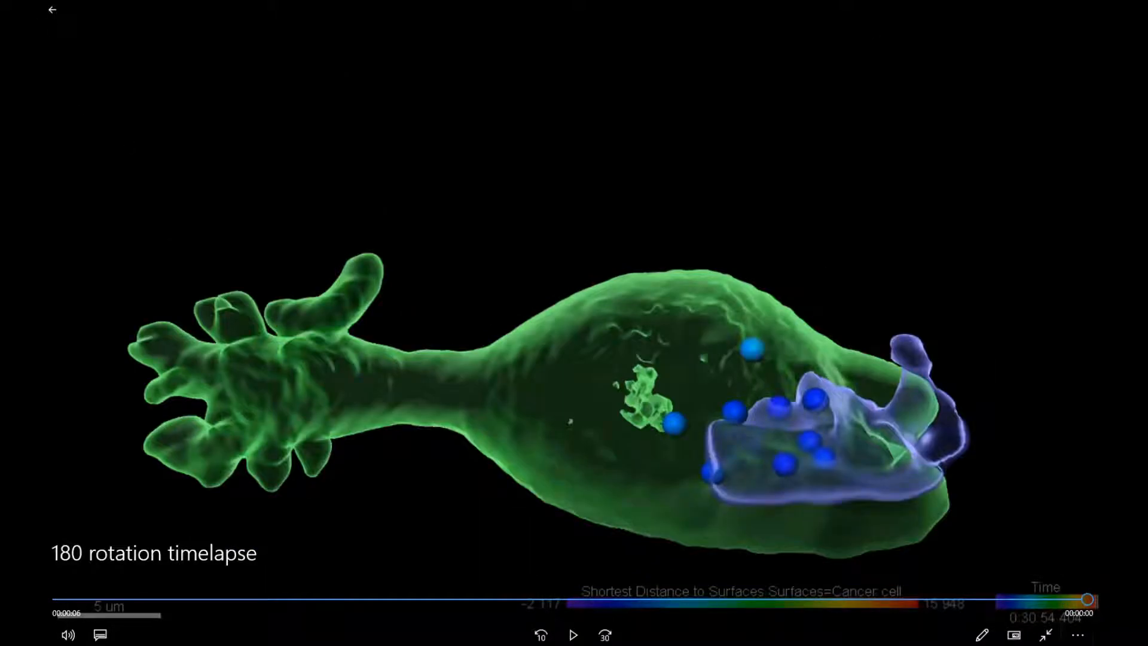
pyautogui.click(1045, 635)
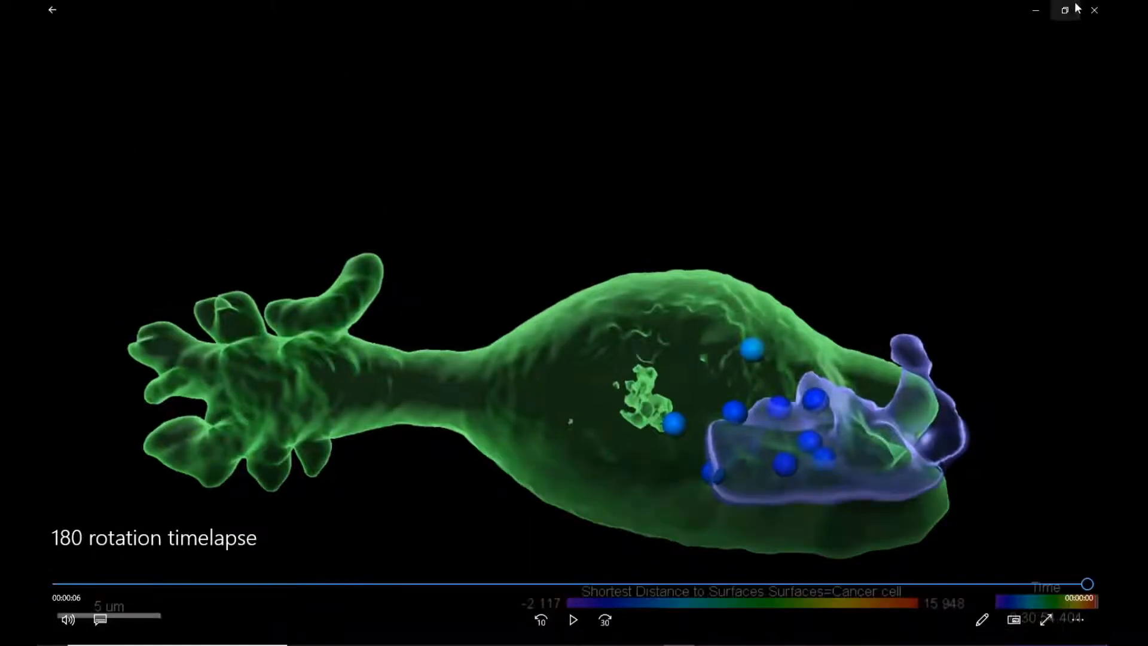
pyautogui.click(1094, 13)
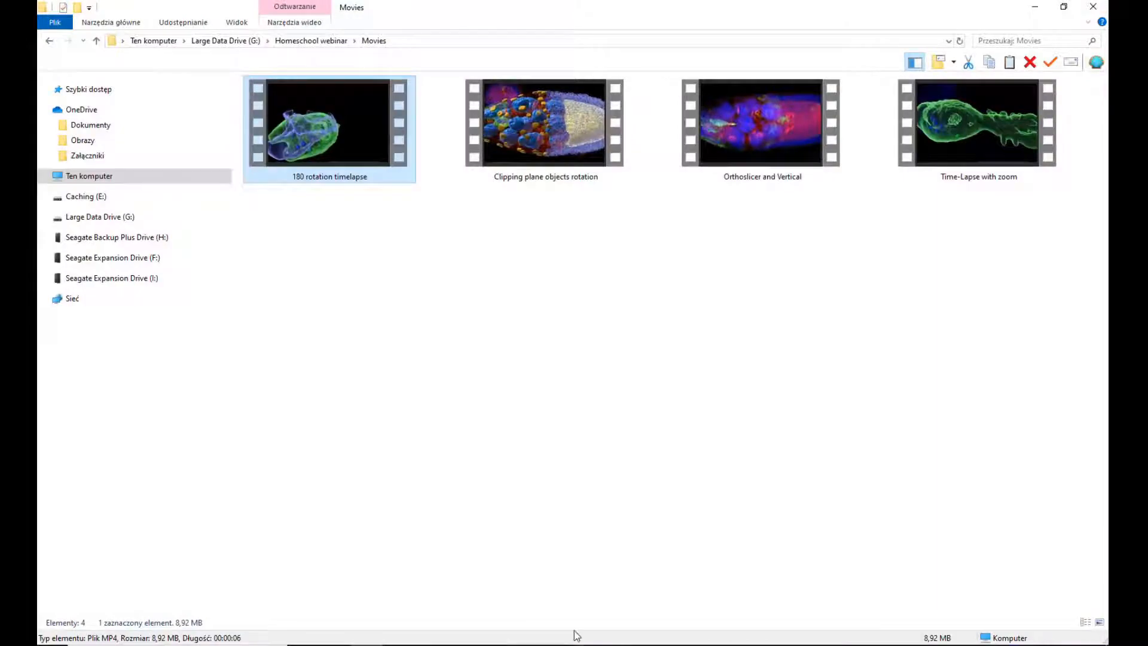
# Switch back to Imaris and delete all key frames of the zooming time-lapse
pyautogui.click(523, 644)
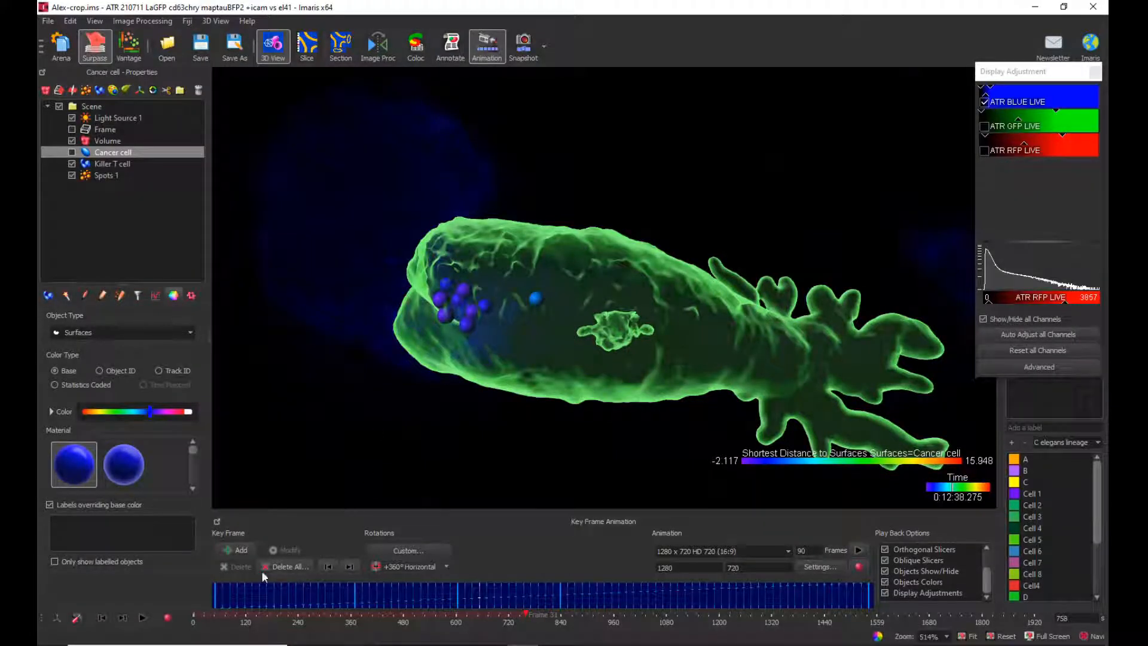
pyautogui.click(285, 565)
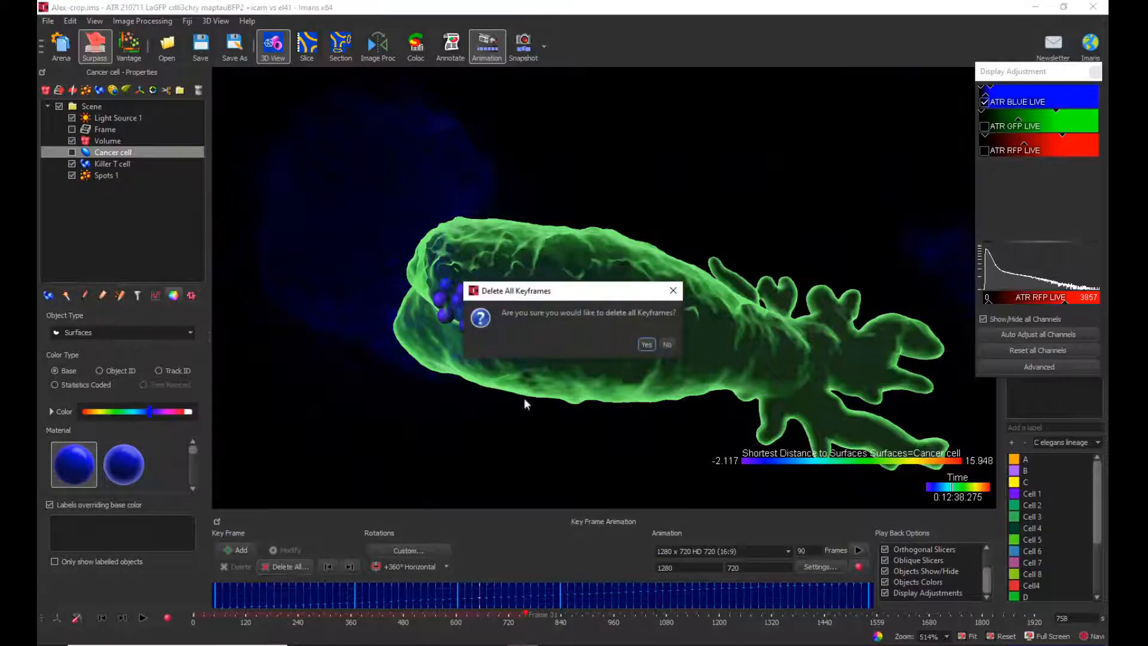
pyautogui.click(646, 345)
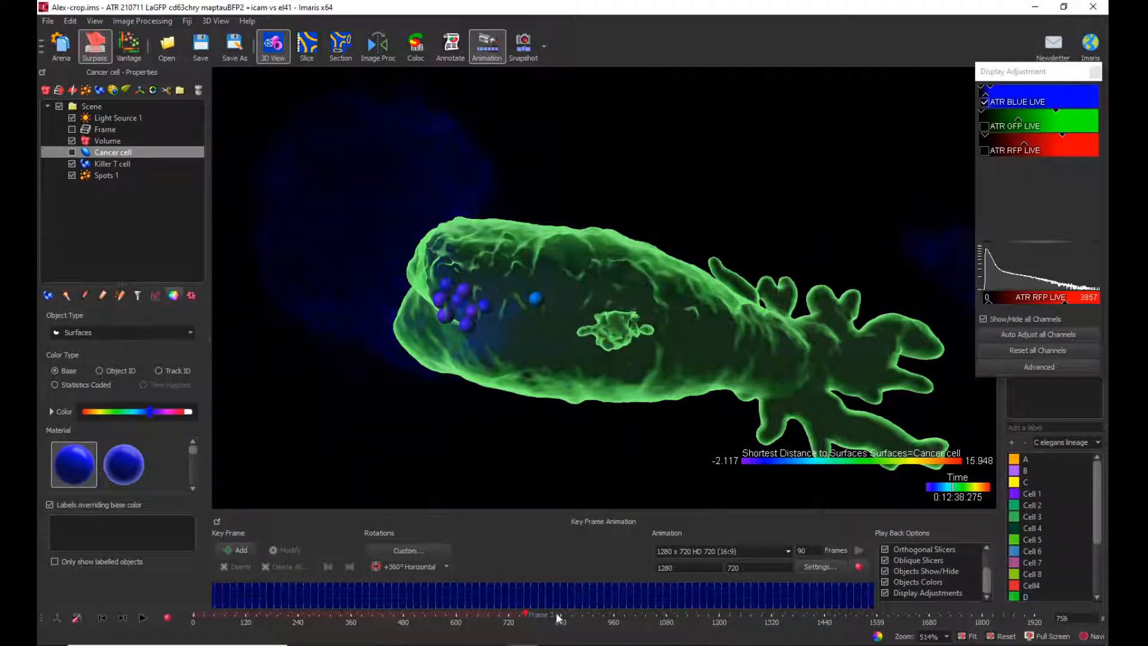
# Return to the first time point, show the Cancer cell surface and hide the ATR BLUE LIVE channel
pyautogui.moveTo(528, 615); pyautogui.dragTo(193, 614)
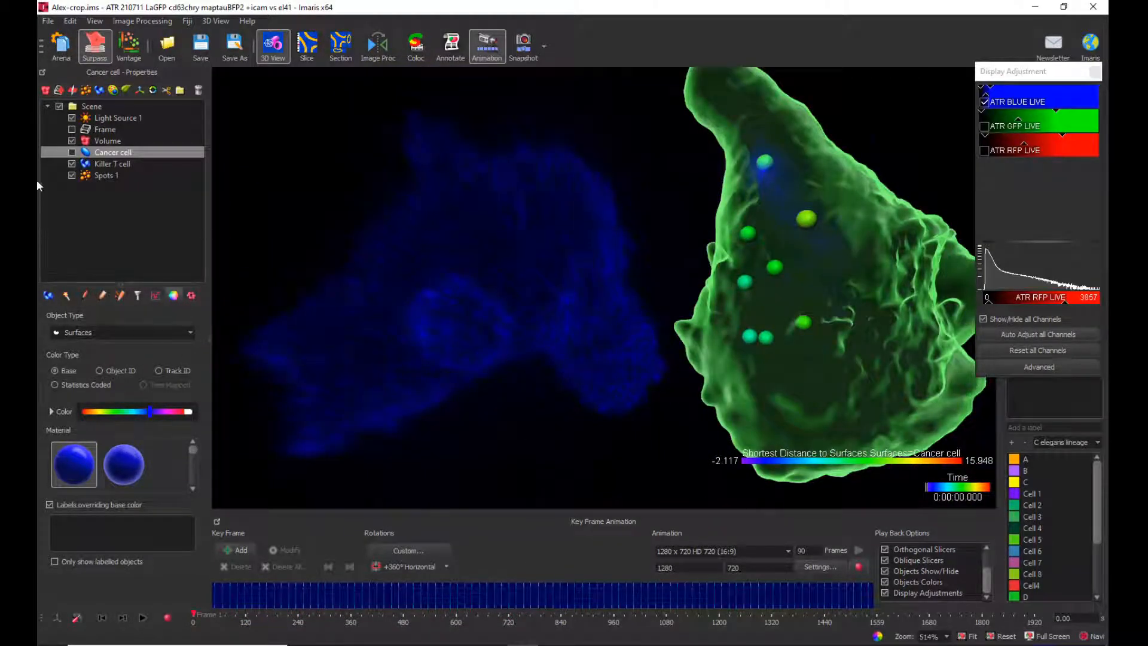
pyautogui.click(71, 152)
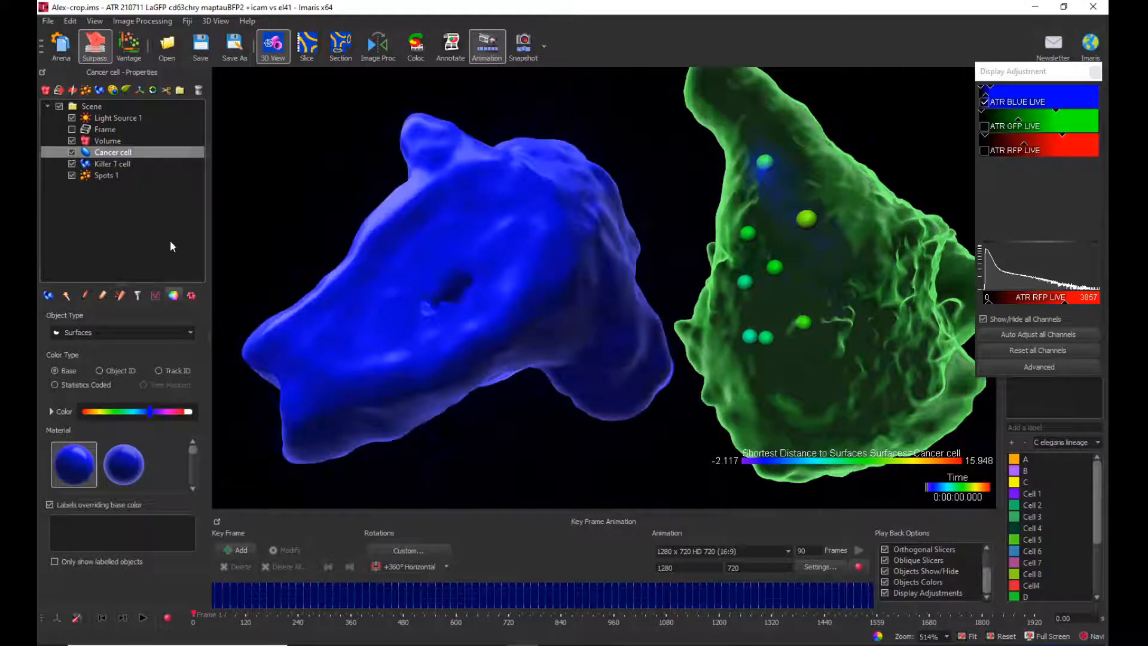
pyautogui.click(984, 102)
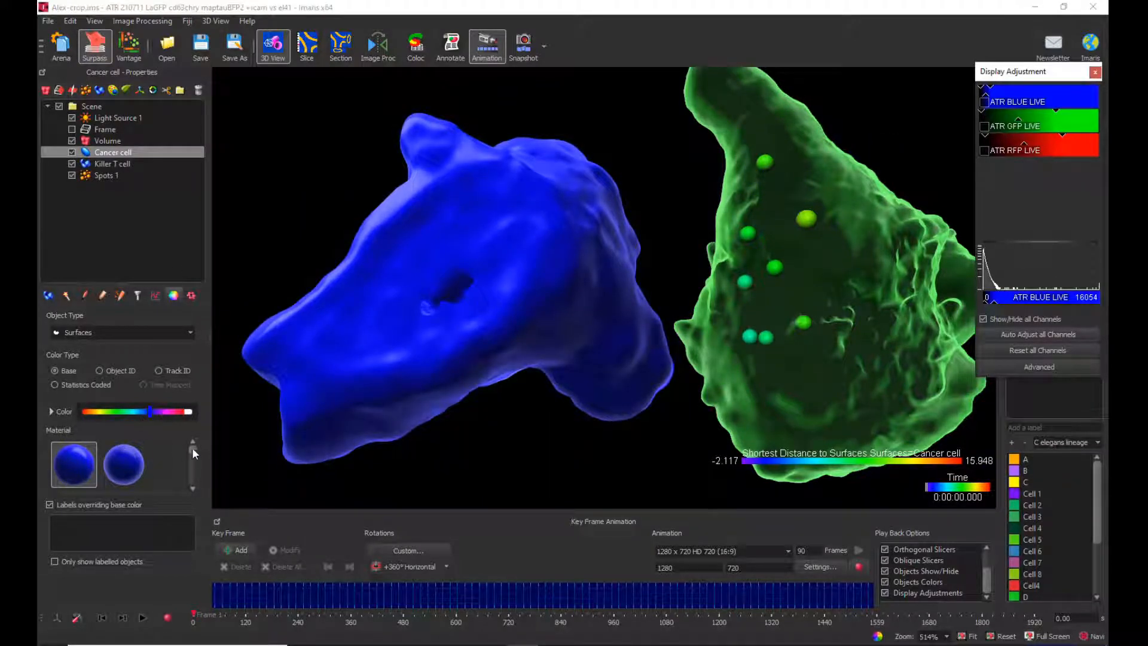
# Apply the Transparent 0 material to the Cancer cell surface
pyautogui.click(192, 486)
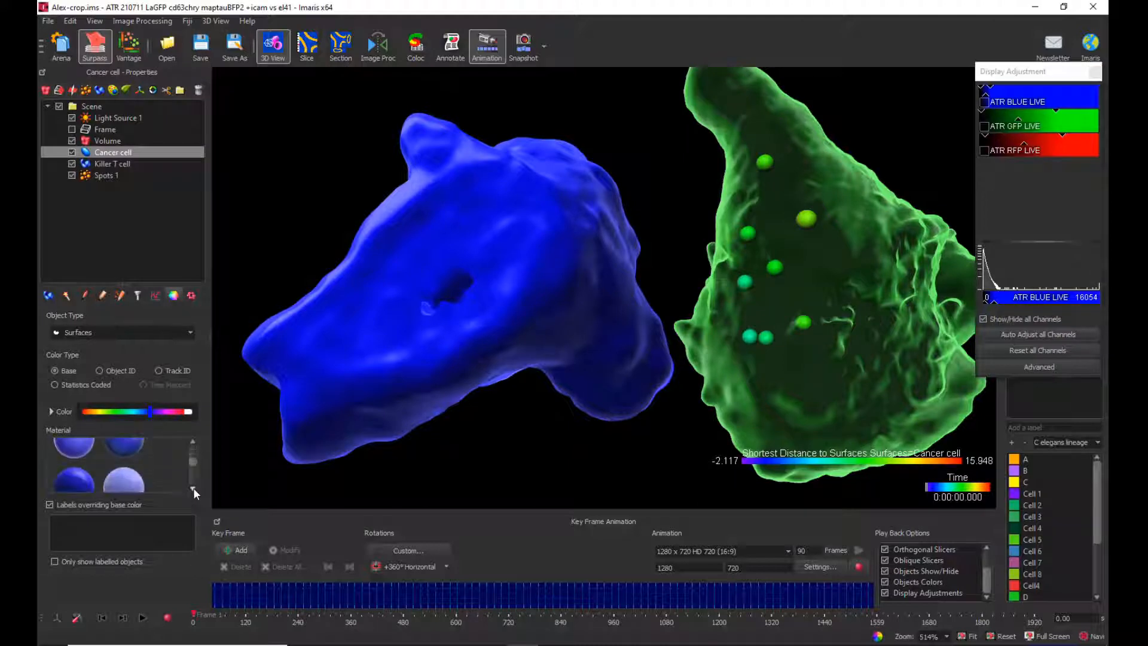
pyautogui.click(192, 487)
pyautogui.click(73, 466)
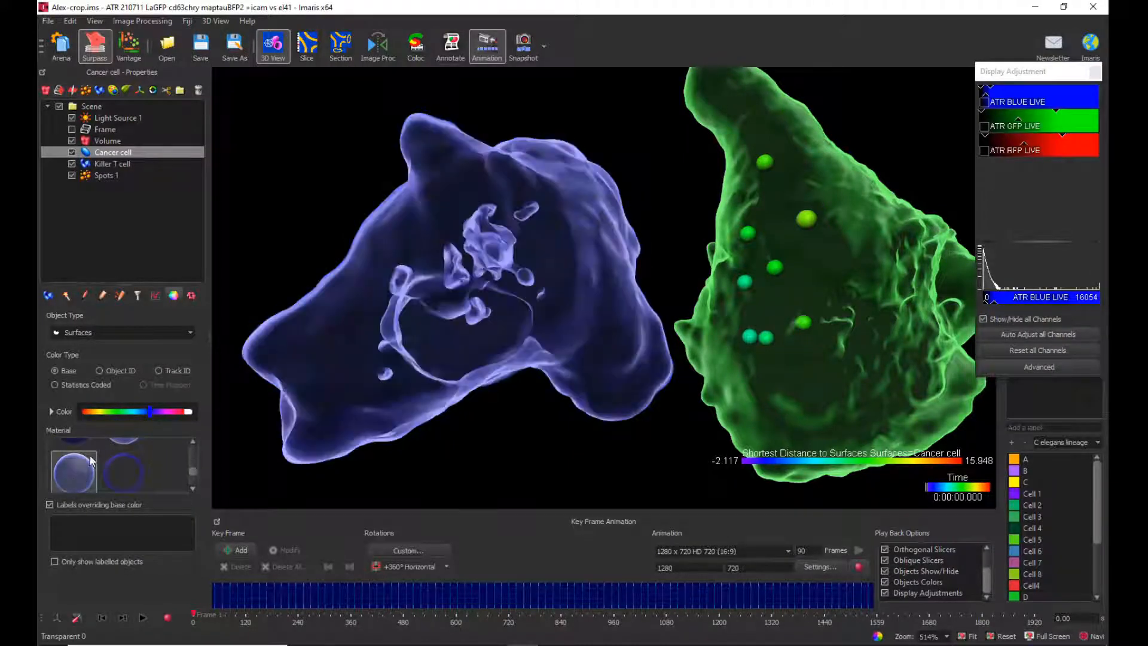
# Orient both cells side by side at the first time point, checking the framing at the 275 s time point
pyautogui.moveTo(537, 349); pyautogui.dragTo(568, 244)
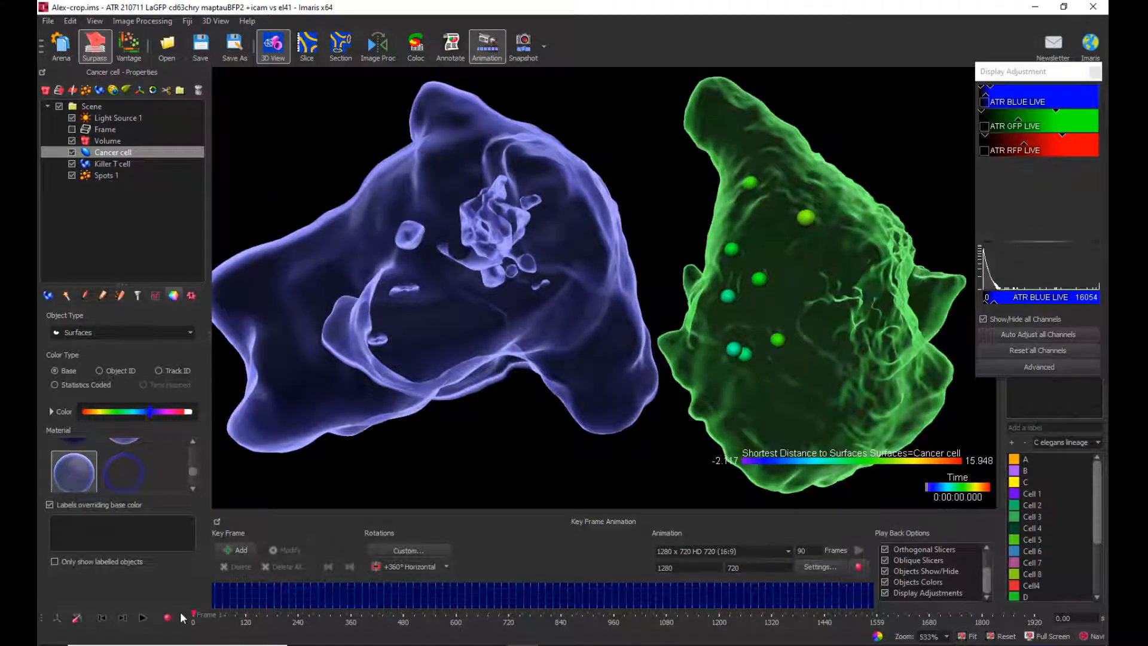
pyautogui.moveTo(193, 614); pyautogui.dragTo(314, 613)
pyautogui.moveTo(437, 165); pyautogui.dragTo(398, 228)
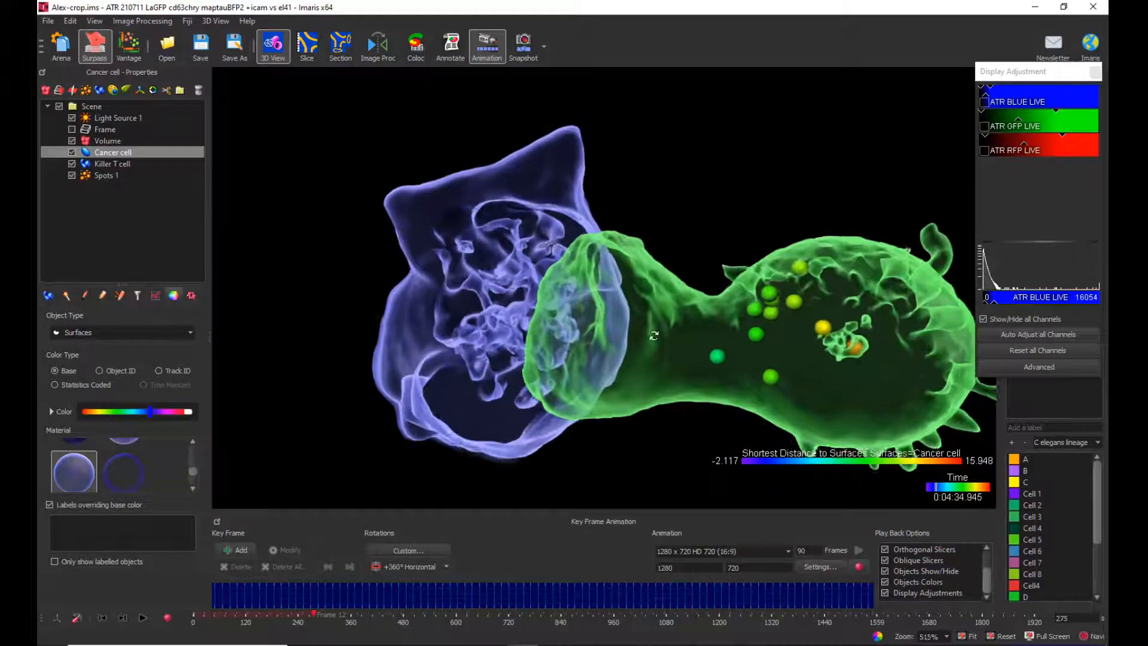
pyautogui.moveTo(648, 333); pyautogui.dragTo(607, 294, button='right')
pyautogui.moveTo(313, 614); pyautogui.dragTo(102, 557)
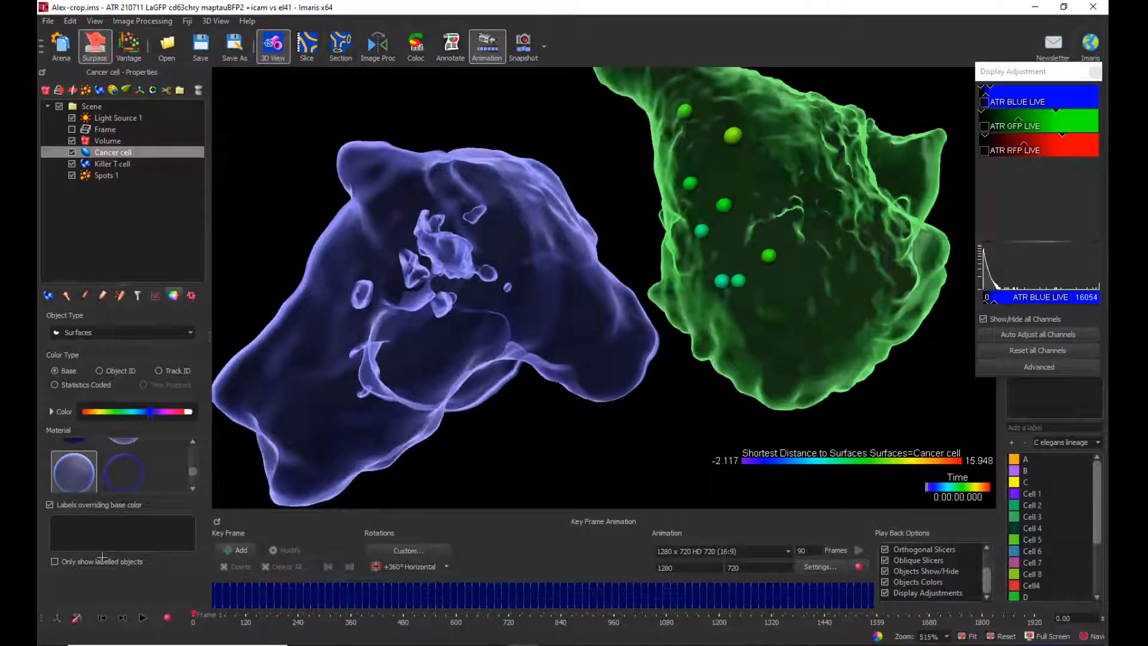
pyautogui.moveTo(541, 397); pyautogui.dragTo(502, 410)
pyautogui.moveTo(639, 289); pyautogui.dragTo(632, 289, button='right')
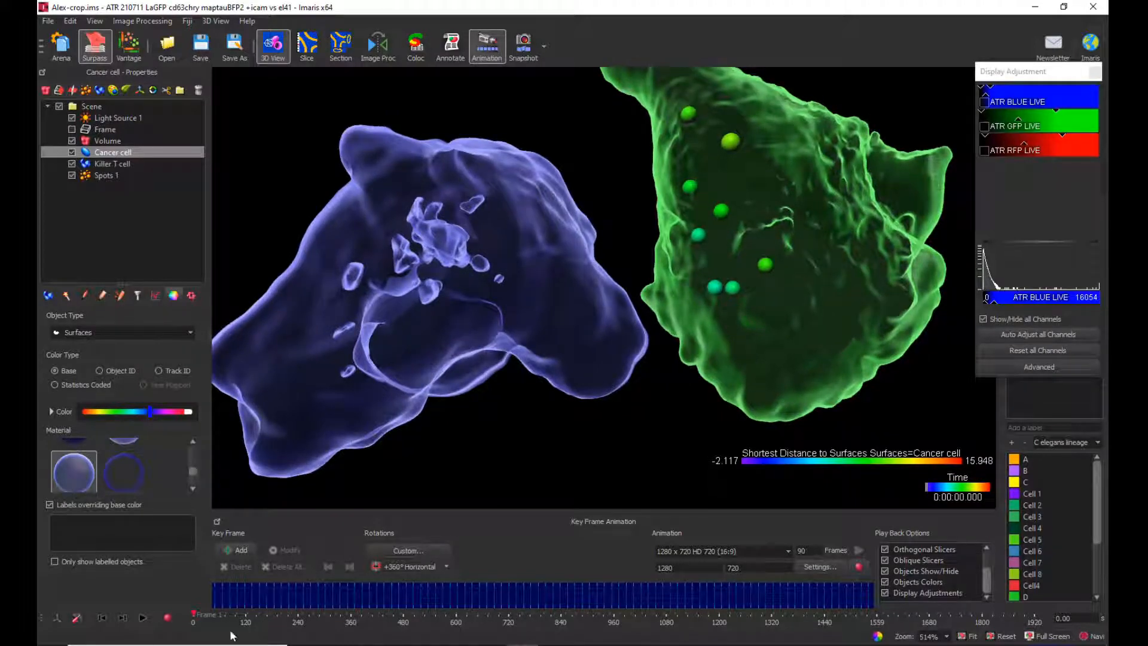
# Check the framing across the time-lapse, return to the first time point and add a +180° Horizontal rotation
pyautogui.moveTo(189, 617); pyautogui.dragTo(665, 615)
pyautogui.moveTo(838, 616); pyautogui.dragTo(172, 582)
pyautogui.click(445, 565)
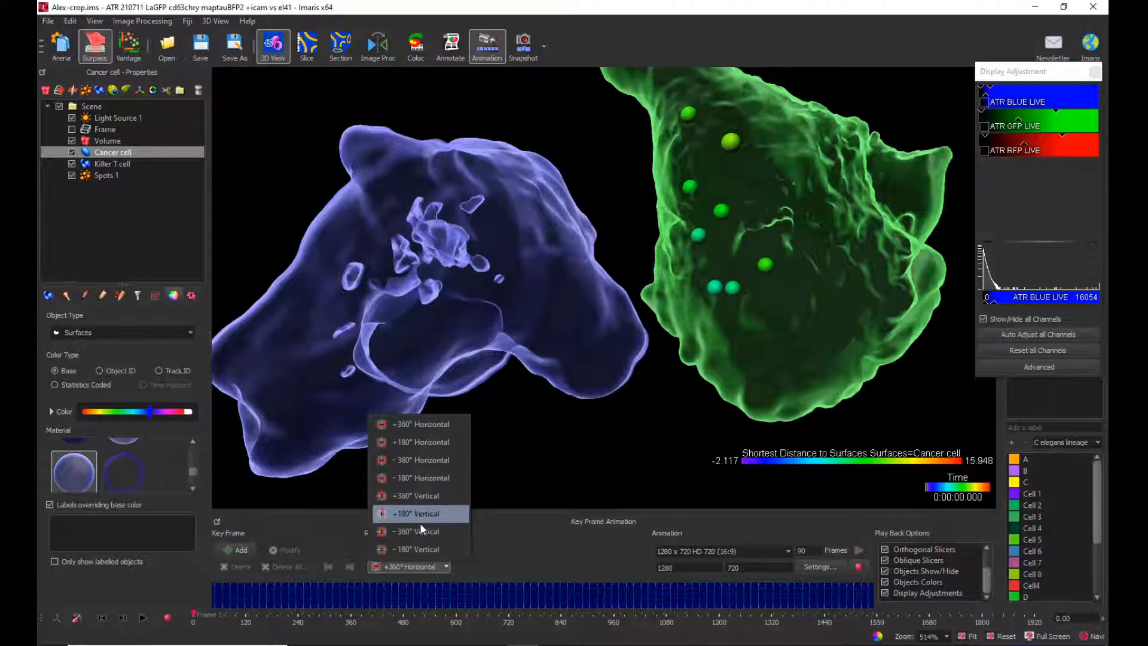
pyautogui.click(418, 444)
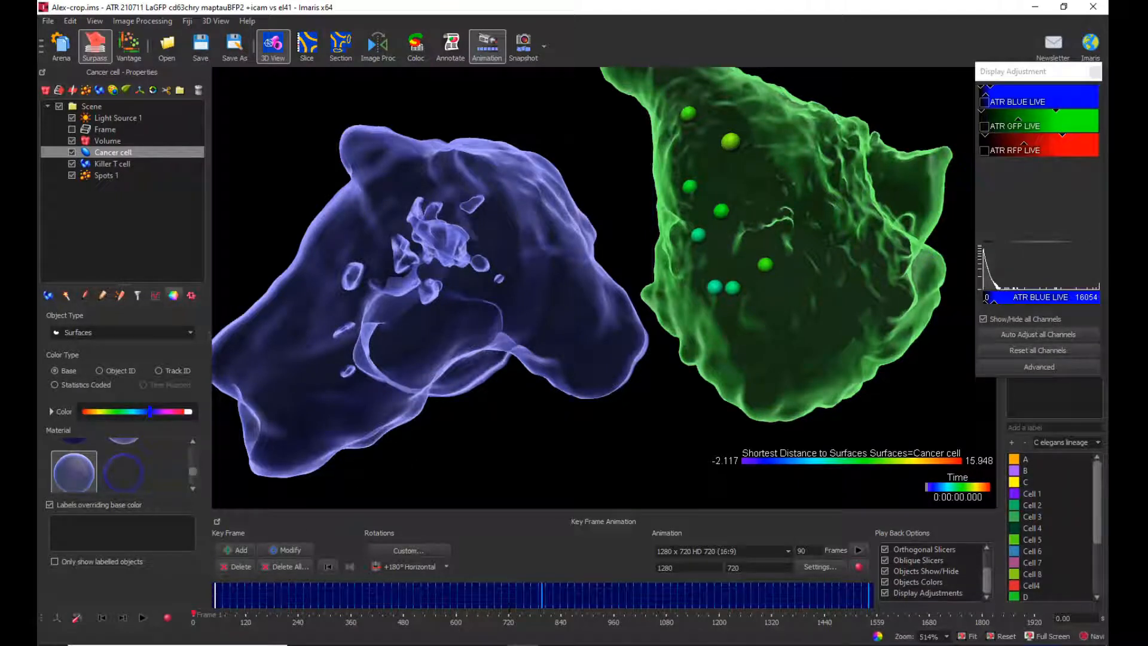
# Compare the cell orientations at the first, middle and last key frames of the rotation
pyautogui.click(542, 593)
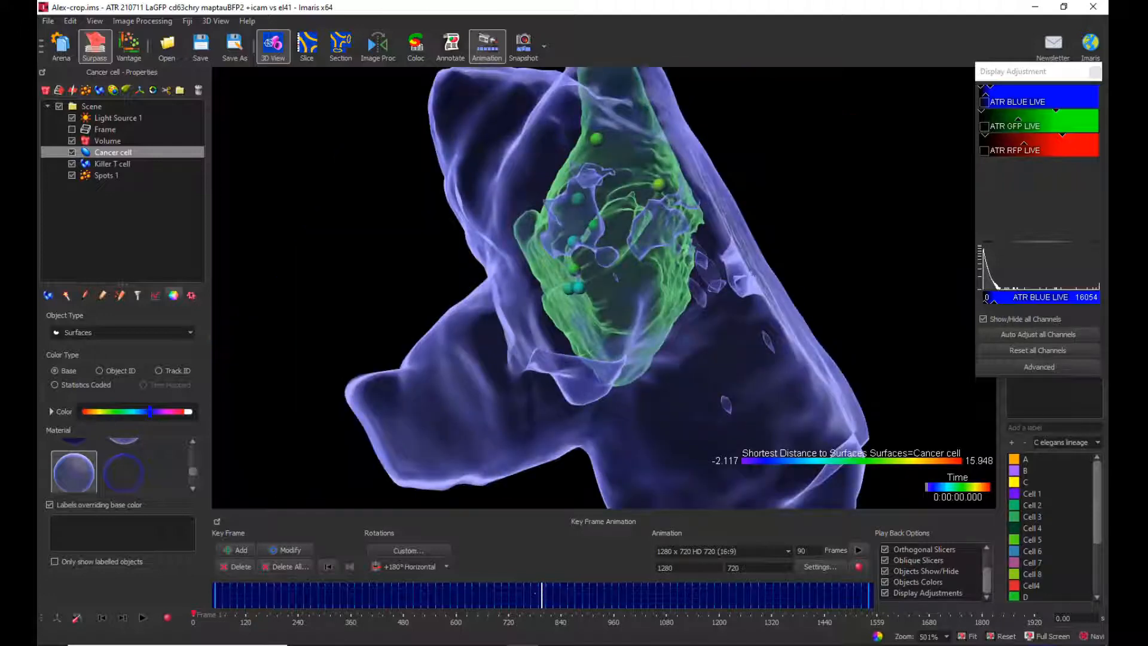
pyautogui.click(868, 595)
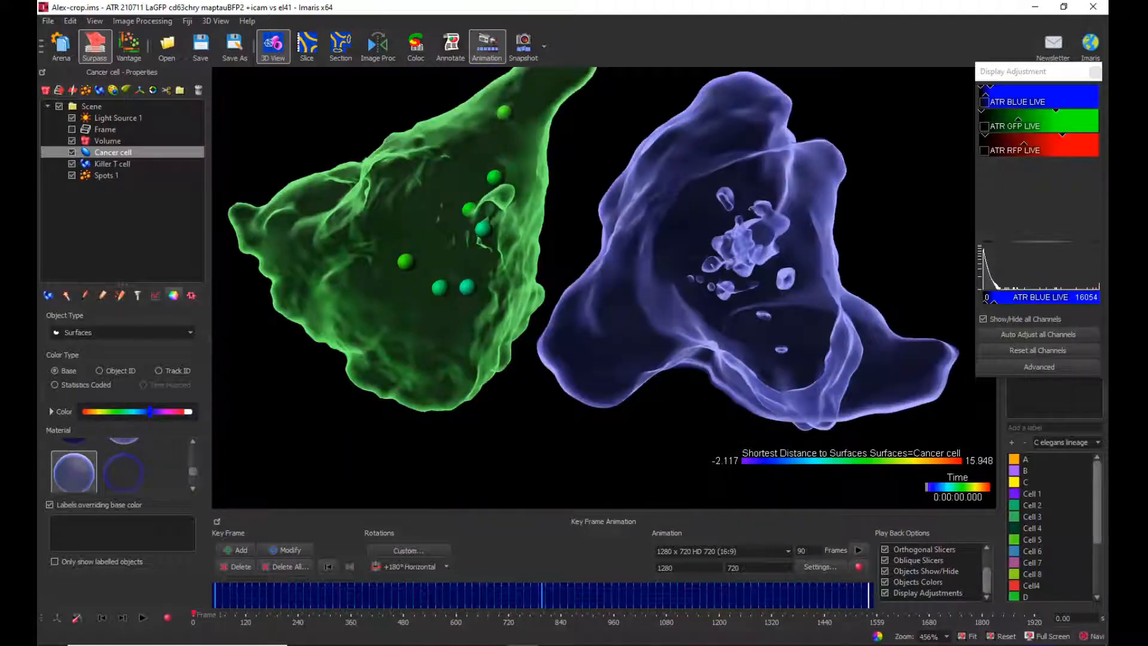
pyautogui.click(215, 593)
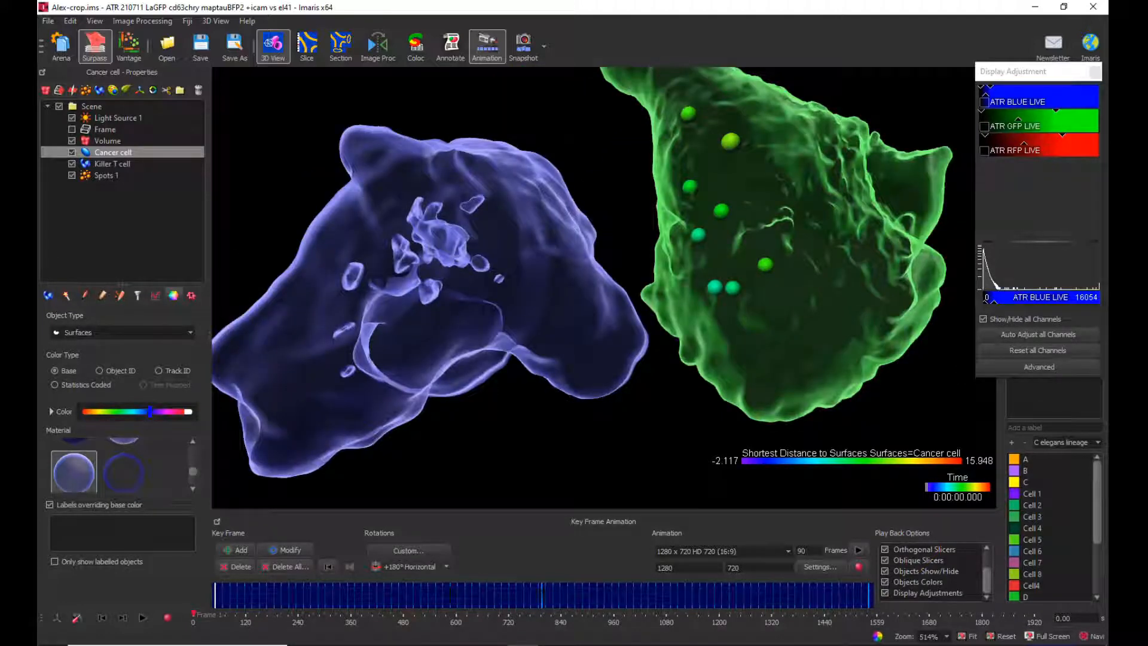
pyautogui.click(542, 595)
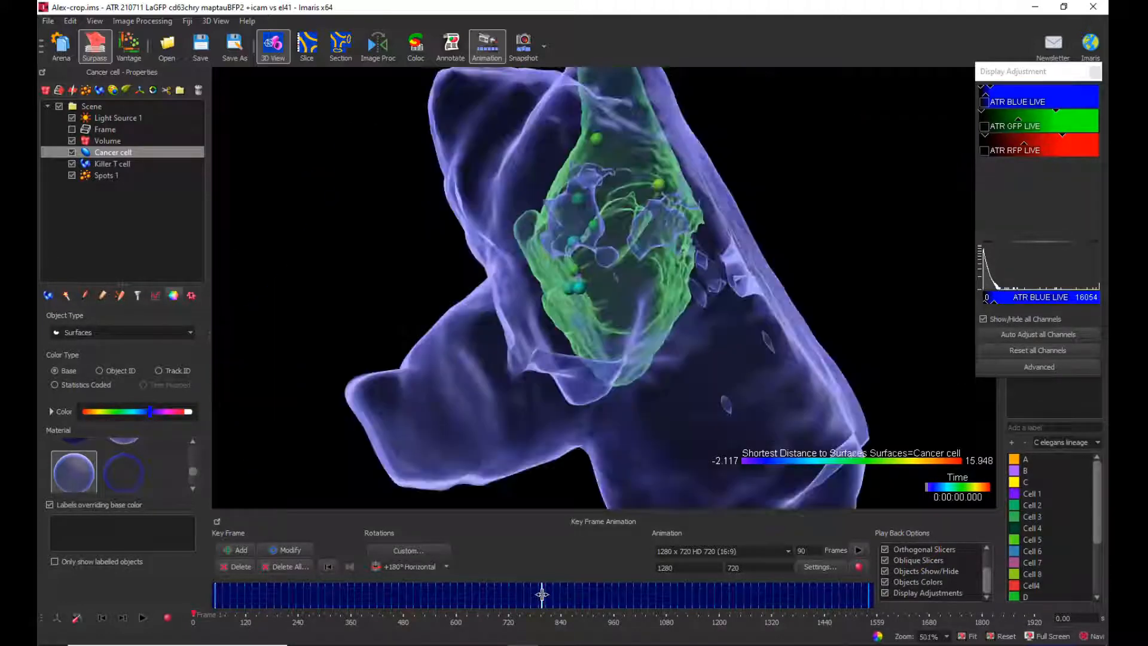
pyautogui.click(868, 592)
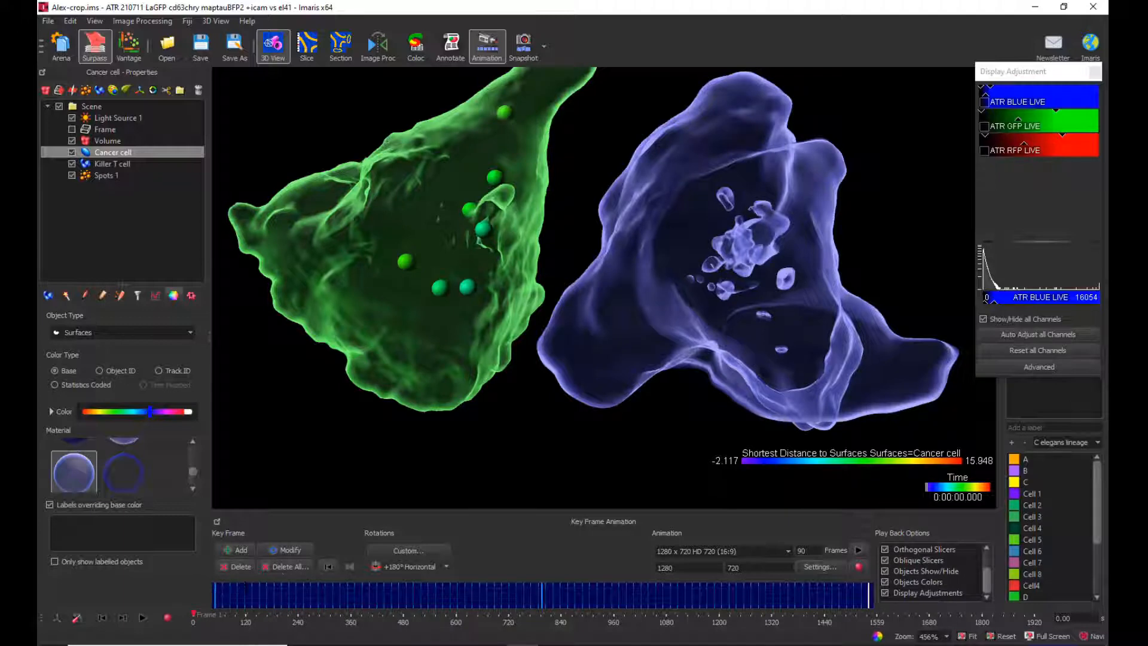
# Preview the rotation animation from the first key frame, stop it and return to the first key frame
pyautogui.click(214, 596)
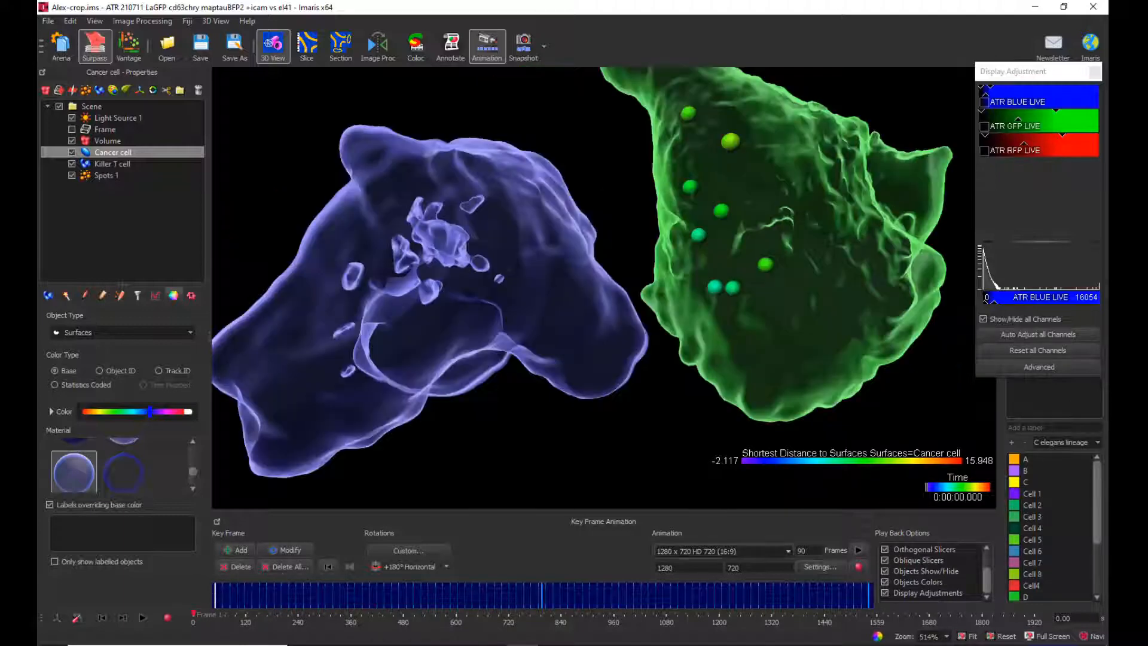
pyautogui.click(862, 548)
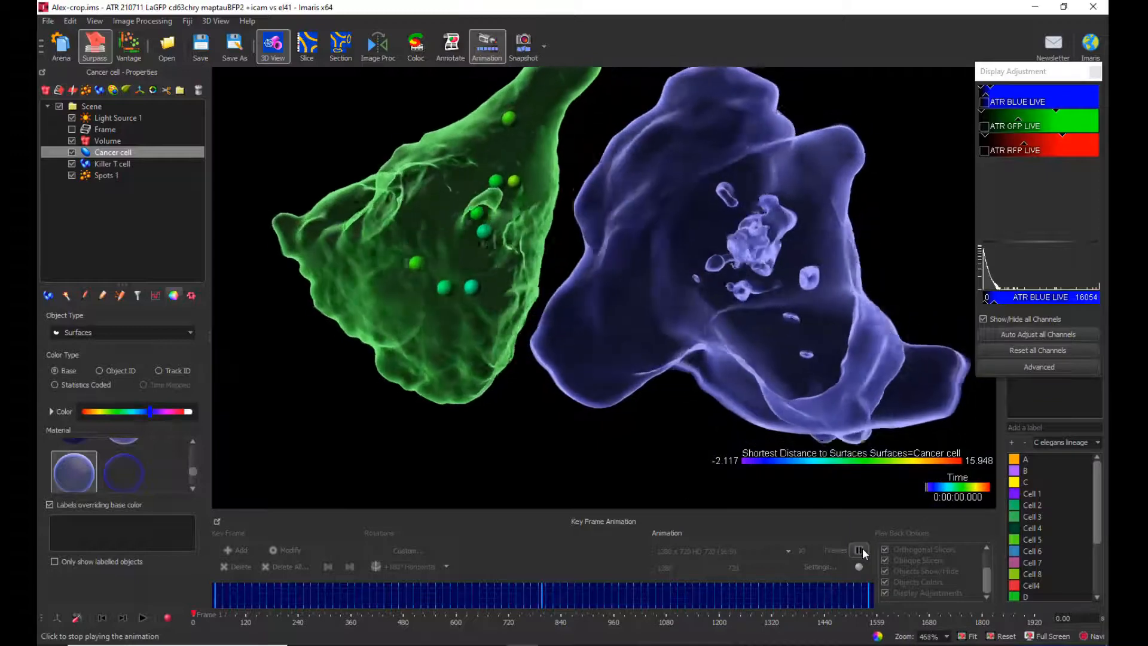
pyautogui.click(862, 547)
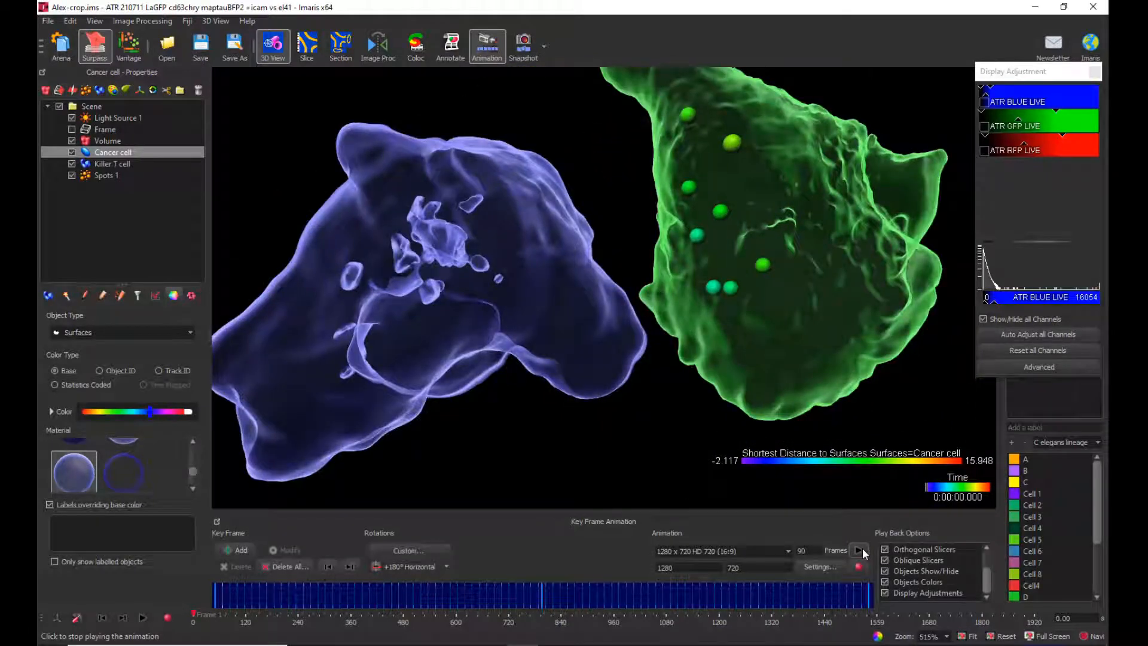
pyautogui.click(214, 595)
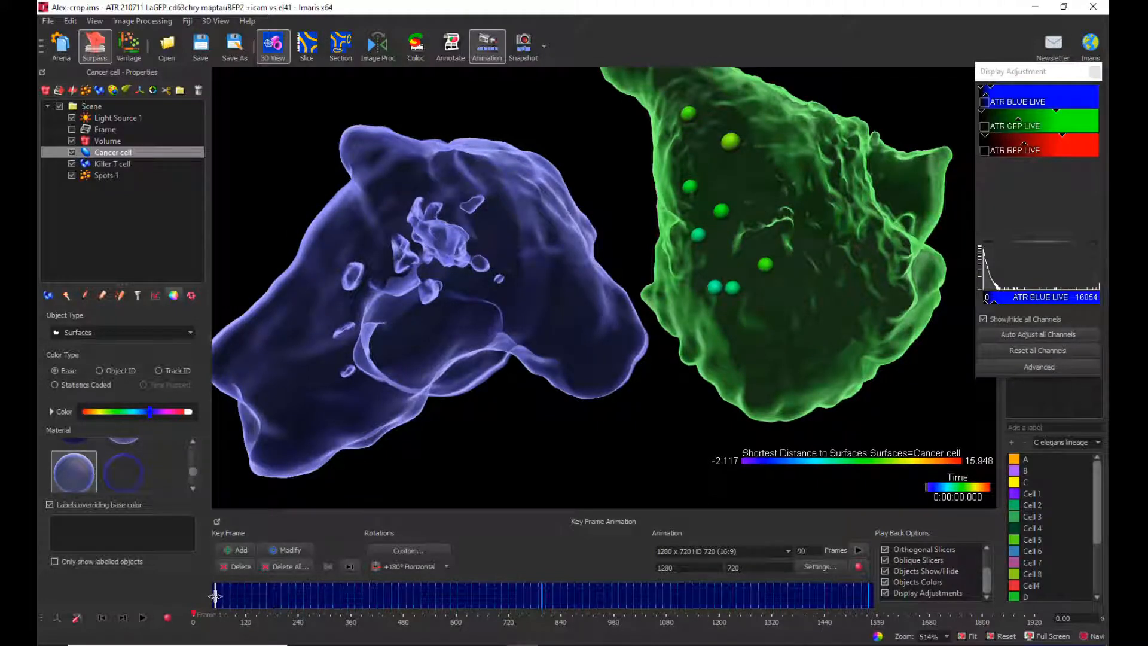
# Update the middle key frame to the 925 s time point and the last key frame to the 1874 s time point
pyautogui.click(541, 591)
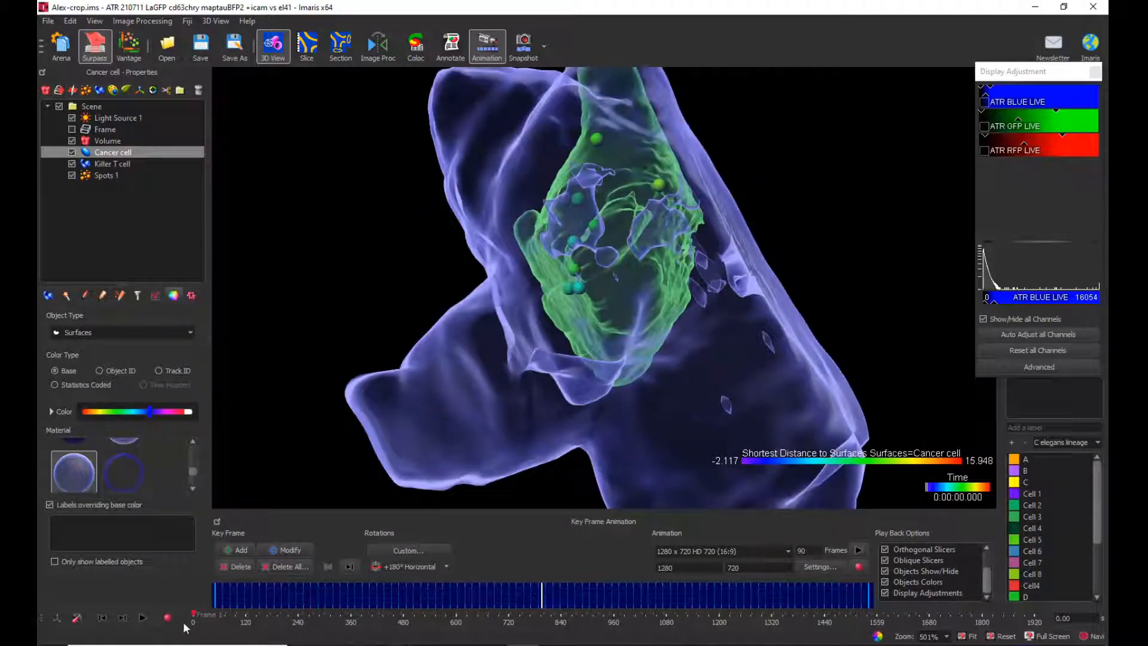
pyautogui.moveTo(202, 612); pyautogui.dragTo(599, 607)
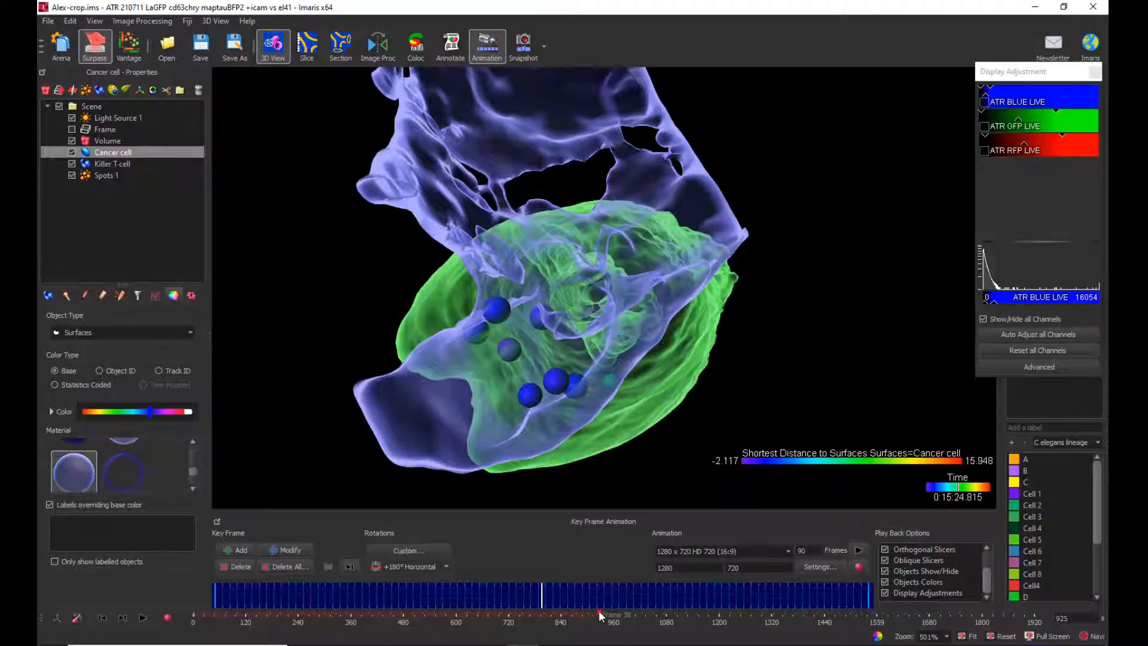
pyautogui.click(278, 548)
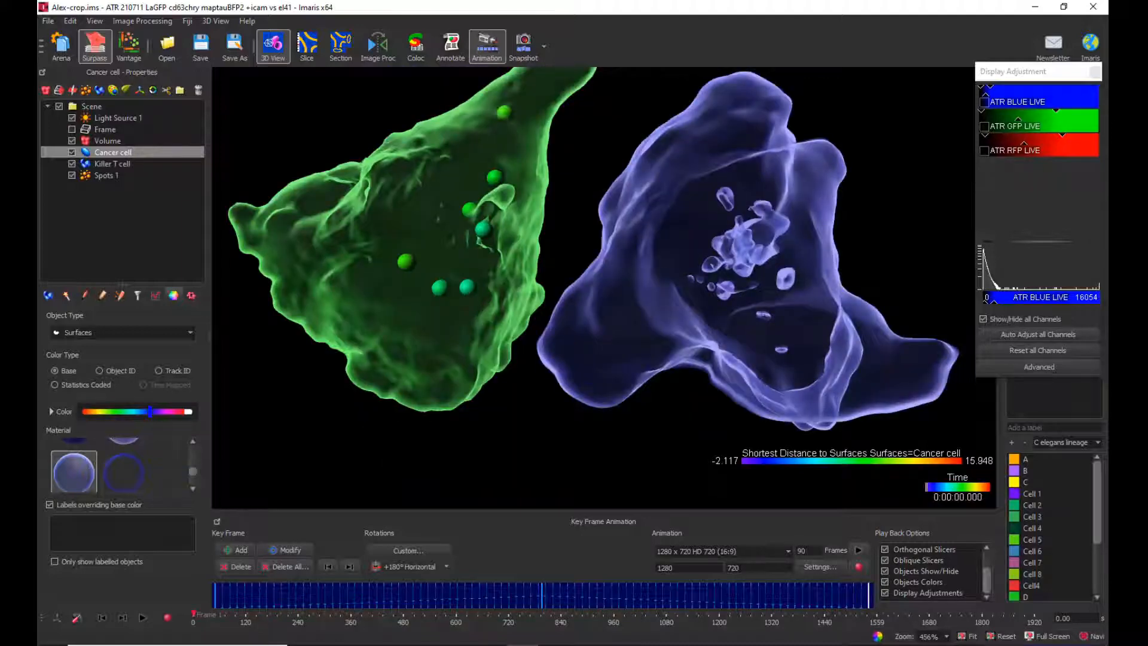
pyautogui.moveTo(194, 615); pyautogui.dragTo(1015, 616)
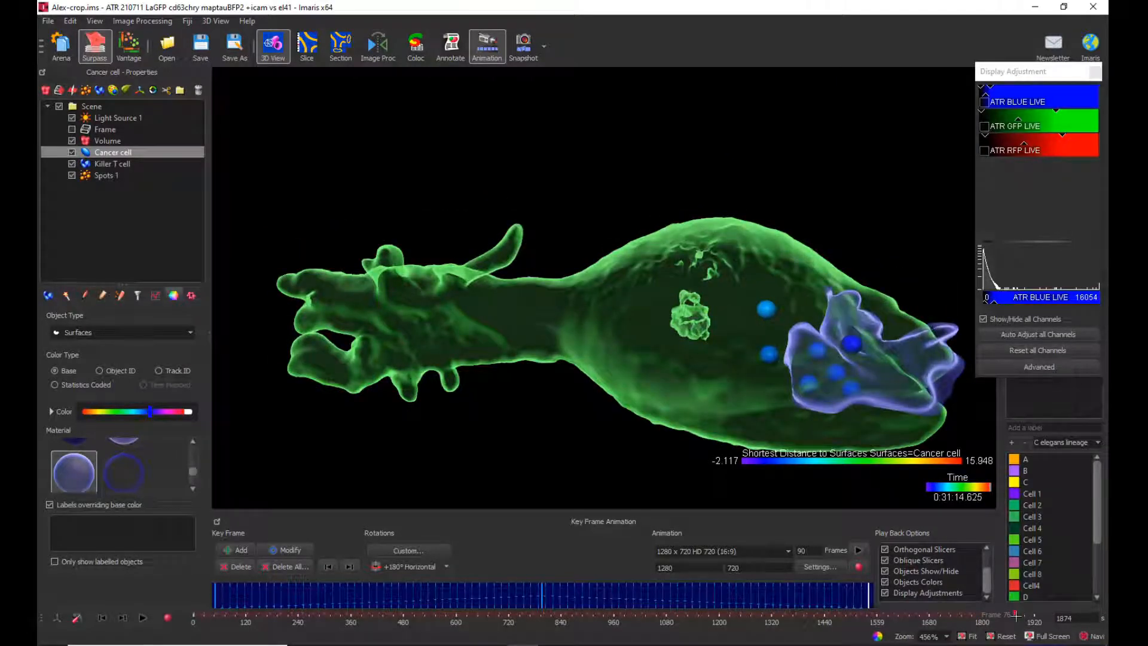
pyautogui.click(296, 551)
# Play the updated rotation from the first key frame, and view the movie saving options without recording
pyautogui.click(215, 596)
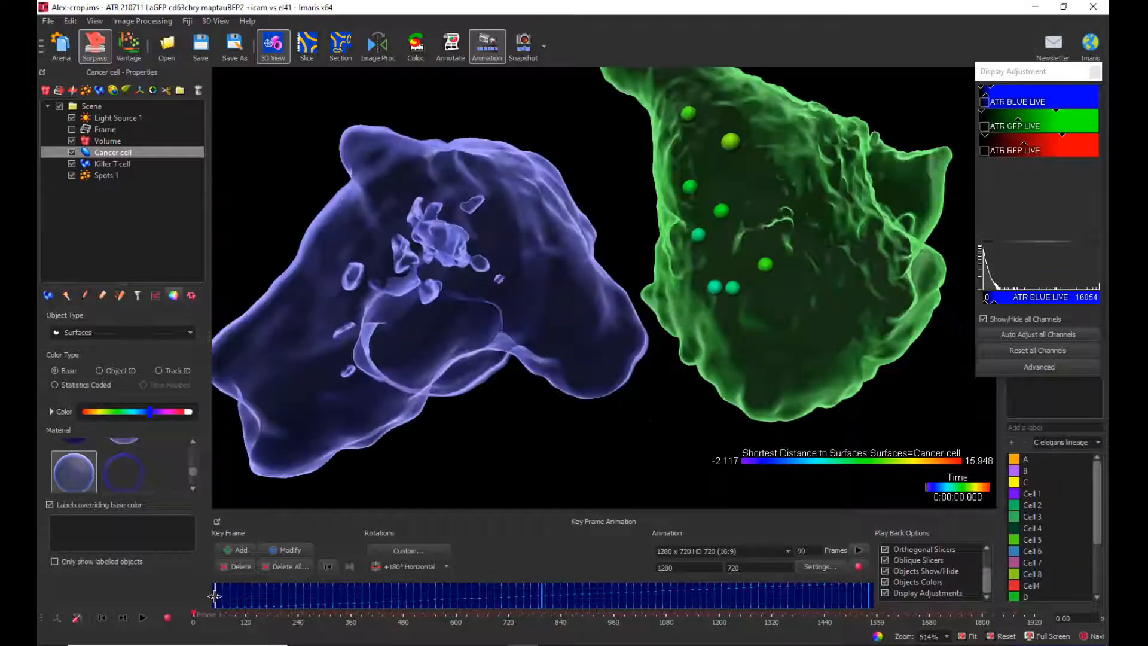
pyautogui.click(860, 549)
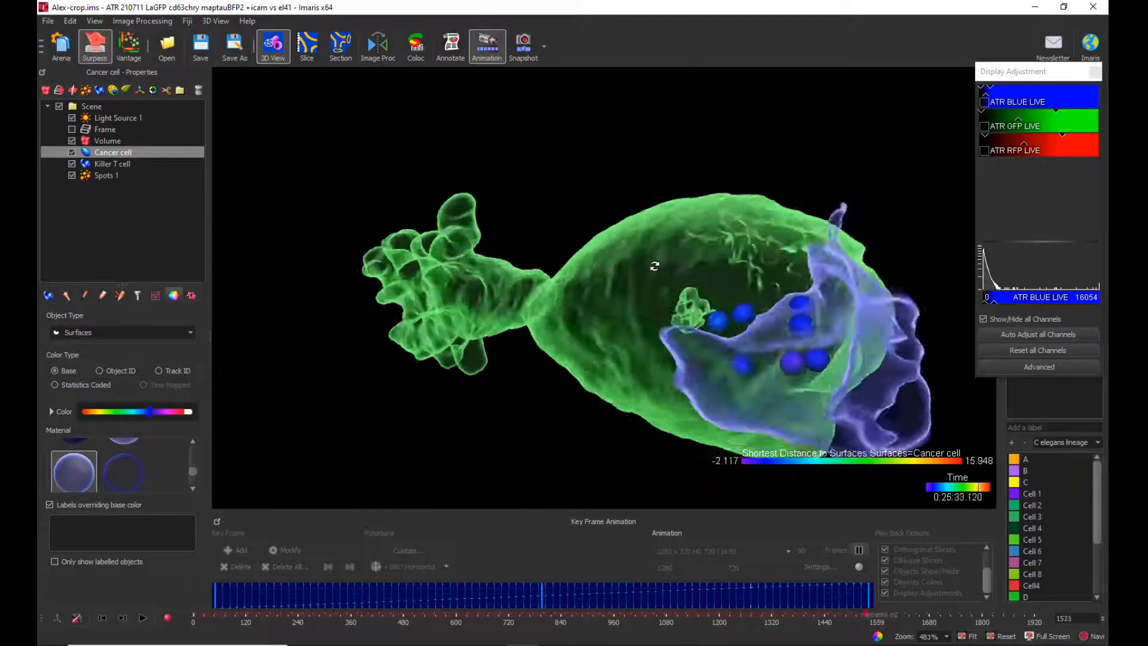
pyautogui.click(857, 550)
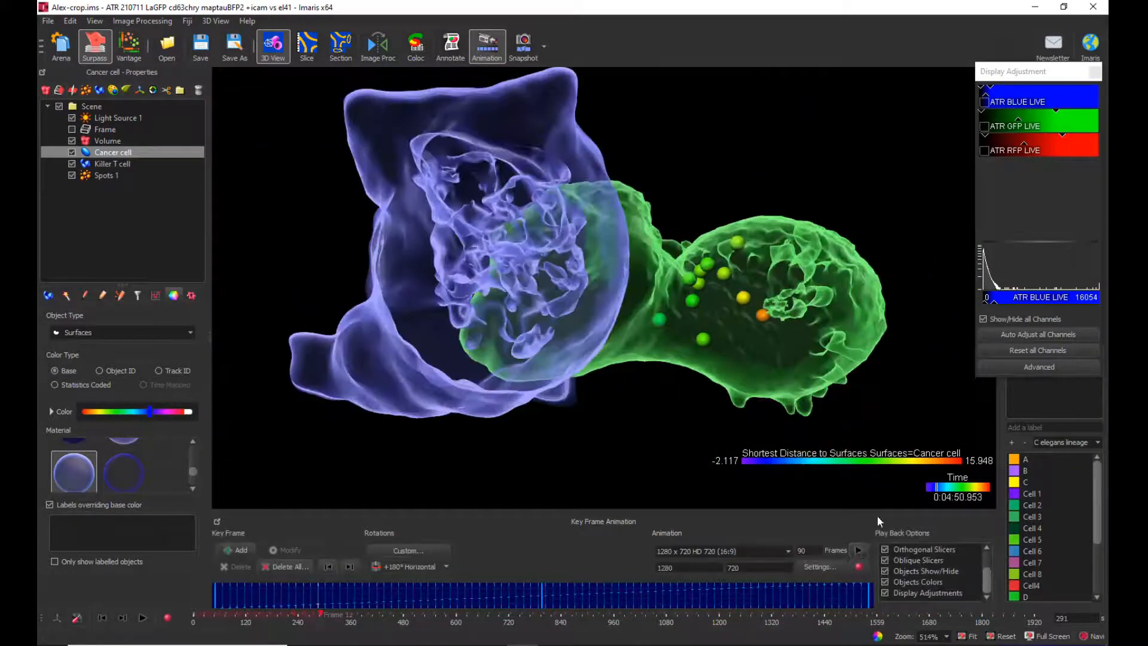
pyautogui.click(858, 566)
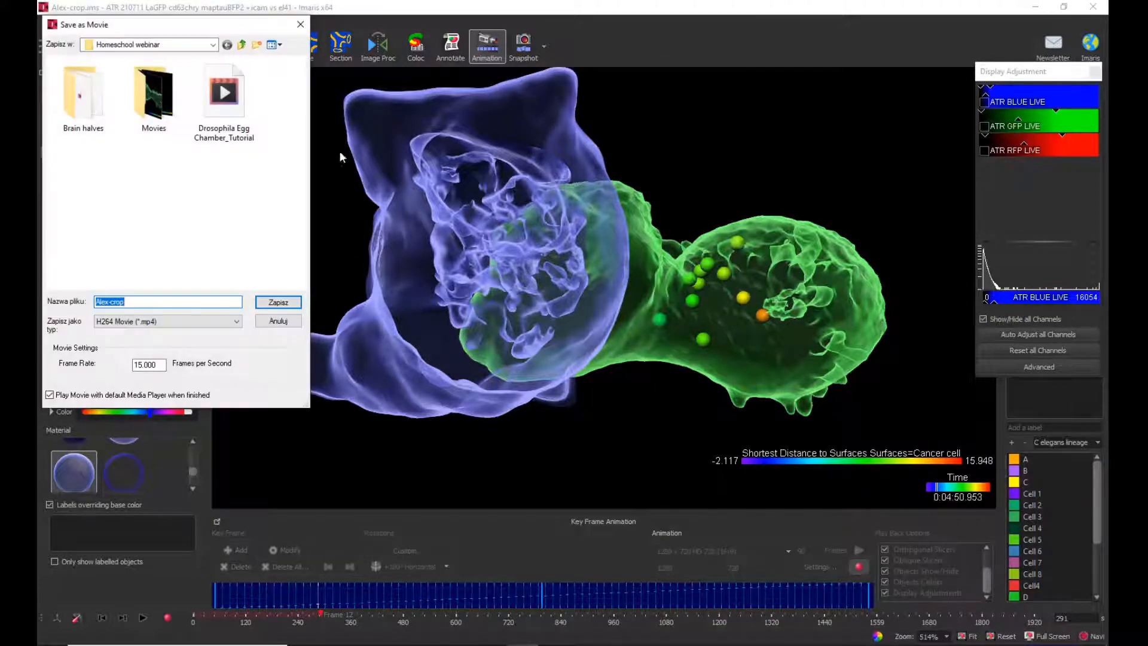
pyautogui.click(300, 24)
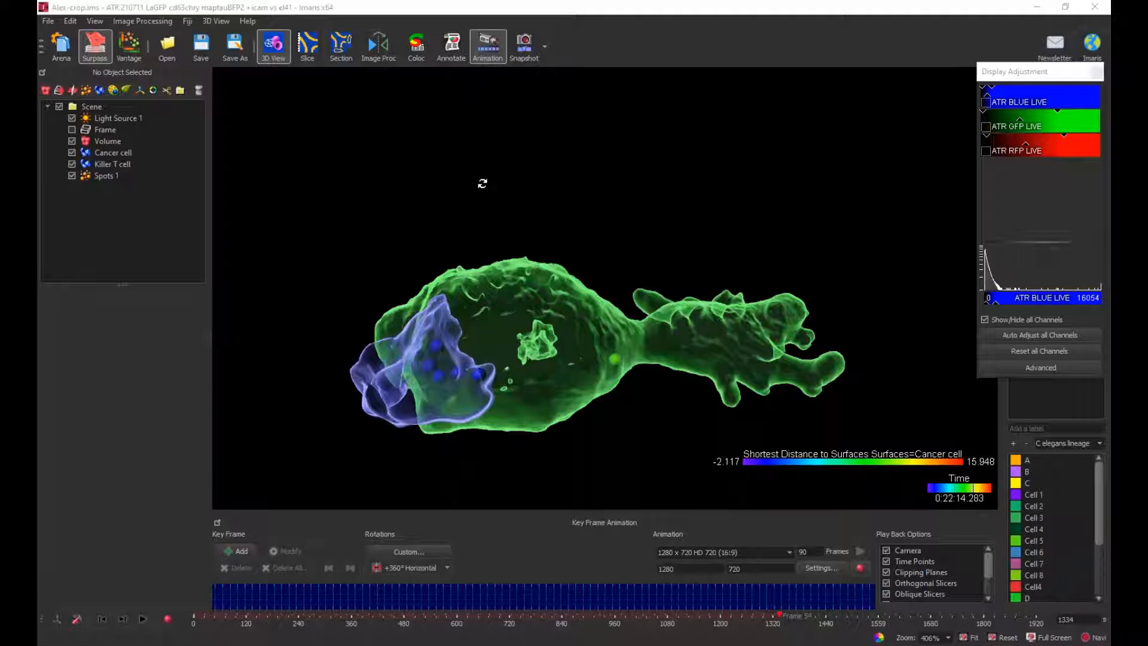
# Hide the key frame animation controls and frame both cells centred and enlarged in the 3D view
pyautogui.click(489, 47)
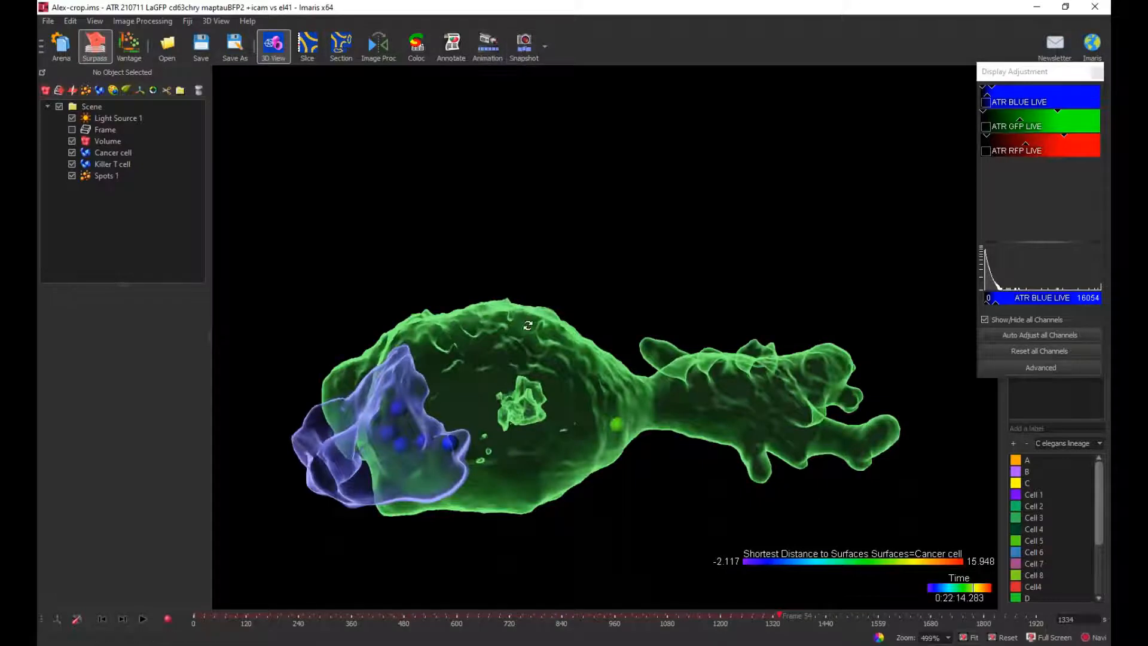
pyautogui.moveTo(521, 324); pyautogui.dragTo(505, 226, button='right')
pyautogui.moveTo(493, 271); pyautogui.dragTo(521, 268)
pyautogui.scroll(5, 507, 279)
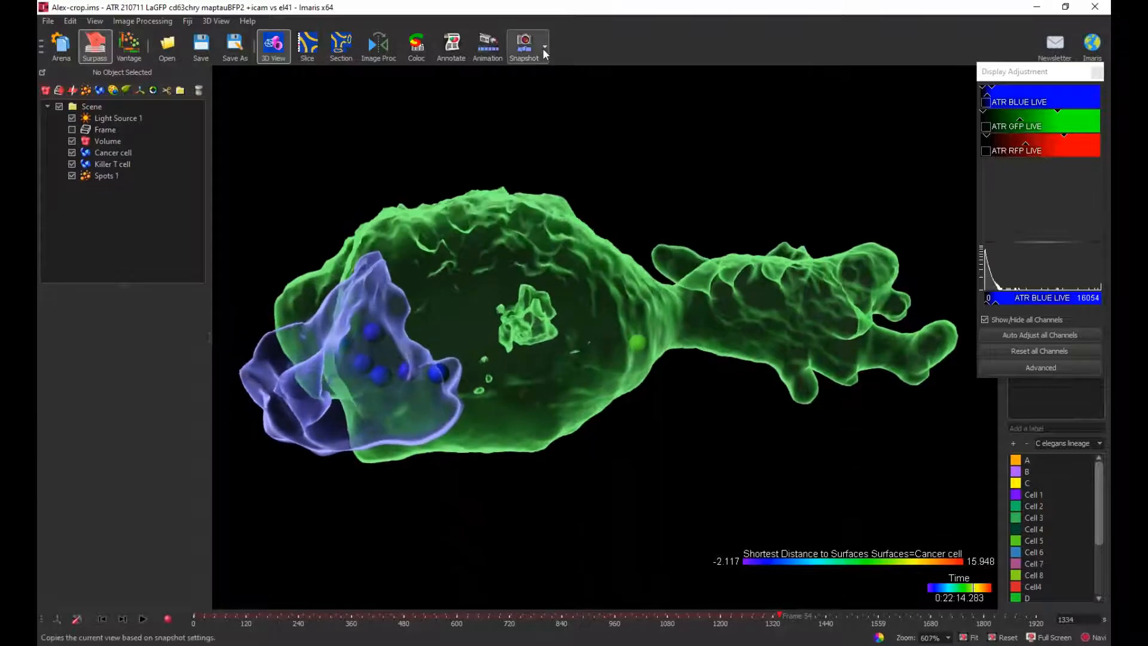
# Try a fixed snapshot size of 1000 × 500 in the snapshot preferences and close them without saving
pyautogui.click(545, 48)
pyautogui.click(545, 112)
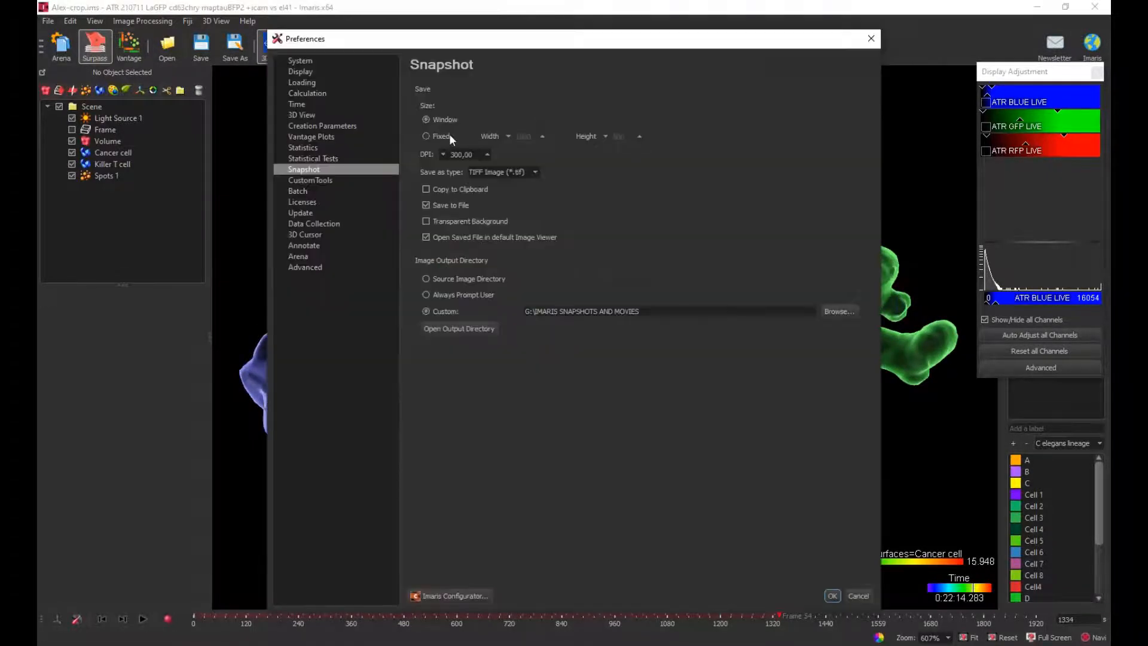
pyautogui.click(426, 136)
pyautogui.click(531, 137)
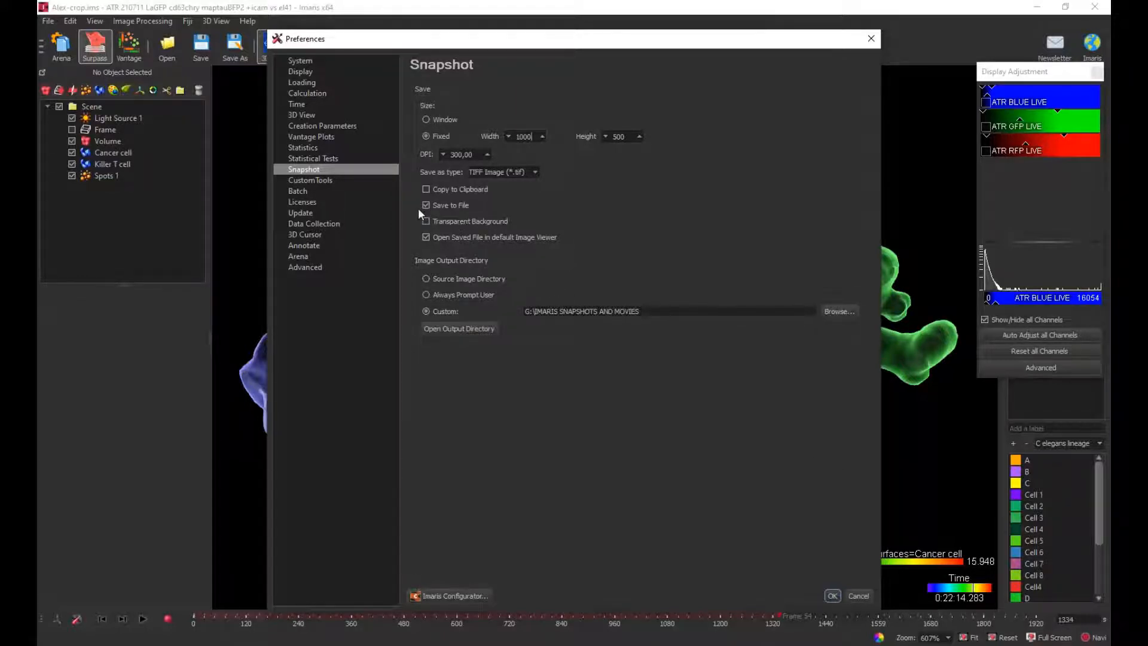
pyautogui.click(869, 40)
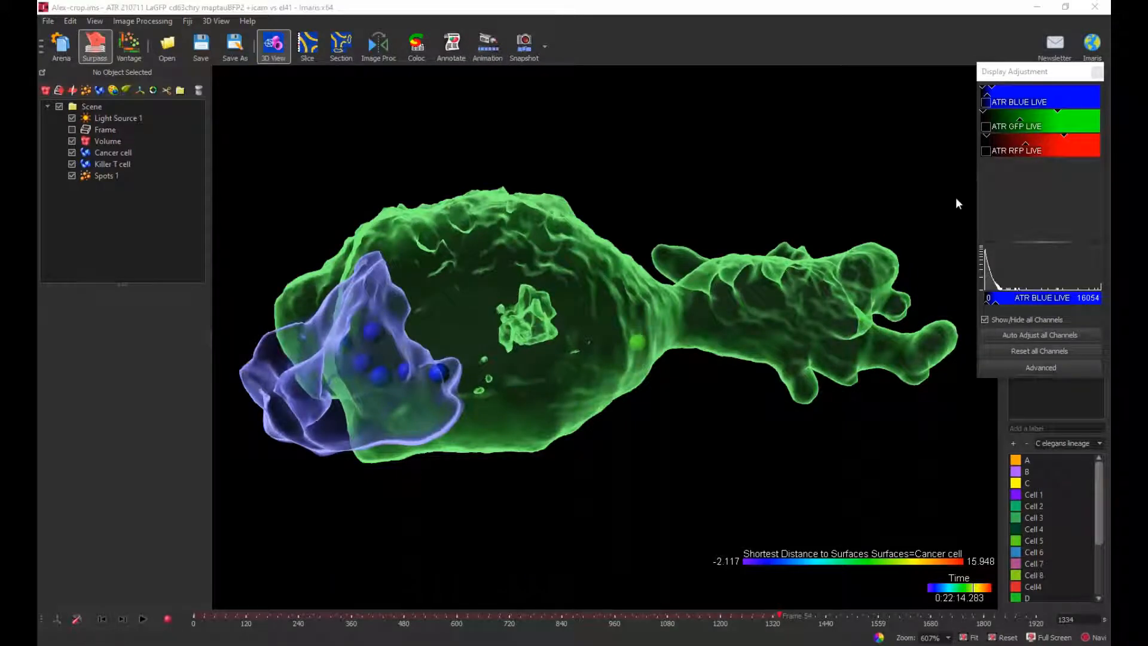
# Show the key frame animation controls again and undock them as a floating window over the 3D view
pyautogui.click(496, 51)
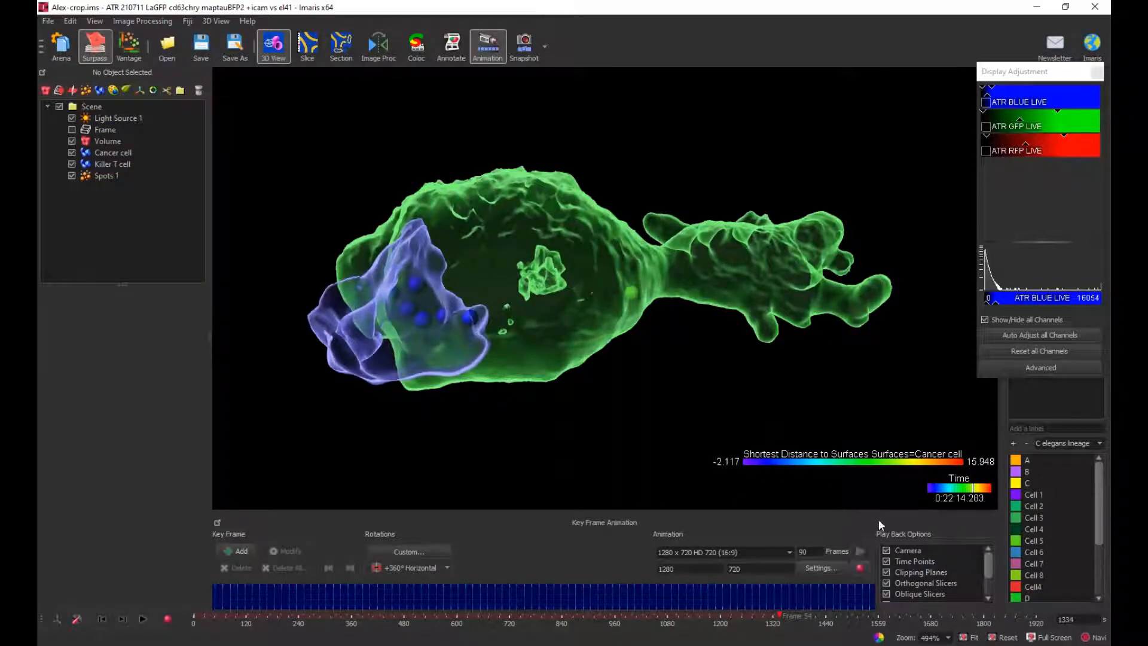
pyautogui.doubleClick(879, 522)
pyautogui.moveTo(746, 525); pyautogui.dragTo(323, 387)
# Look through all the Play Back Options and place the floating Key Frame Animation window below the cells
pyautogui.moveTo(842, 431)
pyautogui.mouseDown()
pyautogui.moveTo(844, 457)
pyautogui.moveTo(846, 415)
pyautogui.mouseUp()
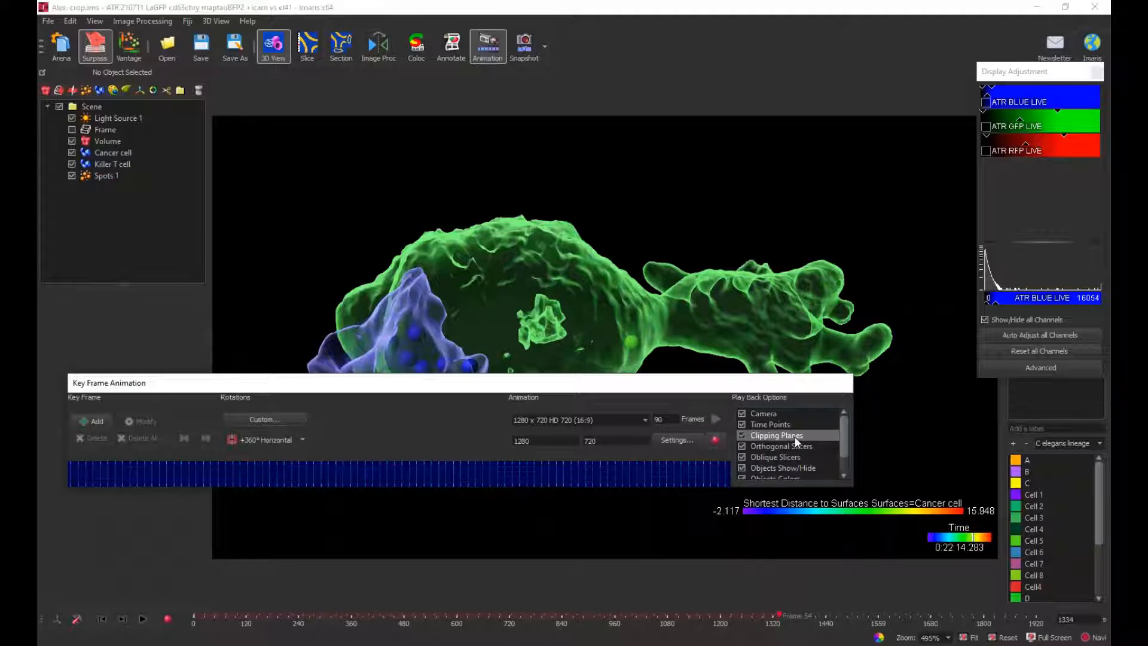
pyautogui.moveTo(716, 387); pyautogui.dragTo(788, 355)
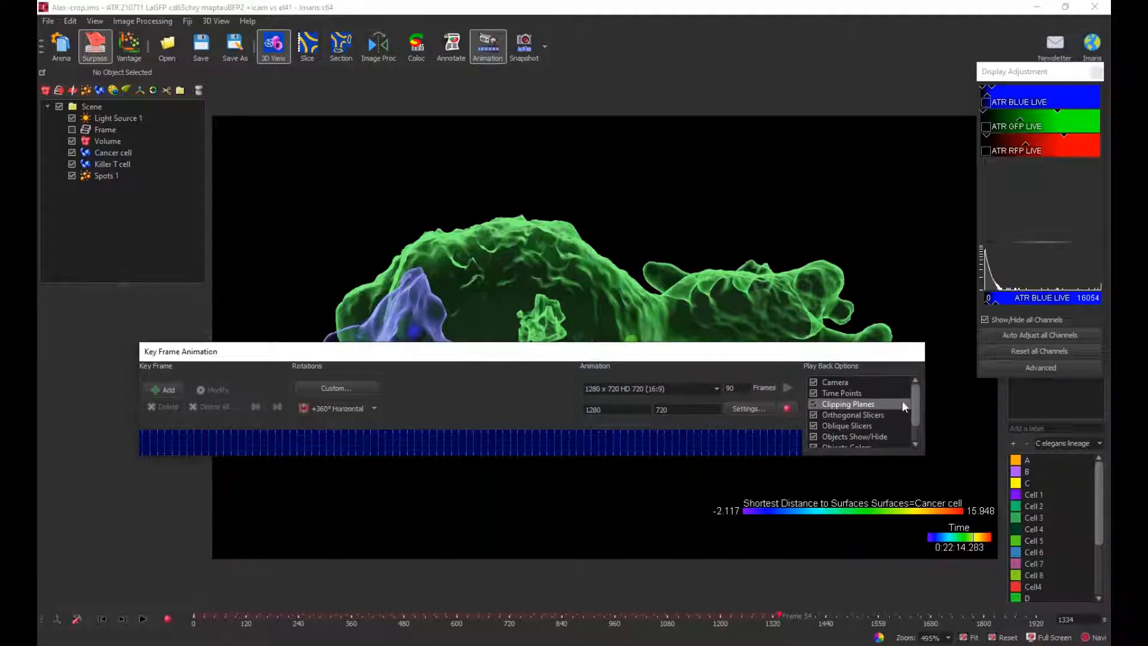
pyautogui.moveTo(916, 392)
pyautogui.mouseDown()
pyautogui.moveTo(916, 410)
pyautogui.moveTo(911, 385)
pyautogui.mouseUp()
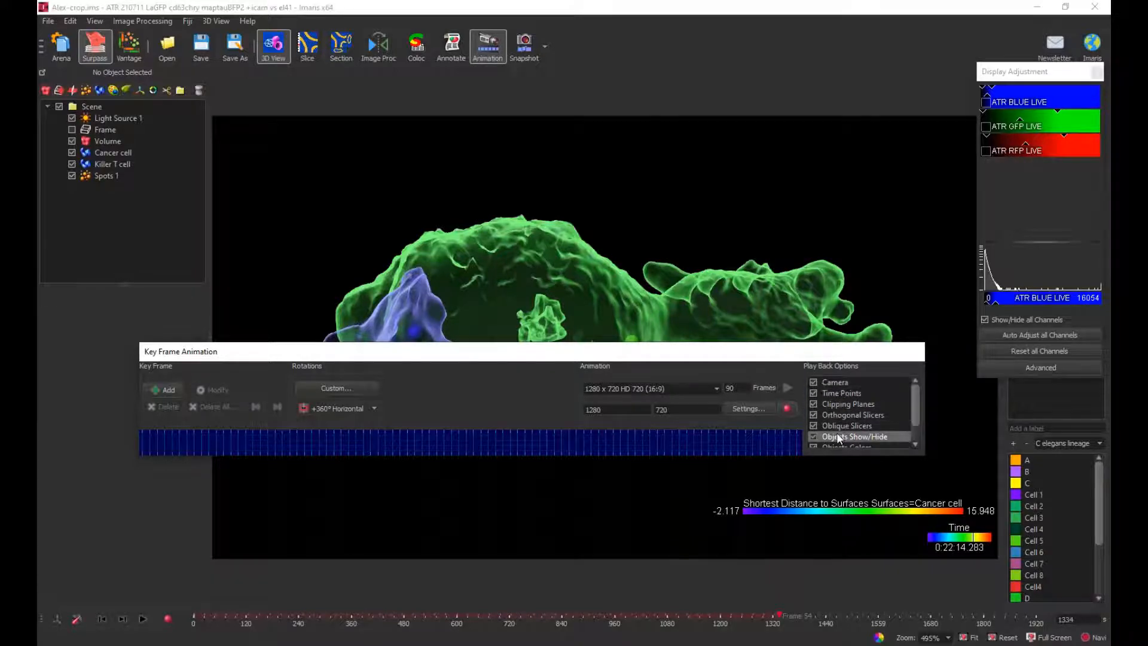
pyautogui.moveTo(916, 410); pyautogui.dragTo(916, 421)
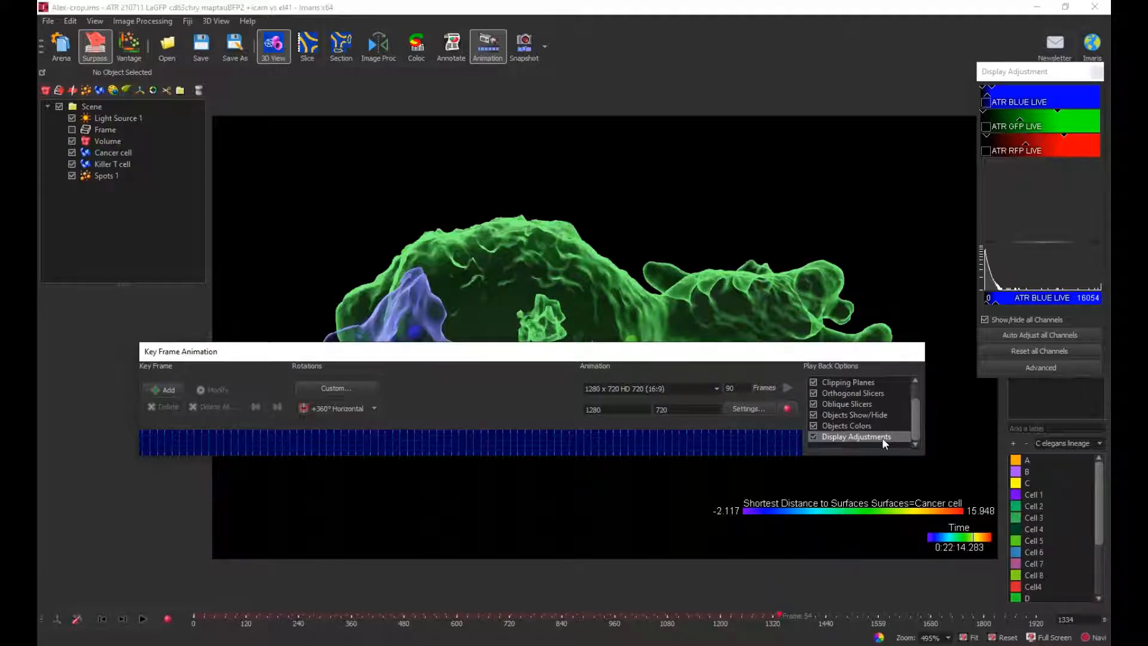
pyautogui.moveTo(629, 357); pyautogui.dragTo(616, 478)
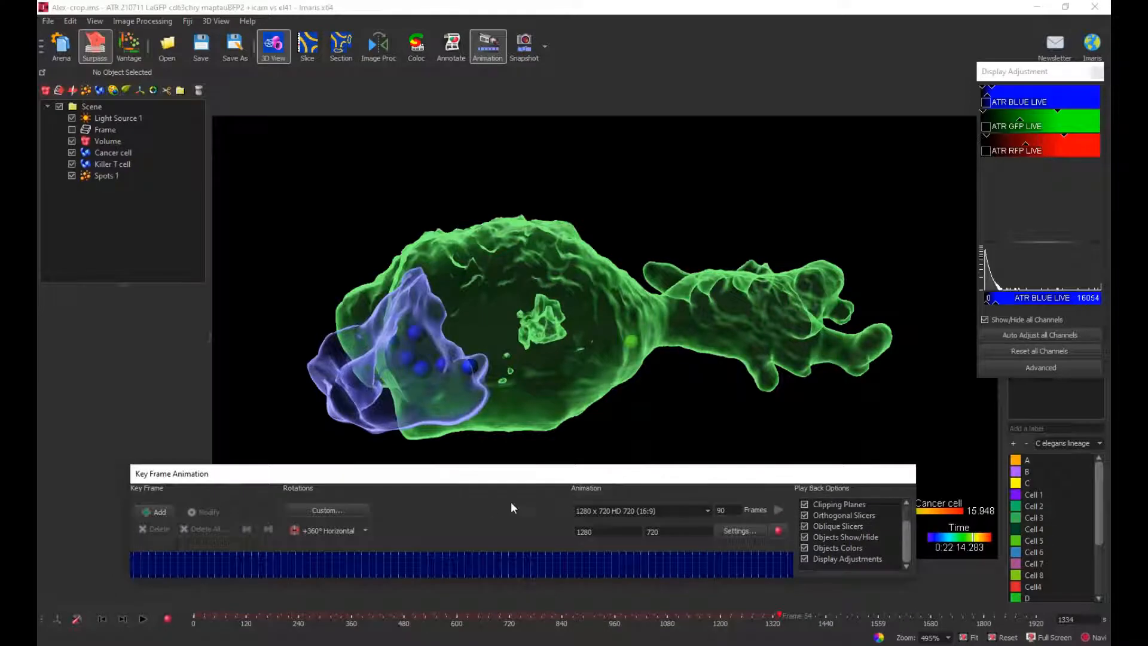
# Reorient the cells slightly and add three key frames at the current time point
pyautogui.moveTo(512, 375); pyautogui.dragTo(476, 375)
pyautogui.moveTo(508, 338); pyautogui.dragTo(503, 314, button='right')
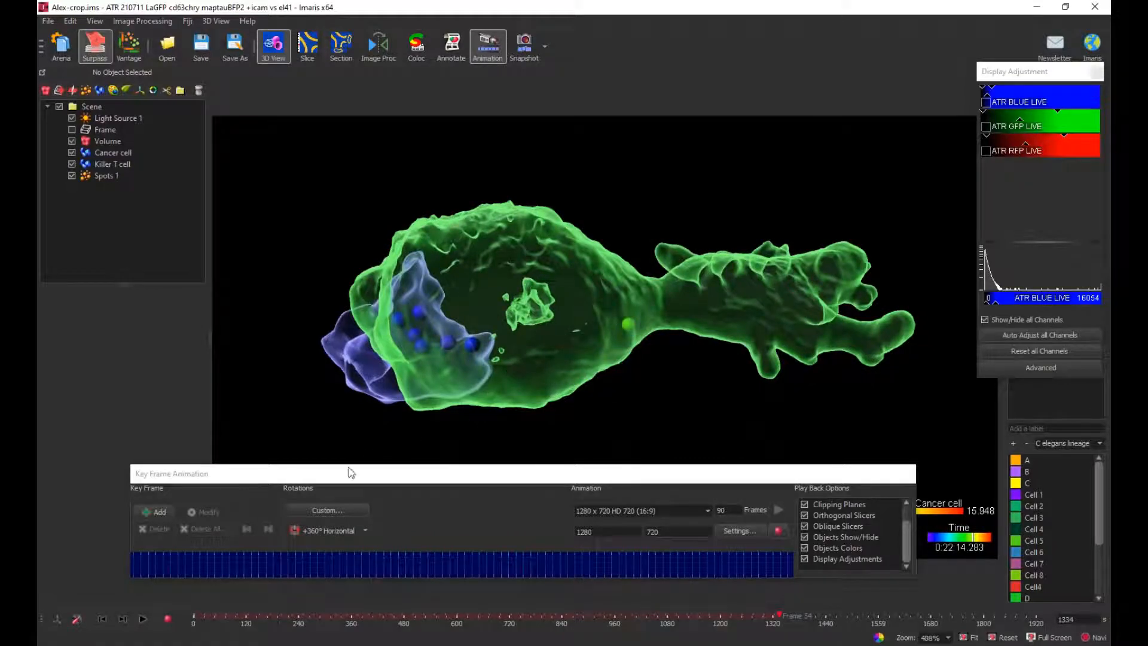
pyautogui.click(151, 514)
pyautogui.moveTo(427, 372); pyautogui.dragTo(439, 412)
pyautogui.click(146, 510)
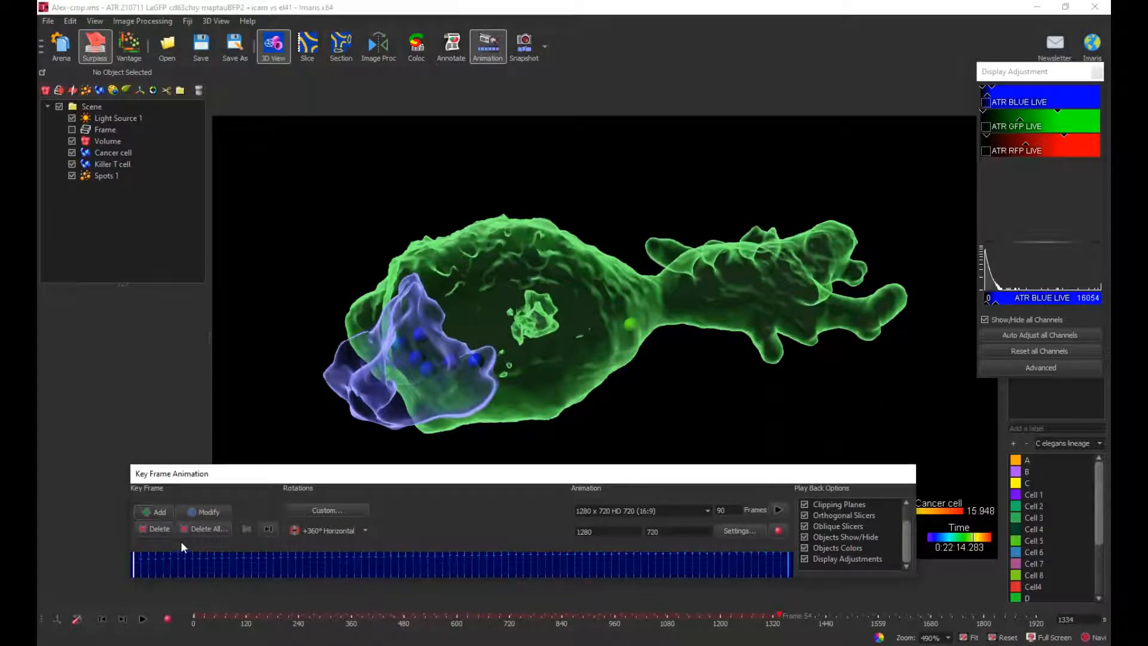
pyautogui.click(161, 512)
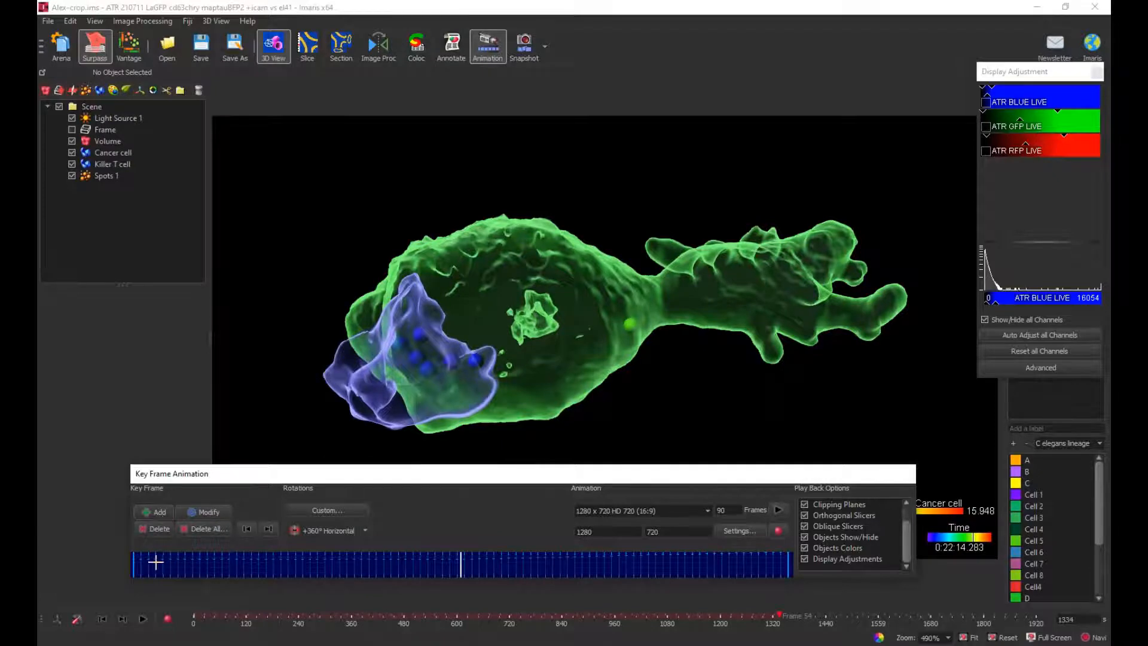
# Try a different cell orientation at the middle key frame without updating it
pyautogui.click(135, 562)
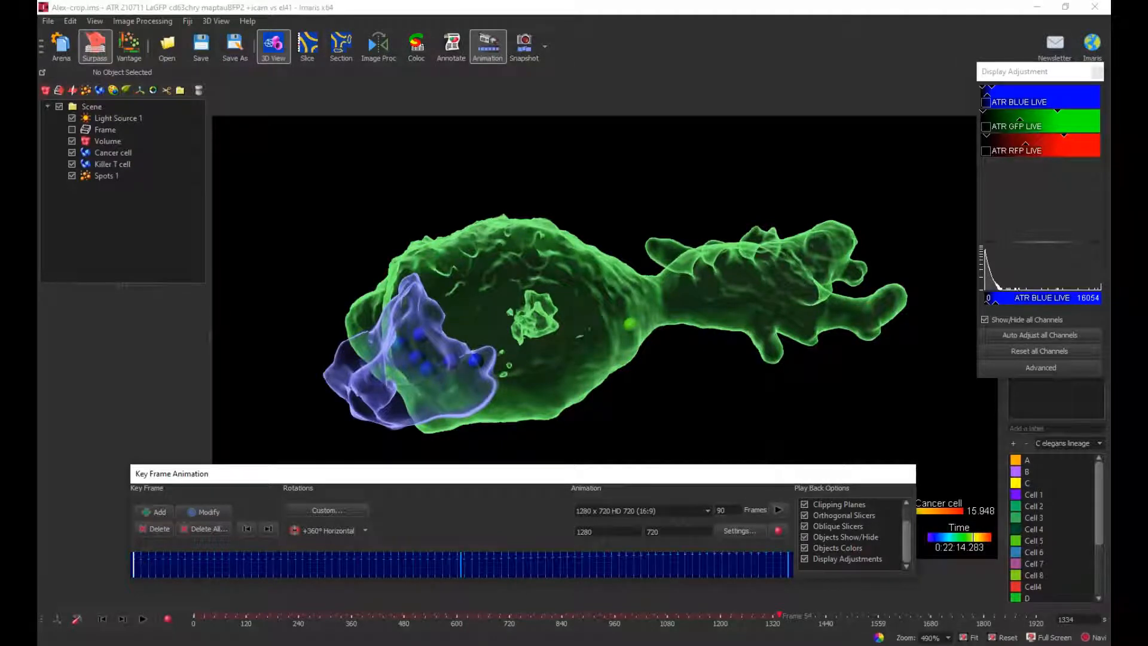
pyautogui.click(464, 563)
pyautogui.moveTo(529, 301)
pyautogui.mouseDown()
pyautogui.moveTo(526, 345)
pyautogui.moveTo(508, 262)
pyautogui.mouseUp()
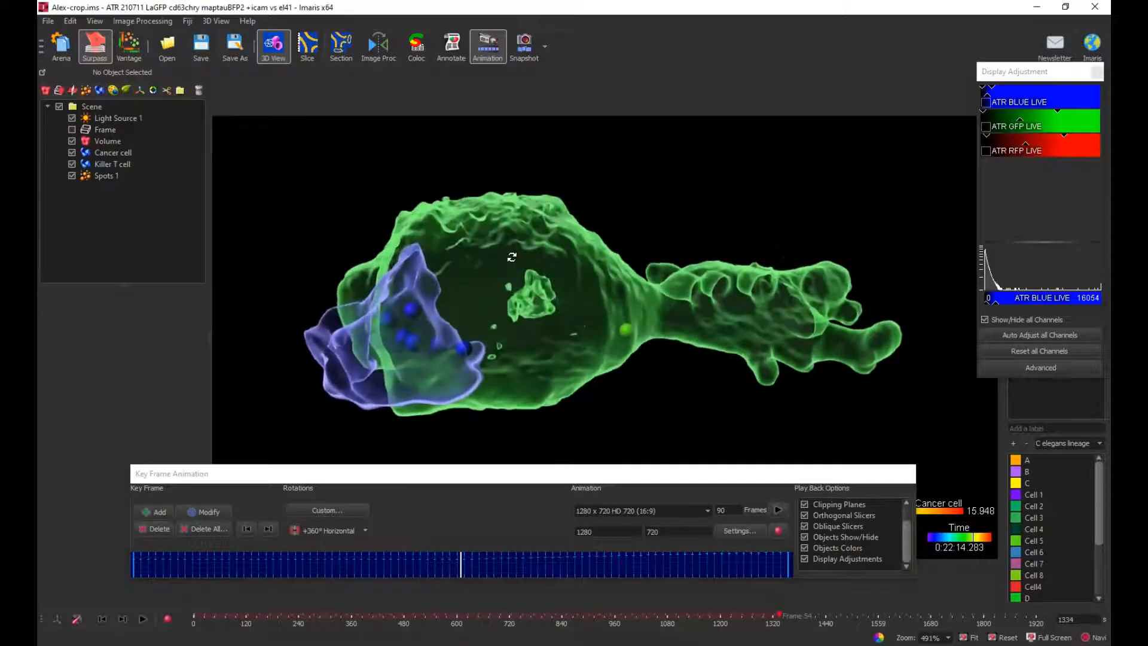
# Recolour the Cancer cell surface green at the first key frame and update that key frame
pyautogui.click(130, 562)
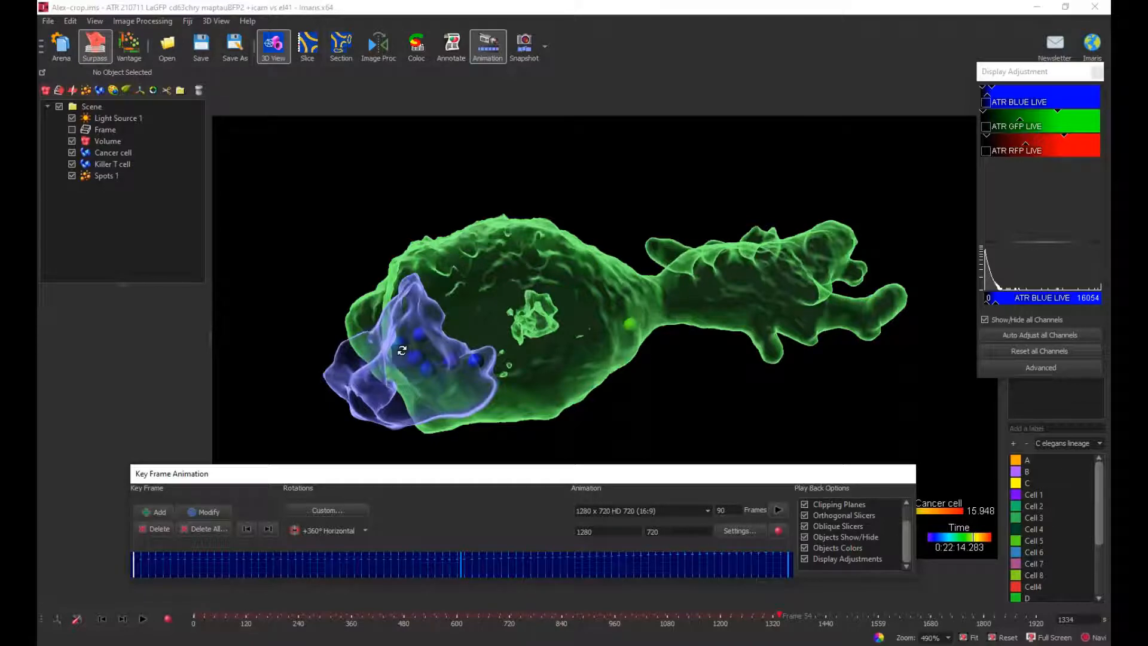
pyautogui.click(96, 154)
pyautogui.click(175, 295)
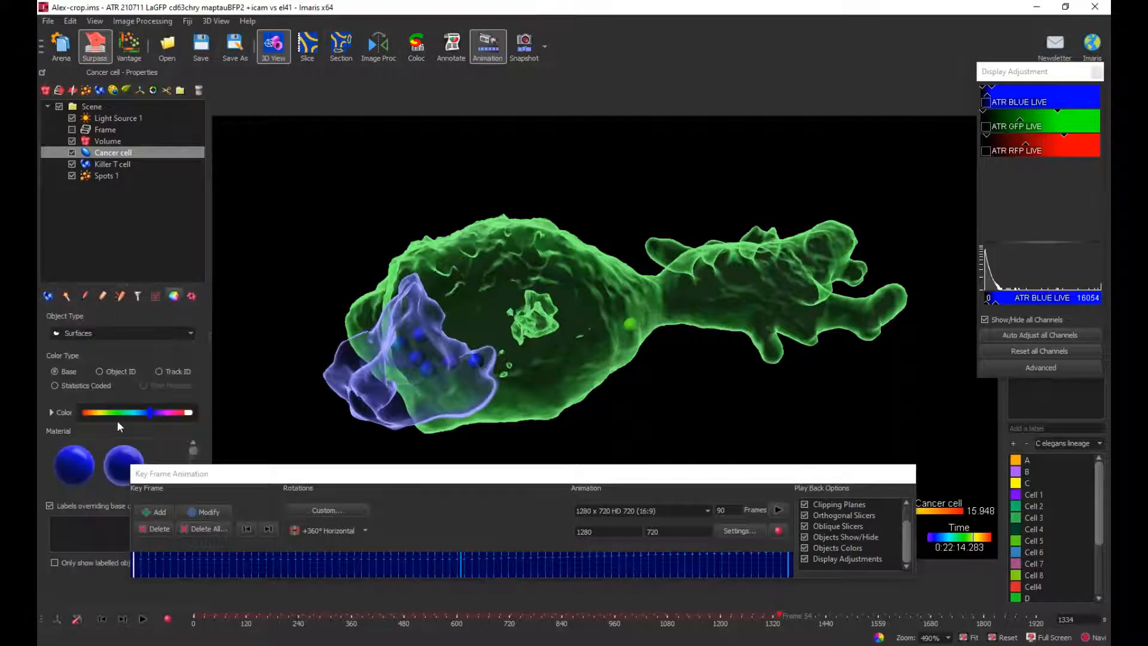
pyautogui.moveTo(150, 410); pyautogui.dragTo(116, 412)
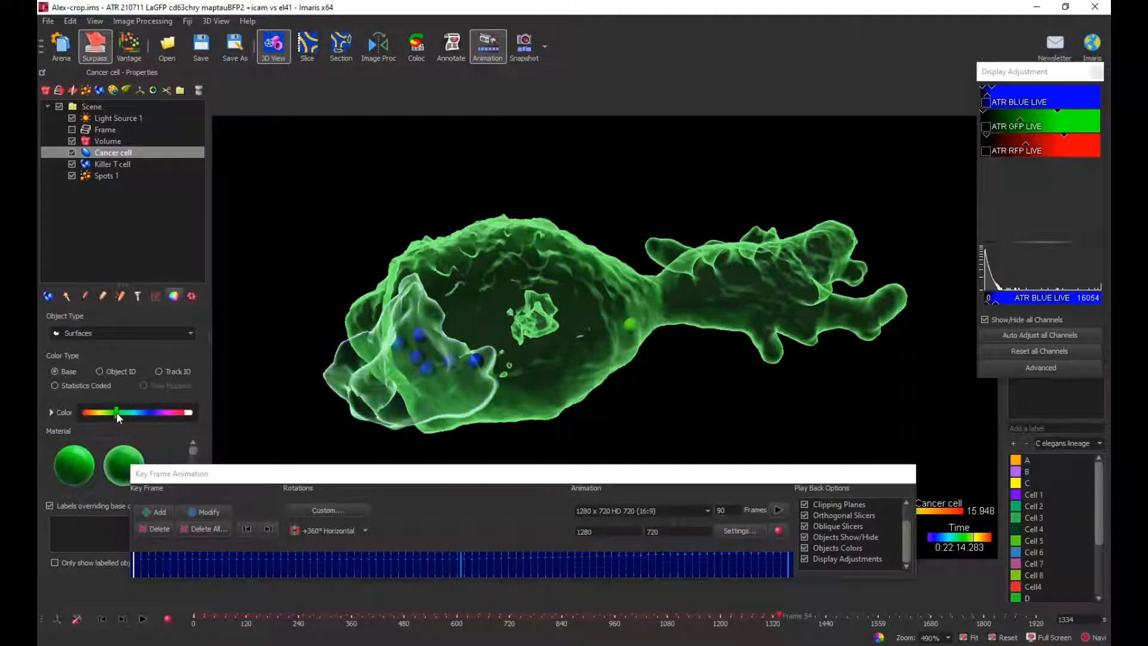
pyautogui.click(209, 512)
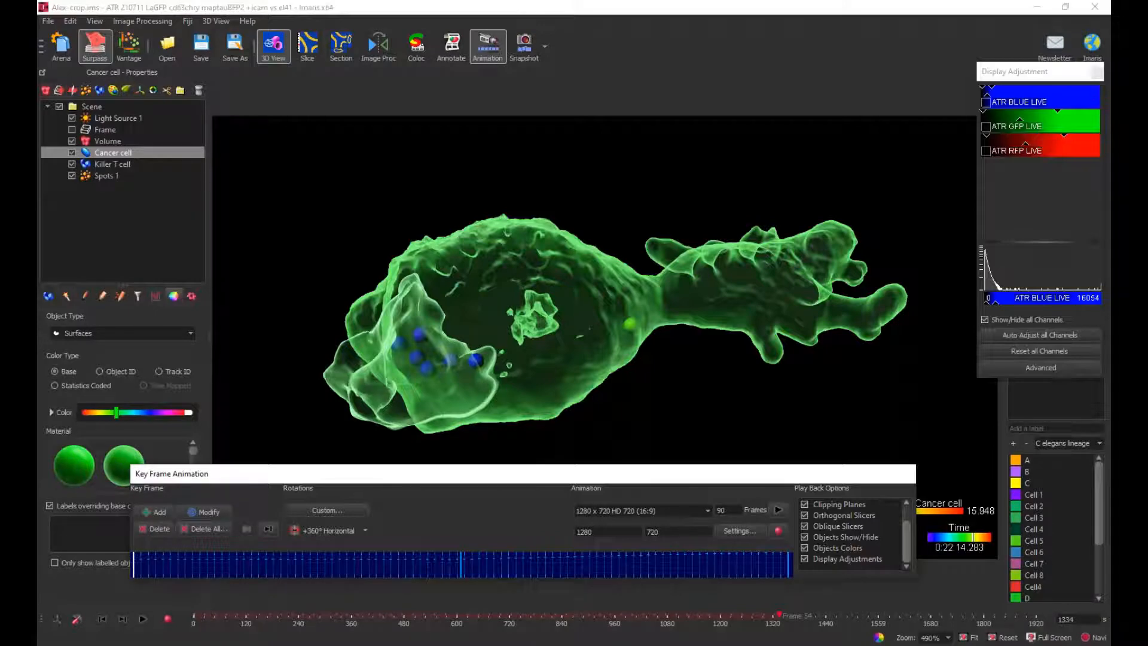
# Recolour the Cancer cell surface cyan at the middle key frame and update that key frame
pyautogui.click(462, 564)
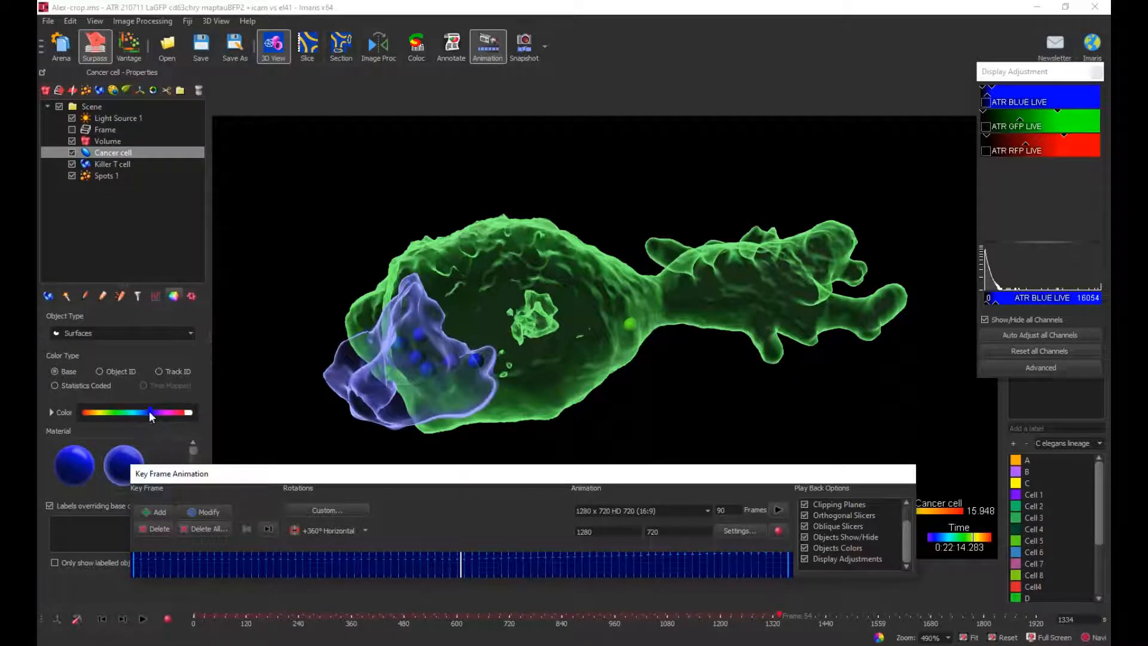
pyautogui.moveTo(149, 411); pyautogui.dragTo(132, 411)
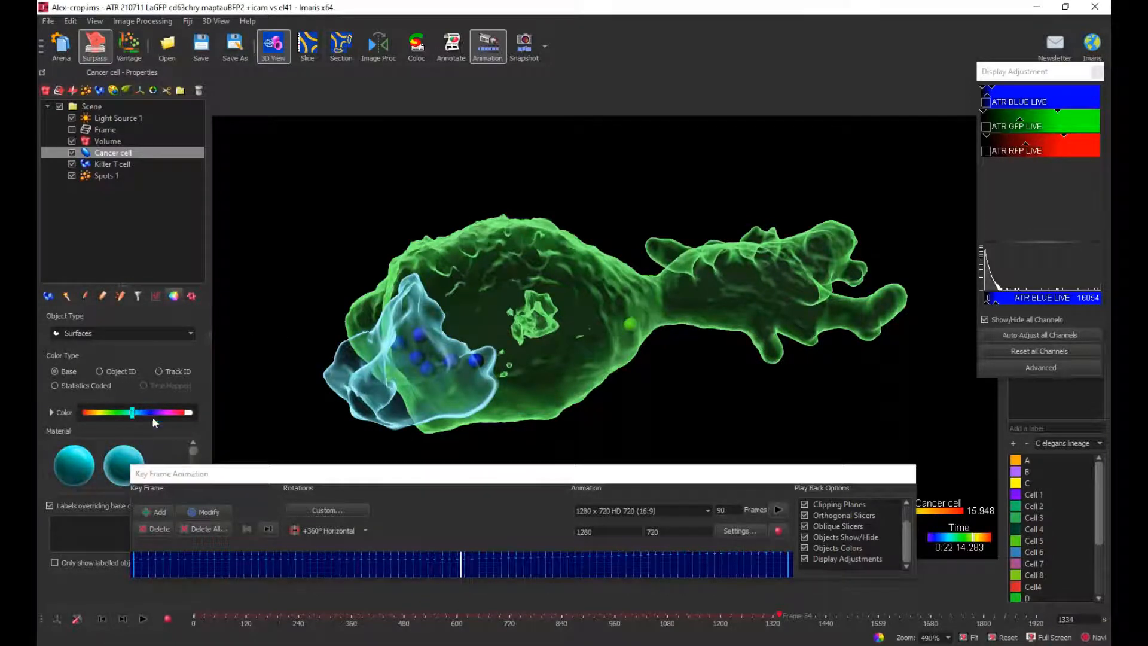
pyautogui.click(203, 511)
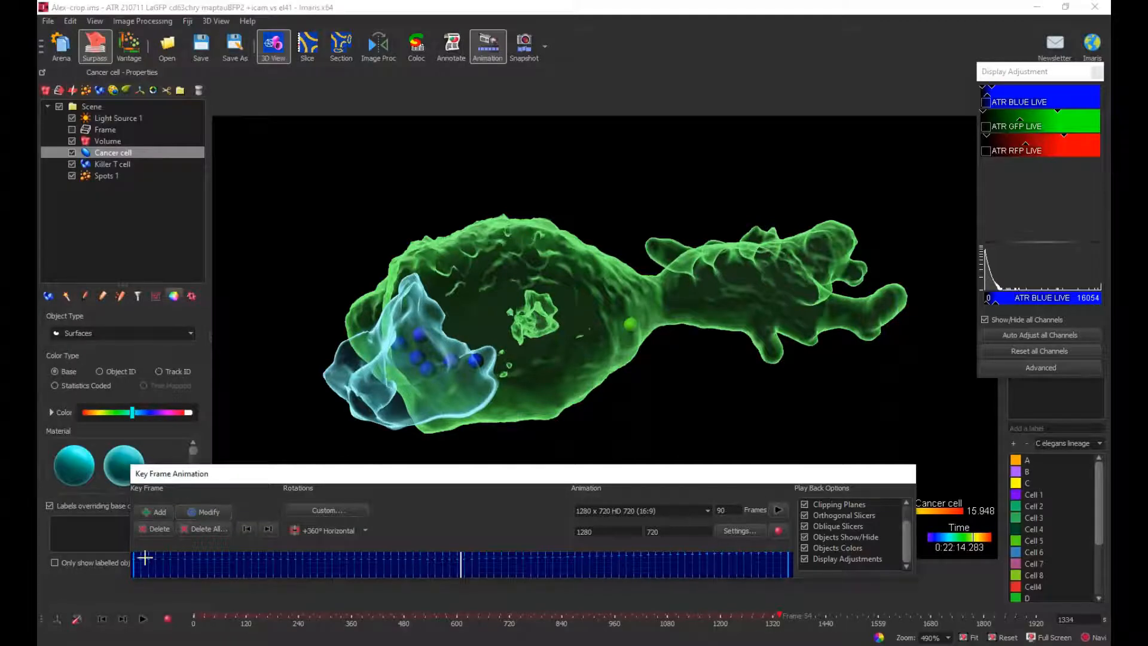
# Compare the surface colour at the first and middle key frames, and dock the Key Frame Animation window below the 3D view
pyautogui.click(136, 563)
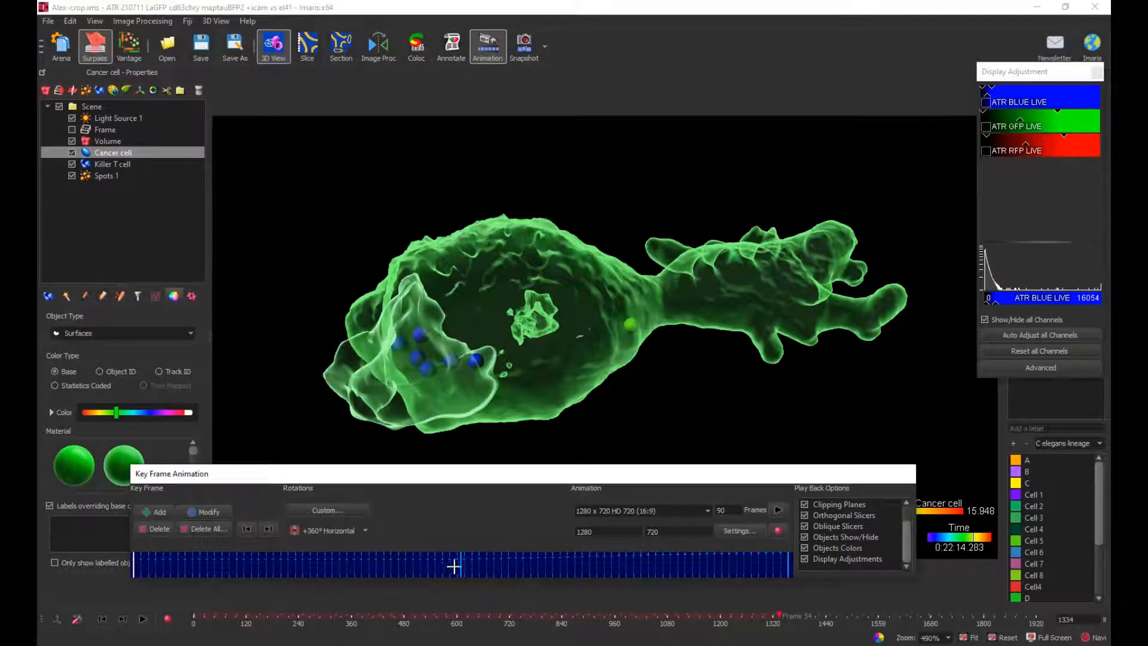
pyautogui.click(459, 563)
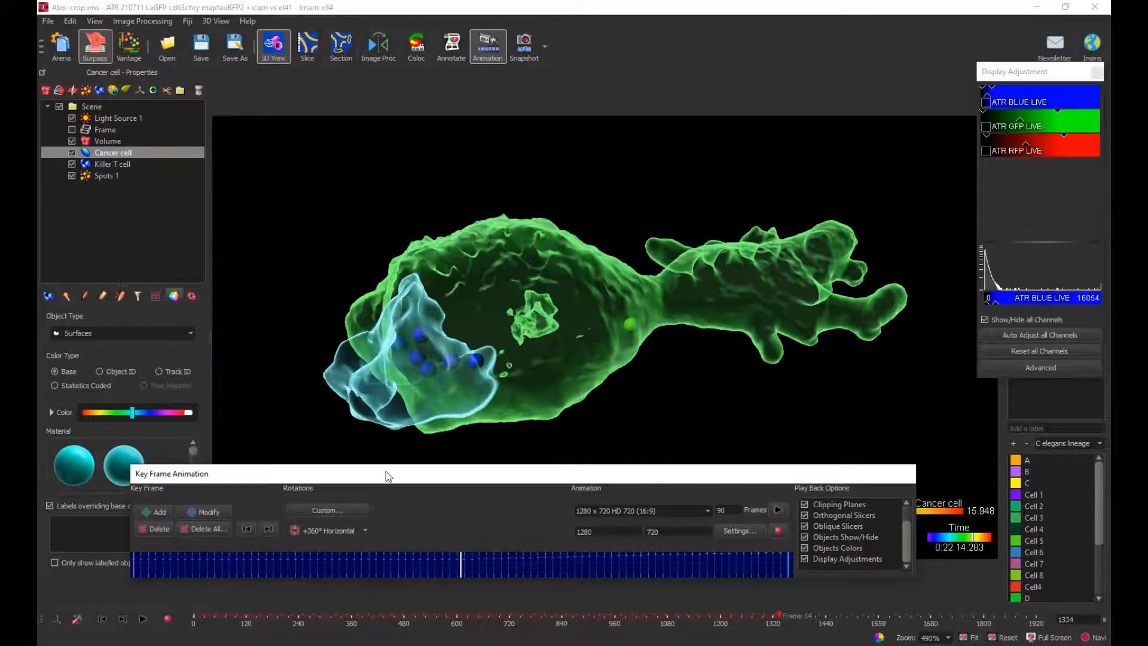
pyautogui.moveTo(389, 476); pyautogui.dragTo(477, 569)
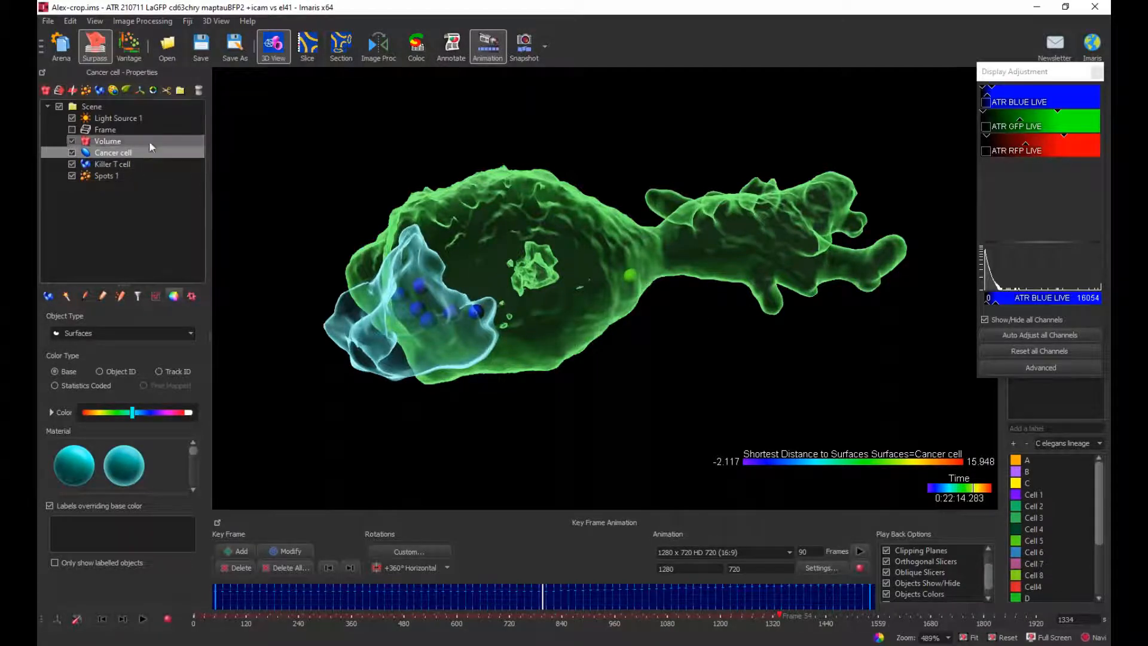
# Add a clipping plane to the scene, orient it to the YZ plane and shift it to a distance of about -3.57
pyautogui.click(168, 90)
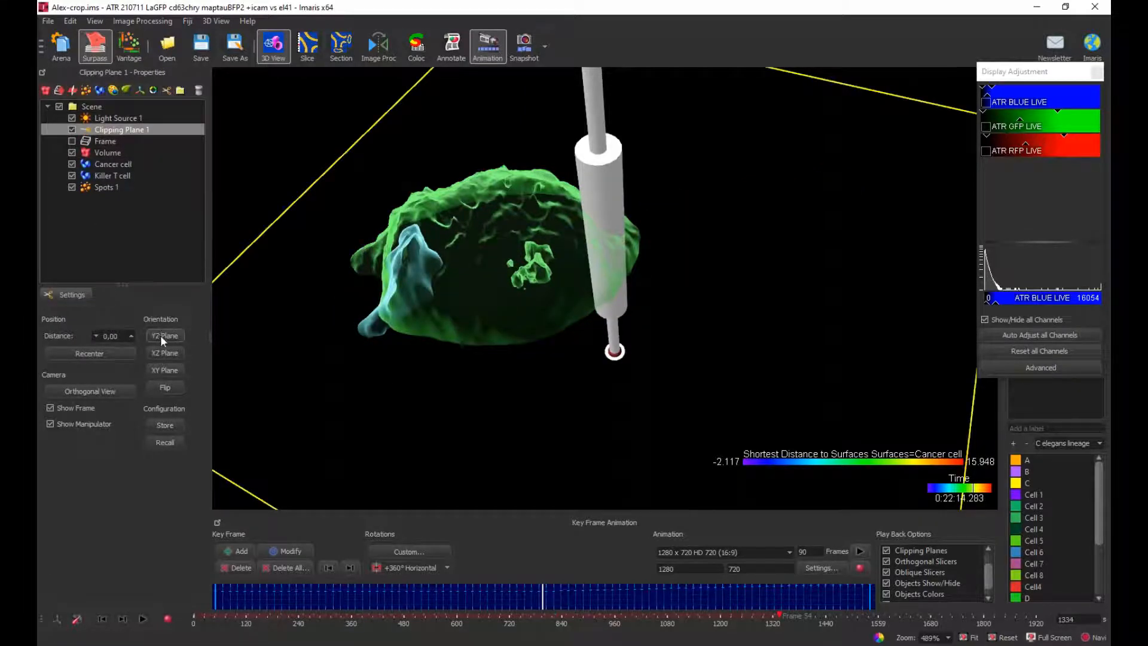
pyautogui.click(157, 335)
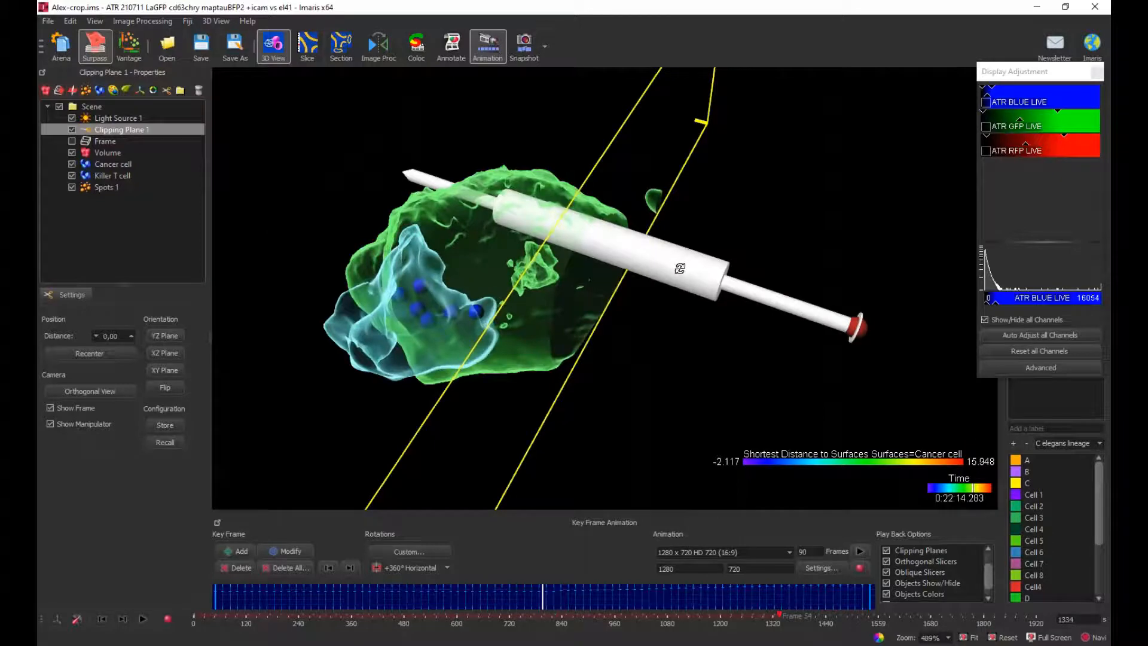
pyautogui.moveTo(695, 278); pyautogui.dragTo(756, 314)
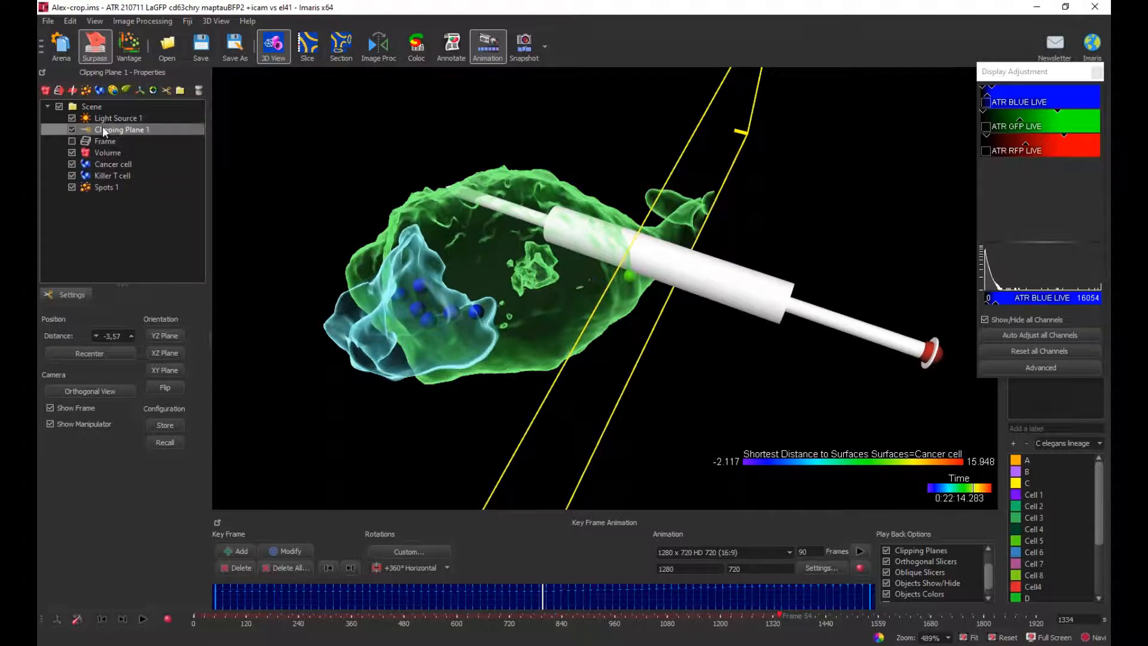
# Move the clipping plane between Volume and Cancer cell in the scene tree and shift it to a distance of about -0.56
pyautogui.moveTo(102, 128); pyautogui.dragTo(102, 158)
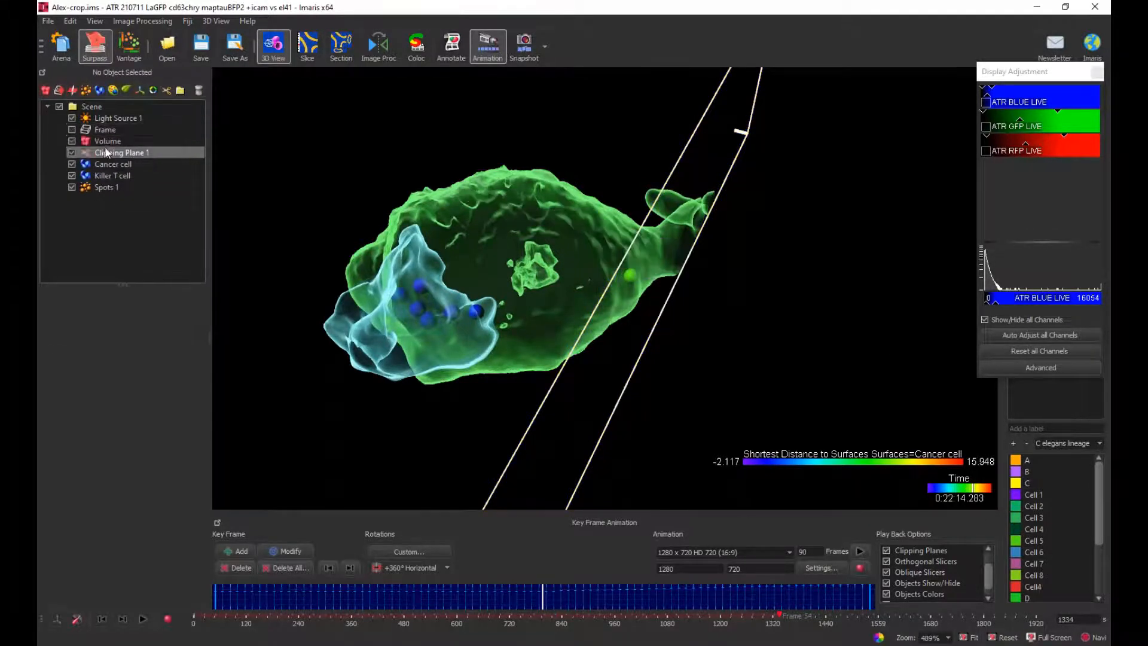
pyautogui.click(115, 153)
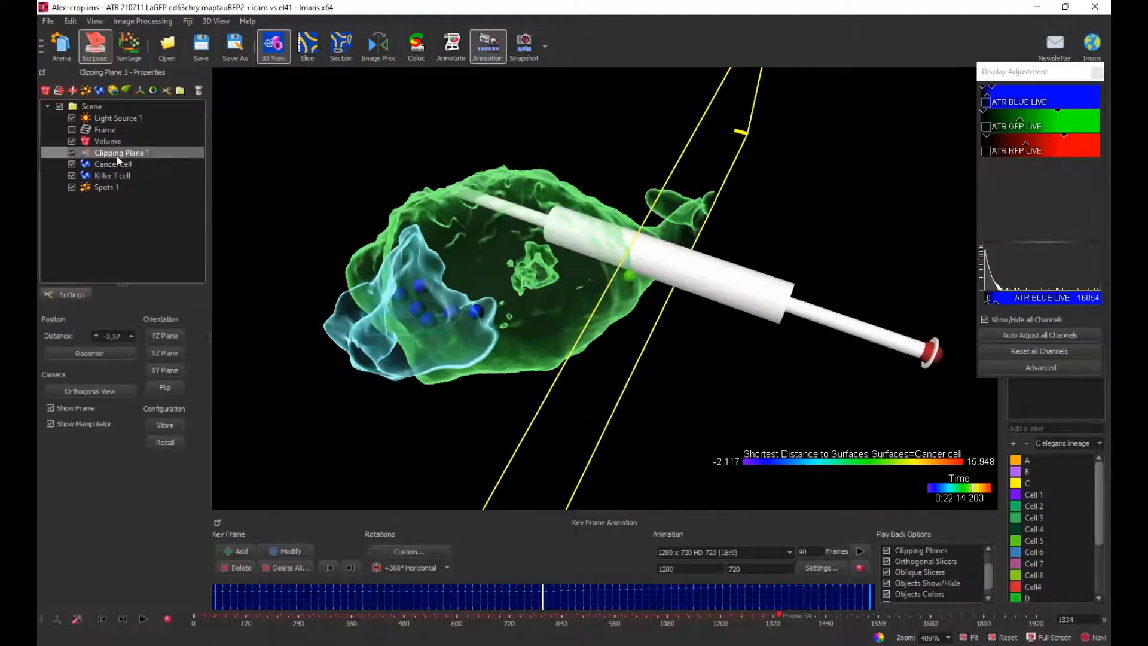
pyautogui.moveTo(751, 307); pyautogui.dragTo(709, 291)
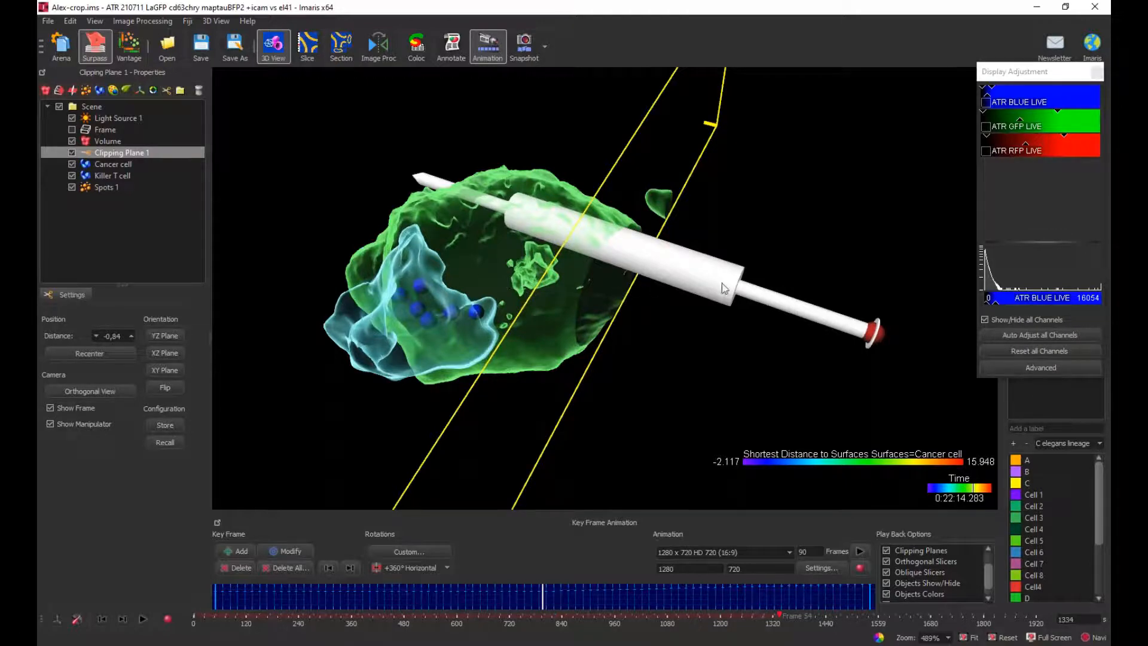
pyautogui.moveTo(658, 289); pyautogui.dragTo(707, 286)
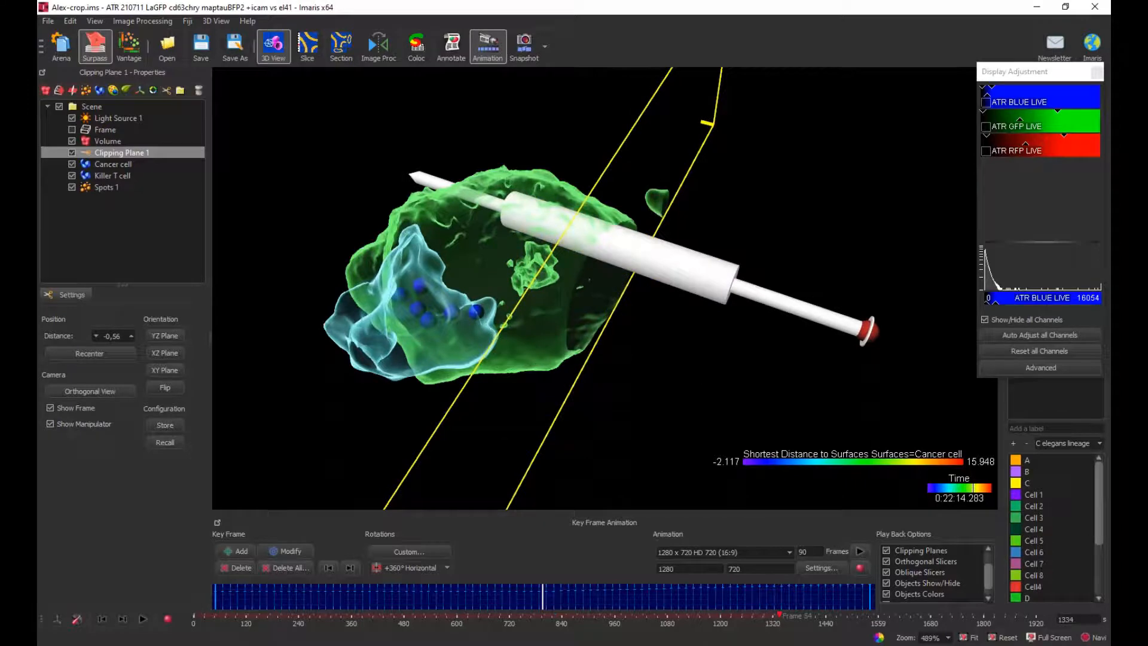